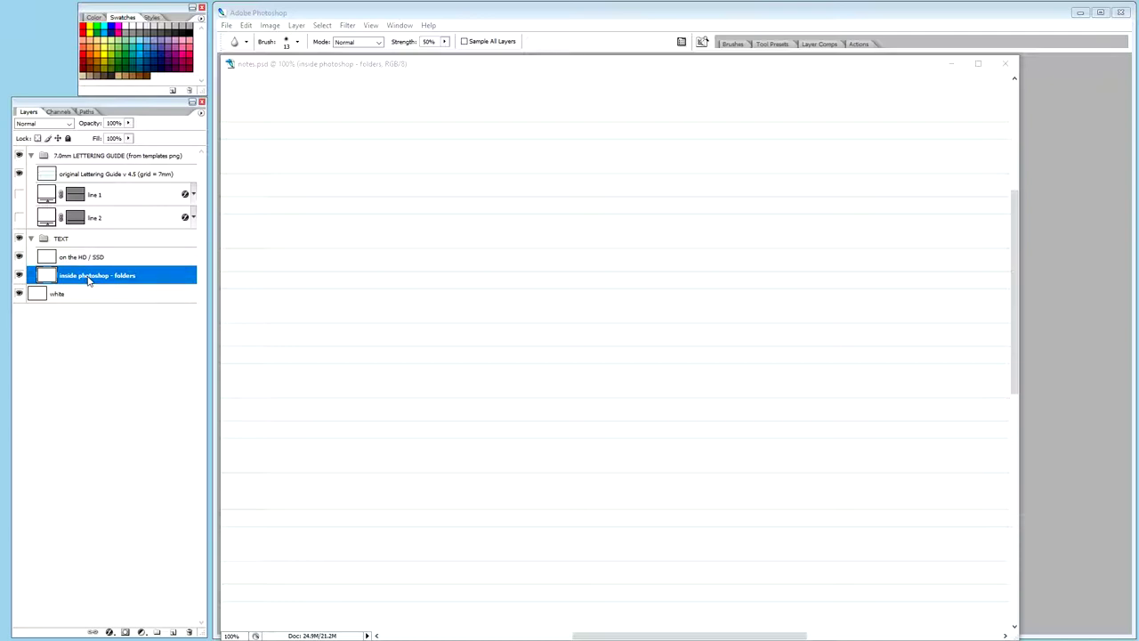
Step: Duplicate the 'inside photoshop - folders' layer and select the copy for brush painting
{"action": "left_click", "coordinate": [89, 280]}
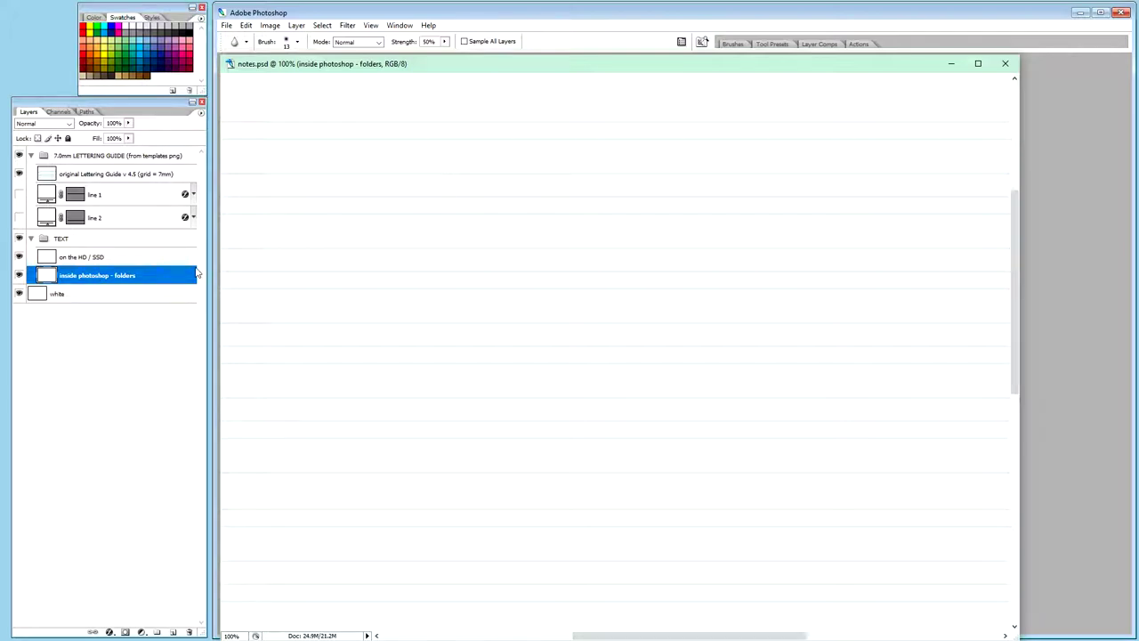
{"action": "left_click", "coordinate": [136, 278]}
{"action": "left_click_drag", "start_coordinate": [132, 281], "coordinate": [134, 284]}
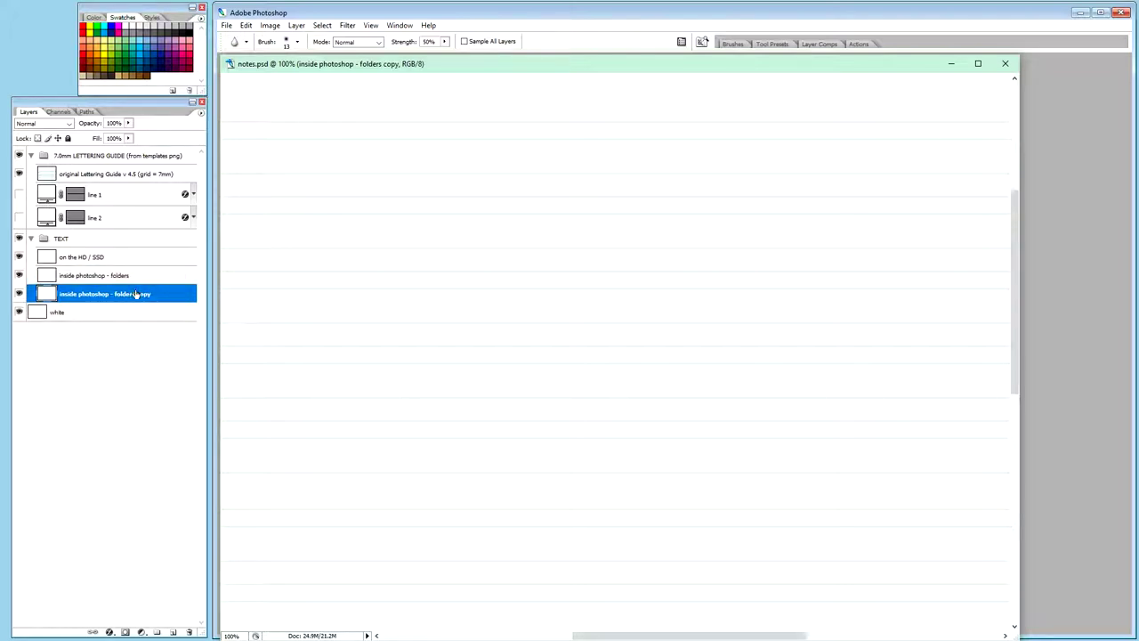
{"action": "double_click", "coordinate": [132, 294]}
{"action": "left_click", "coordinate": [161, 280]}
{"action": "left_click", "coordinate": [138, 295]}
{"action": "key", "text": "b"}
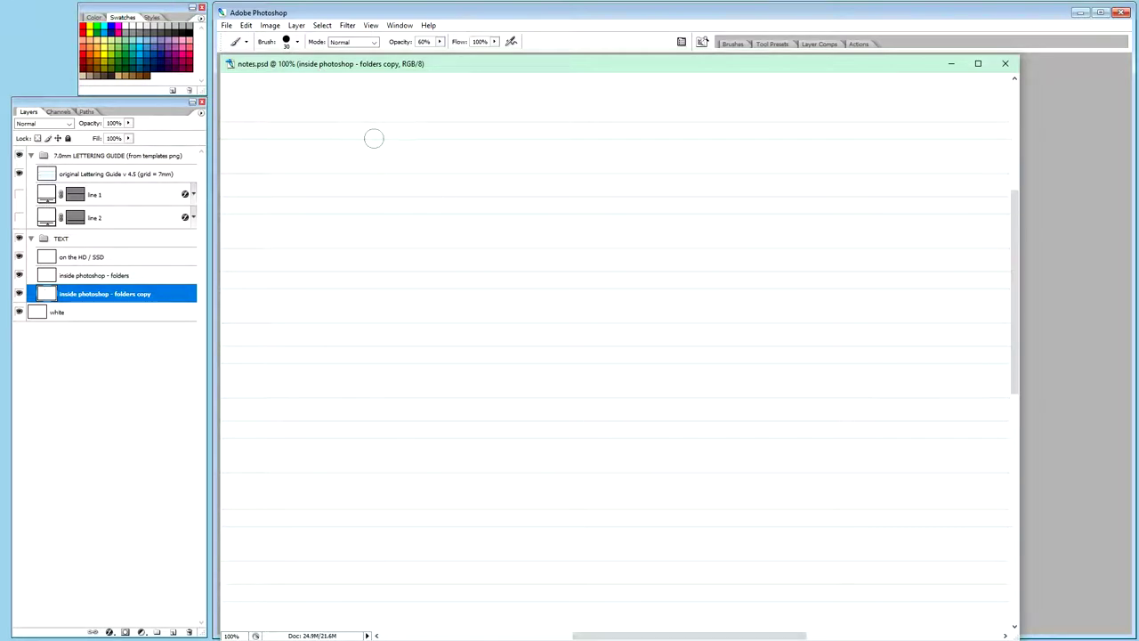
Step: Raise the brush opacity to 100%
{"action": "left_click", "coordinate": [439, 42]}
{"action": "left_click_drag", "start_coordinate": [440, 55], "coordinate": [470, 50]}
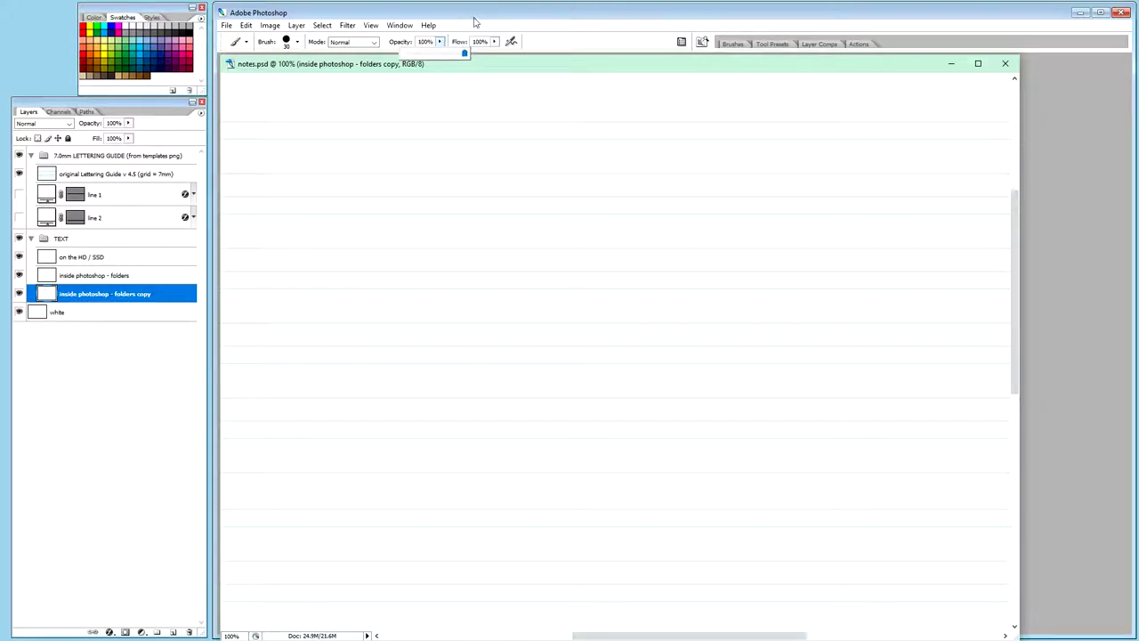
{"action": "left_click", "coordinate": [492, 16]}
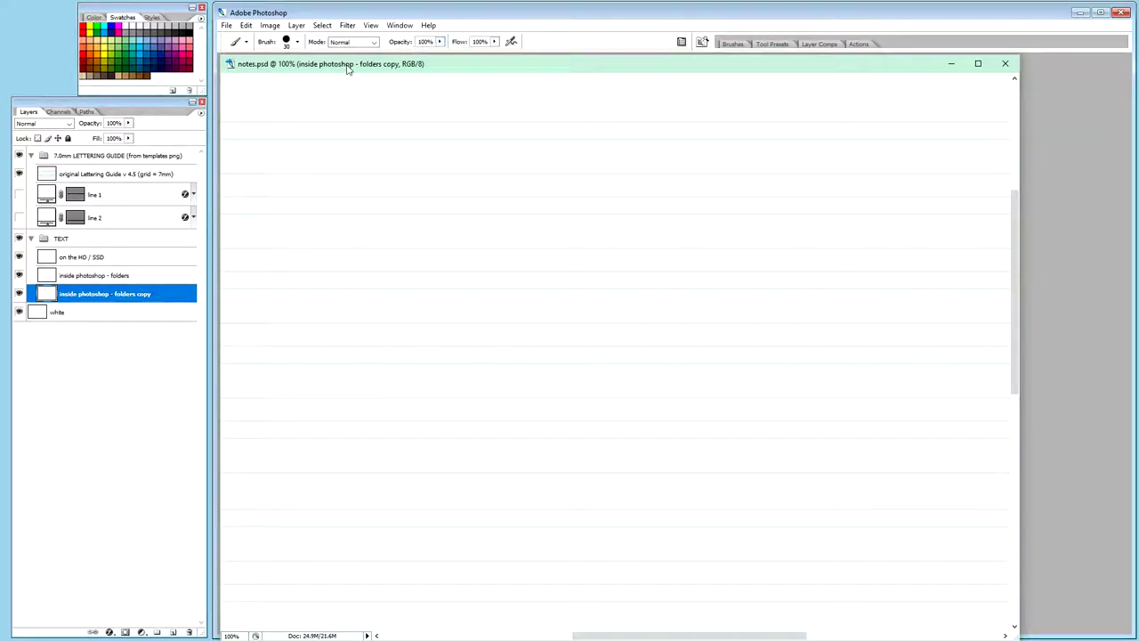
{"action": "mouse_move", "coordinate": [382, 65]}
{"action": "left_mouse_down"}
{"action": "mouse_move", "coordinate": [579, 221]}
{"action": "mouse_move", "coordinate": [370, 83]}
{"action": "mouse_move", "coordinate": [363, 59]}
{"action": "left_mouse_up"}
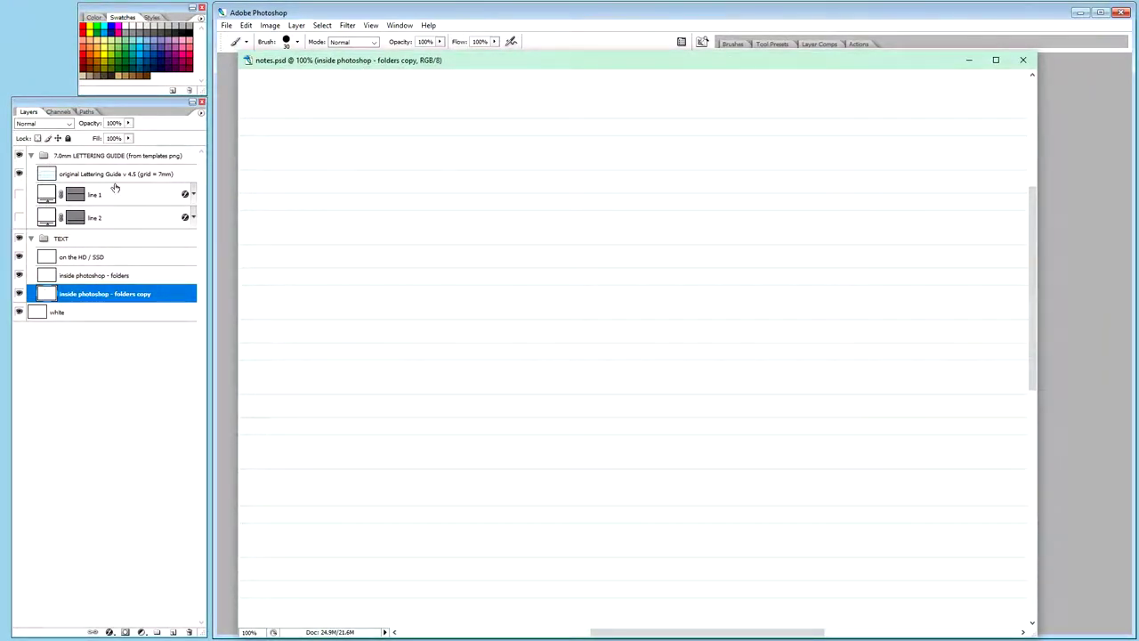
Step: Hide the 'inside photoshop - folders', 'on the HD / SSD' and white background layers
{"action": "left_click", "coordinate": [19, 275]}
{"action": "left_click", "coordinate": [19, 256]}
{"action": "key", "text": "shift+b"}
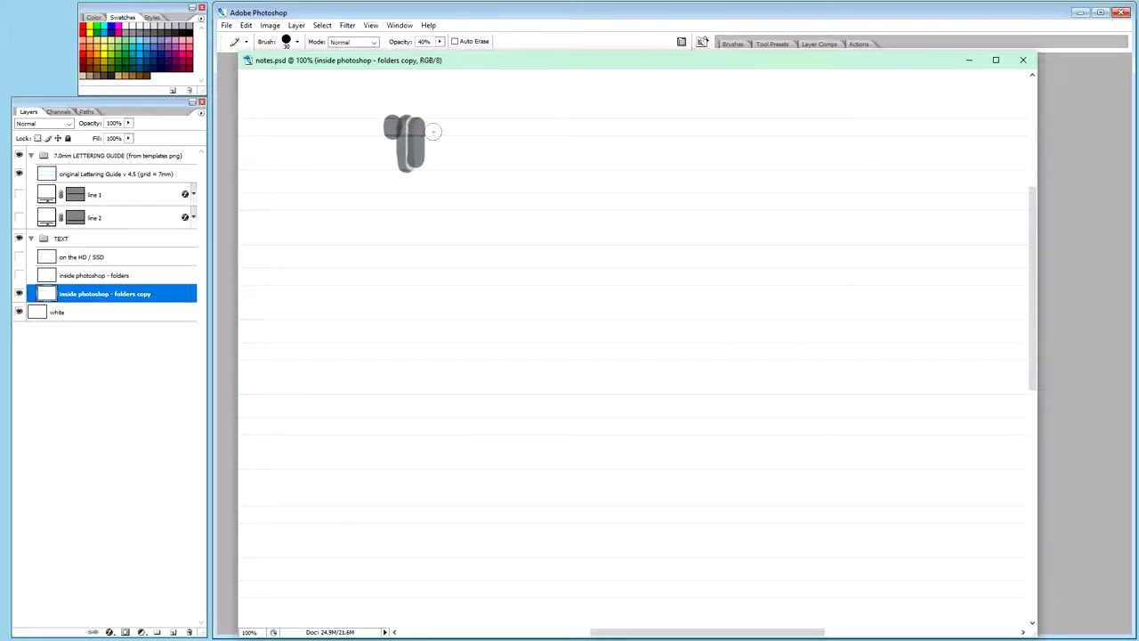
{"action": "mouse_move", "coordinate": [415, 121]}
{"action": "left_mouse_down"}
{"action": "mouse_move", "coordinate": [381, 123]}
{"action": "mouse_move", "coordinate": [425, 118]}
{"action": "mouse_move", "coordinate": [395, 148]}
{"action": "mouse_move", "coordinate": [424, 159]}
{"action": "left_mouse_up"}
{"action": "left_click", "coordinate": [19, 312]}
{"action": "mouse_move", "coordinate": [435, 65]}
{"action": "left_mouse_down"}
{"action": "mouse_move", "coordinate": [426, 63]}
{"action": "mouse_move", "coordinate": [427, 87]}
{"action": "mouse_move", "coordinate": [432, 66]}
{"action": "left_mouse_up"}
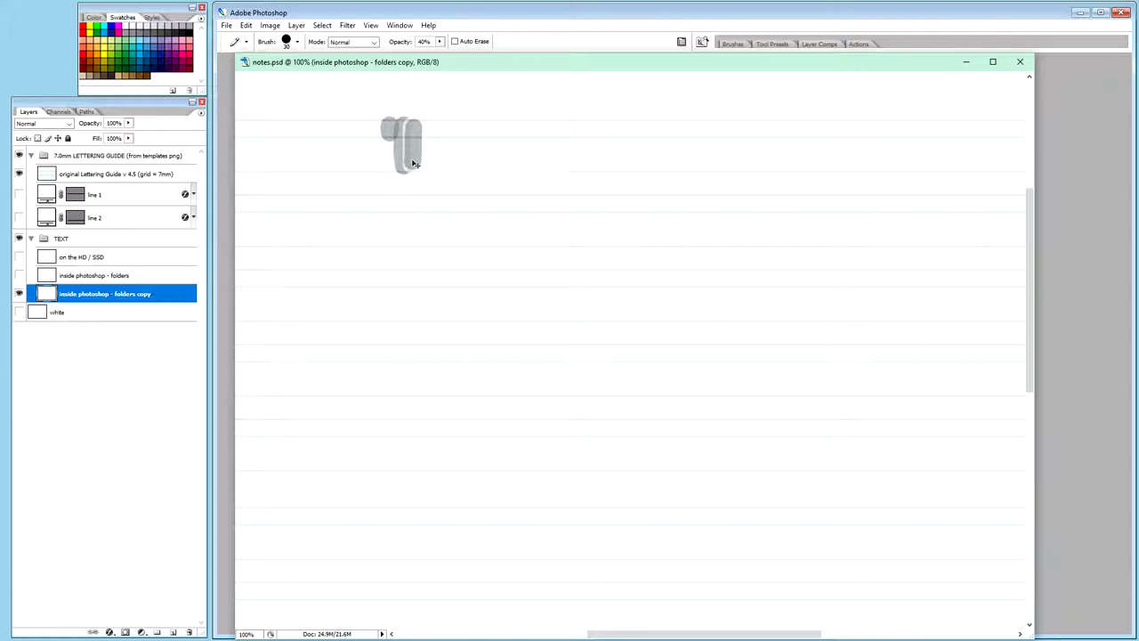
Step: Clear the copy layer, fill it white, and paint a vertical black stroke near the top
{"action": "key", "text": "ctrl+alt+z"}
{"action": "key", "text": "ctrl+alt+z"}
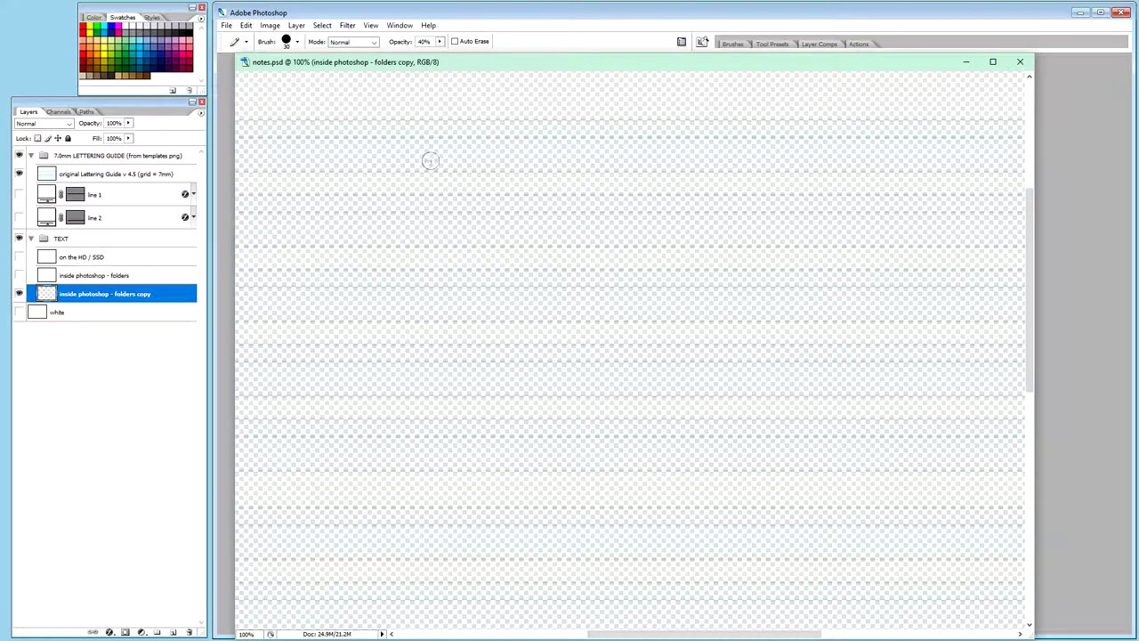
{"action": "key", "text": "g"}
{"action": "left_click", "coordinate": [455, 178]}
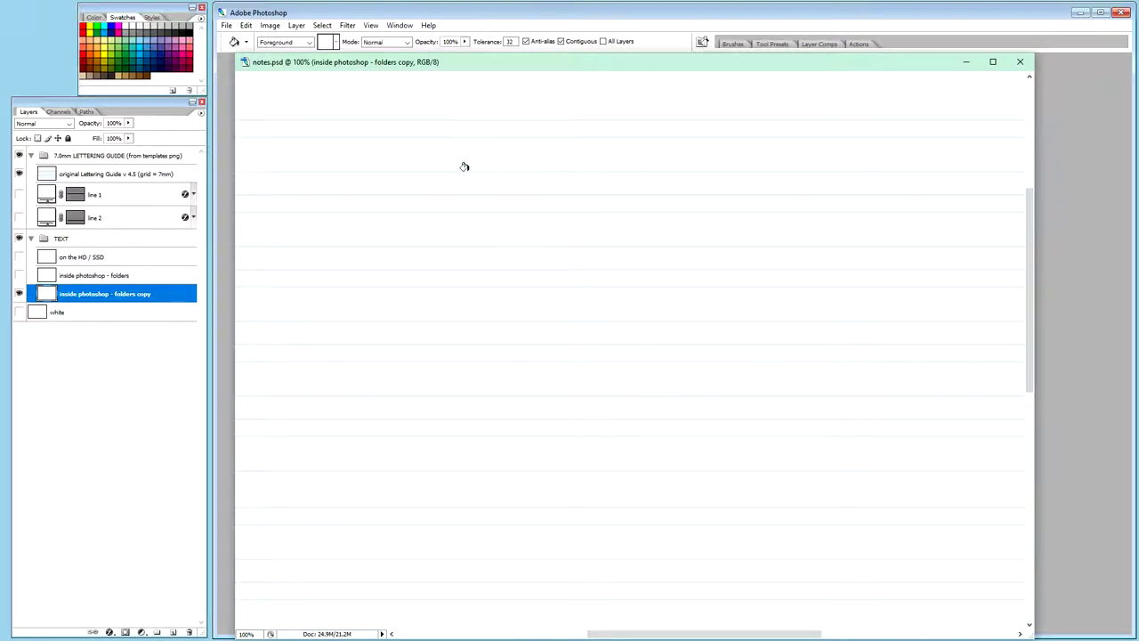
{"action": "key", "text": "b"}
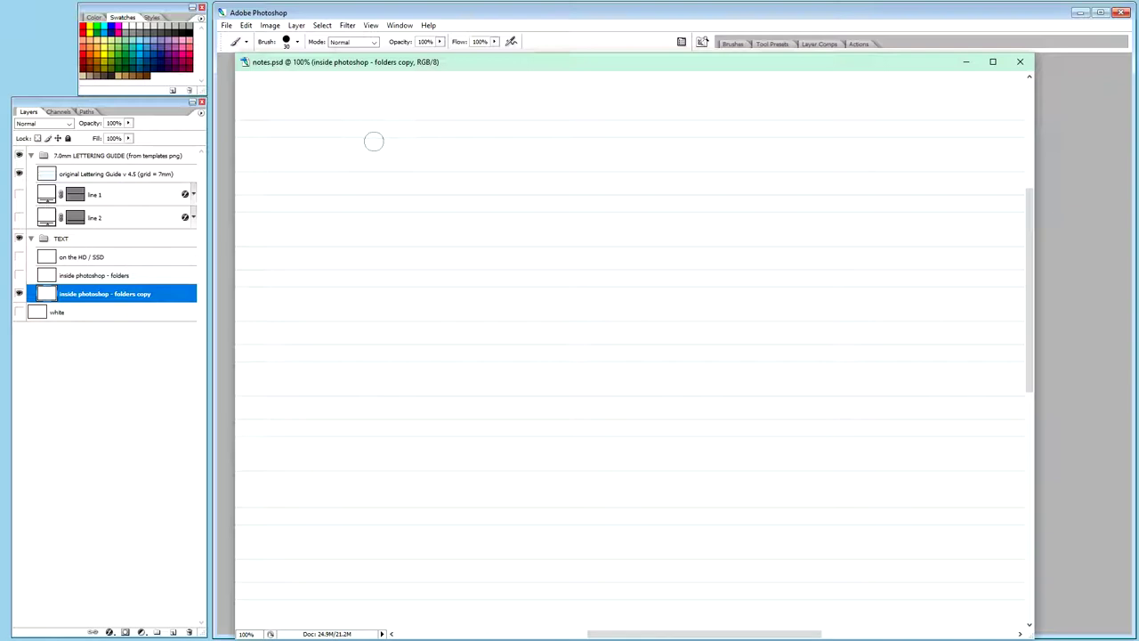
{"action": "left_click_drag", "start_coordinate": [376, 126], "coordinate": [377, 165]}
Step: Shrink the brush to size 9 and hand-letter 'Program Workflow' across the top line
{"action": "key", "text": "bracketleft"}
{"action": "key", "text": "bracketleft"}
{"action": "key", "text": "bracketleft"}
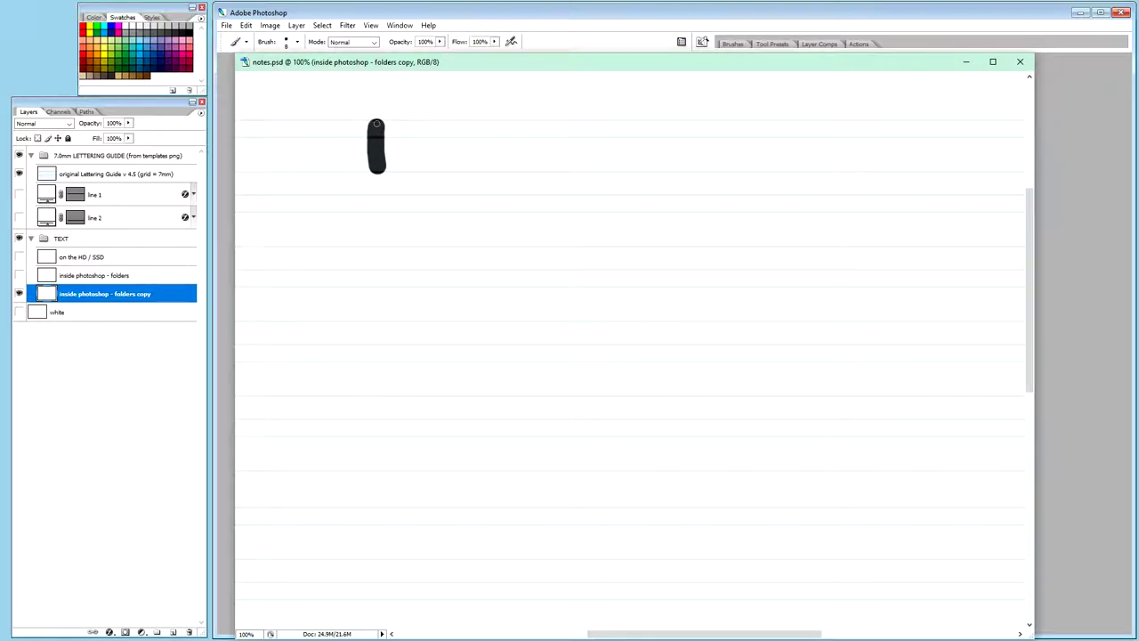
{"action": "mouse_move", "coordinate": [376, 124]}
{"action": "left_mouse_down"}
{"action": "mouse_move", "coordinate": [411, 118]}
{"action": "mouse_move", "coordinate": [384, 147]}
{"action": "mouse_move", "coordinate": [421, 161]}
{"action": "mouse_move", "coordinate": [431, 138]}
{"action": "mouse_move", "coordinate": [462, 161]}
{"action": "mouse_move", "coordinate": [460, 144]}
{"action": "mouse_move", "coordinate": [492, 147]}
{"action": "mouse_move", "coordinate": [476, 156]}
{"action": "mouse_move", "coordinate": [492, 164]}
{"action": "mouse_move", "coordinate": [492, 144]}
{"action": "mouse_move", "coordinate": [486, 187]}
{"action": "left_mouse_up"}
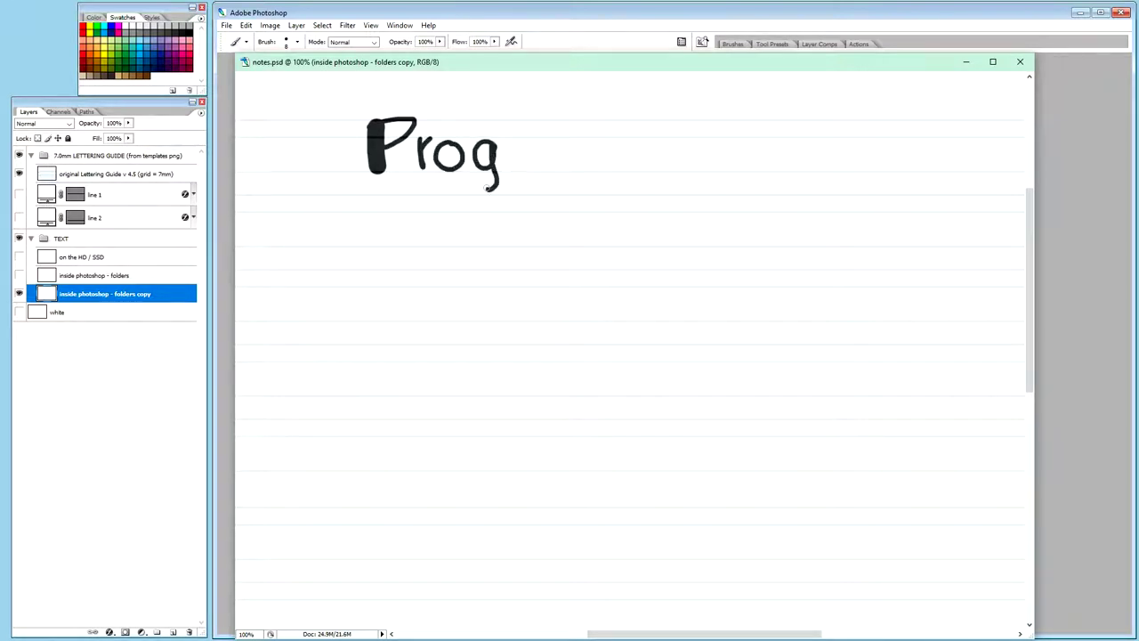
{"action": "mouse_move", "coordinate": [513, 140]}
{"action": "left_mouse_down"}
{"action": "mouse_move", "coordinate": [514, 161]}
{"action": "mouse_move", "coordinate": [531, 141]}
{"action": "mouse_move", "coordinate": [558, 144]}
{"action": "mouse_move", "coordinate": [552, 169]}
{"action": "mouse_move", "coordinate": [561, 139]}
{"action": "mouse_move", "coordinate": [581, 171]}
{"action": "mouse_move", "coordinate": [608, 142]}
{"action": "mouse_move", "coordinate": [619, 169]}
{"action": "left_mouse_up"}
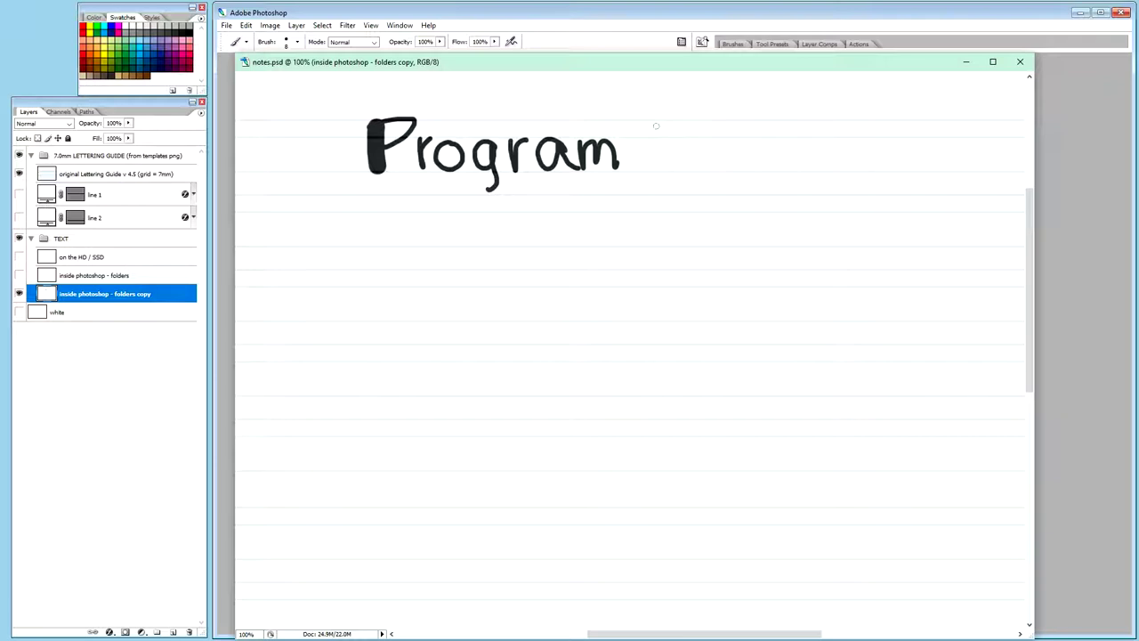
{"action": "mouse_move", "coordinate": [656, 125]}
{"action": "left_mouse_down"}
{"action": "mouse_move", "coordinate": [673, 167]}
{"action": "mouse_move", "coordinate": [684, 131]}
{"action": "mouse_move", "coordinate": [703, 166]}
{"action": "mouse_move", "coordinate": [708, 106]}
{"action": "left_mouse_up"}
{"action": "mouse_move", "coordinate": [746, 144]}
{"action": "left_mouse_down"}
{"action": "mouse_move", "coordinate": [762, 161]}
{"action": "mouse_move", "coordinate": [779, 141]}
{"action": "mouse_move", "coordinate": [792, 164]}
{"action": "mouse_move", "coordinate": [813, 164]}
{"action": "left_mouse_up"}
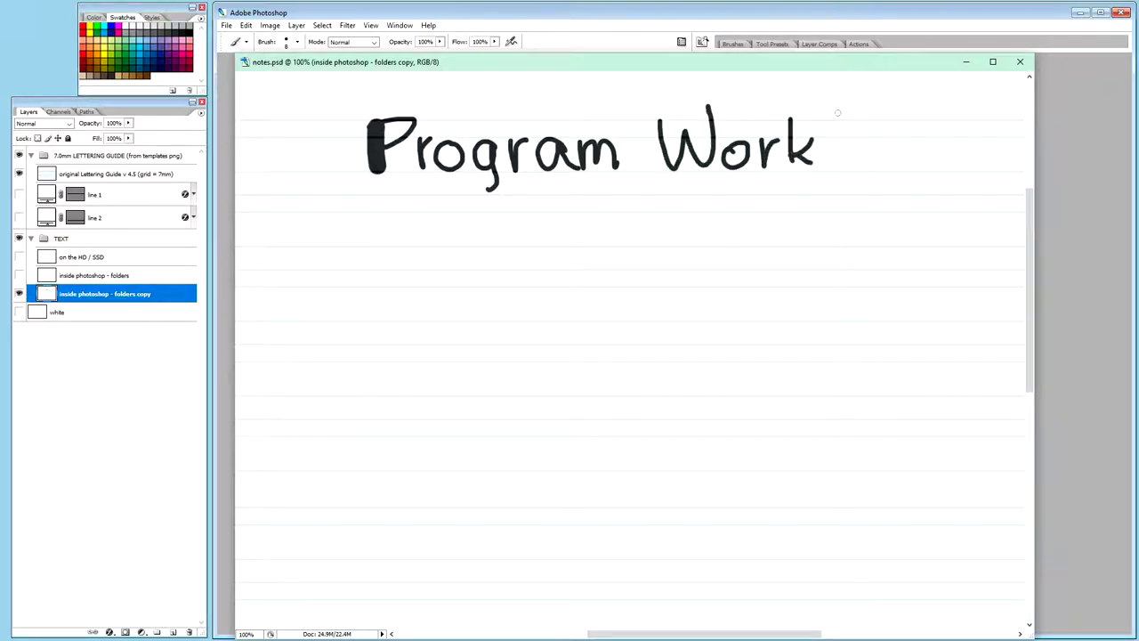
{"action": "mouse_move", "coordinate": [845, 119]}
{"action": "left_mouse_down"}
{"action": "mouse_move", "coordinate": [829, 169]}
{"action": "mouse_move", "coordinate": [846, 148]}
{"action": "left_mouse_up"}
{"action": "left_click_drag", "start_coordinate": [856, 124], "coordinate": [860, 167]}
{"action": "mouse_move", "coordinate": [884, 148]}
{"action": "left_mouse_down"}
{"action": "mouse_move", "coordinate": [929, 165]}
{"action": "mouse_move", "coordinate": [937, 135]}
{"action": "left_mouse_up"}
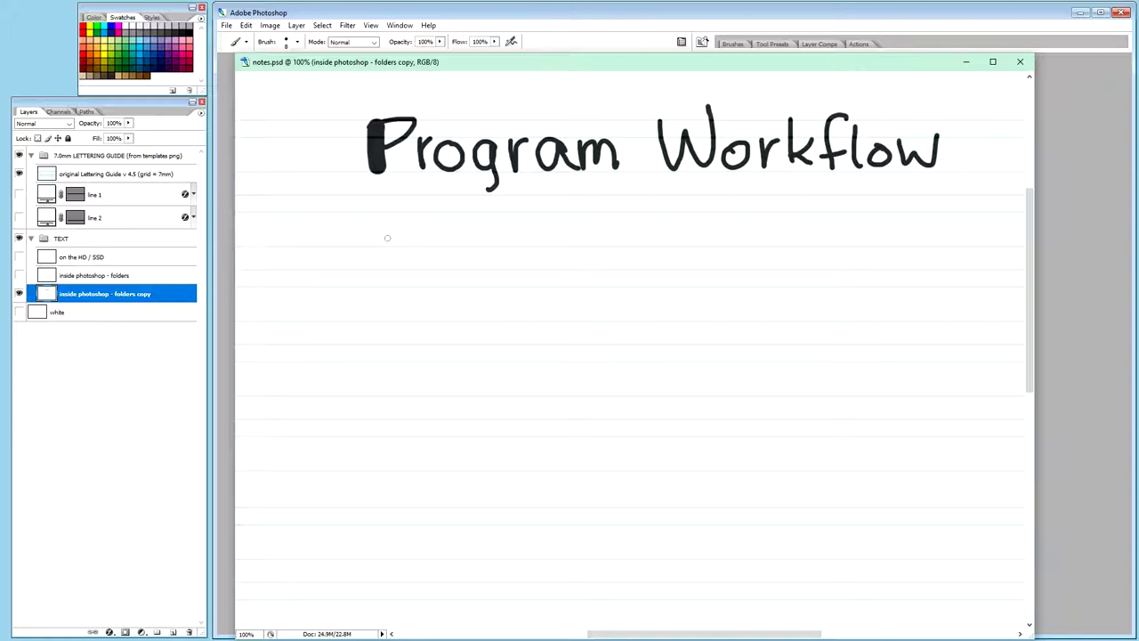
Step: Hand-letter 'Photoshop' below the heading
{"action": "mouse_move", "coordinate": [452, 210]}
{"action": "left_mouse_down"}
{"action": "mouse_move", "coordinate": [455, 258]}
{"action": "mouse_move", "coordinate": [453, 233]}
{"action": "mouse_move", "coordinate": [507, 256]}
{"action": "mouse_move", "coordinate": [521, 231]}
{"action": "mouse_move", "coordinate": [557, 251]}
{"action": "mouse_move", "coordinate": [552, 231]}
{"action": "left_mouse_up"}
{"action": "mouse_move", "coordinate": [573, 229]}
{"action": "left_mouse_down"}
{"action": "mouse_move", "coordinate": [574, 243]}
{"action": "mouse_move", "coordinate": [578, 227]}
{"action": "mouse_move", "coordinate": [603, 252]}
{"action": "left_mouse_up"}
{"action": "left_click_drag", "start_coordinate": [637, 207], "coordinate": [634, 254]}
{"action": "mouse_move", "coordinate": [637, 233]}
{"action": "left_mouse_down"}
{"action": "mouse_move", "coordinate": [663, 249]}
{"action": "mouse_move", "coordinate": [679, 233]}
{"action": "mouse_move", "coordinate": [685, 274]}
{"action": "left_mouse_up"}
{"action": "left_click_drag", "start_coordinate": [687, 229], "coordinate": [715, 236]}
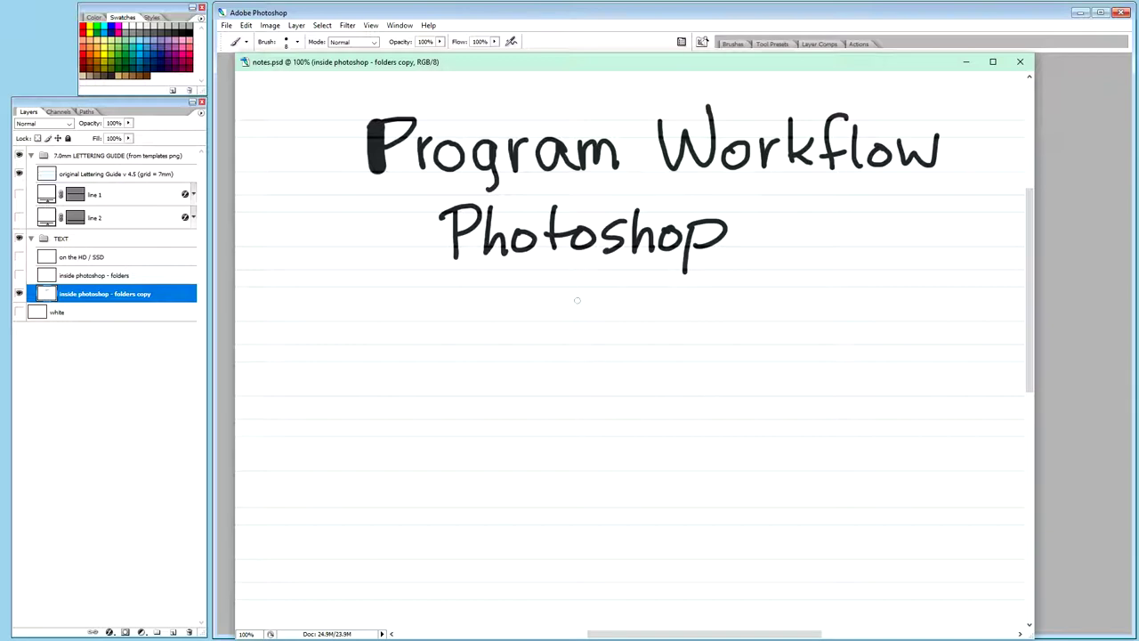
Step: Draw a down arrow, write 'Krita', and start a second arrow beneath it
{"action": "mouse_move", "coordinate": [553, 272]}
{"action": "left_mouse_down"}
{"action": "mouse_move", "coordinate": [554, 322]}
{"action": "mouse_move", "coordinate": [574, 309]}
{"action": "mouse_move", "coordinate": [546, 311]}
{"action": "left_mouse_up"}
{"action": "mouse_move", "coordinate": [485, 354]}
{"action": "left_mouse_down"}
{"action": "mouse_move", "coordinate": [486, 406]}
{"action": "mouse_move", "coordinate": [490, 382]}
{"action": "mouse_move", "coordinate": [514, 406]}
{"action": "mouse_move", "coordinate": [539, 379]}
{"action": "mouse_move", "coordinate": [545, 401]}
{"action": "left_mouse_up"}
{"action": "mouse_move", "coordinate": [545, 358]}
{"action": "left_mouse_down"}
{"action": "mouse_move", "coordinate": [573, 402]}
{"action": "mouse_move", "coordinate": [587, 377]}
{"action": "left_mouse_up"}
{"action": "mouse_move", "coordinate": [611, 377]}
{"action": "left_mouse_down"}
{"action": "mouse_move", "coordinate": [595, 381]}
{"action": "mouse_move", "coordinate": [612, 378]}
{"action": "mouse_move", "coordinate": [630, 398]}
{"action": "left_mouse_up"}
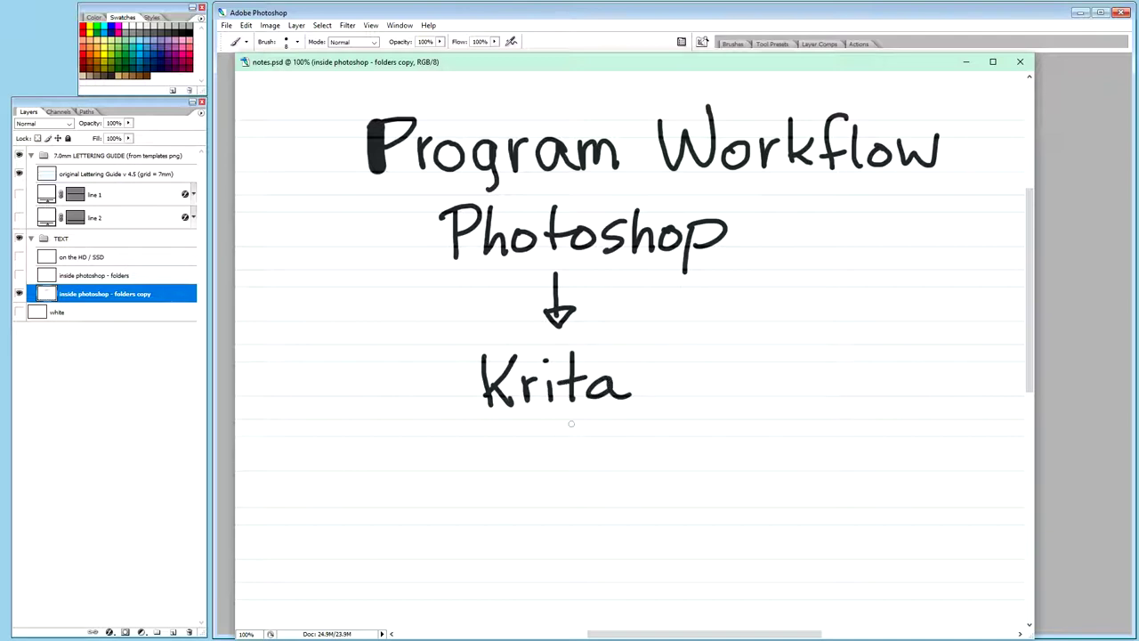
{"action": "mouse_move", "coordinate": [562, 416]}
{"action": "left_mouse_down"}
{"action": "mouse_move", "coordinate": [562, 459]}
{"action": "mouse_move", "coordinate": [578, 455]}
{"action": "mouse_move", "coordinate": [557, 479]}
{"action": "mouse_move", "coordinate": [583, 452]}
{"action": "left_mouse_up"}
Step: Hand-letter a second 'Photoshop' below the second arrow
{"action": "mouse_move", "coordinate": [474, 503]}
{"action": "left_mouse_down"}
{"action": "mouse_move", "coordinate": [479, 557]}
{"action": "mouse_move", "coordinate": [480, 532]}
{"action": "mouse_move", "coordinate": [553, 530]}
{"action": "mouse_move", "coordinate": [577, 544]}
{"action": "mouse_move", "coordinate": [596, 520]}
{"action": "left_mouse_up"}
{"action": "left_click_drag", "start_coordinate": [607, 522], "coordinate": [620, 548]}
{"action": "mouse_move", "coordinate": [634, 500]}
{"action": "left_mouse_down"}
{"action": "mouse_move", "coordinate": [635, 546]}
{"action": "mouse_move", "coordinate": [655, 547]}
{"action": "left_mouse_up"}
{"action": "mouse_move", "coordinate": [663, 525]}
{"action": "left_mouse_down"}
{"action": "mouse_move", "coordinate": [657, 534]}
{"action": "mouse_move", "coordinate": [672, 538]}
{"action": "left_mouse_up"}
{"action": "mouse_move", "coordinate": [681, 527]}
{"action": "left_mouse_down"}
{"action": "mouse_move", "coordinate": [685, 559]}
{"action": "mouse_move", "coordinate": [686, 537]}
{"action": "left_mouse_up"}
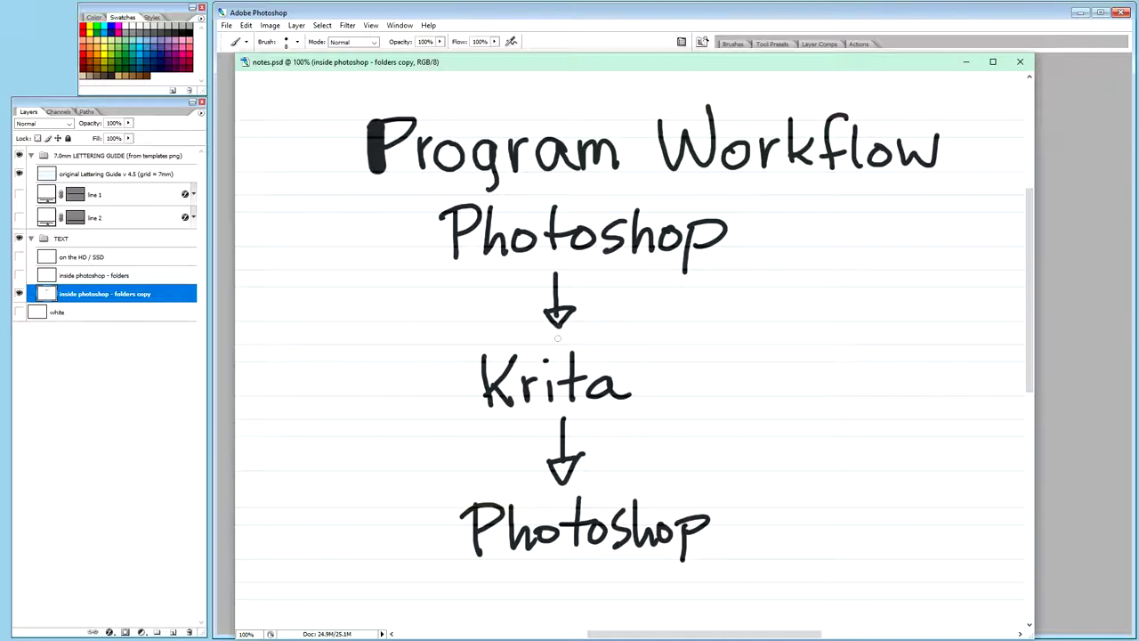
Step: Rename the lettering layer to 'workflow program'
{"action": "double_click", "coordinate": [129, 293]}
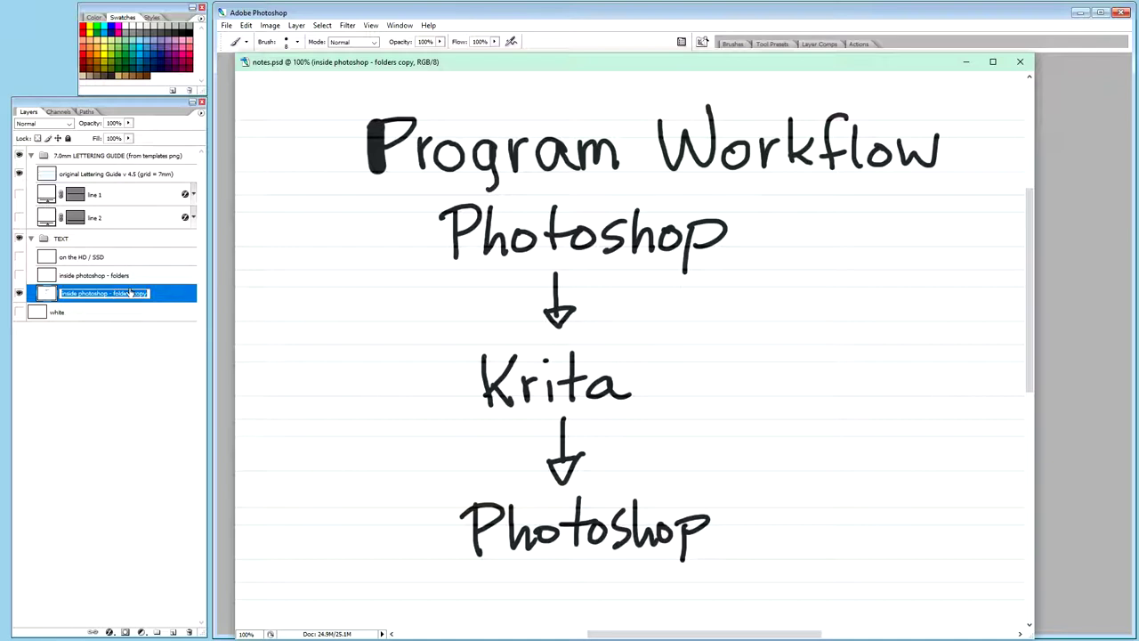
{"action": "type", "text": "work"}
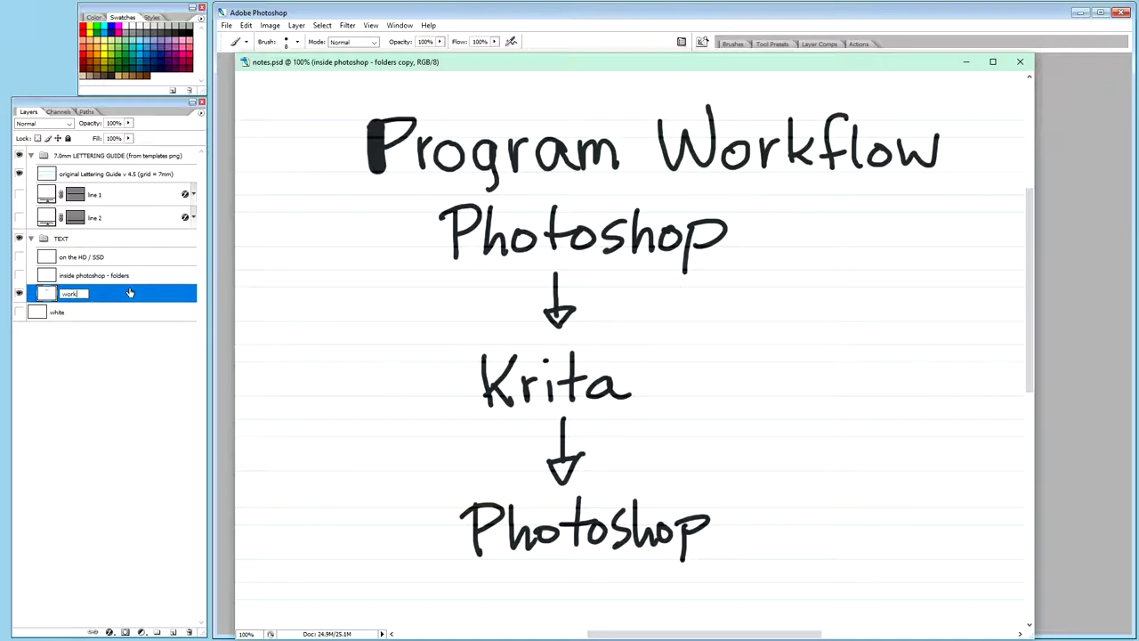
{"action": "type", "text": "flow png"}
{"action": "type", "text": "gram"}
{"action": "key", "text": "Return"}
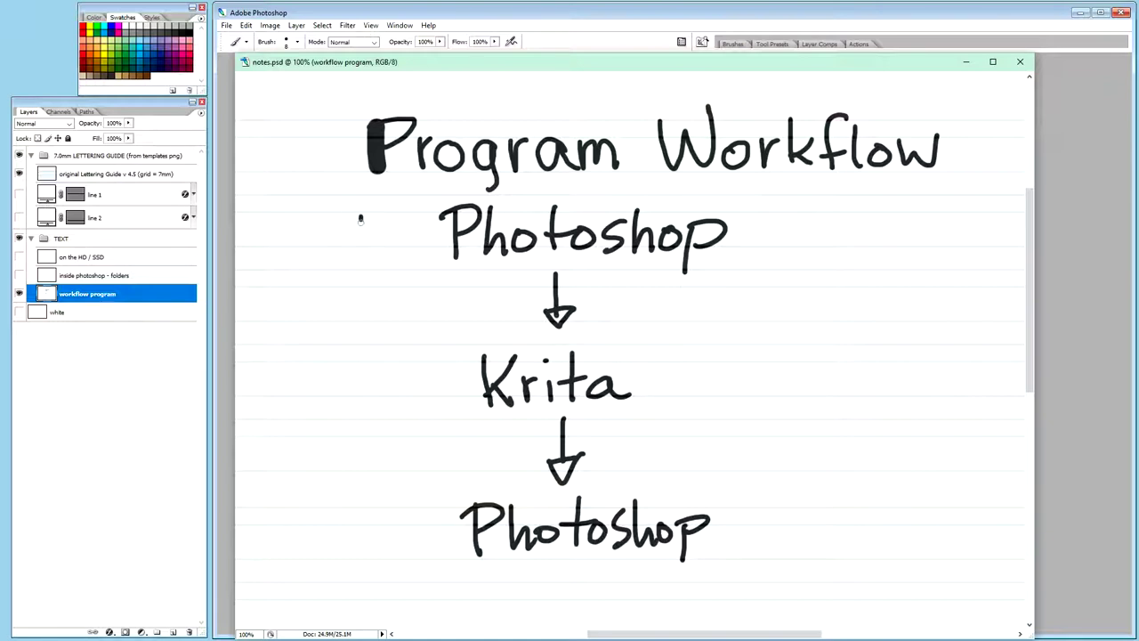
Step: Paint '1.', '2.' and '3.' before the Photoshop, Krita and Photoshop steps
{"action": "left_click_drag", "start_coordinate": [360, 218], "coordinate": [360, 258]}
{"action": "left_click", "coordinate": [381, 258]}
{"action": "mouse_move", "coordinate": [359, 373]}
{"action": "left_mouse_down"}
{"action": "mouse_move", "coordinate": [375, 370]}
{"action": "mouse_move", "coordinate": [382, 399]}
{"action": "left_mouse_up"}
{"action": "left_click", "coordinate": [389, 396]}
{"action": "mouse_move", "coordinate": [358, 514]}
{"action": "left_mouse_down"}
{"action": "mouse_move", "coordinate": [368, 532]}
{"action": "mouse_move", "coordinate": [359, 551]}
{"action": "left_mouse_up"}
{"action": "left_click", "coordinate": [388, 552]}
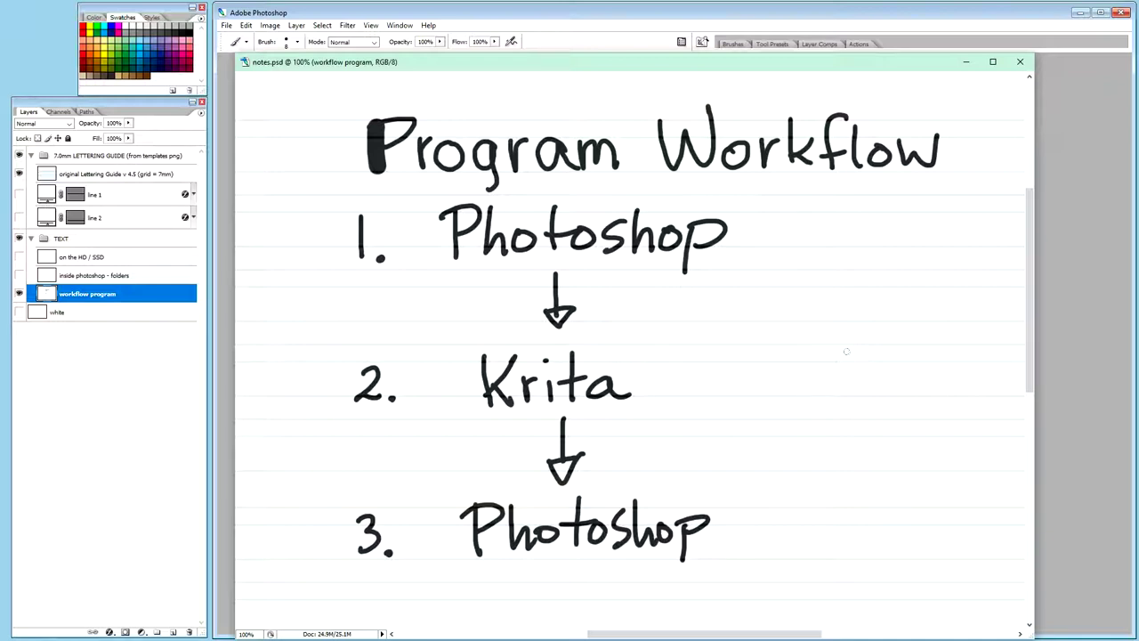
Step: Brush '1min' beside the Krita step, then drop the brush opacity to 10%
{"action": "left_click_drag", "start_coordinate": [841, 342], "coordinate": [827, 396]}
{"action": "mouse_move", "coordinate": [862, 384]}
{"action": "left_mouse_down"}
{"action": "mouse_move", "coordinate": [919, 370]}
{"action": "mouse_move", "coordinate": [912, 393]}
{"action": "mouse_move", "coordinate": [941, 398]}
{"action": "left_mouse_up"}
{"action": "left_click", "coordinate": [908, 354]}
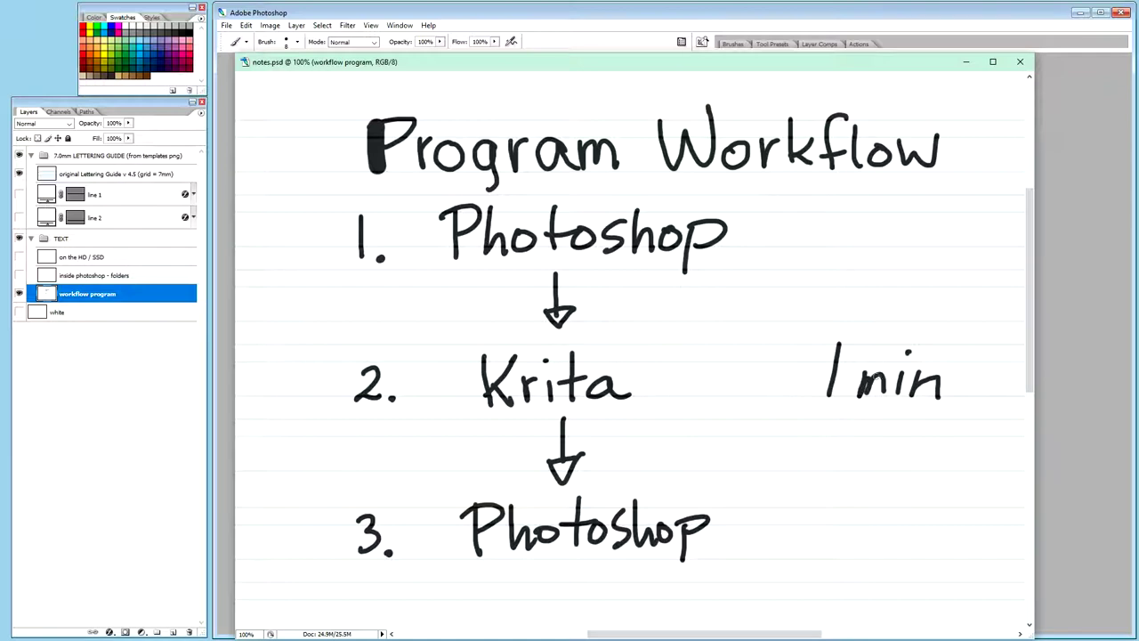
{"action": "mouse_move", "coordinate": [854, 379]}
{"action": "left_mouse_down"}
{"action": "mouse_move", "coordinate": [850, 398]}
{"action": "mouse_move", "coordinate": [854, 382]}
{"action": "left_mouse_up"}
{"action": "key", "text": "2"}
{"action": "key", "text": "1"}
Step: Set brush opacity back to 100 and write '1-10min' beside the first Photoshop step
{"action": "left_click_drag", "start_coordinate": [806, 212], "coordinate": [795, 241]}
{"action": "left_click", "coordinate": [430, 41]}
{"action": "type", "text": "10"}
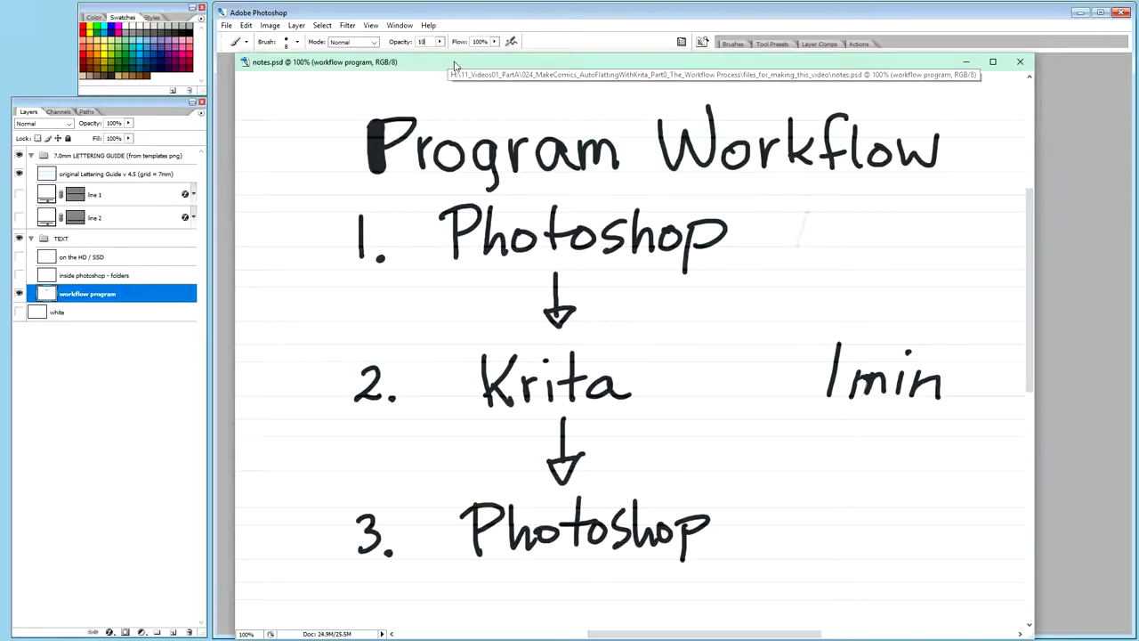
{"action": "type", "text": "0"}
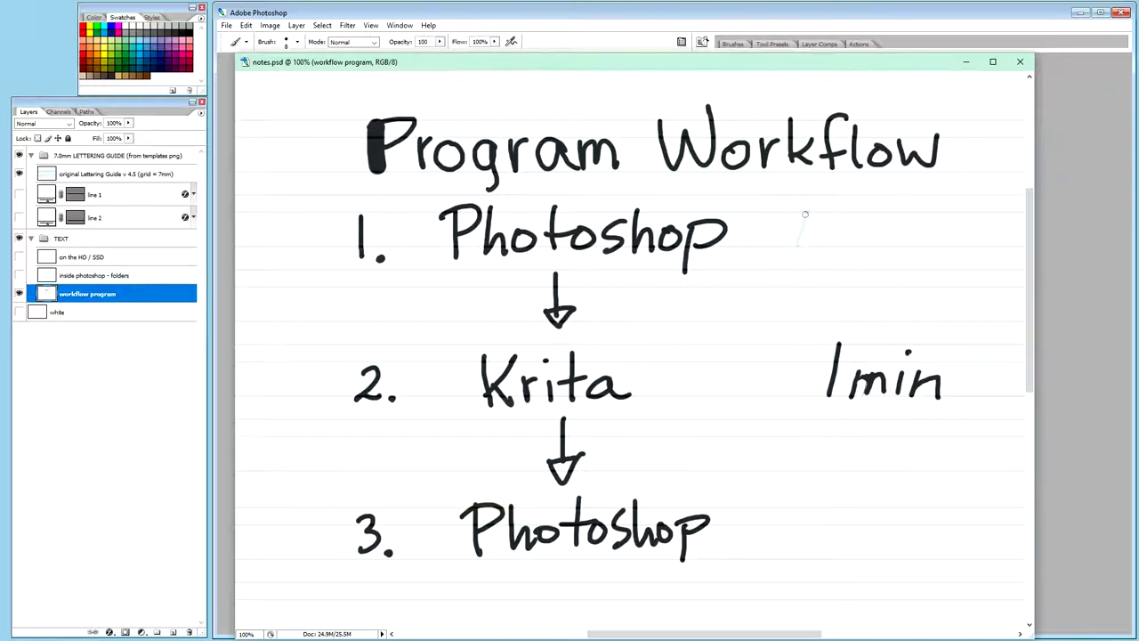
{"action": "mouse_move", "coordinate": [807, 207]}
{"action": "left_mouse_down"}
{"action": "mouse_move", "coordinate": [798, 244]}
{"action": "mouse_move", "coordinate": [838, 229]}
{"action": "left_mouse_up"}
{"action": "mouse_move", "coordinate": [860, 209]}
{"action": "left_mouse_down"}
{"action": "mouse_move", "coordinate": [851, 245]}
{"action": "mouse_move", "coordinate": [869, 230]}
{"action": "mouse_move", "coordinate": [884, 238]}
{"action": "mouse_move", "coordinate": [891, 215]}
{"action": "mouse_move", "coordinate": [880, 207]}
{"action": "mouse_move", "coordinate": [904, 244]}
{"action": "mouse_move", "coordinate": [917, 227]}
{"action": "mouse_move", "coordinate": [918, 245]}
{"action": "mouse_move", "coordinate": [938, 234]}
{"action": "mouse_move", "coordinate": [948, 246]}
{"action": "mouse_move", "coordinate": [963, 231]}
{"action": "mouse_move", "coordinate": [967, 247]}
{"action": "left_mouse_up"}
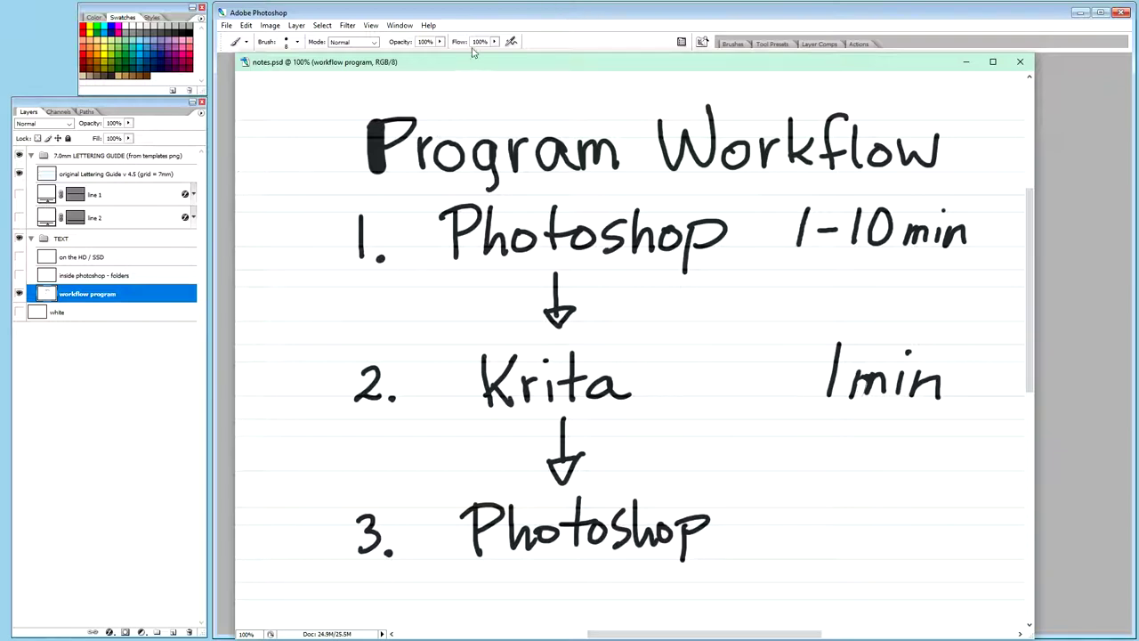
{"action": "left_click_drag", "start_coordinate": [455, 69], "coordinate": [518, 89]}
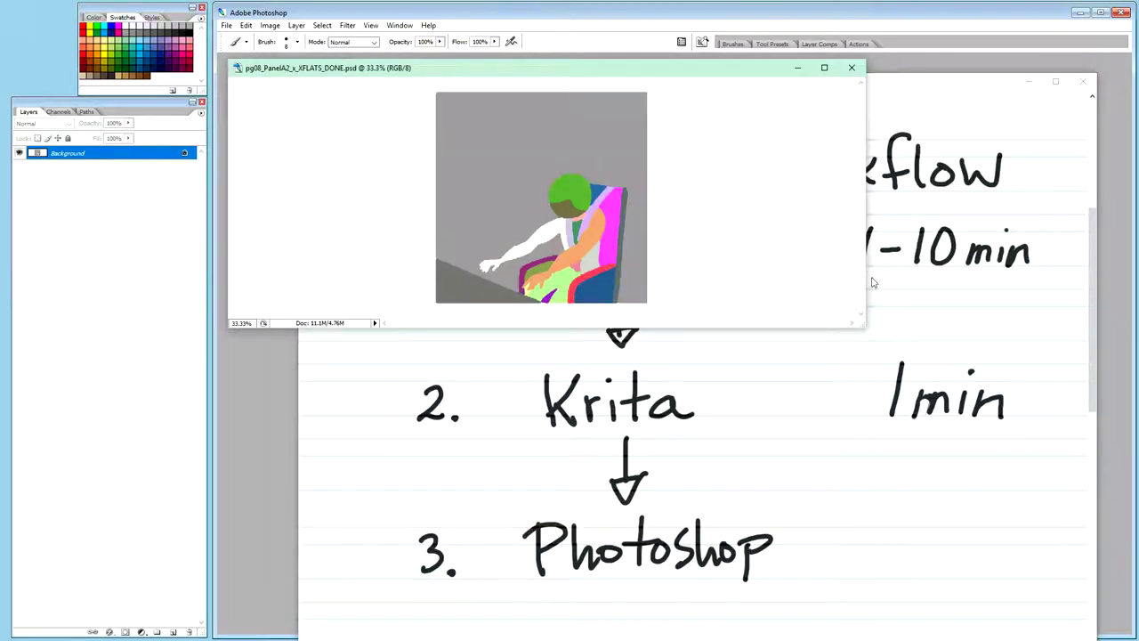
Step: Enlarge the pg08_PanelA2_x_XFLATS_DONE.psd window and zoom the panel to 50%
{"action": "left_click_drag", "start_coordinate": [862, 324], "coordinate": [916, 447]}
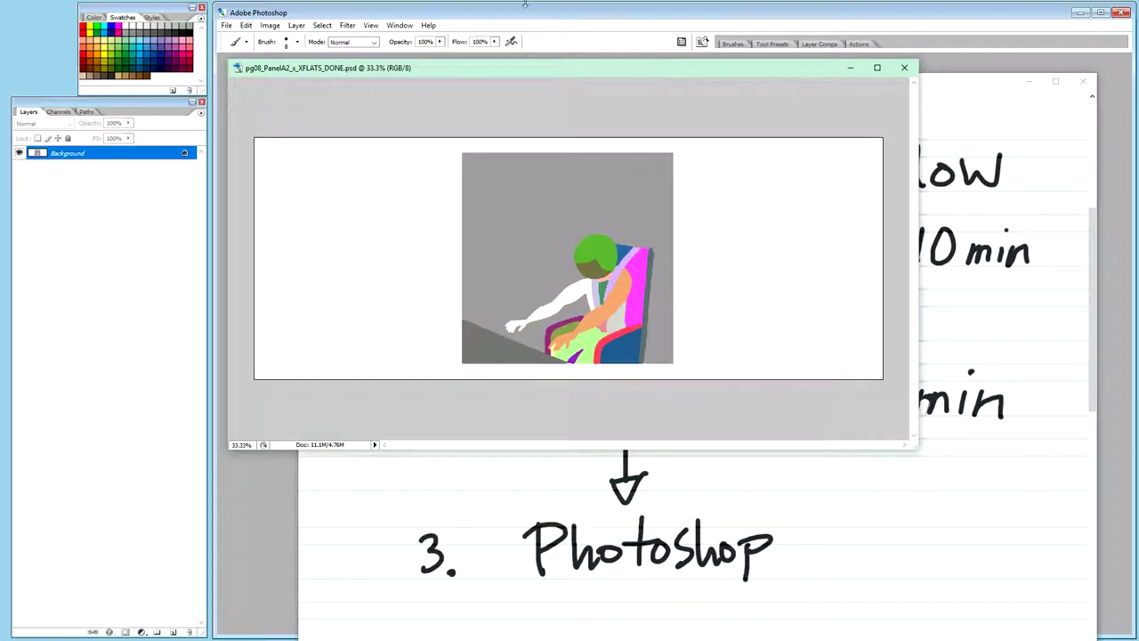
{"action": "left_click_drag", "start_coordinate": [499, 75], "coordinate": [523, 93]}
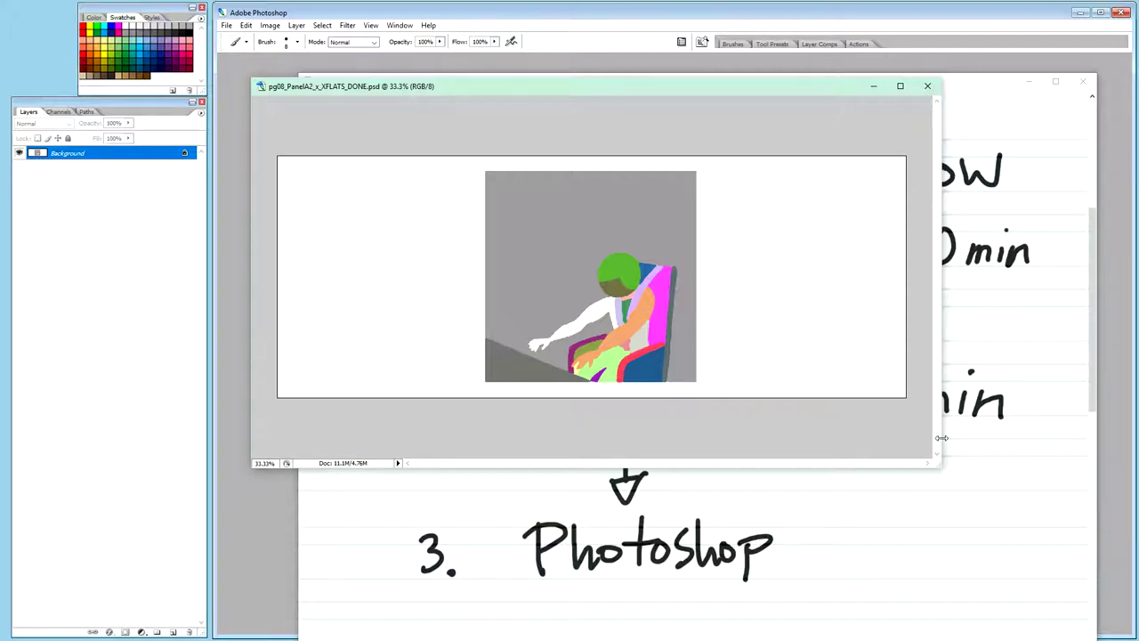
{"action": "key", "text": "ctrl+plus"}
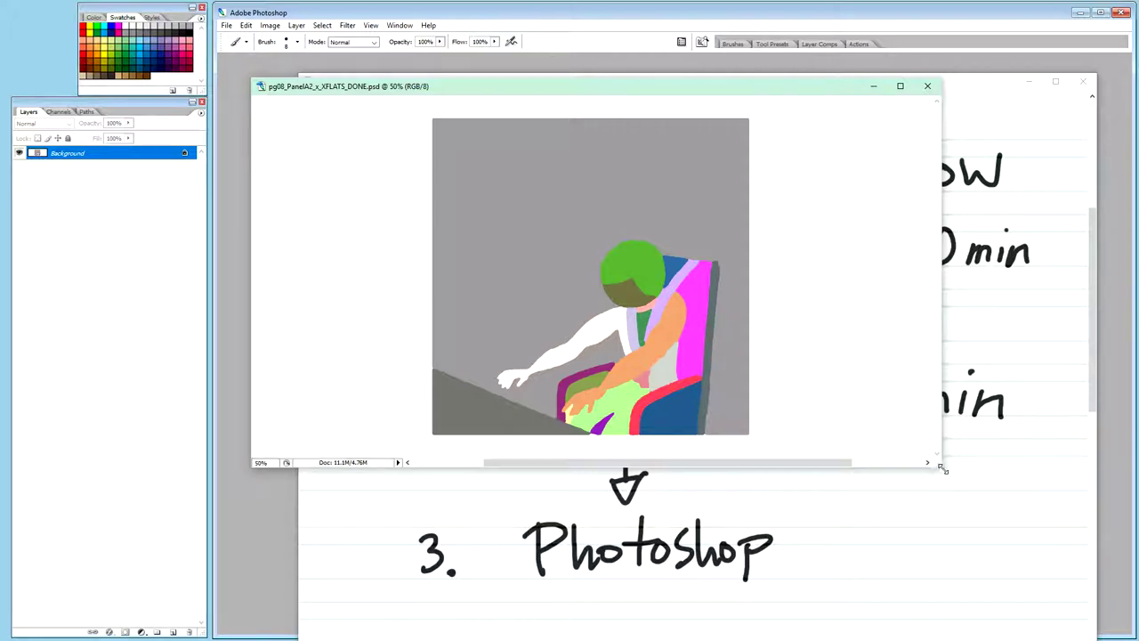
{"action": "left_click_drag", "start_coordinate": [940, 467], "coordinate": [983, 572]}
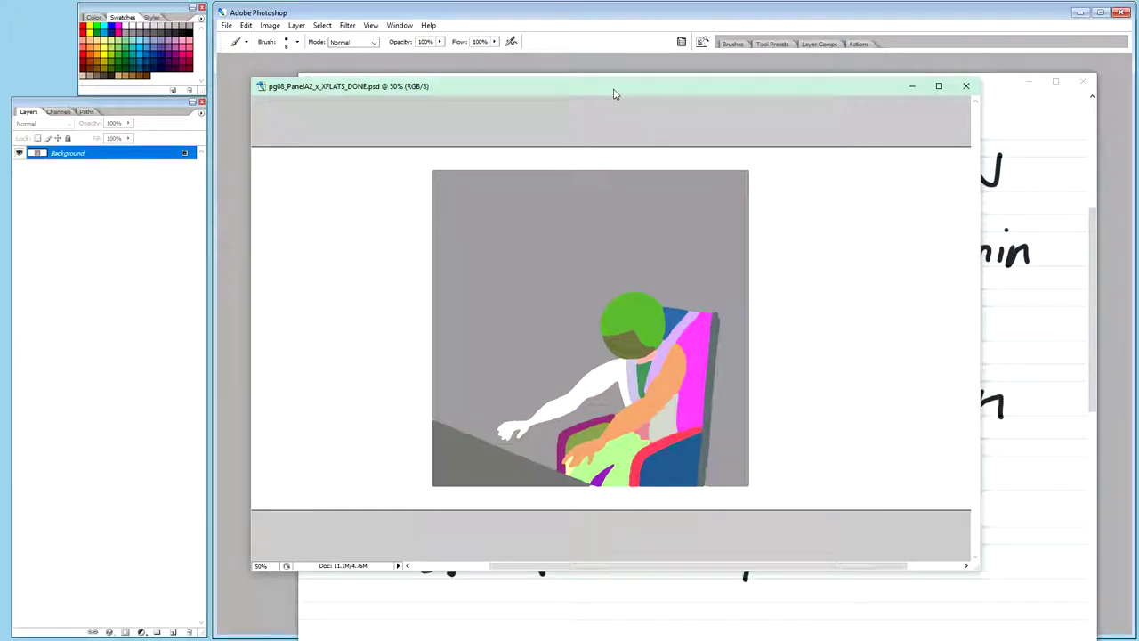
{"action": "left_click_drag", "start_coordinate": [613, 88], "coordinate": [572, 75]}
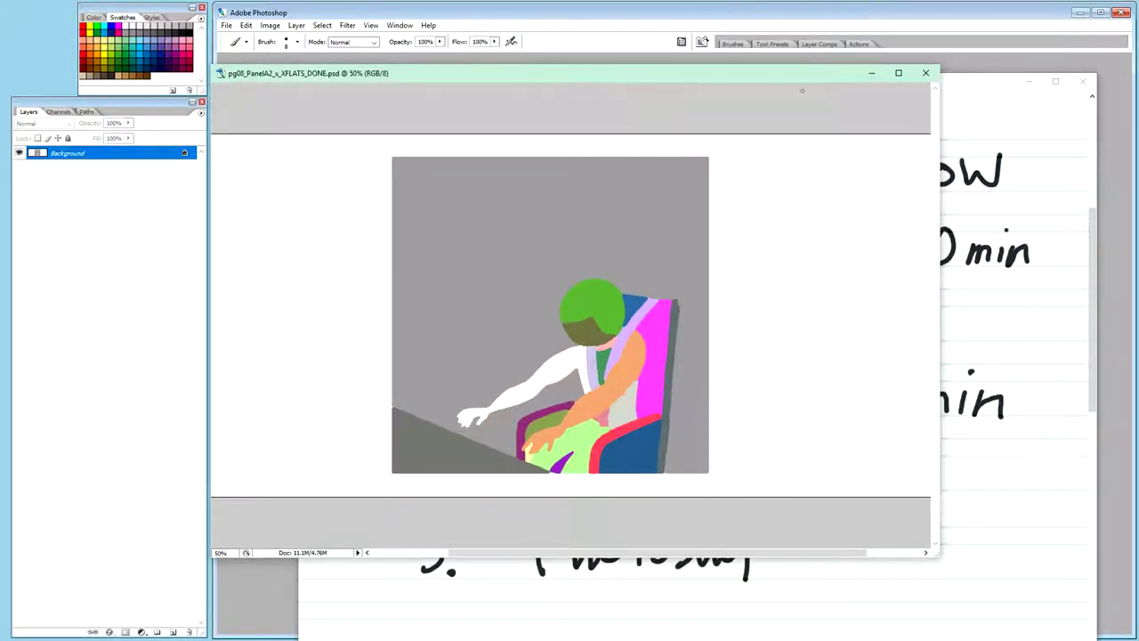
{"action": "left_click", "coordinate": [967, 86]}
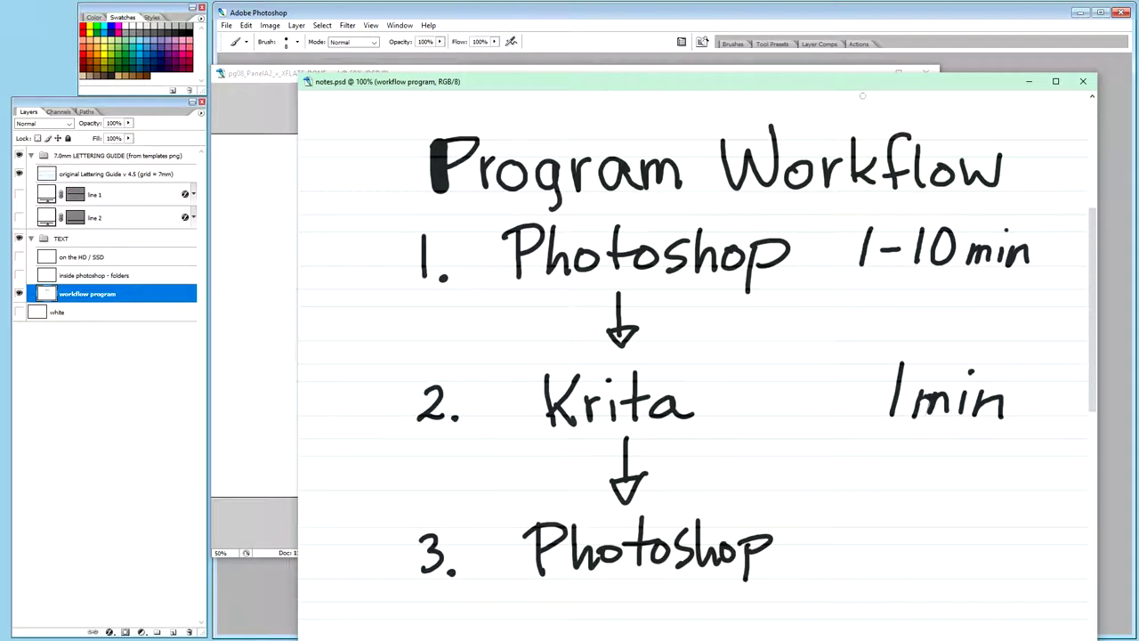
{"action": "left_click", "coordinate": [283, 76]}
{"action": "left_click_drag", "start_coordinate": [283, 76], "coordinate": [318, 77]}
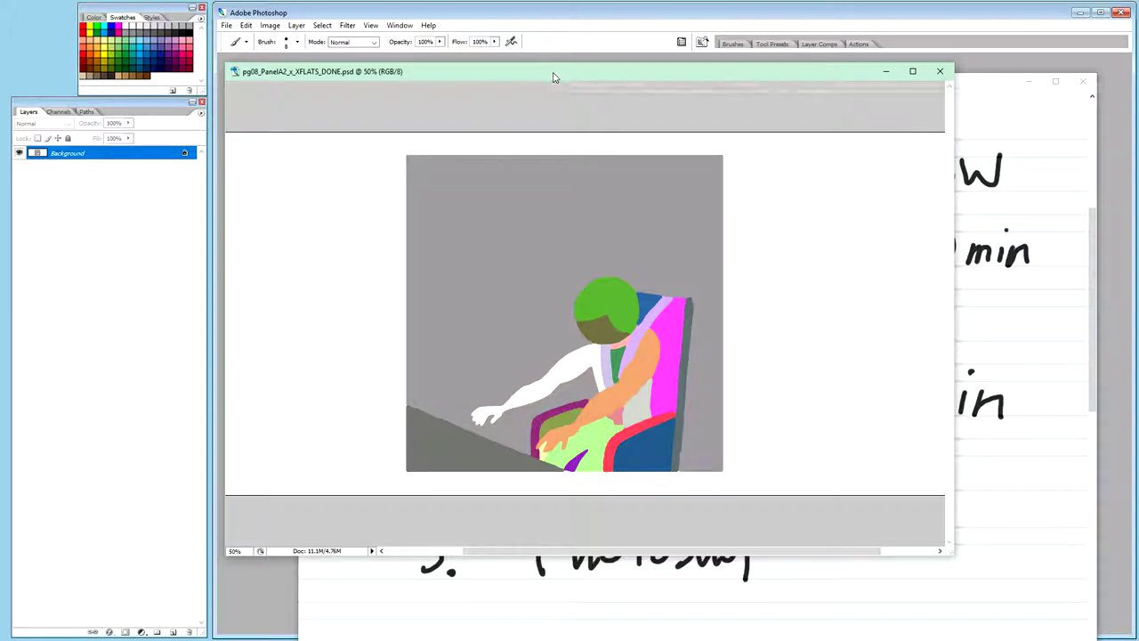
Step: Close pg08_PanelA2_x_XFLATS_DONE.psd and reposition the notes.psd window
{"action": "mouse_move", "coordinate": [556, 77]}
{"action": "left_mouse_down"}
{"action": "mouse_move", "coordinate": [534, 97]}
{"action": "mouse_move", "coordinate": [552, 74]}
{"action": "left_mouse_up"}
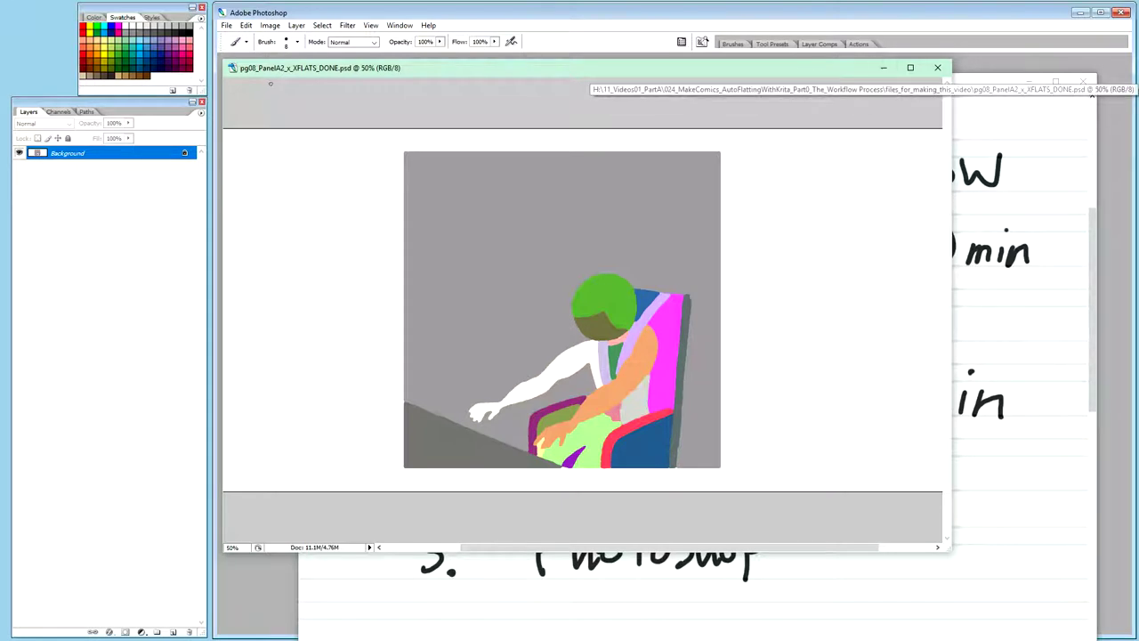
{"action": "left_click_drag", "start_coordinate": [262, 75], "coordinate": [323, 109]}
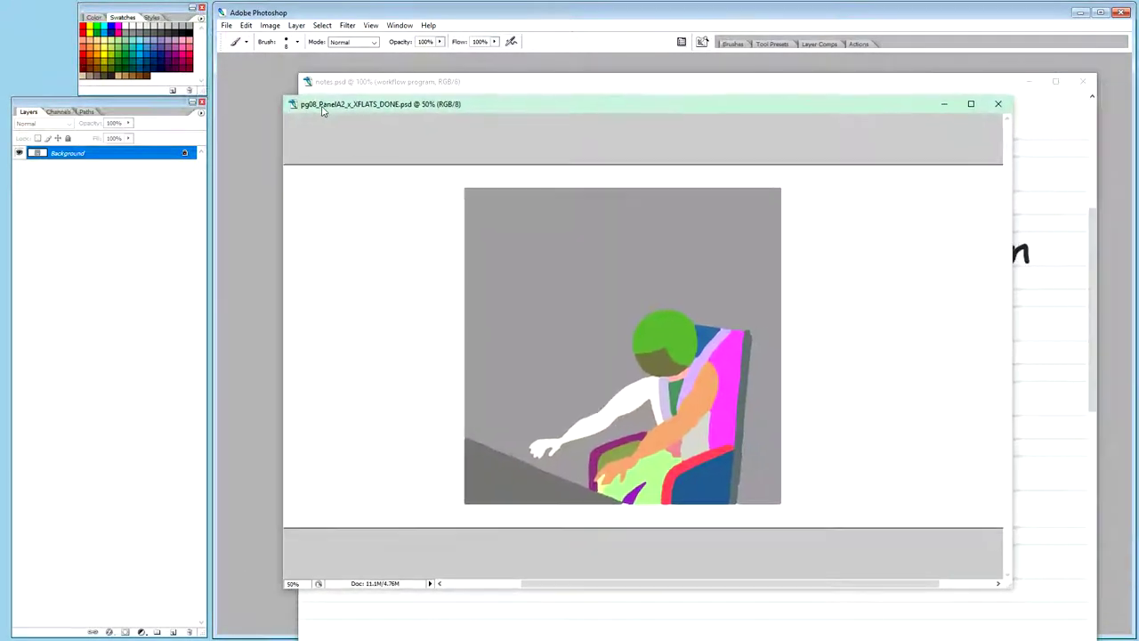
{"action": "left_click", "coordinate": [1000, 108]}
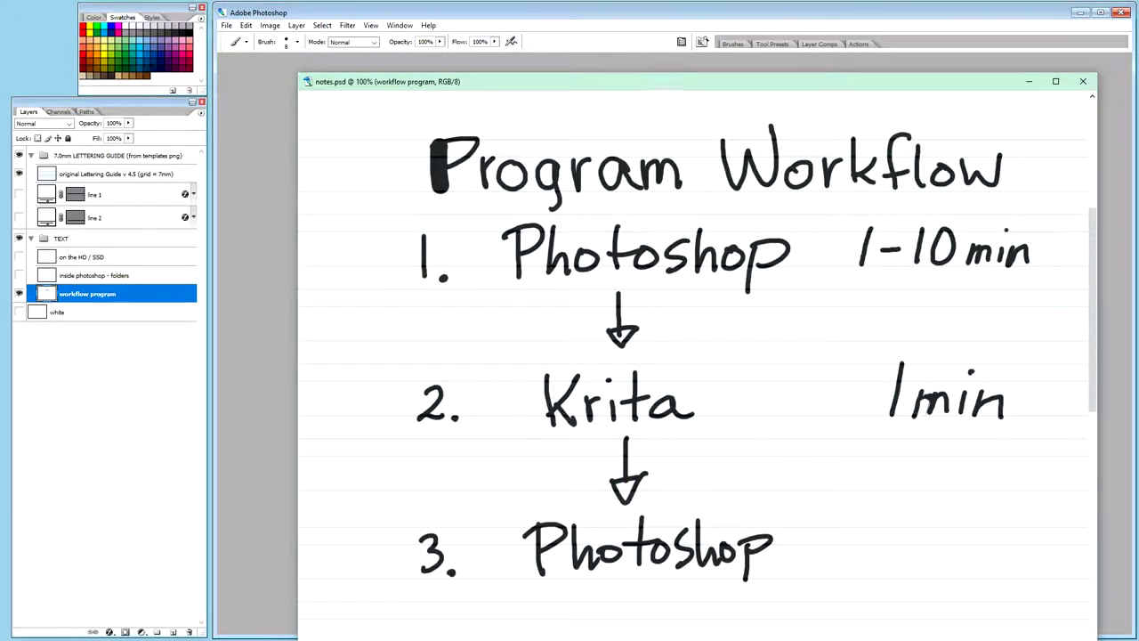
{"action": "left_click_drag", "start_coordinate": [651, 81], "coordinate": [621, 69]}
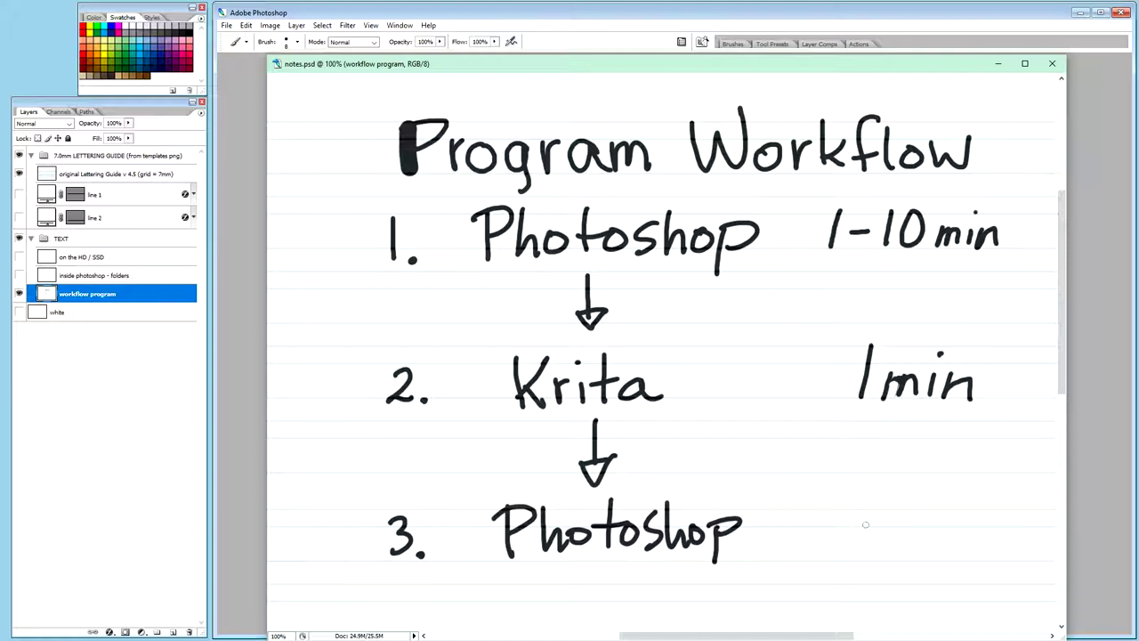
Step: Handwrite '5-10 min' with the Brush to the right of '3. Photoshop' on the workflow program layer
{"action": "left_click_drag", "start_coordinate": [860, 511], "coordinate": [841, 552]}
{"action": "mouse_move", "coordinate": [857, 512]}
{"action": "left_mouse_down"}
{"action": "mouse_move", "coordinate": [880, 509]}
{"action": "mouse_move", "coordinate": [907, 554]}
{"action": "left_mouse_up"}
{"action": "mouse_move", "coordinate": [939, 518]}
{"action": "left_mouse_down"}
{"action": "mouse_move", "coordinate": [924, 549]}
{"action": "mouse_move", "coordinate": [950, 533]}
{"action": "mouse_move", "coordinate": [936, 515]}
{"action": "mouse_move", "coordinate": [968, 551]}
{"action": "mouse_move", "coordinate": [983, 538]}
{"action": "mouse_move", "coordinate": [991, 551]}
{"action": "left_mouse_up"}
{"action": "mouse_move", "coordinate": [1002, 535]}
{"action": "left_mouse_down"}
{"action": "mouse_move", "coordinate": [1004, 550]}
{"action": "mouse_move", "coordinate": [1034, 552]}
{"action": "left_mouse_up"}
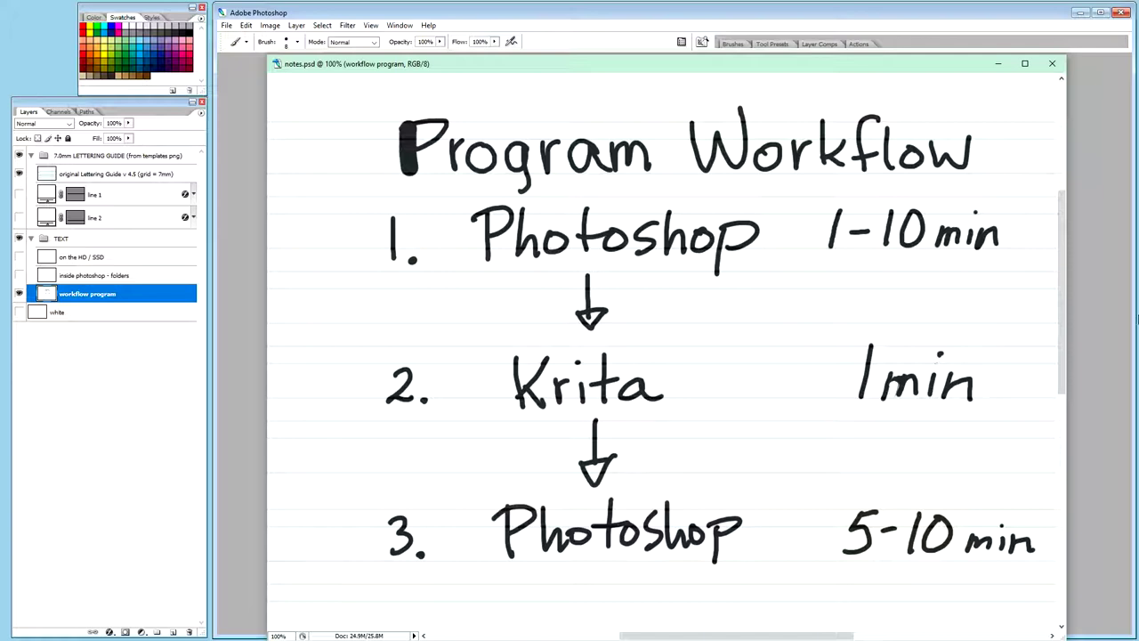
{"action": "left_click_drag", "start_coordinate": [1062, 300], "coordinate": [1062, 307]}
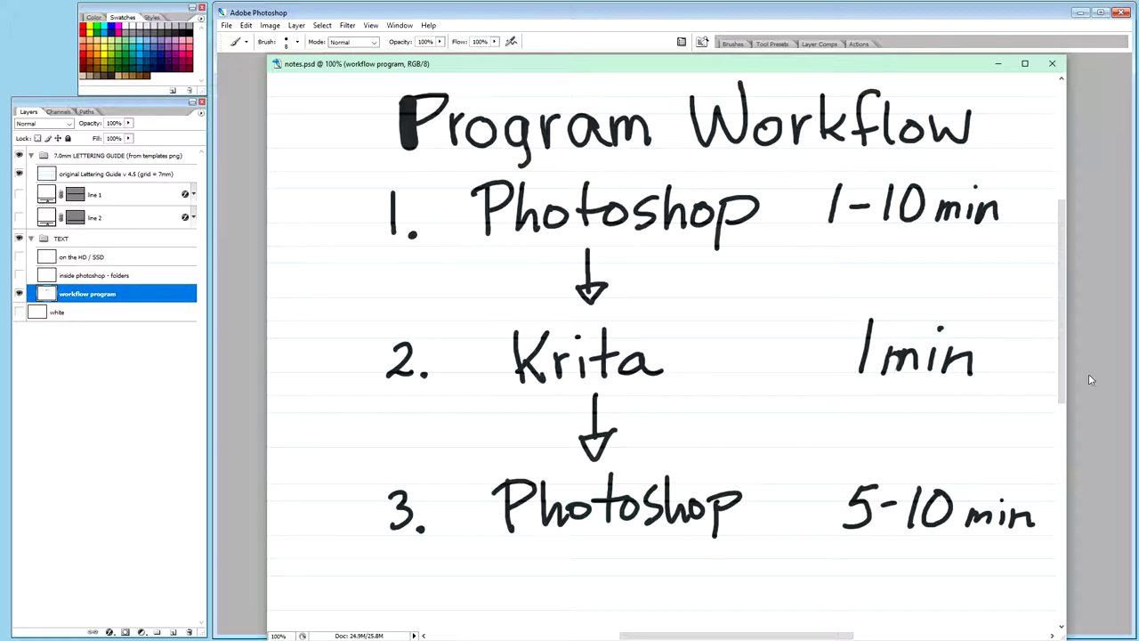
{"action": "mouse_move", "coordinate": [1061, 385]}
{"action": "left_mouse_down"}
{"action": "mouse_move", "coordinate": [1062, 418]}
{"action": "mouse_move", "coordinate": [1061, 394]}
{"action": "left_mouse_up"}
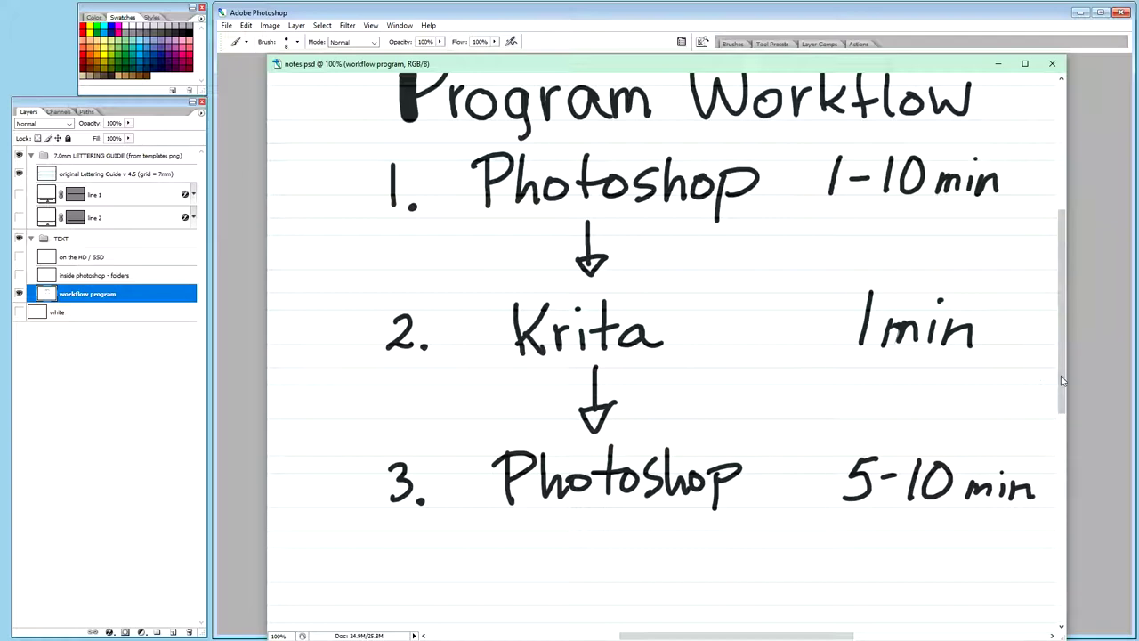
{"action": "left_click_drag", "start_coordinate": [1063, 376], "coordinate": [1068, 371]}
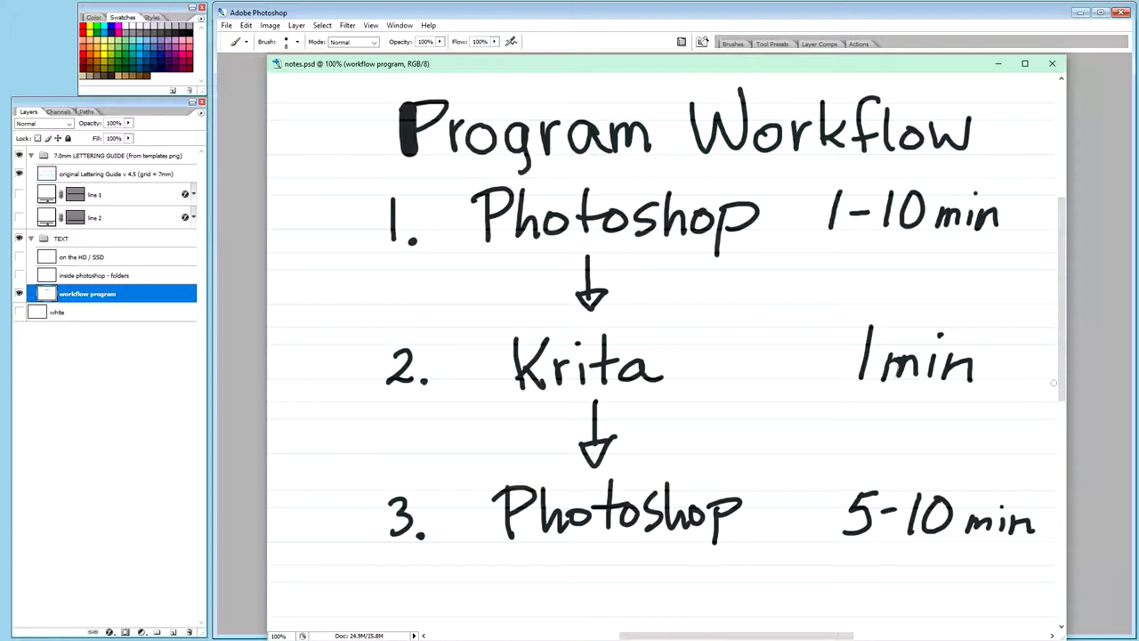
{"action": "left_click_drag", "start_coordinate": [1063, 382], "coordinate": [1062, 385]}
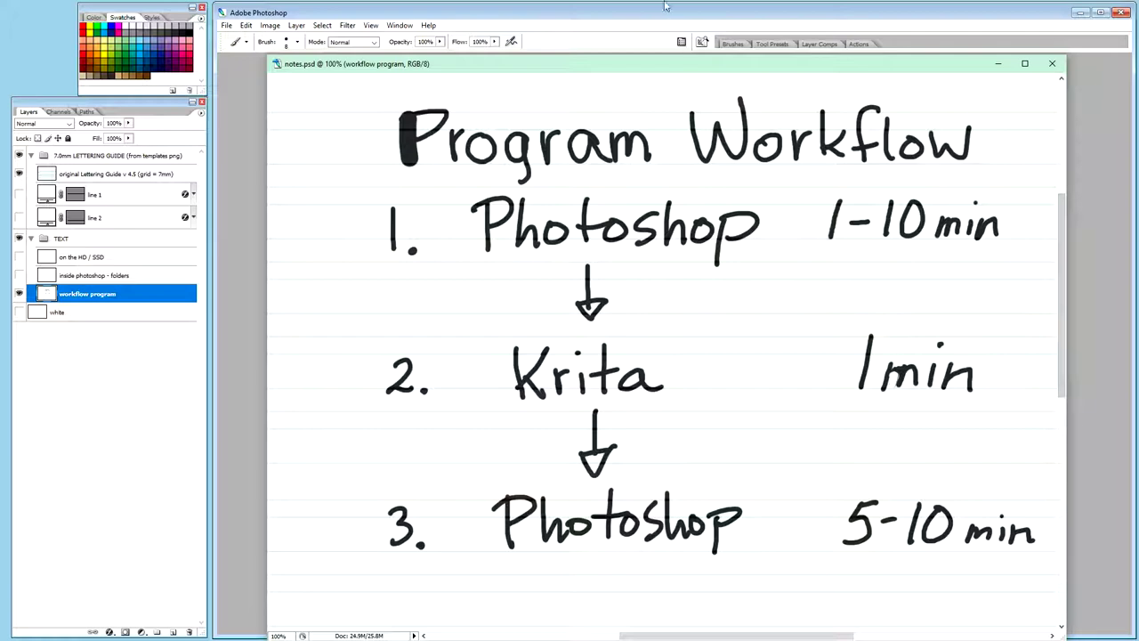
{"action": "left_click_drag", "start_coordinate": [649, 67], "coordinate": [657, 68]}
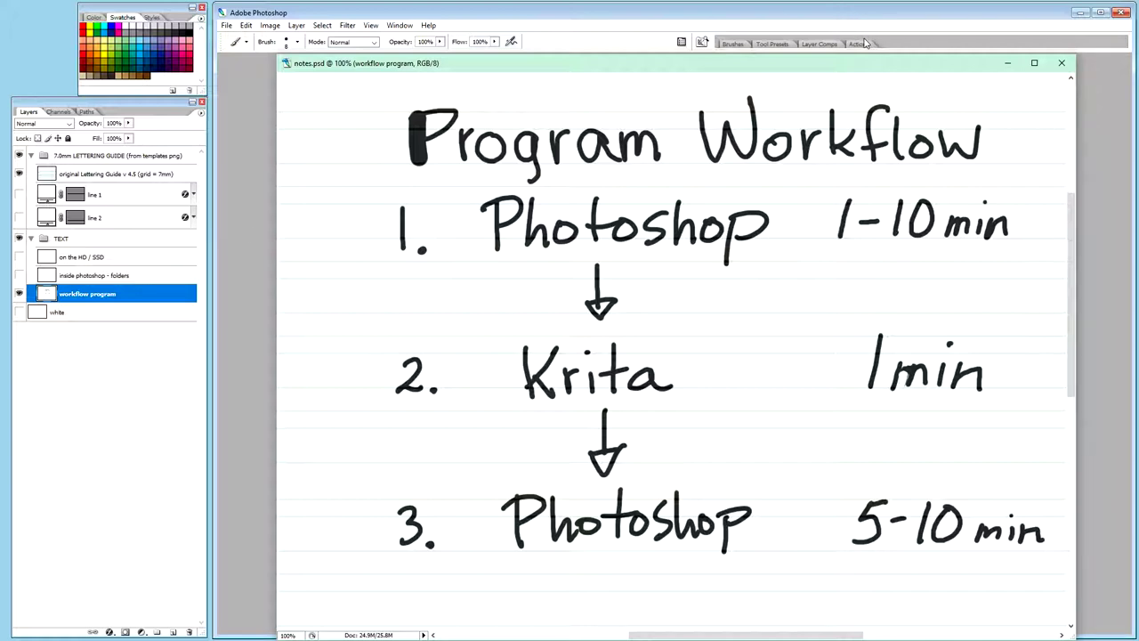
Step: Minimise Photoshop and open a second Explorer window of the panelA2 folder
{"action": "left_click", "coordinate": [1078, 13]}
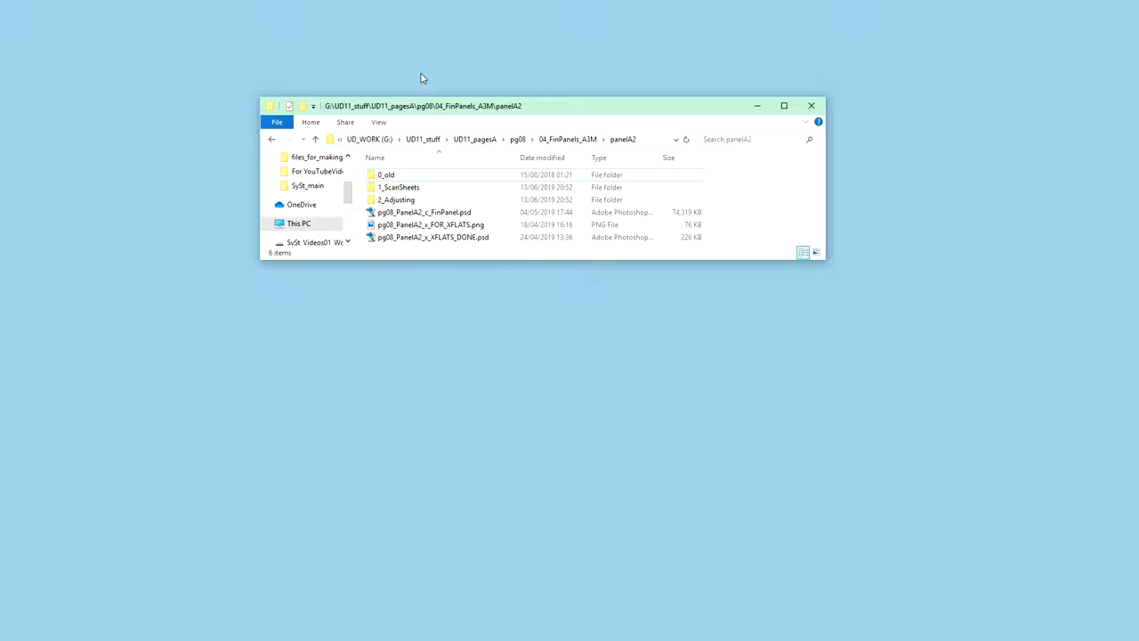
{"action": "key", "text": "ctrl+n"}
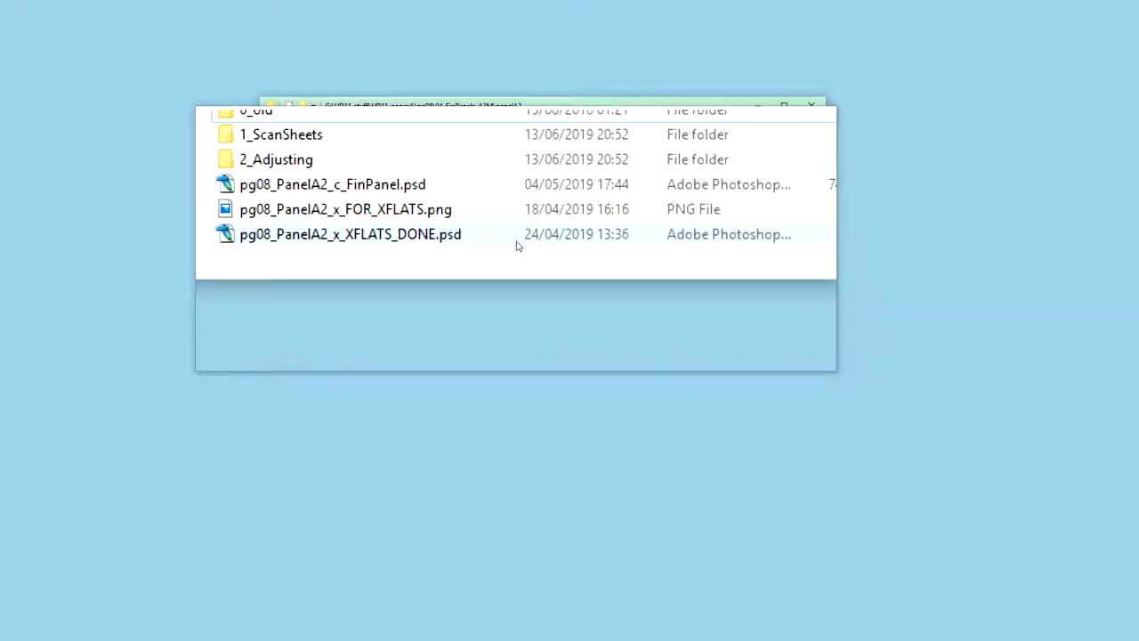
{"action": "mouse_move", "coordinate": [517, 243]}
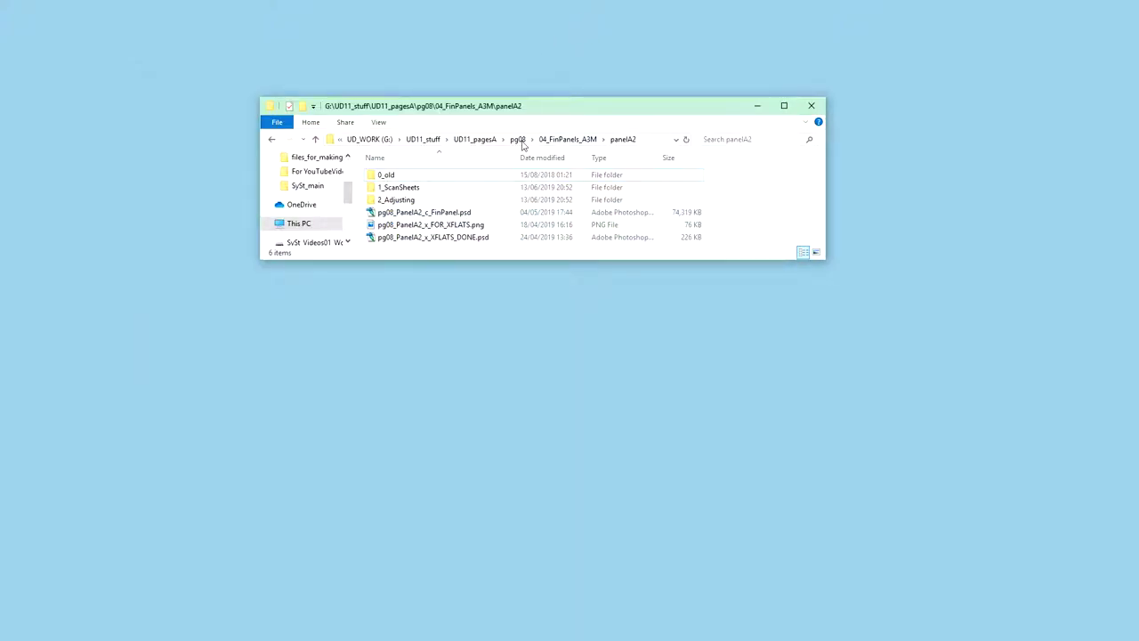
{"action": "left_click_drag", "start_coordinate": [555, 110], "coordinate": [587, 111]}
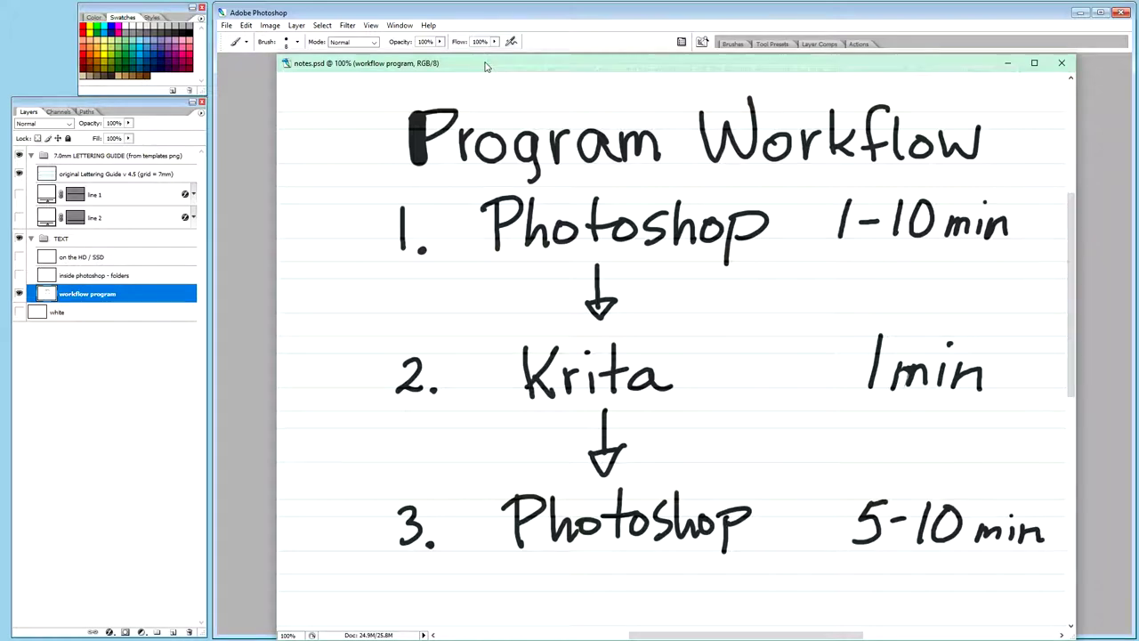
Step: Drag the Program Workflow notes window aside to make room for the comic panel
{"action": "left_click_drag", "start_coordinate": [494, 64], "coordinate": [948, 205]}
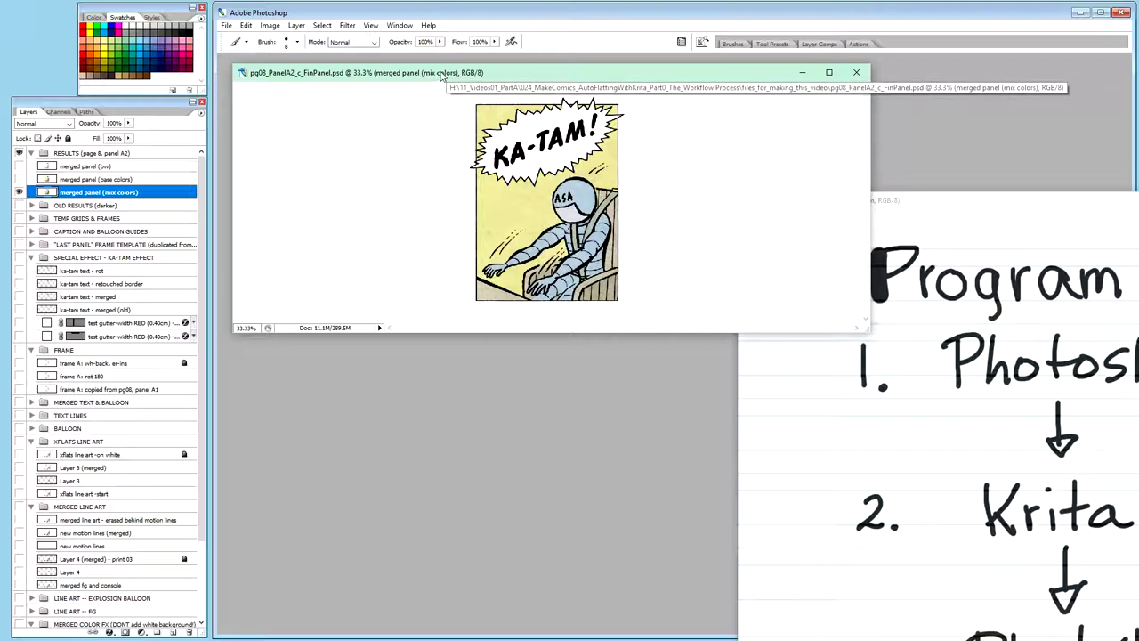
Step: Hide the coloured 'merged panel (mix colors)' layer
{"action": "left_click_drag", "start_coordinate": [440, 76], "coordinate": [432, 71]}
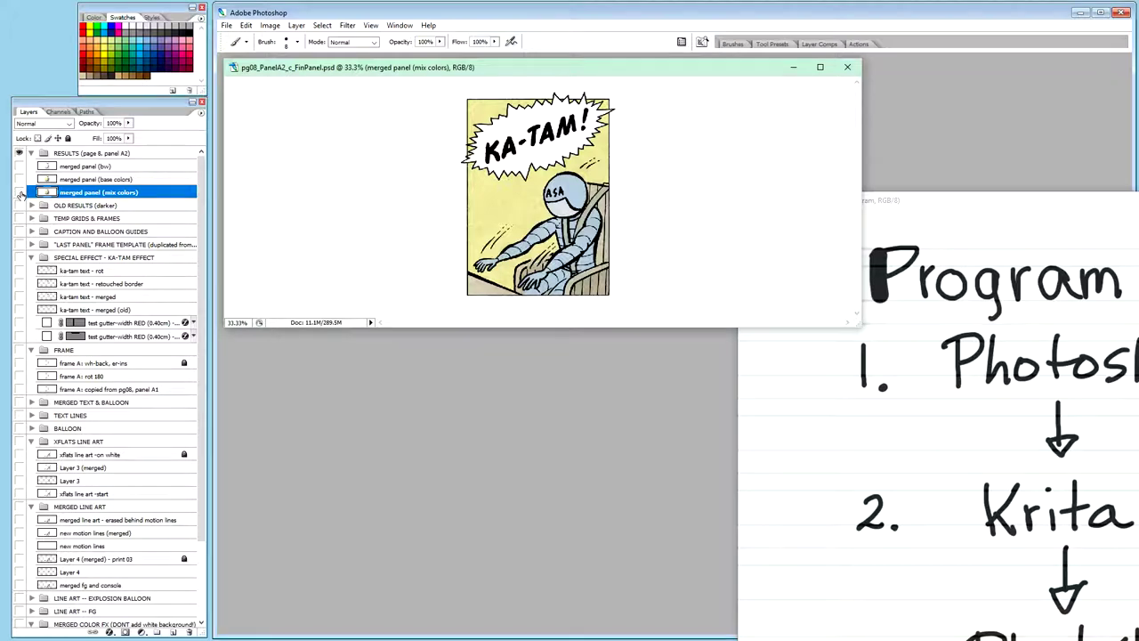
{"action": "left_click", "coordinate": [20, 192]}
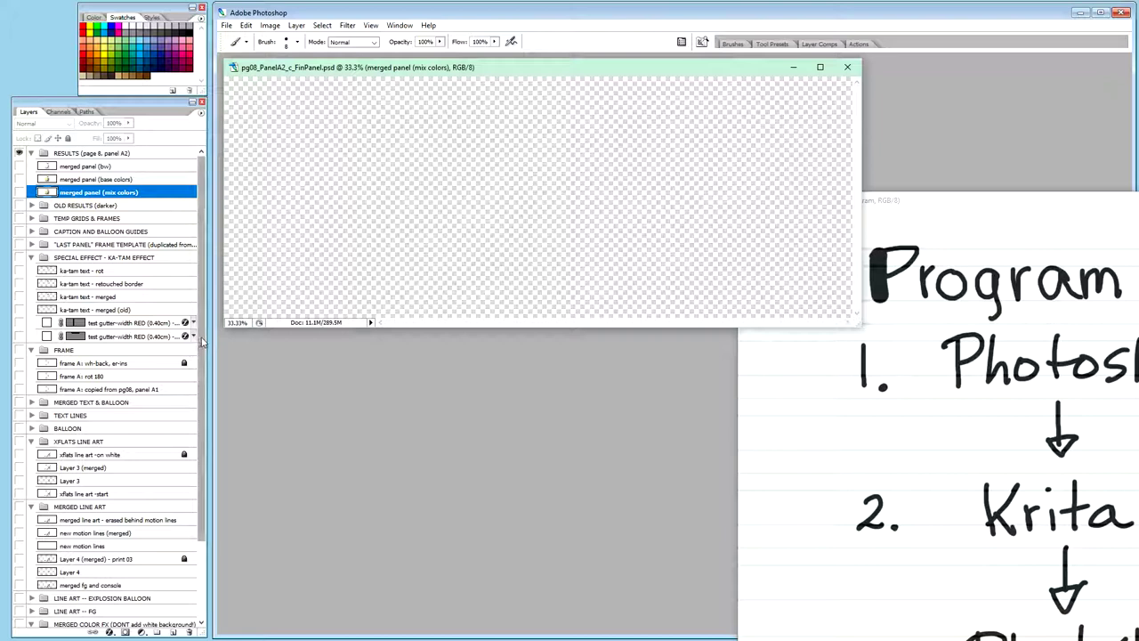
{"action": "left_click_drag", "start_coordinate": [202, 340], "coordinate": [197, 435]}
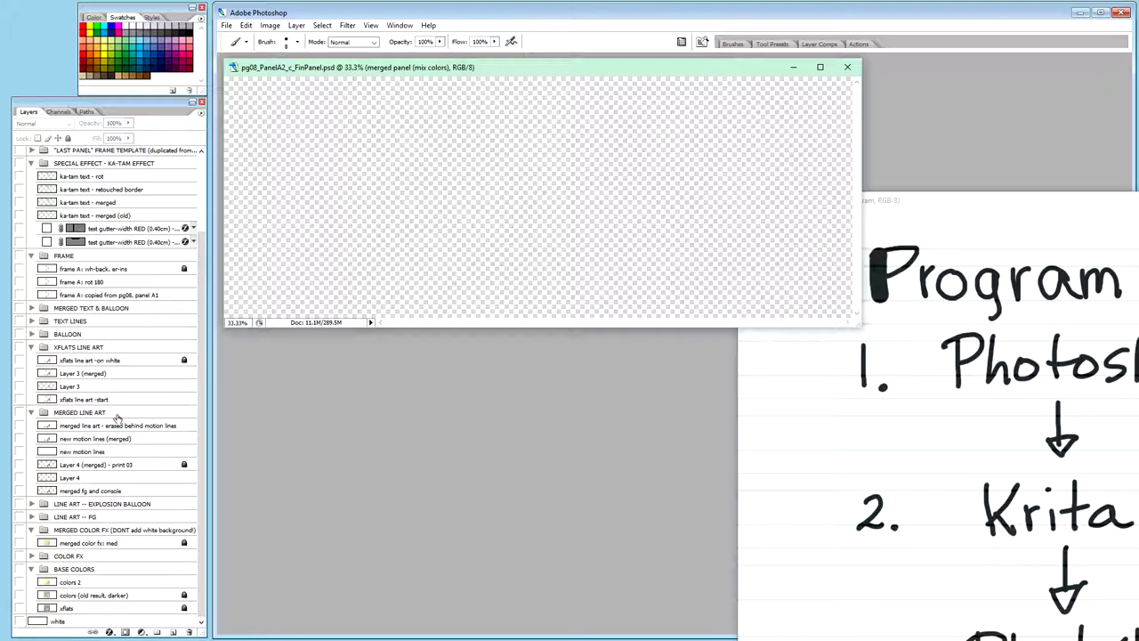
Step: Make the 'merged line art - erased behind motion lines' layer in the MERGED LINE ART group visible
{"action": "left_click", "coordinate": [164, 411]}
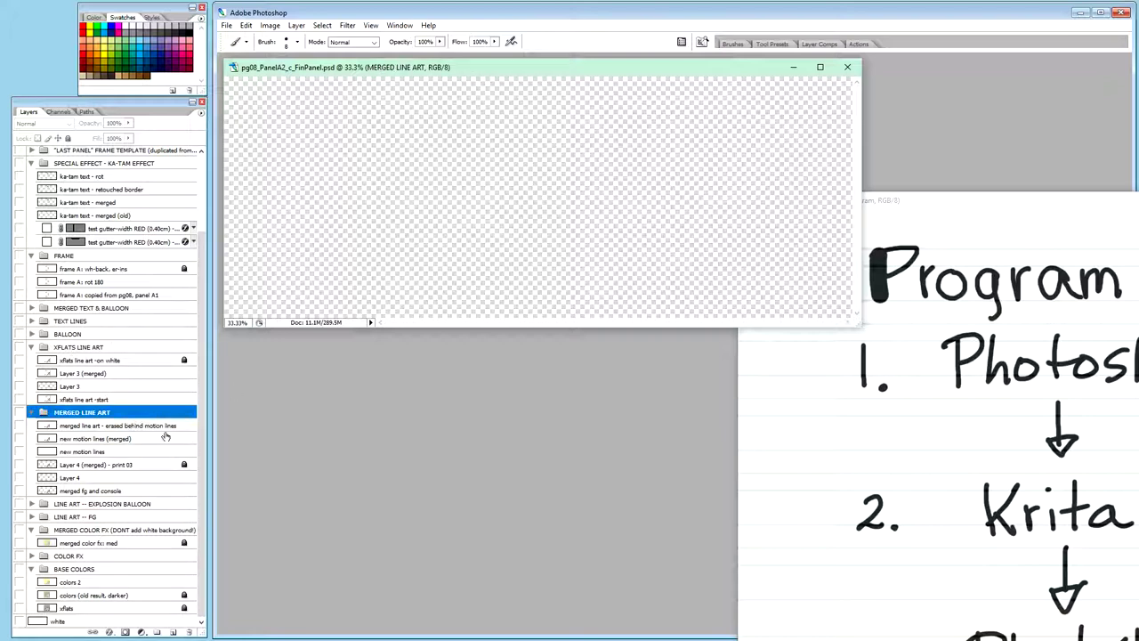
{"action": "left_click", "coordinate": [94, 490]}
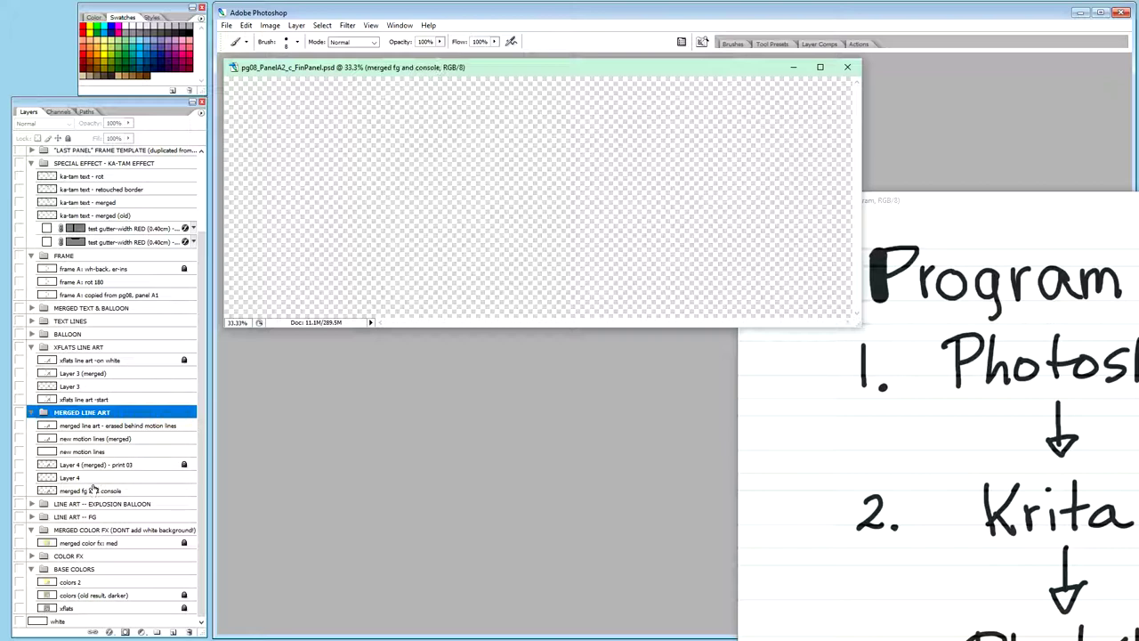
{"action": "left_click", "coordinate": [96, 478]}
{"action": "left_click", "coordinate": [97, 464]}
{"action": "left_click", "coordinate": [101, 451]}
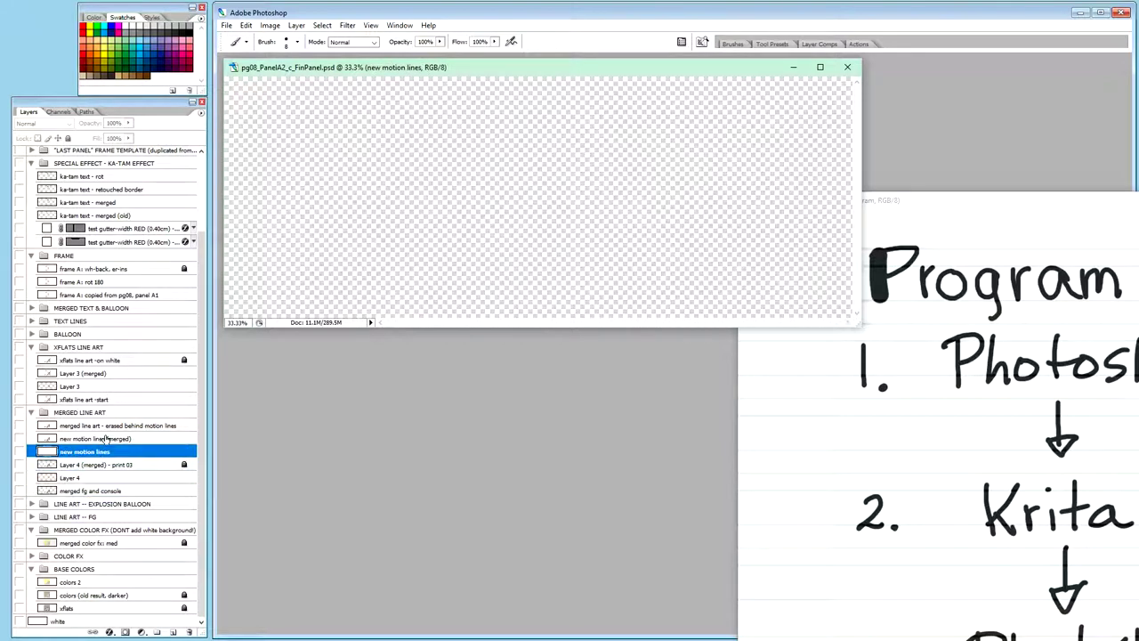
{"action": "left_click", "coordinate": [105, 438]}
{"action": "left_click", "coordinate": [106, 425]}
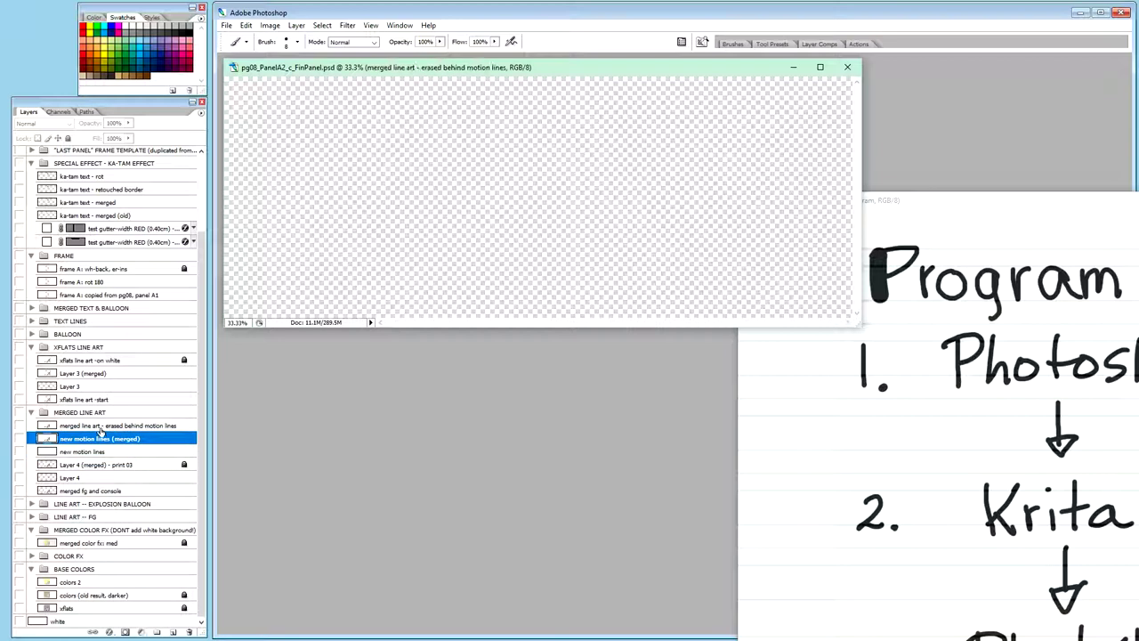
{"action": "left_click", "coordinate": [19, 427]}
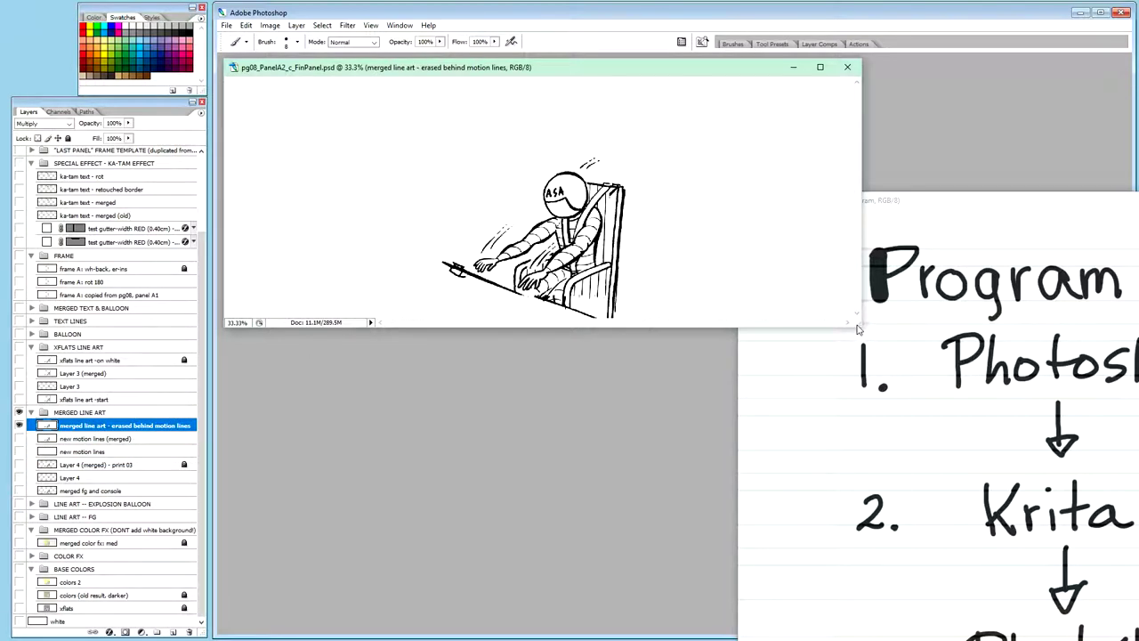
Step: Enlarge the document window to show the whole panel and select the XFLATS LINE ART group
{"action": "left_click_drag", "start_coordinate": [857, 326], "coordinate": [897, 445]}
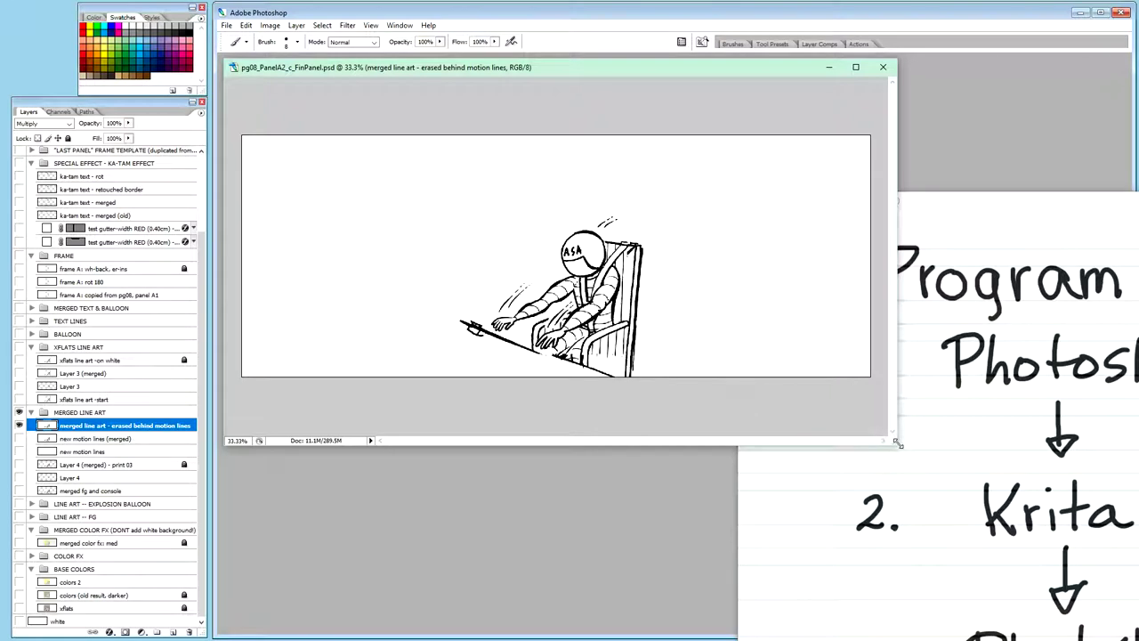
{"action": "left_click_drag", "start_coordinate": [898, 447], "coordinate": [904, 460]}
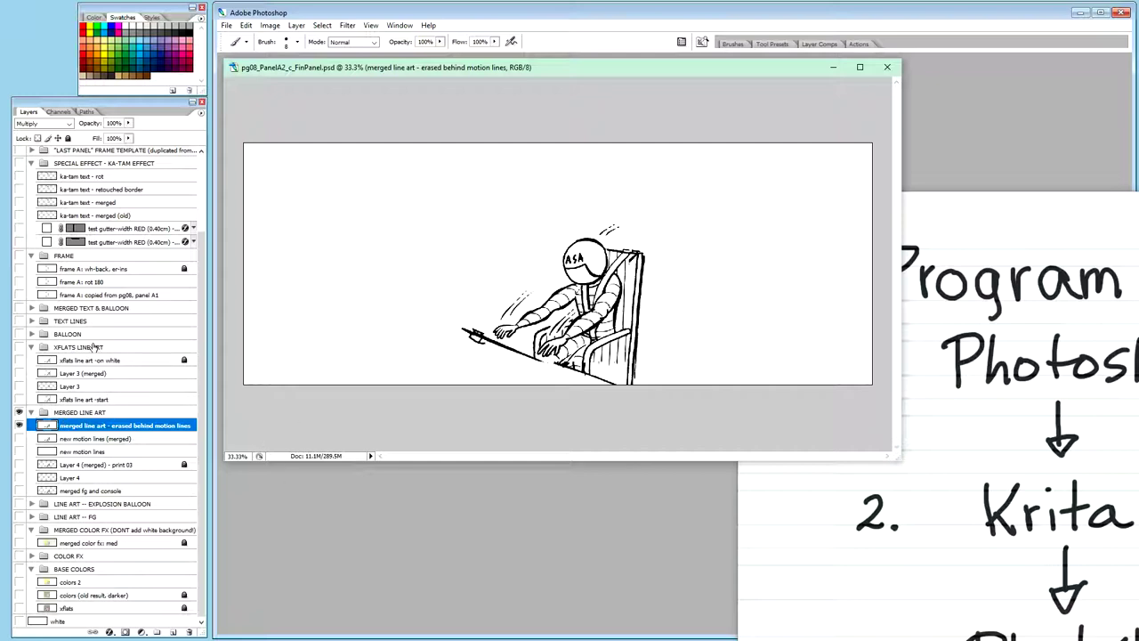
{"action": "left_click", "coordinate": [91, 350]}
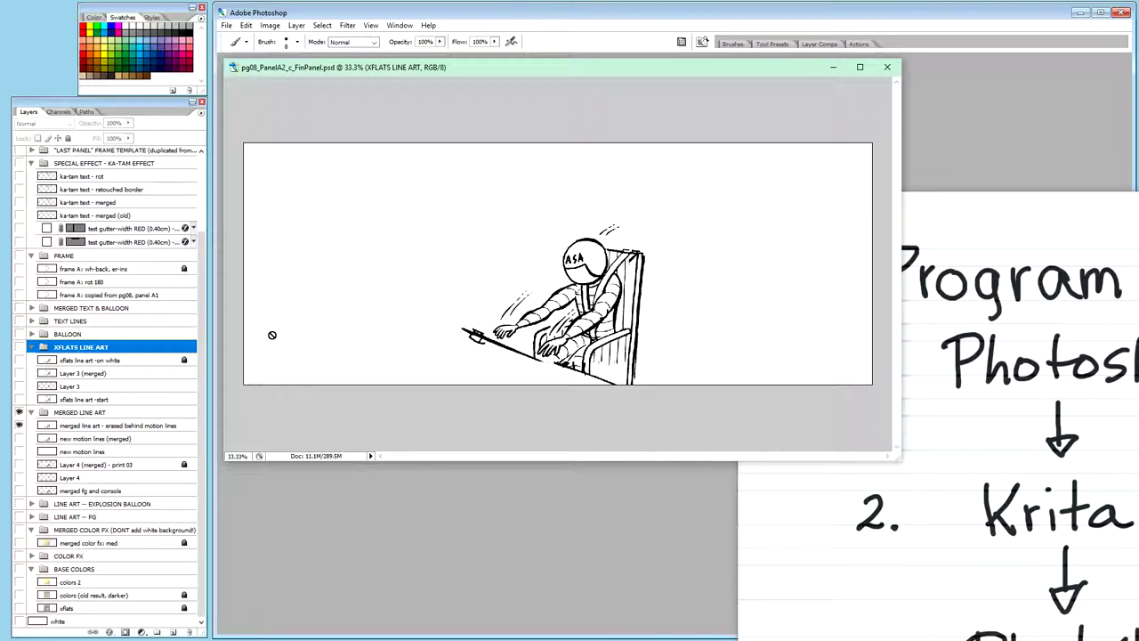
{"action": "left_click", "coordinate": [89, 413]}
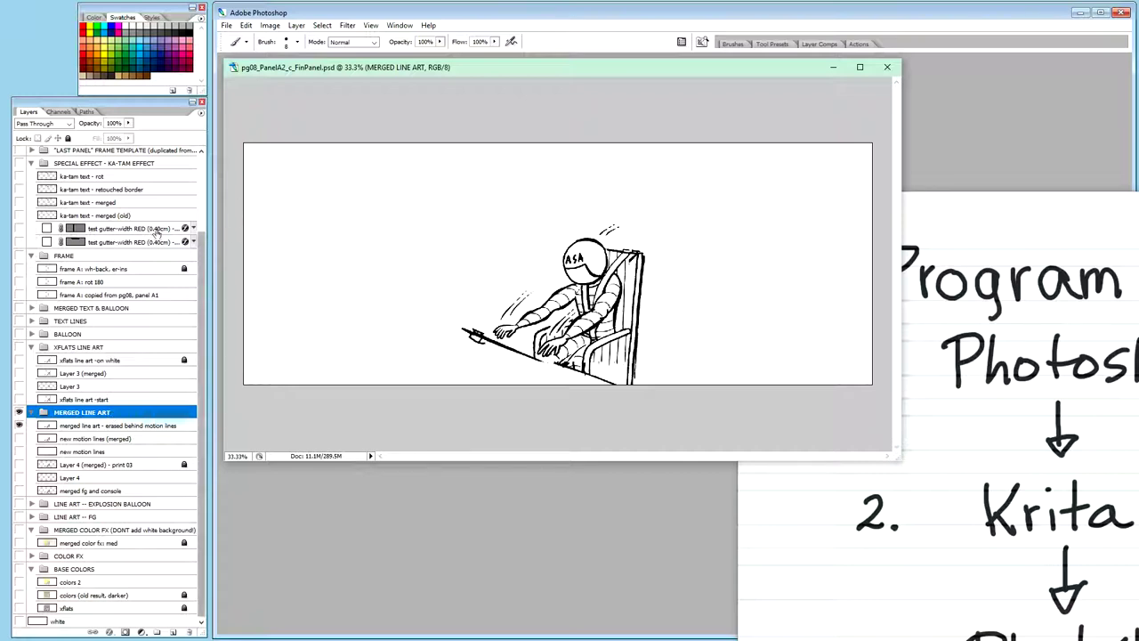
{"action": "left_click", "coordinate": [95, 427]}
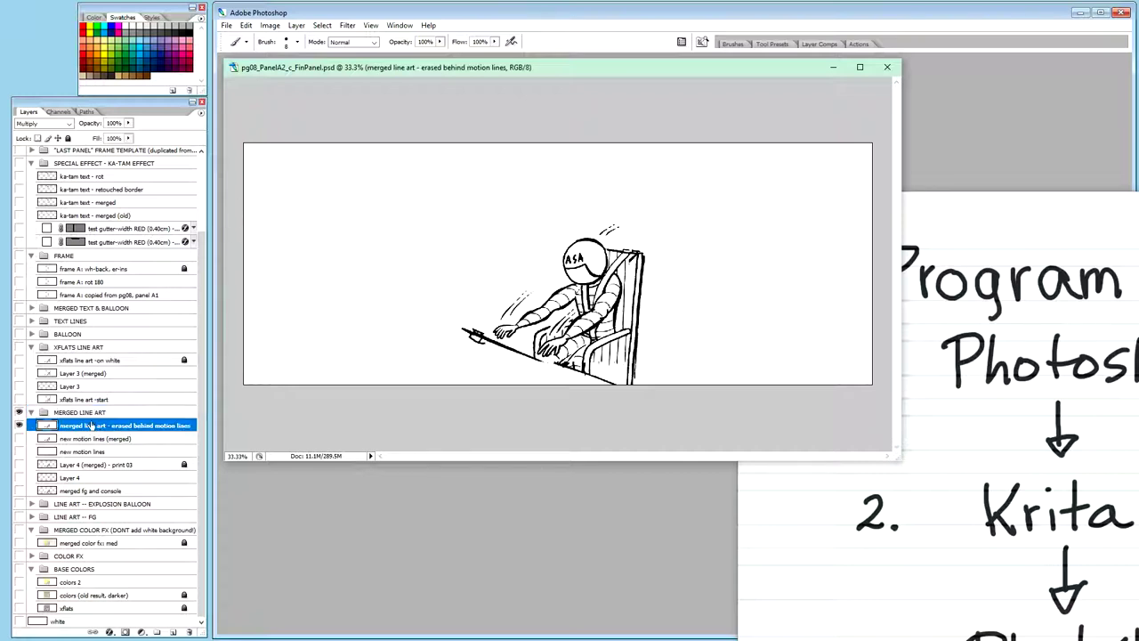
{"action": "left_click", "coordinate": [93, 413]}
{"action": "left_click", "coordinate": [95, 425]}
{"action": "left_click", "coordinate": [137, 360]}
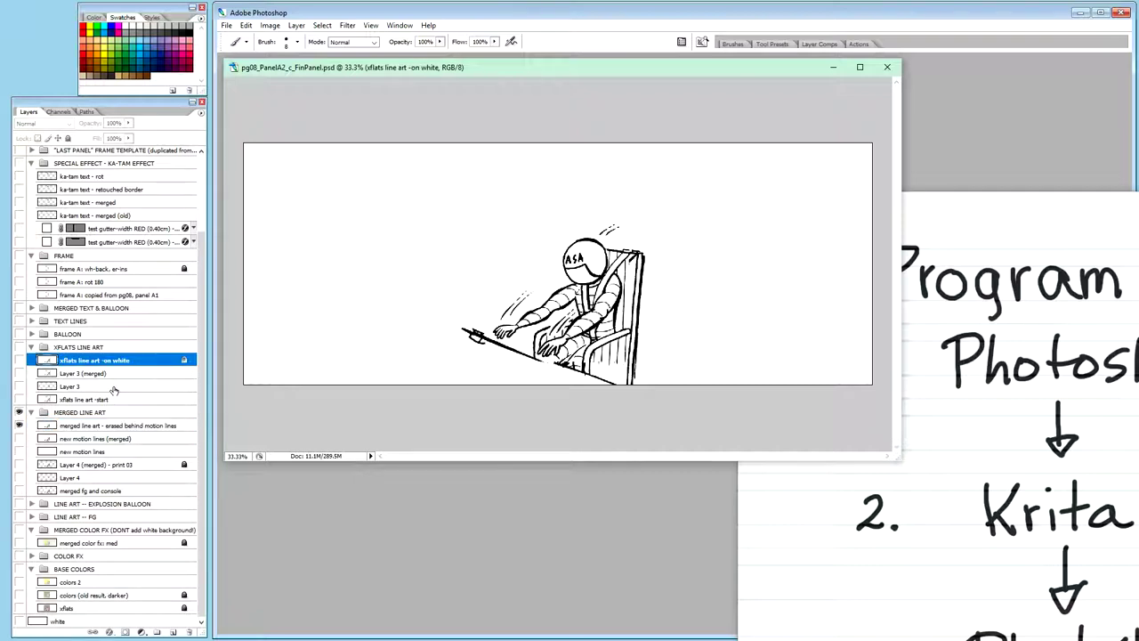
{"action": "left_click", "coordinate": [105, 427]}
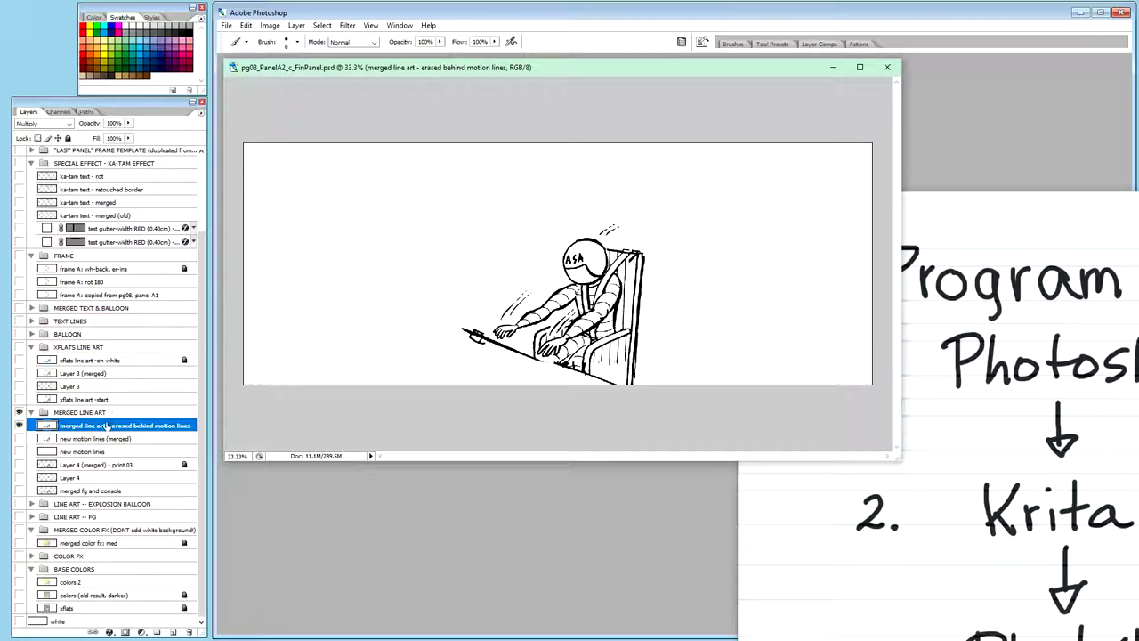
{"action": "left_click", "coordinate": [18, 426]}
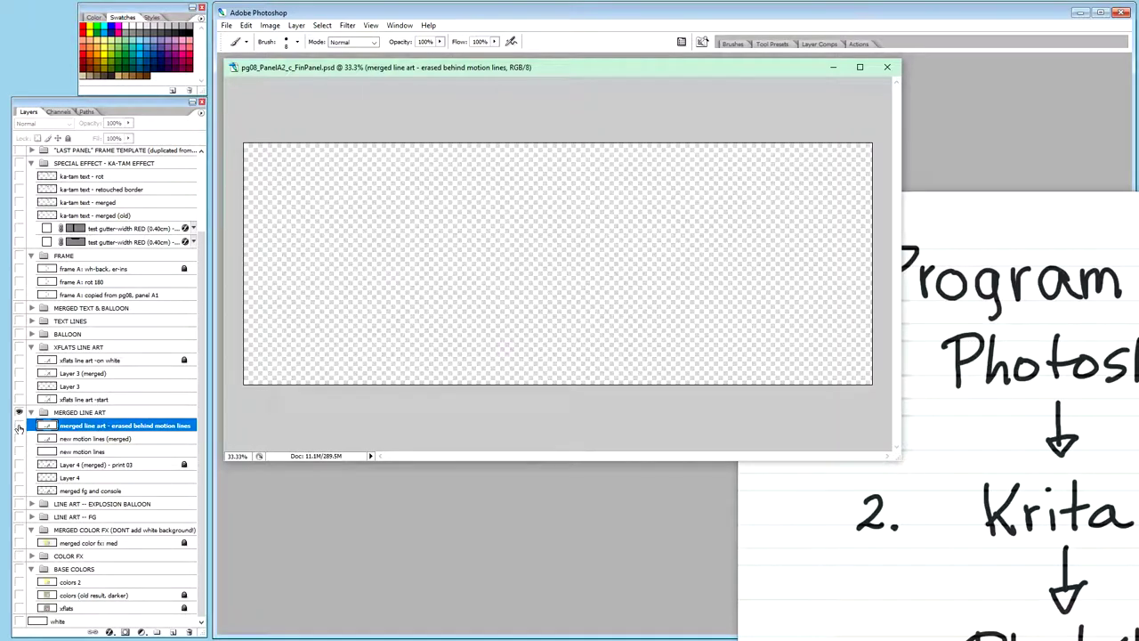
{"action": "left_click", "coordinate": [18, 426]}
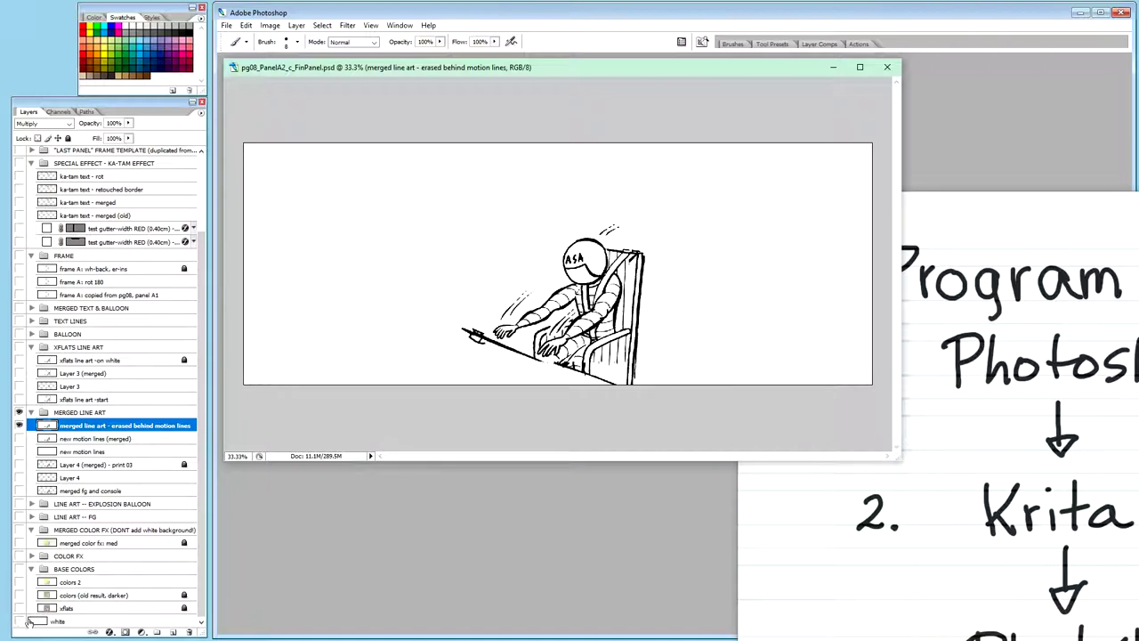
{"action": "left_click", "coordinate": [78, 620]}
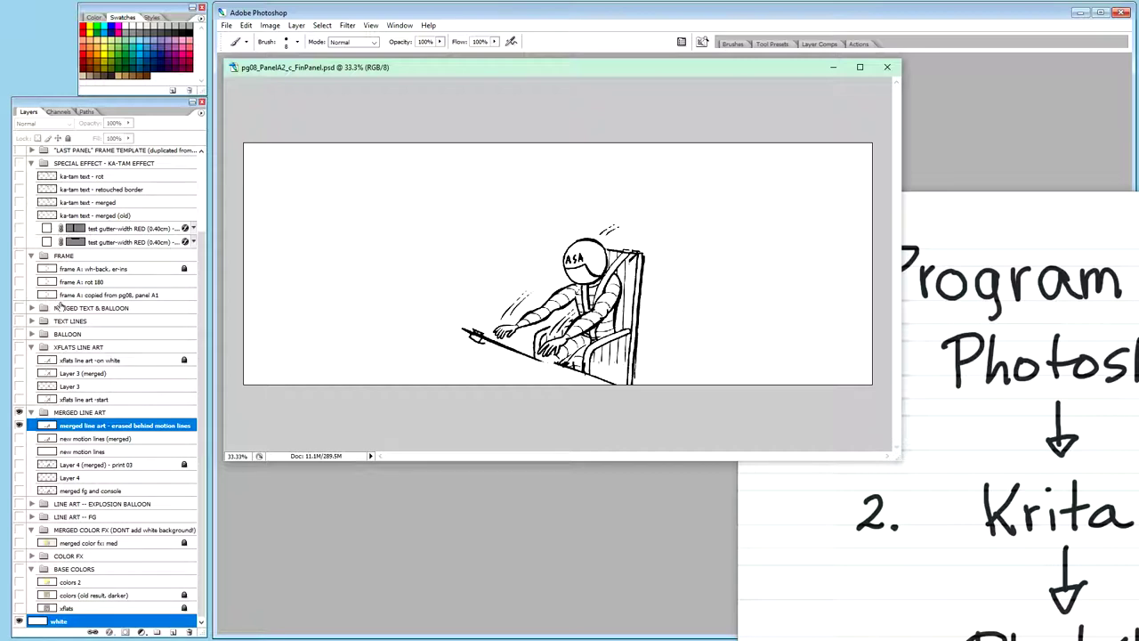
{"action": "scroll", "coordinate": [205, 301], "scroll_direction": "up", "scroll_amount": 3}
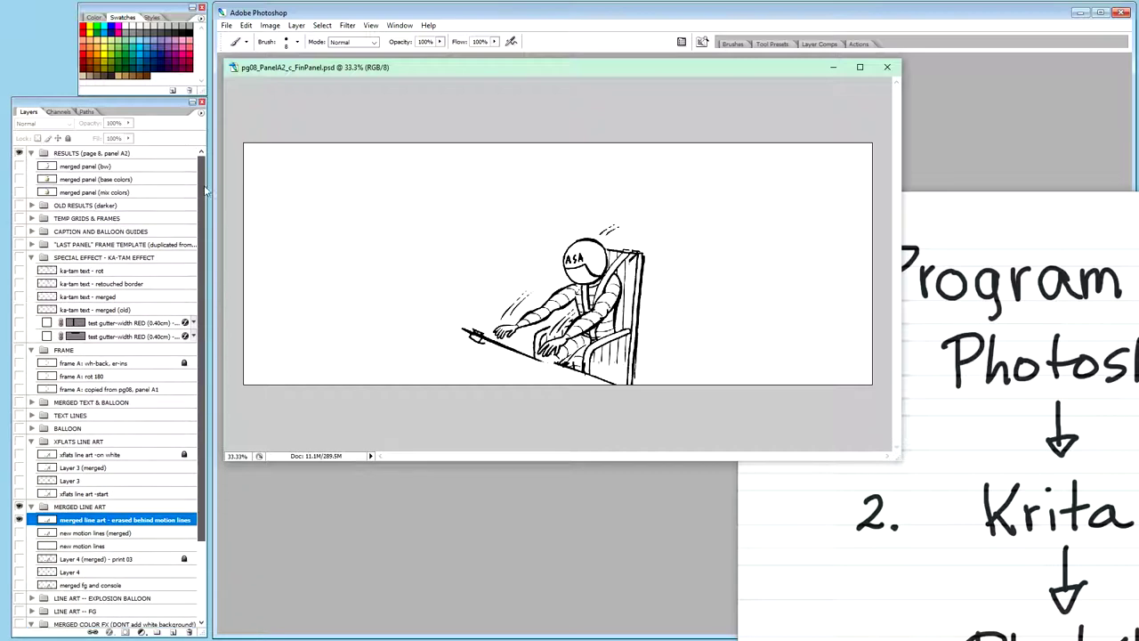
Step: Expand TEMP GRIDS & FRAMES and turn on the 'xflats frame (square)' layer
{"action": "left_click", "coordinate": [33, 218]}
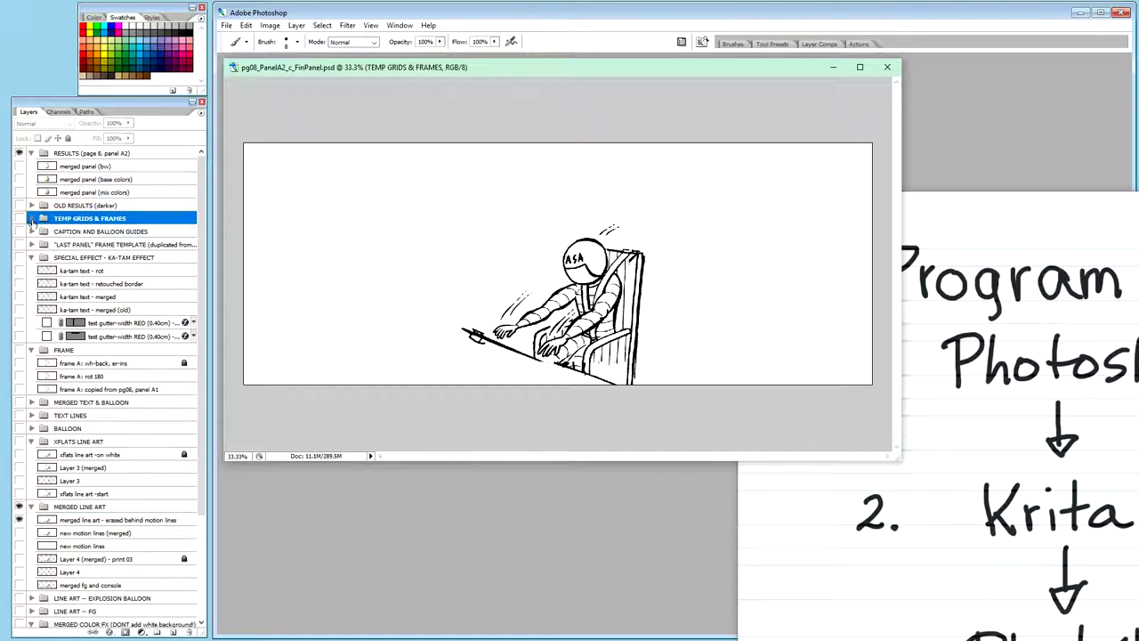
{"action": "left_click", "coordinate": [32, 219]}
{"action": "left_click", "coordinate": [19, 258]}
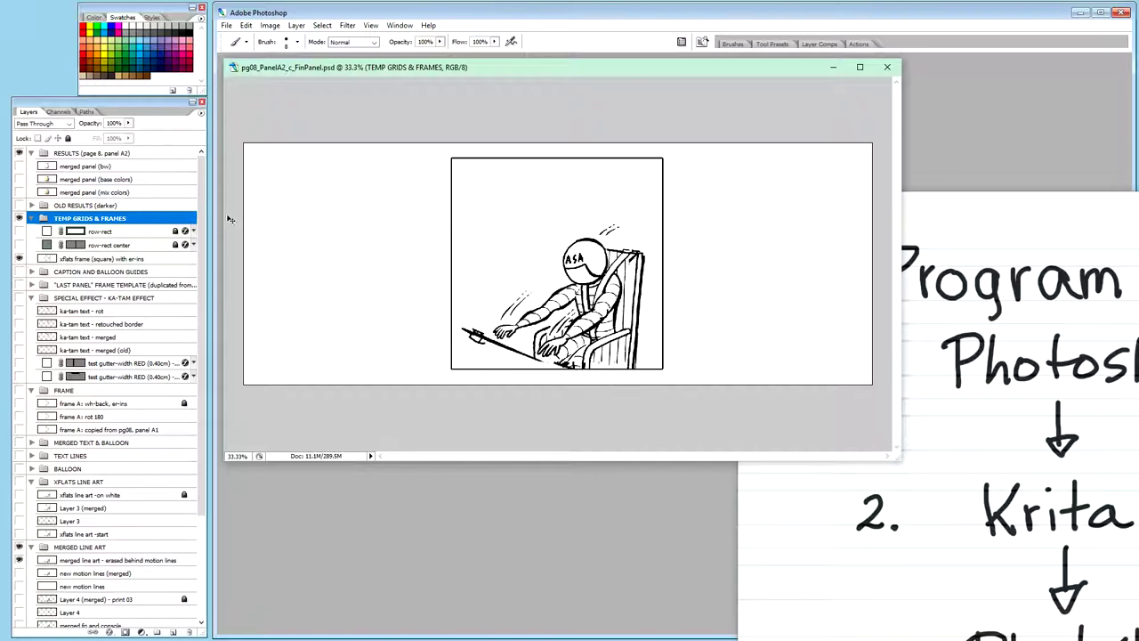
Step: Select the white background and merged line art layers, undoing an accidental move of them
{"action": "scroll", "coordinate": [202, 351], "scroll_direction": "down", "scroll_amount": 5}
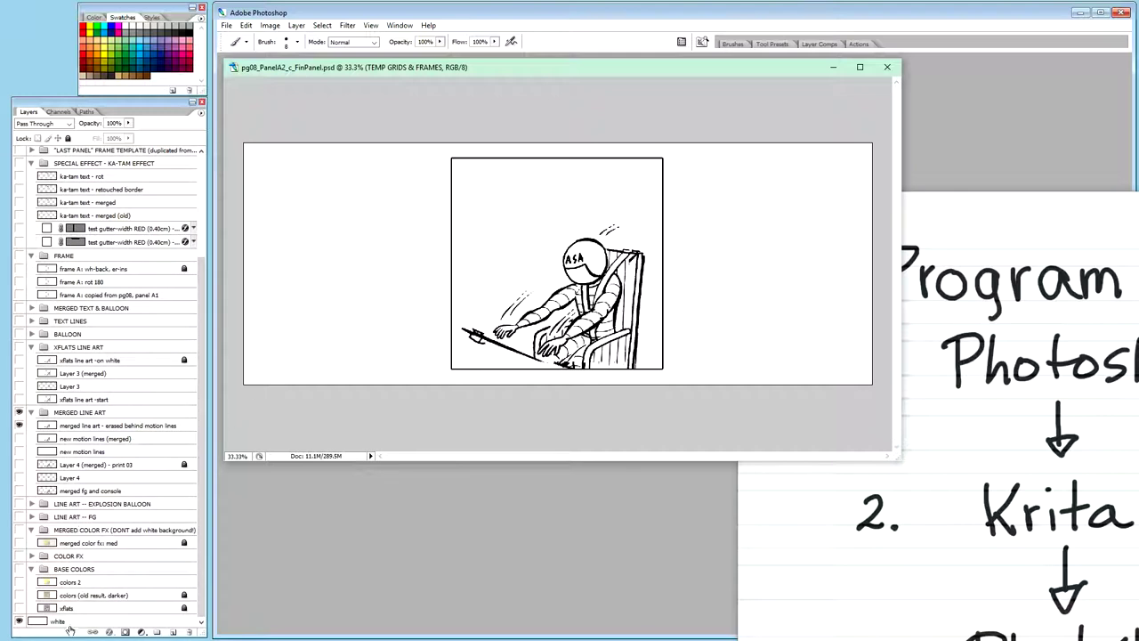
{"action": "left_click", "coordinate": [71, 625]}
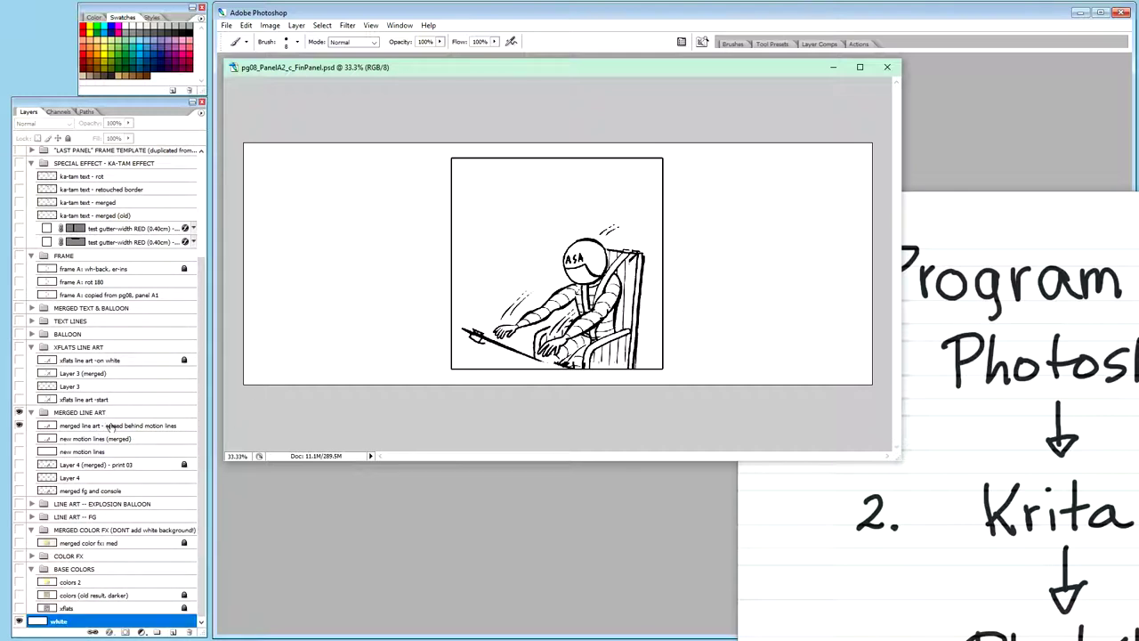
{"action": "left_click", "coordinate": [124, 428], "text": "ctrl"}
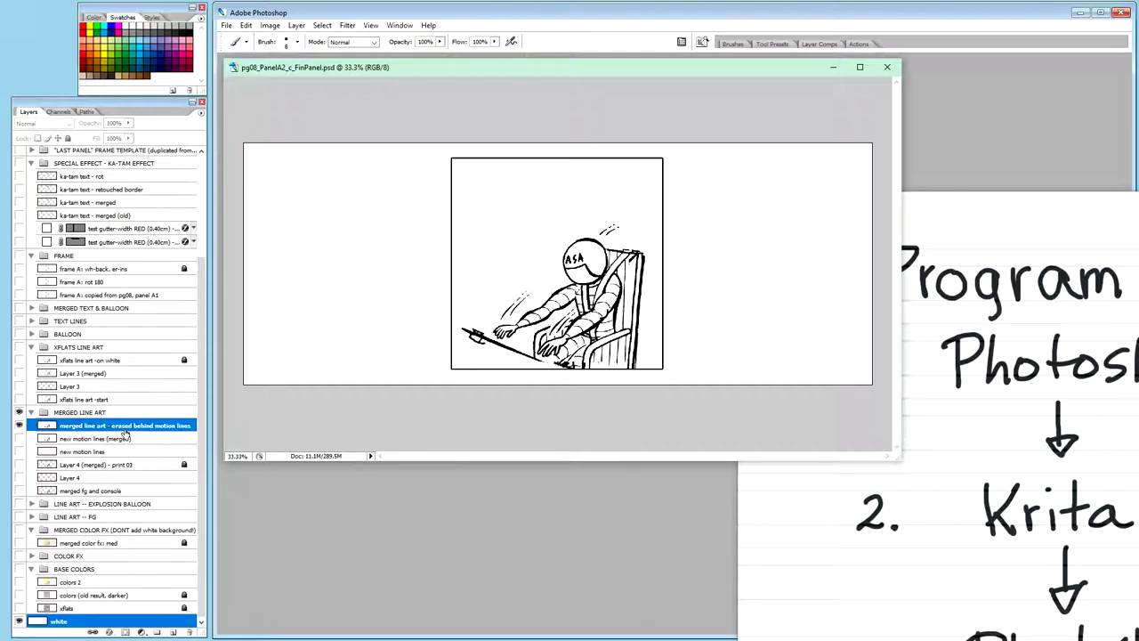
{"action": "left_click_drag", "start_coordinate": [123, 433], "coordinate": [197, 305]}
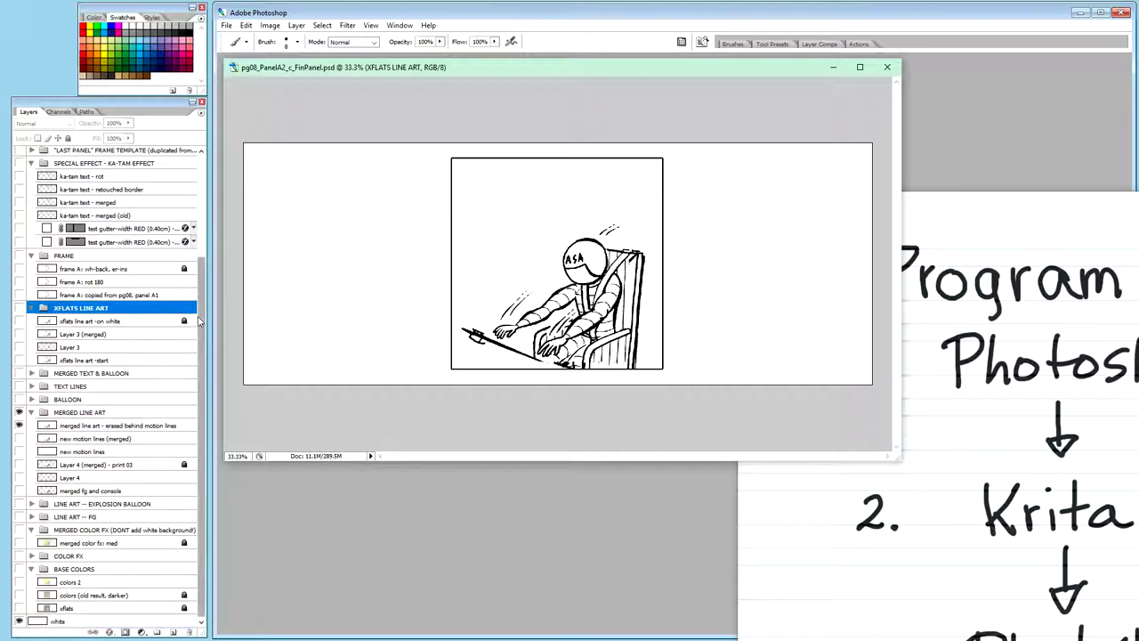
{"action": "key", "text": "ctrl+z"}
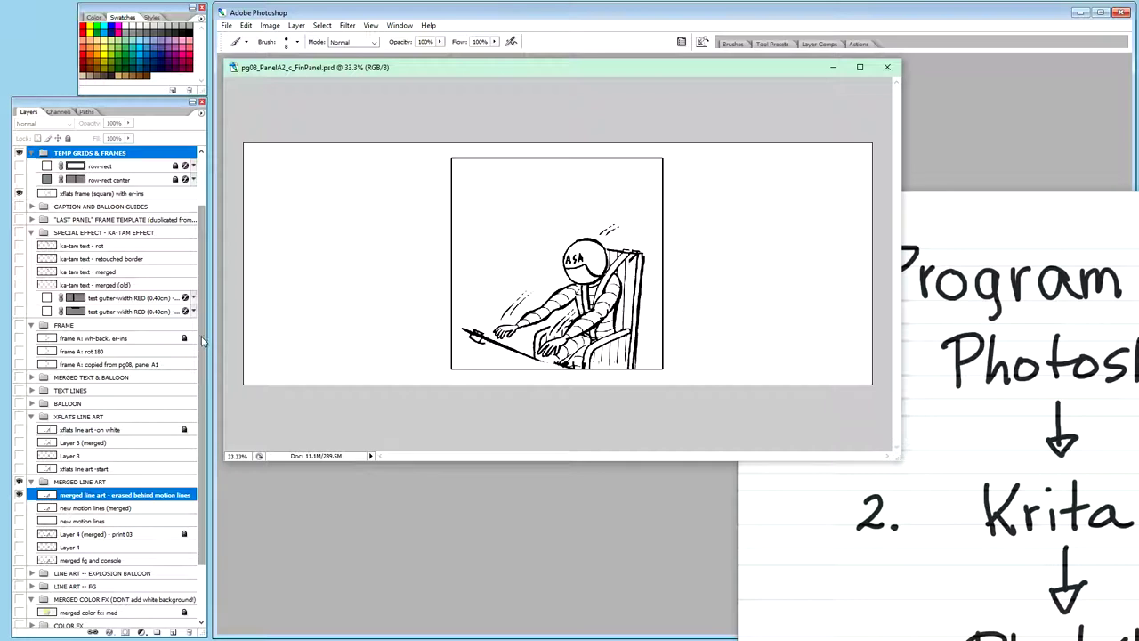
{"action": "left_click_drag", "start_coordinate": [201, 341], "coordinate": [206, 275]}
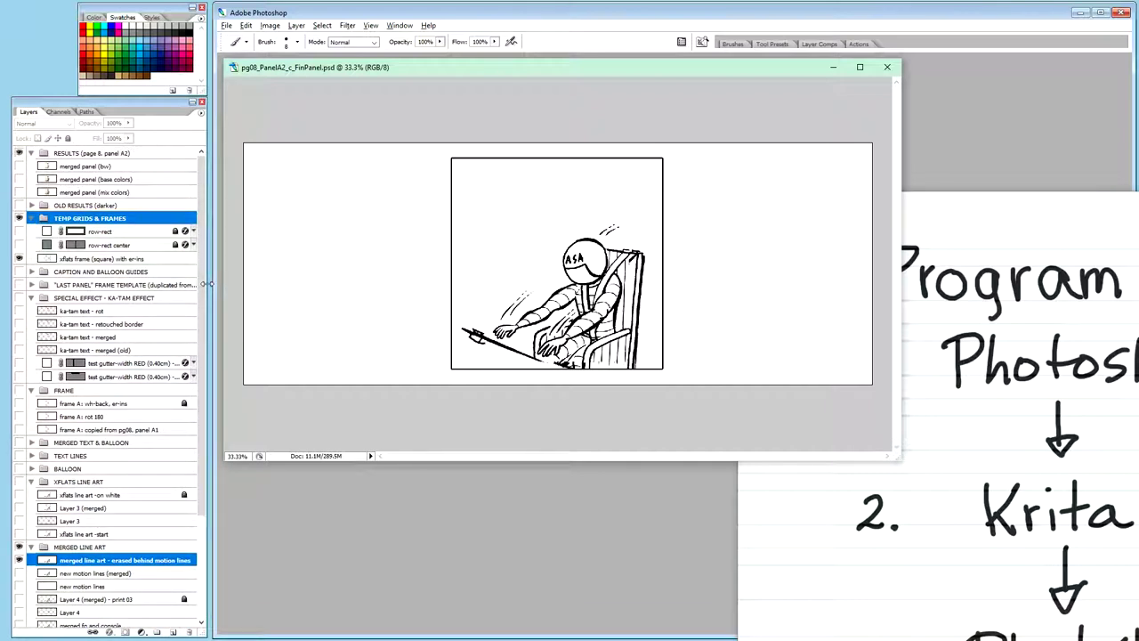
{"action": "key", "text": "ctrl+alt+e"}
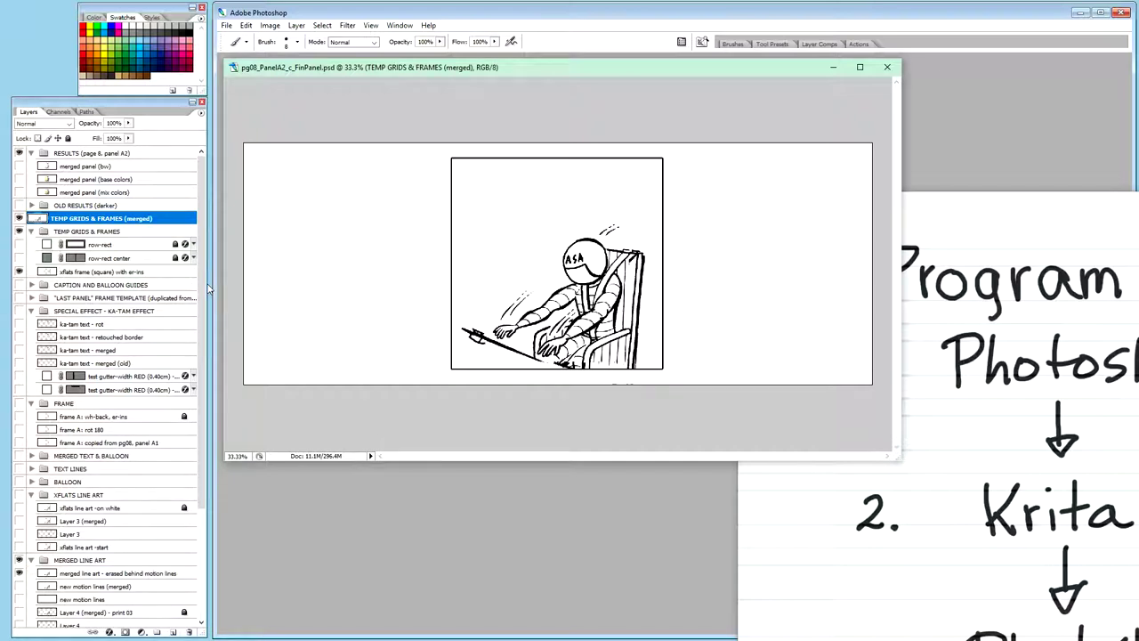
{"action": "key", "text": "Delete"}
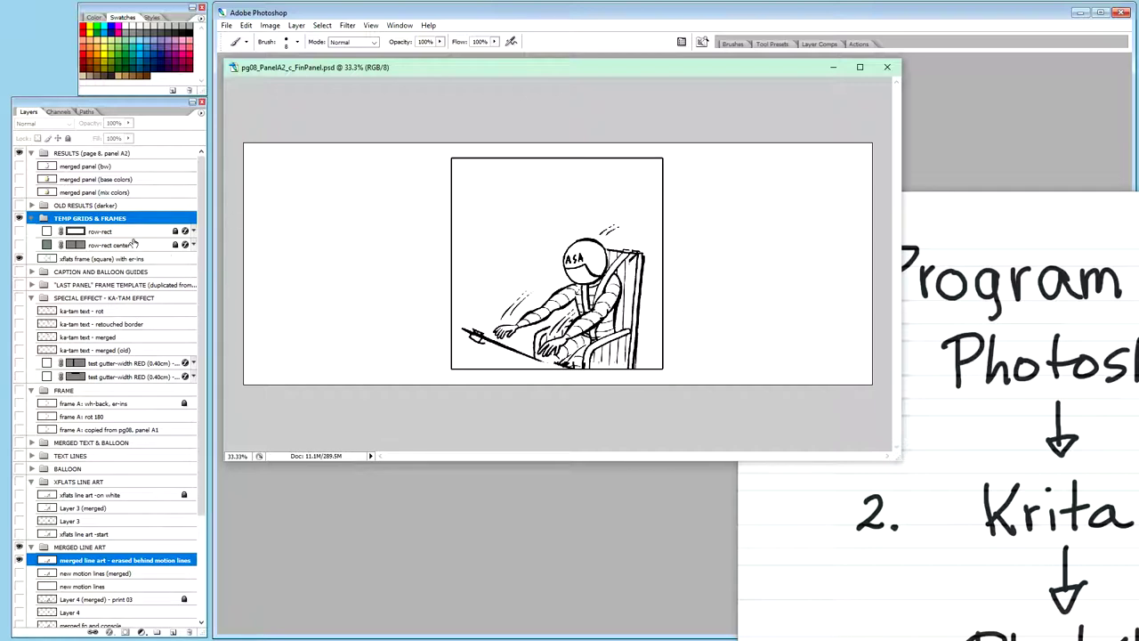
{"action": "left_click", "coordinate": [114, 259]}
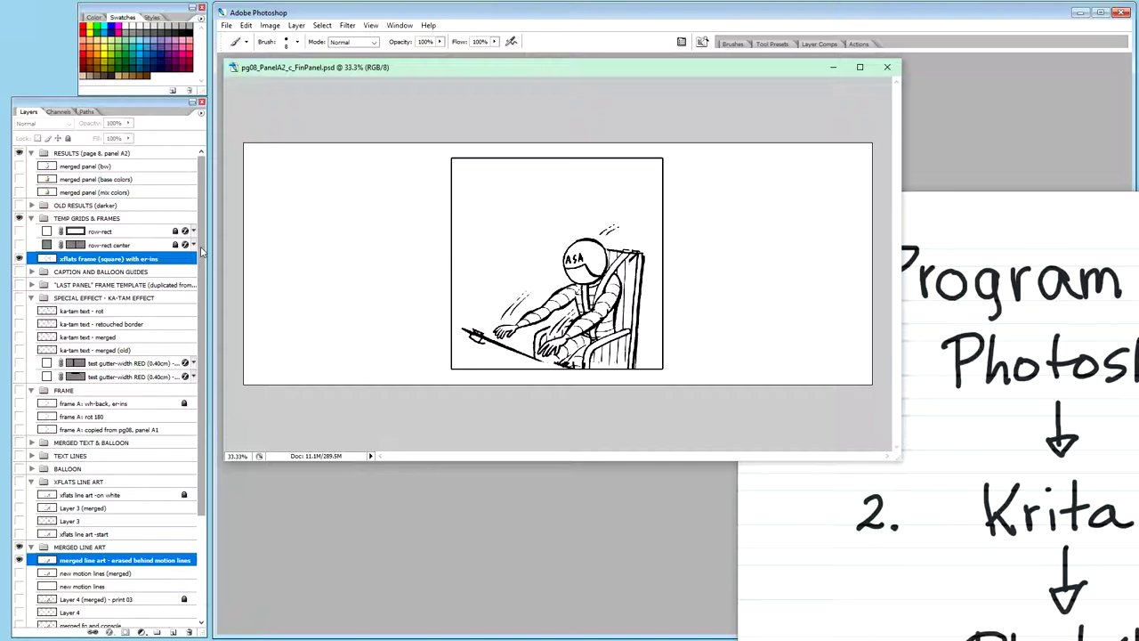
{"action": "scroll", "coordinate": [202, 253], "scroll_direction": "down", "scroll_amount": 3}
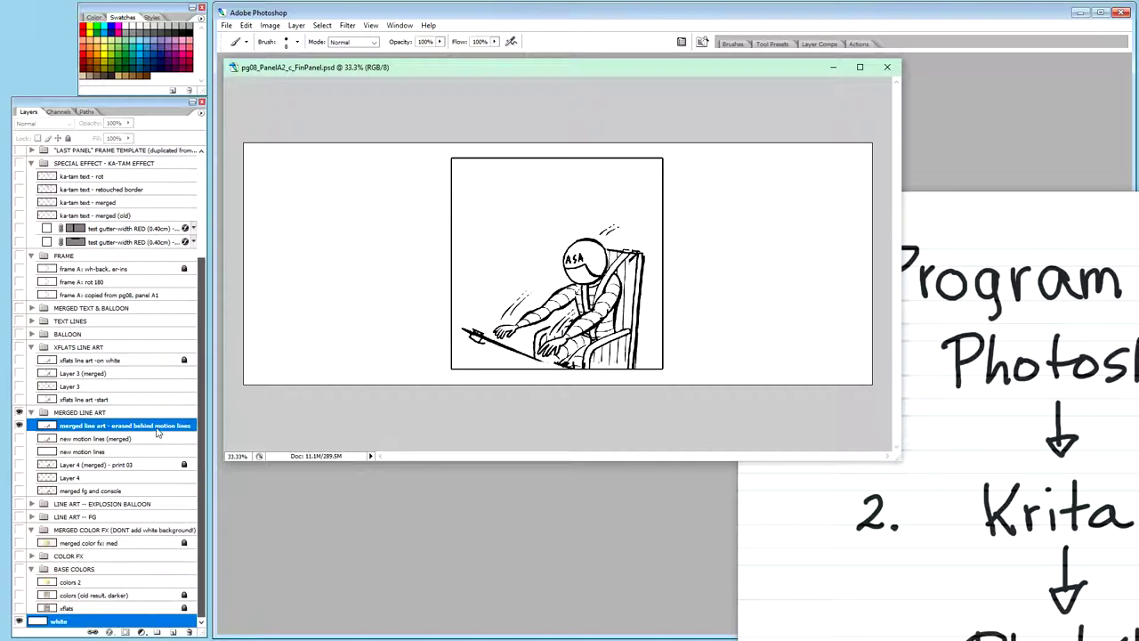
{"action": "scroll", "coordinate": [184, 394], "scroll_direction": "up", "scroll_amount": 3}
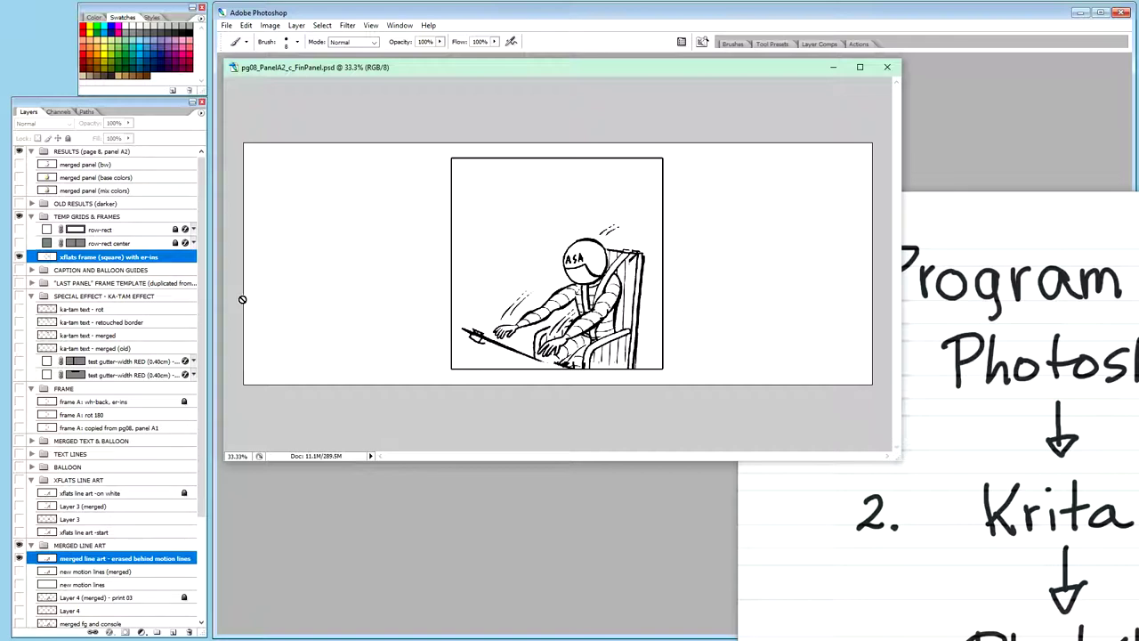
Step: Create a merged copy of the square frame layer with Ctrl+Alt+E
{"action": "key", "text": "ctrl+alt+e"}
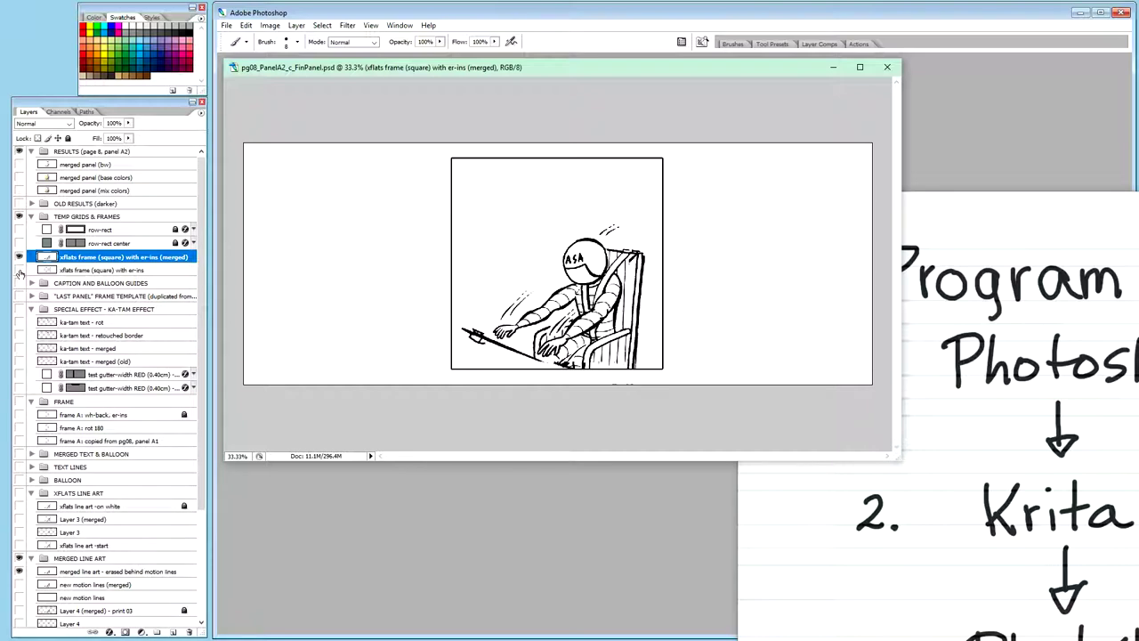
{"action": "scroll", "coordinate": [196, 440], "scroll_direction": "down", "scroll_amount": 2}
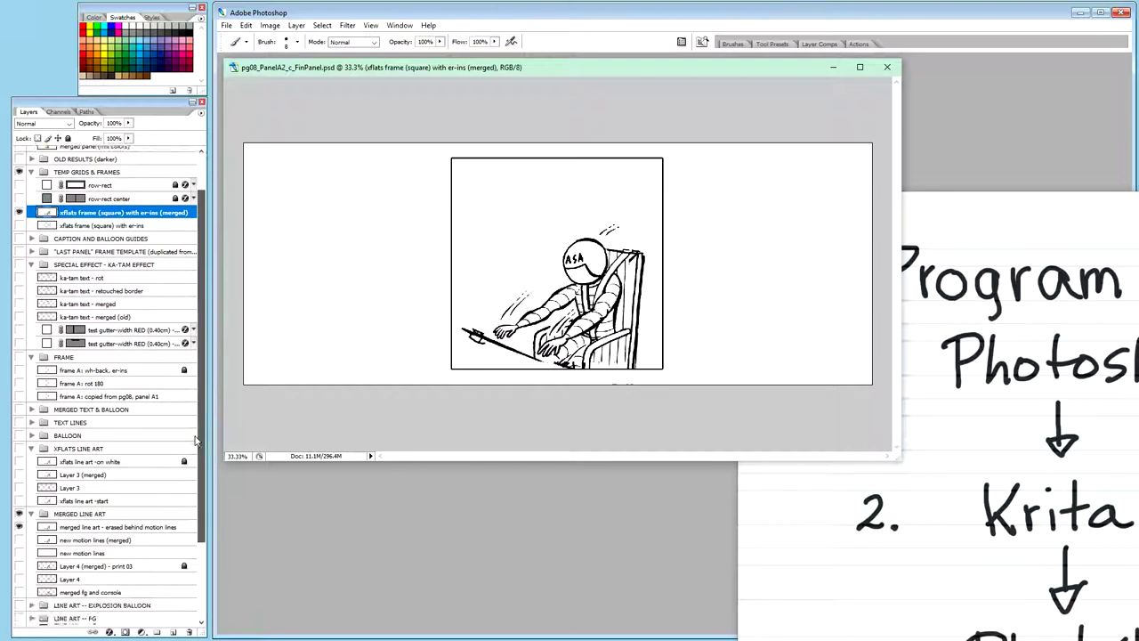
{"action": "scroll", "coordinate": [196, 440], "scroll_direction": "down", "scroll_amount": 4}
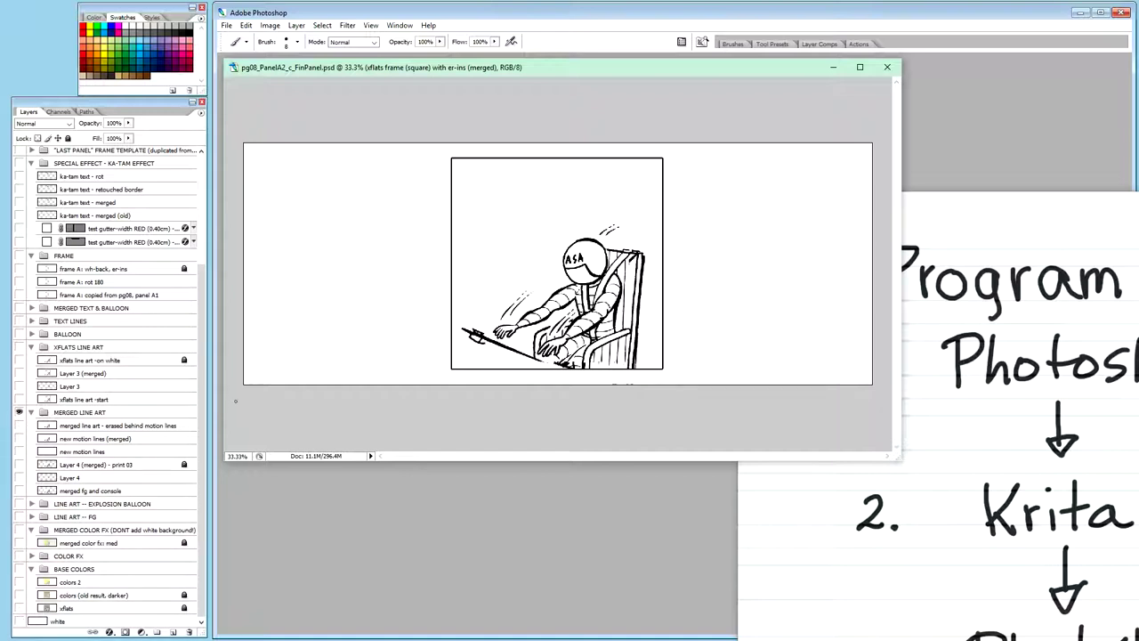
{"action": "left_click_drag", "start_coordinate": [201, 396], "coordinate": [210, 458]}
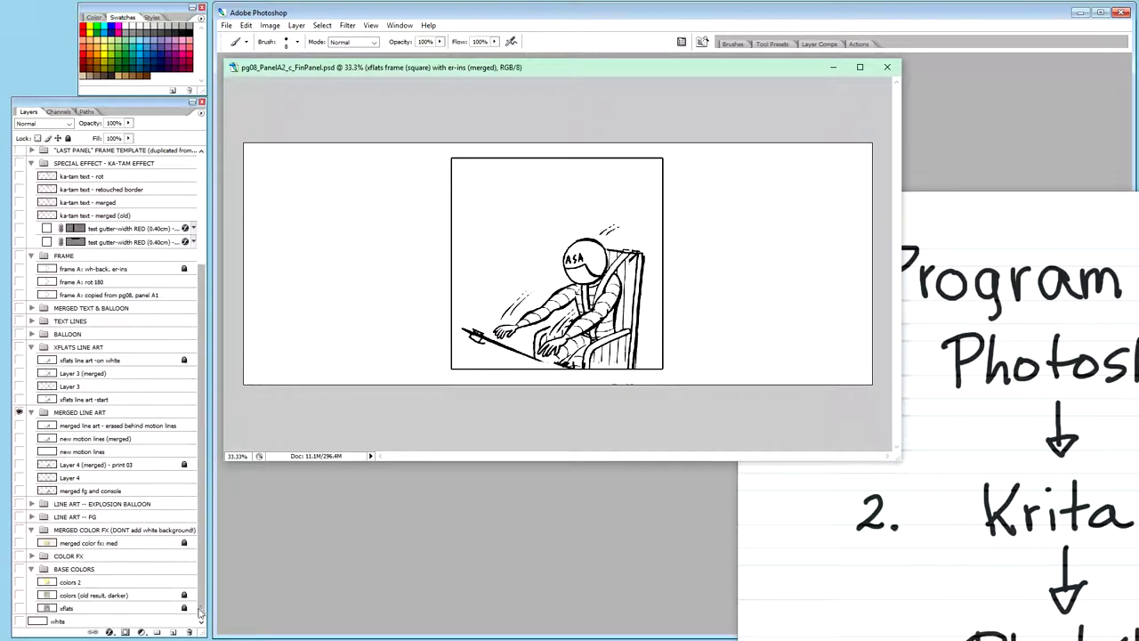
{"action": "left_click", "coordinate": [19, 412]}
{"action": "left_click_drag", "start_coordinate": [204, 281], "coordinate": [210, 175]}
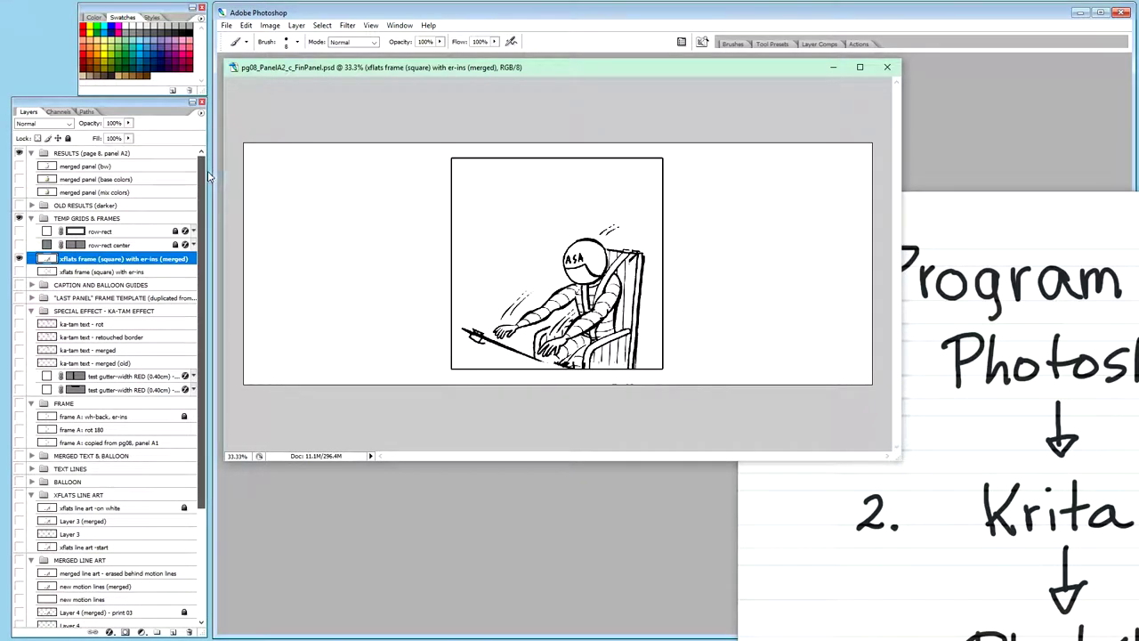
Step: Move the merged square frame layer below 'frame A: rot 180'
{"action": "left_click", "coordinate": [19, 259]}
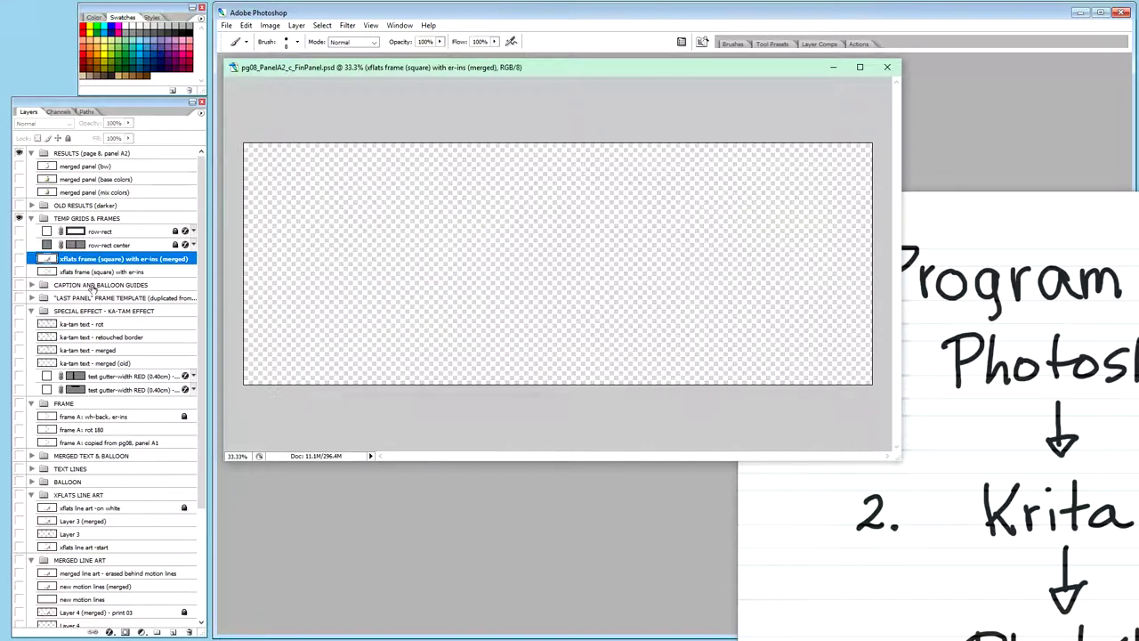
{"action": "left_click", "coordinate": [19, 258]}
{"action": "left_click_drag", "start_coordinate": [92, 260], "coordinate": [99, 508]}
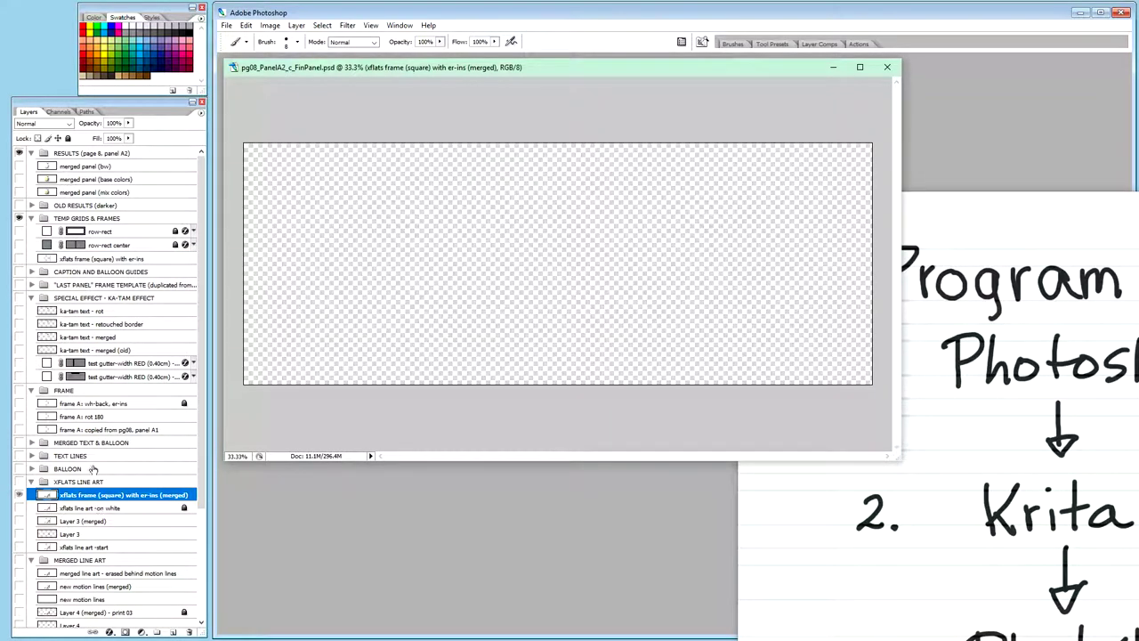
Step: Show the astronaut line art, hide RESULTS and TEMP GRIDS & FRAMES, and view at Actual Pixels
{"action": "left_click", "coordinate": [20, 497]}
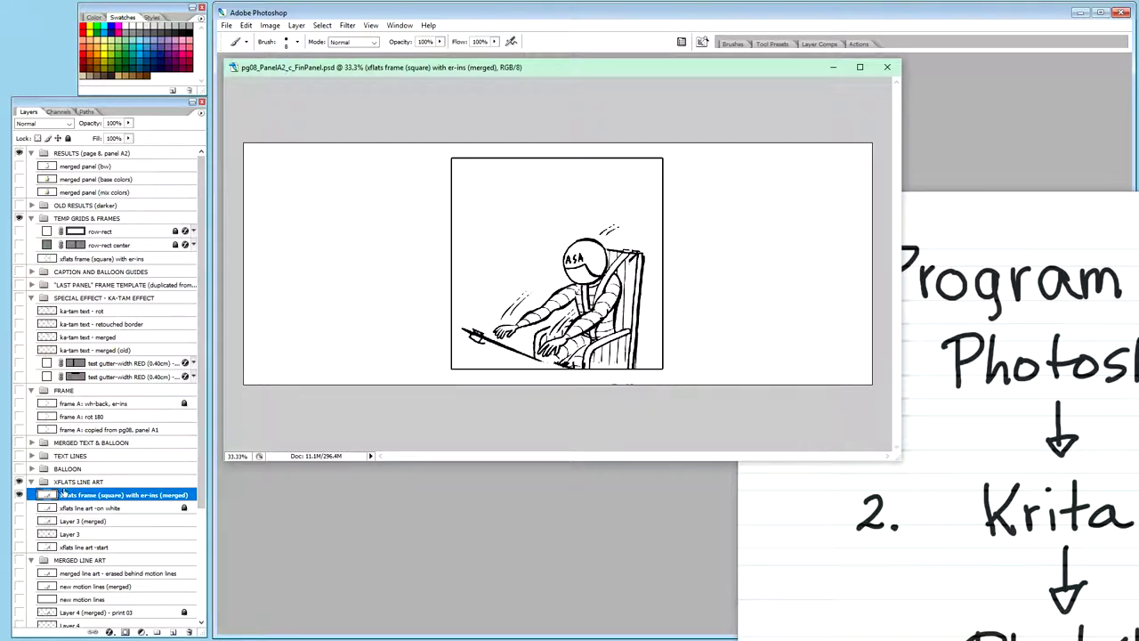
{"action": "left_click", "coordinate": [20, 496], "text": "alt"}
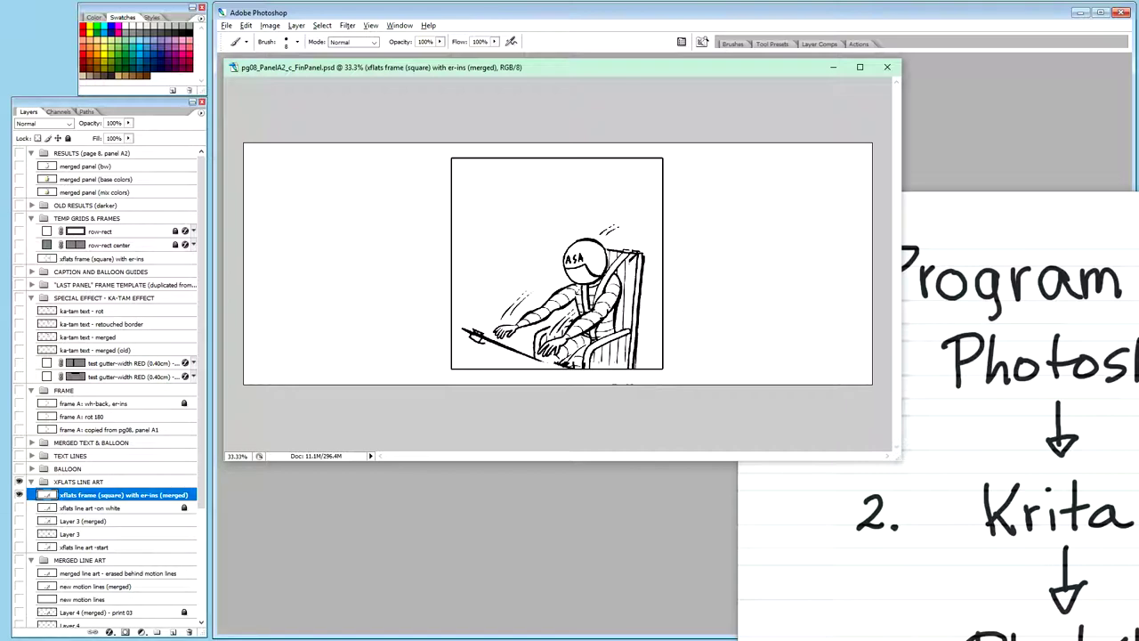
{"action": "key", "text": "ctrl+alt+0"}
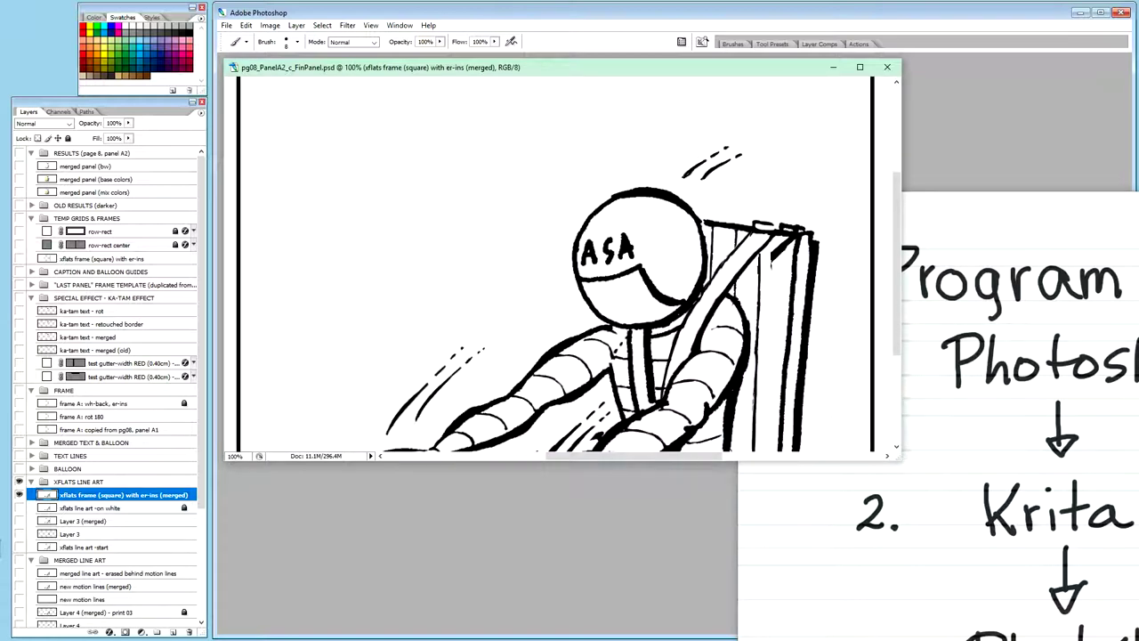
Step: Enlarge the document window and pan the drawing slightly down in view
{"action": "left_click_drag", "start_coordinate": [544, 72], "coordinate": [540, 64]}
{"action": "left_click_drag", "start_coordinate": [893, 449], "coordinate": [1052, 636]}
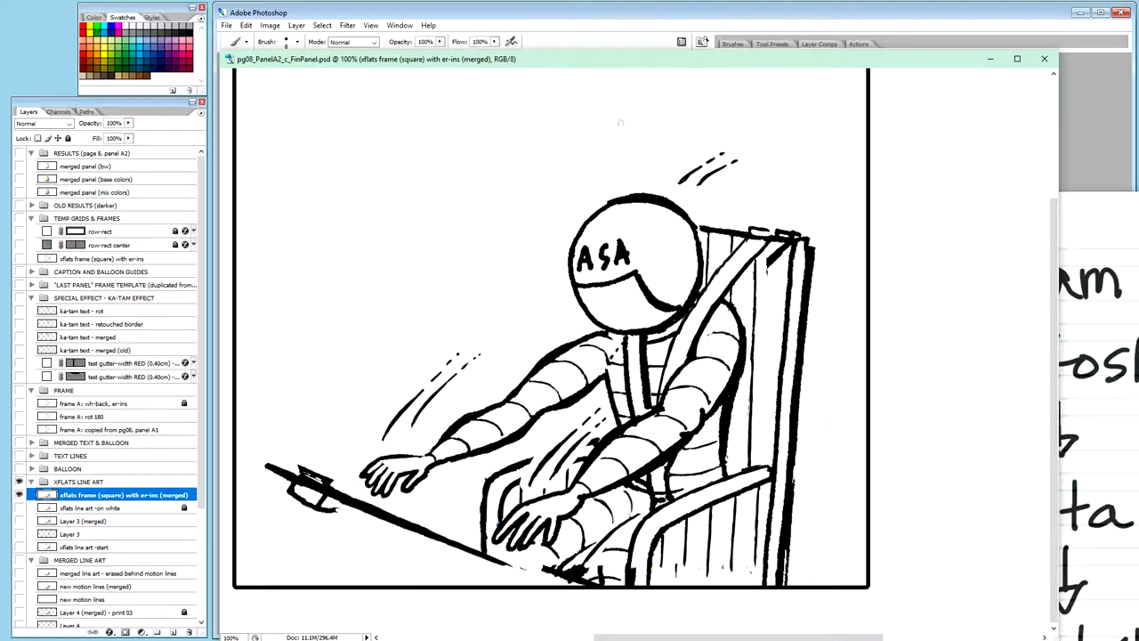
{"action": "key", "text": "space"}
{"action": "left_click_drag", "start_coordinate": [496, 160], "coordinate": [491, 181]}
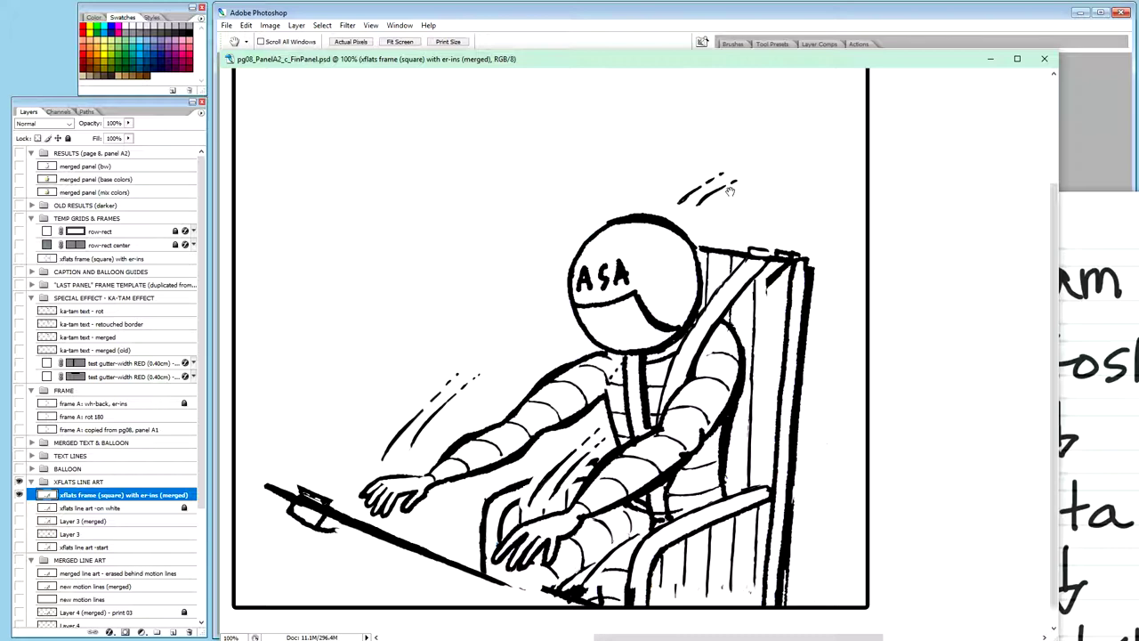
Step: With the Auto Erase pencil at 100% opacity, erase motion lines above the helmet and beside the left arm
{"action": "key", "text": "b"}
{"action": "left_click_drag", "start_coordinate": [732, 181], "coordinate": [723, 176]}
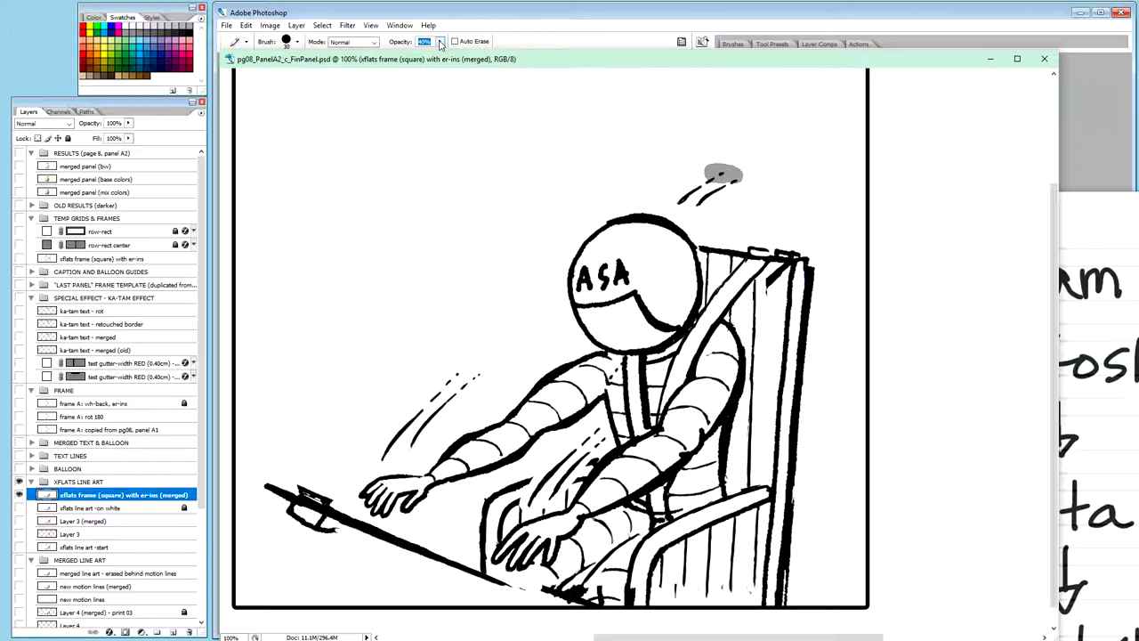
{"action": "left_click_drag", "start_coordinate": [441, 47], "coordinate": [499, 59]}
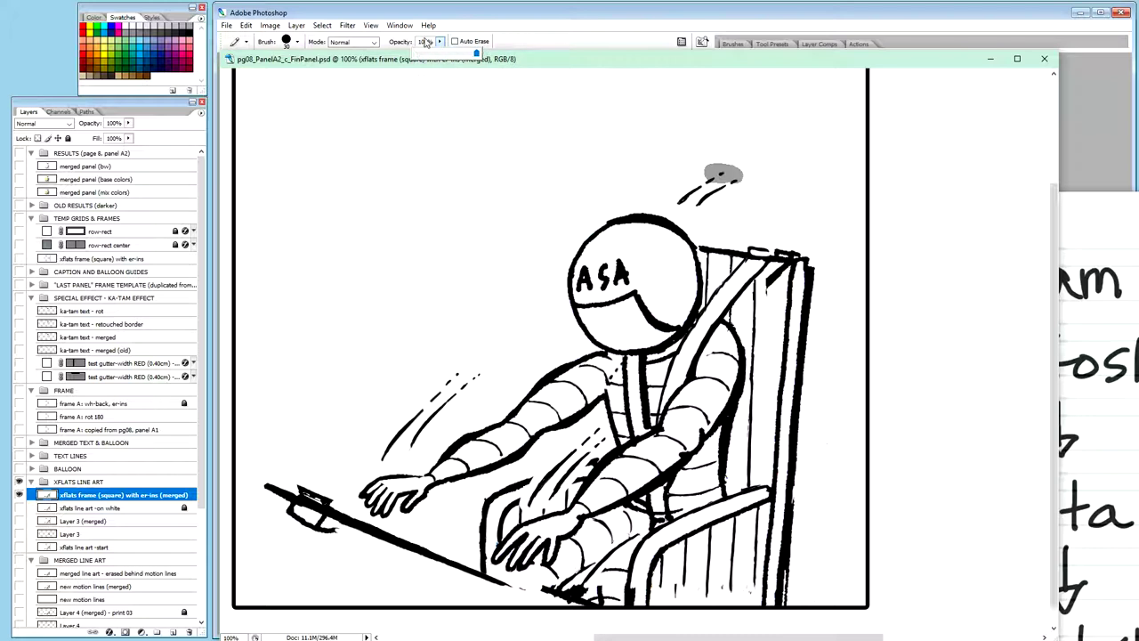
{"action": "left_click", "coordinate": [427, 42]}
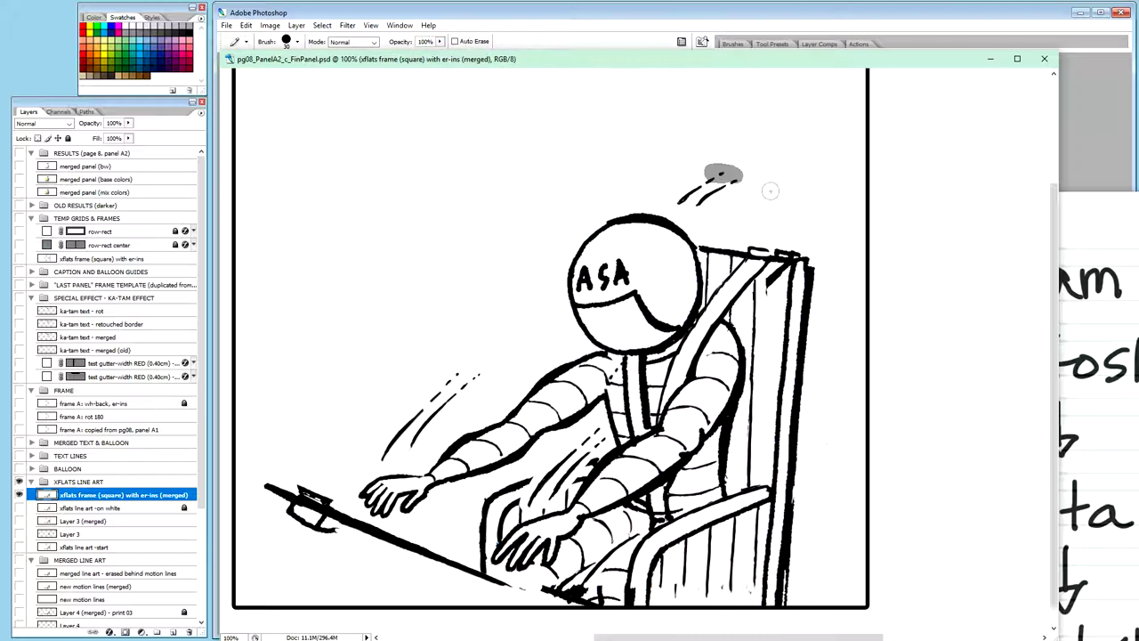
{"action": "mouse_move", "coordinate": [740, 171]}
{"action": "left_mouse_down"}
{"action": "mouse_move", "coordinate": [723, 169]}
{"action": "mouse_move", "coordinate": [769, 168]}
{"action": "mouse_move", "coordinate": [704, 168]}
{"action": "mouse_move", "coordinate": [739, 182]}
{"action": "mouse_move", "coordinate": [689, 198]}
{"action": "mouse_move", "coordinate": [704, 201]}
{"action": "left_mouse_up"}
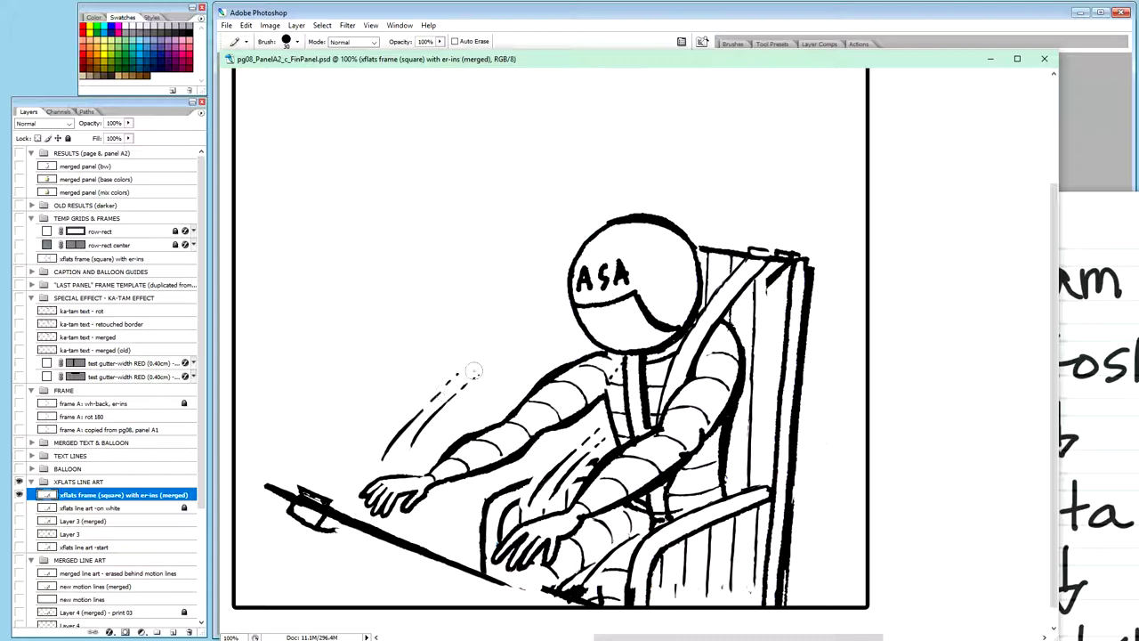
{"action": "left_click_drag", "start_coordinate": [473, 370], "coordinate": [382, 454]}
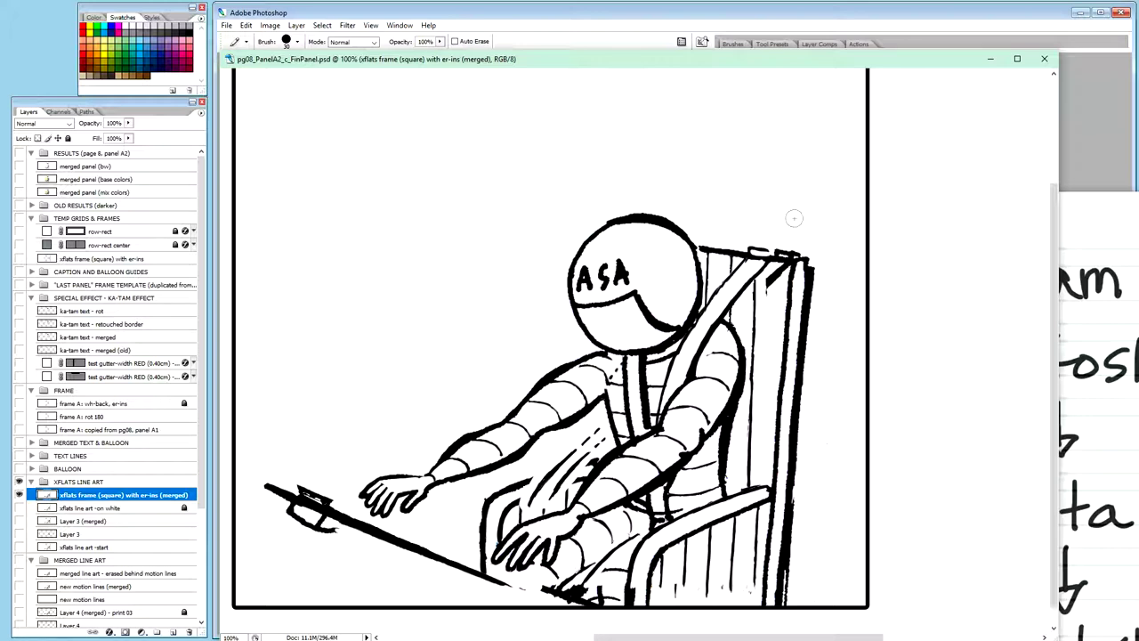
{"action": "key", "text": "shift+b"}
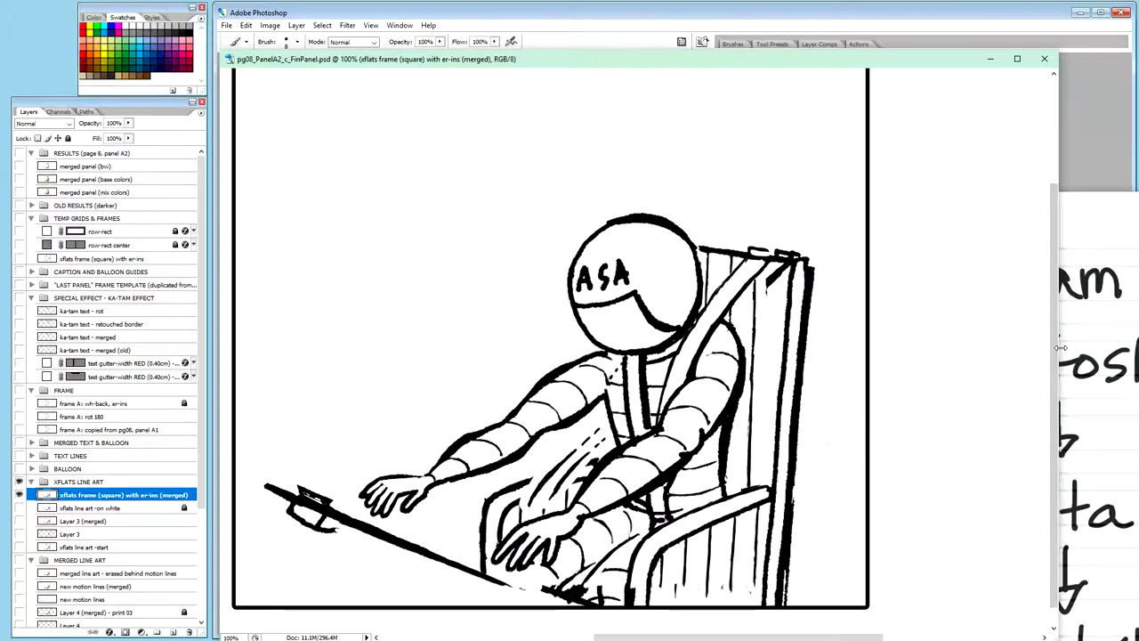
{"action": "left_click_drag", "start_coordinate": [1057, 362], "coordinate": [1049, 387]}
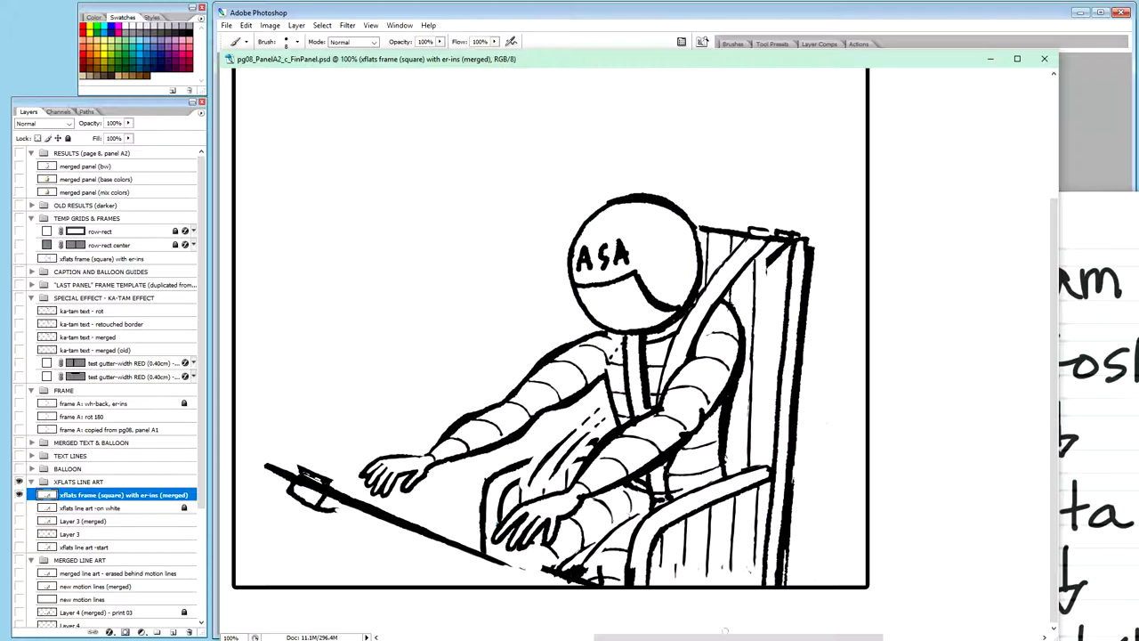
Step: Ink the spear shaft leftward past the frame edge and close the gaps in the diagonal foreground line
{"action": "left_click_drag", "start_coordinate": [739, 637], "coordinate": [713, 637]}
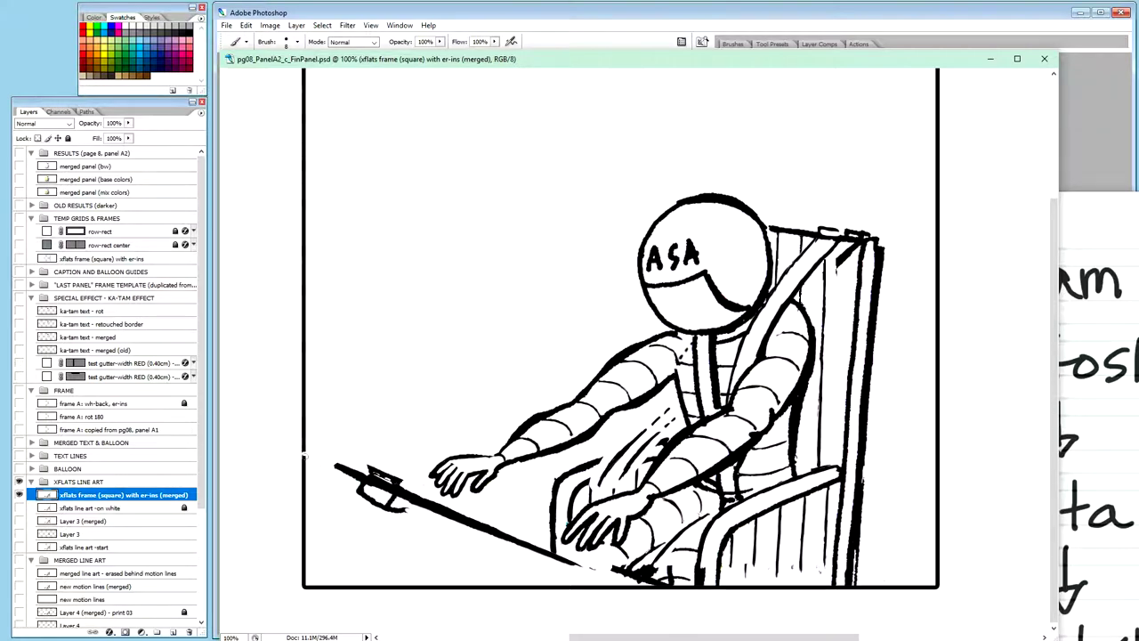
{"action": "left_click_drag", "start_coordinate": [301, 452], "coordinate": [336, 464]}
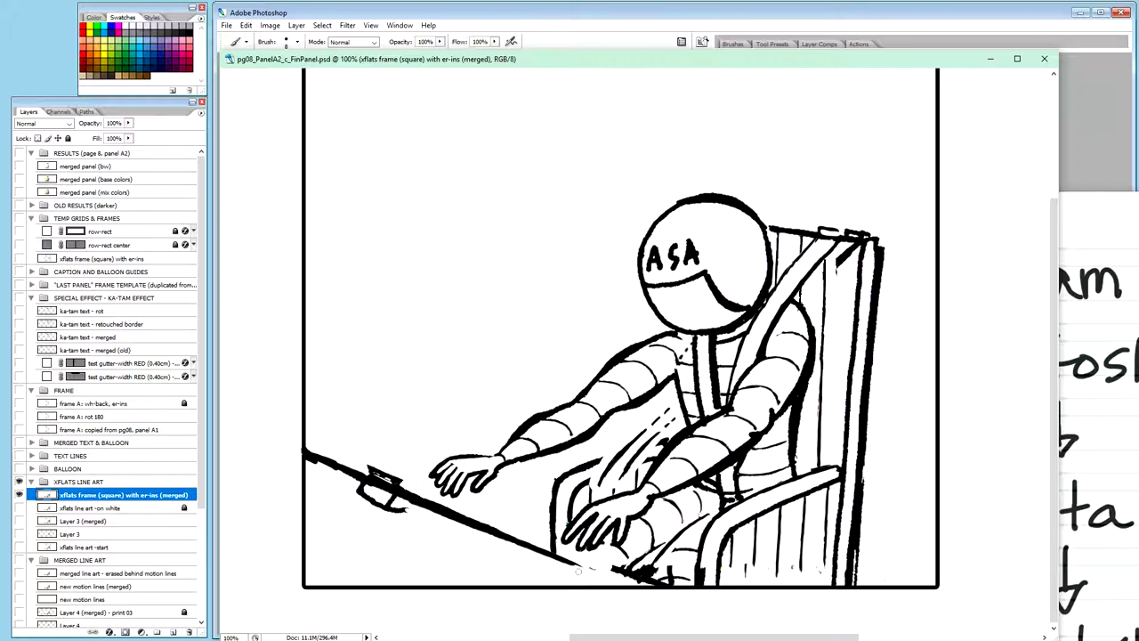
{"action": "mouse_move", "coordinate": [572, 564]}
{"action": "left_mouse_down"}
{"action": "mouse_move", "coordinate": [618, 575]}
{"action": "mouse_move", "coordinate": [583, 566]}
{"action": "left_mouse_up"}
{"action": "left_click", "coordinate": [19, 404]}
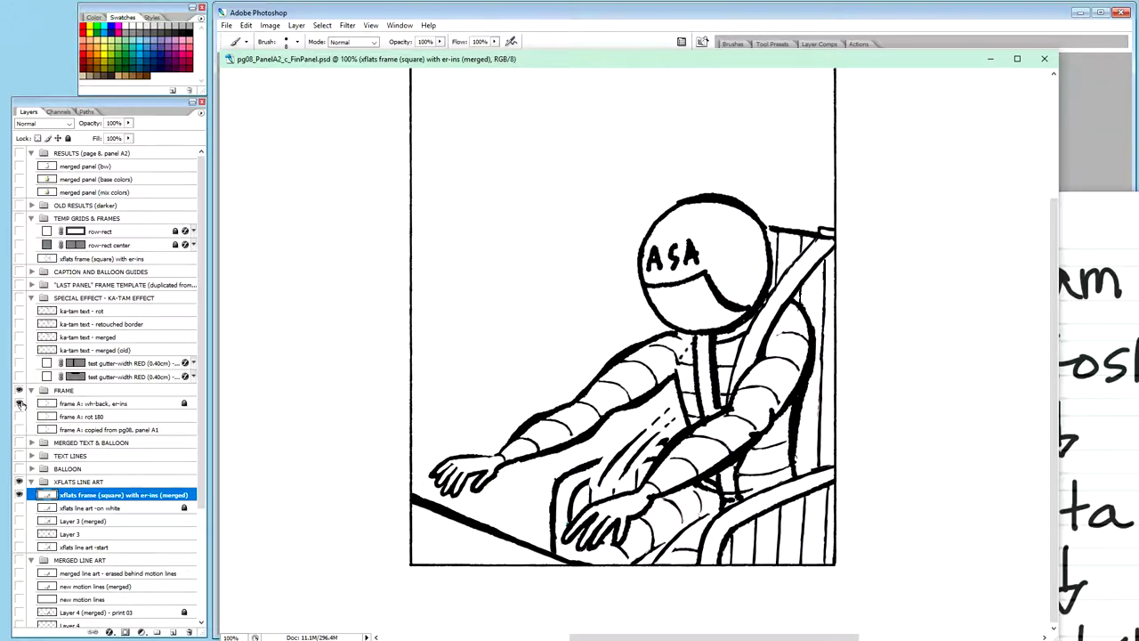
{"action": "left_click", "coordinate": [20, 404]}
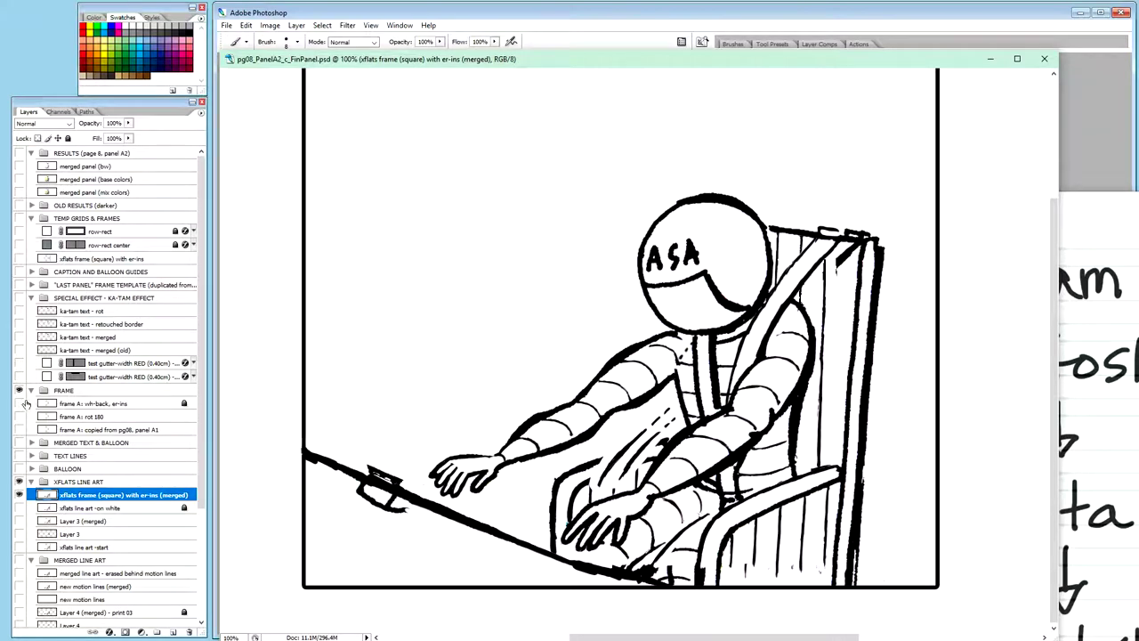
{"action": "left_click", "coordinate": [27, 403]}
{"action": "left_click", "coordinate": [19, 404]}
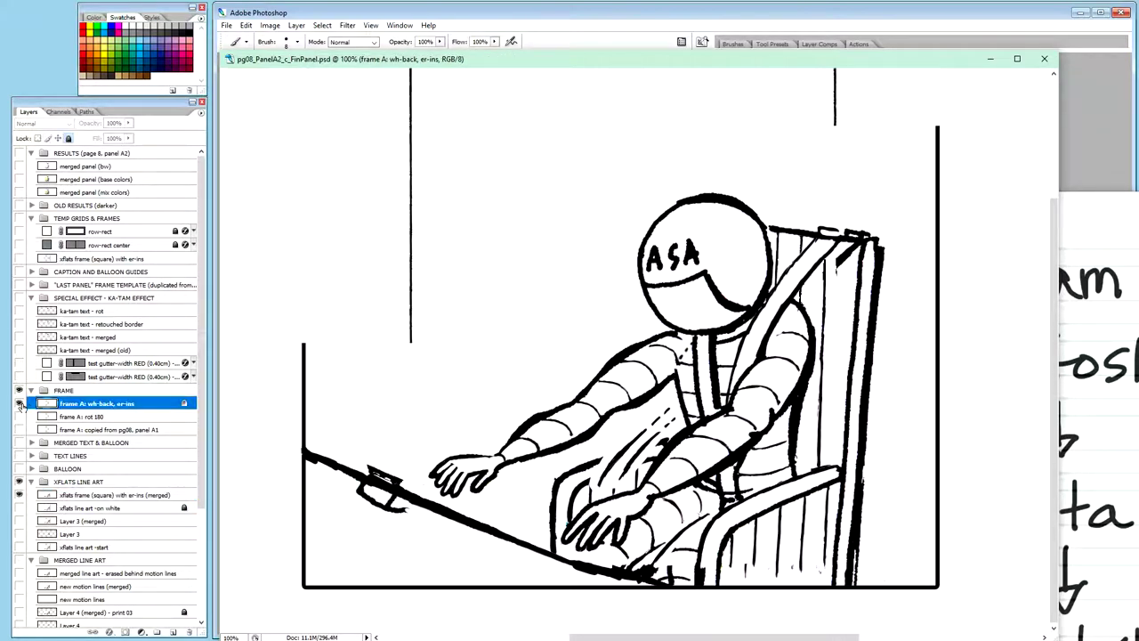
{"action": "left_click", "coordinate": [19, 404]}
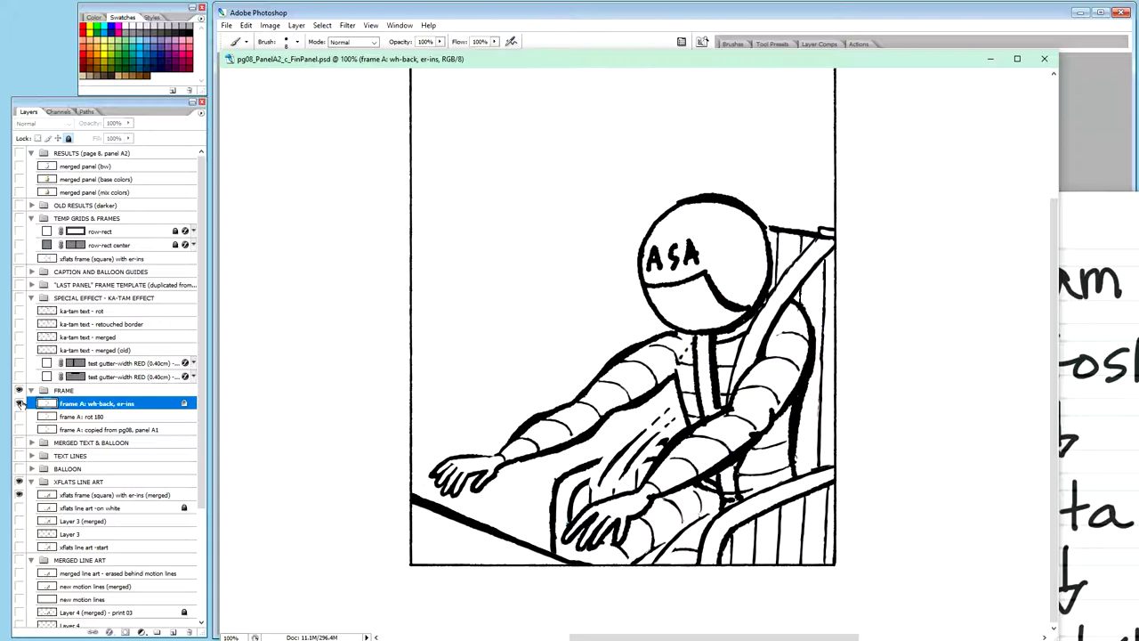
{"action": "left_click", "coordinate": [20, 403]}
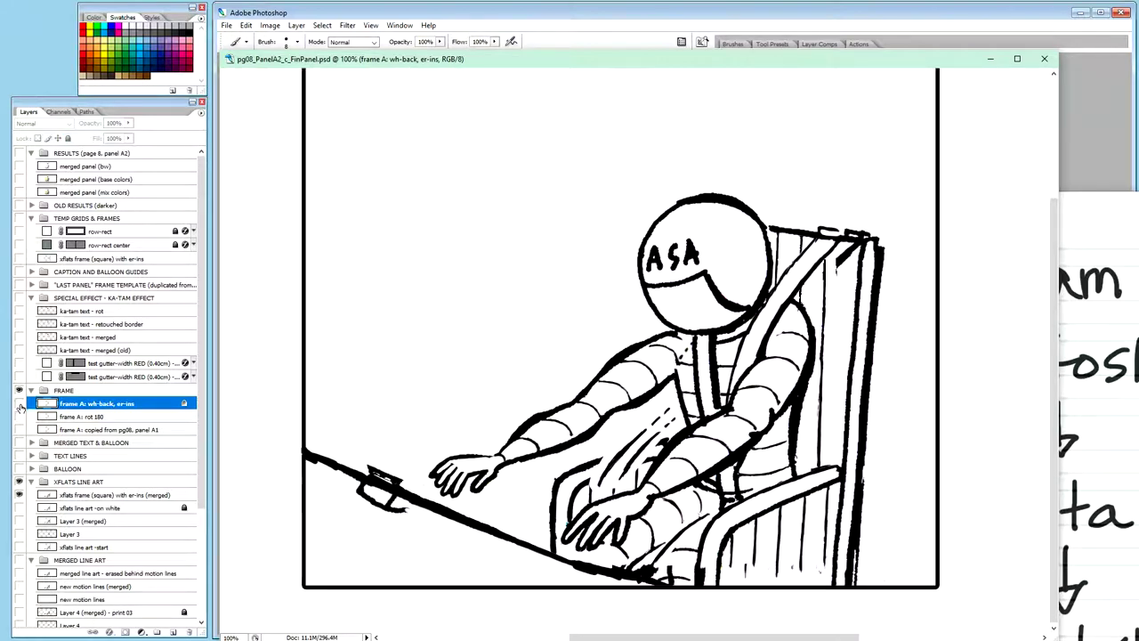
{"action": "left_click", "coordinate": [87, 495]}
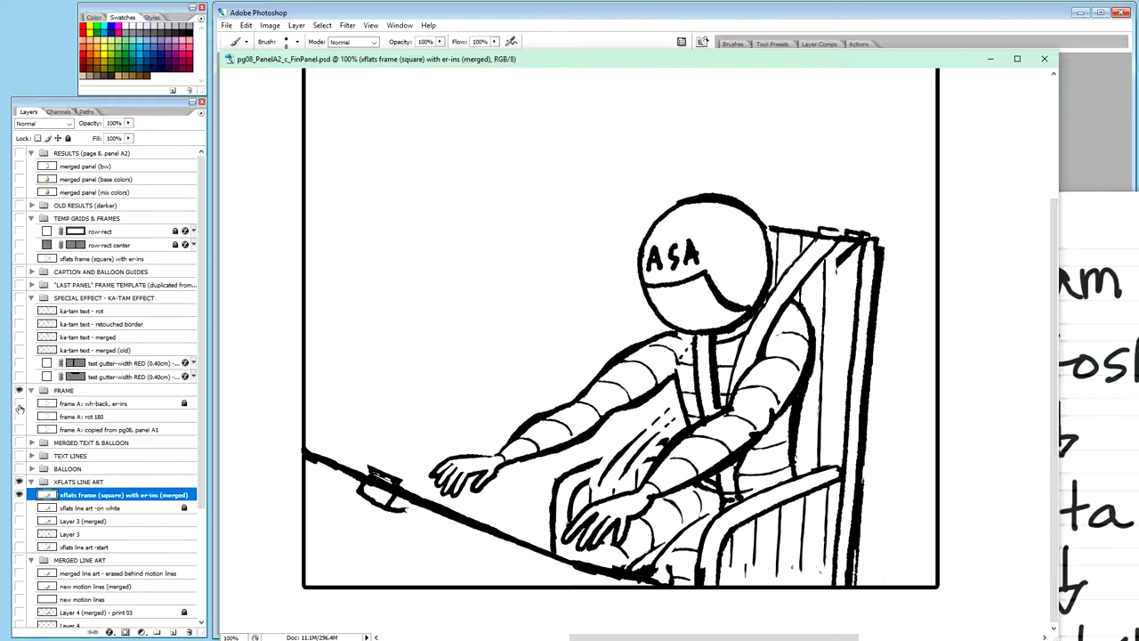
Step: Preview the frame overlay border, then thicken the thin ink segment near the lower hand at 400%
{"action": "left_click", "coordinate": [19, 404]}
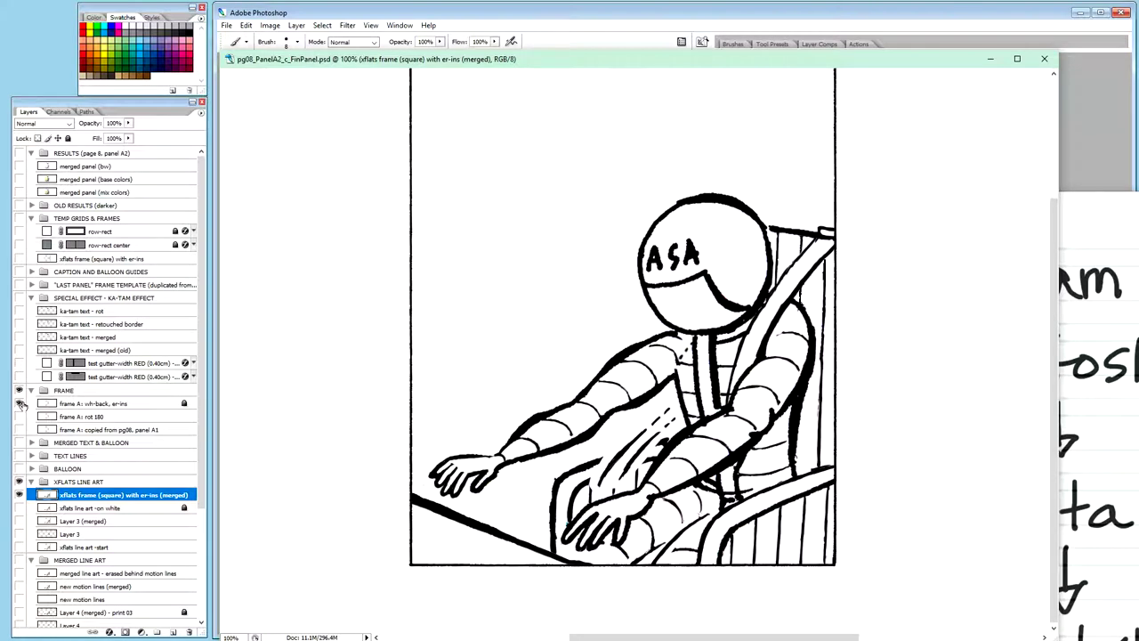
{"action": "left_click", "coordinate": [23, 405]}
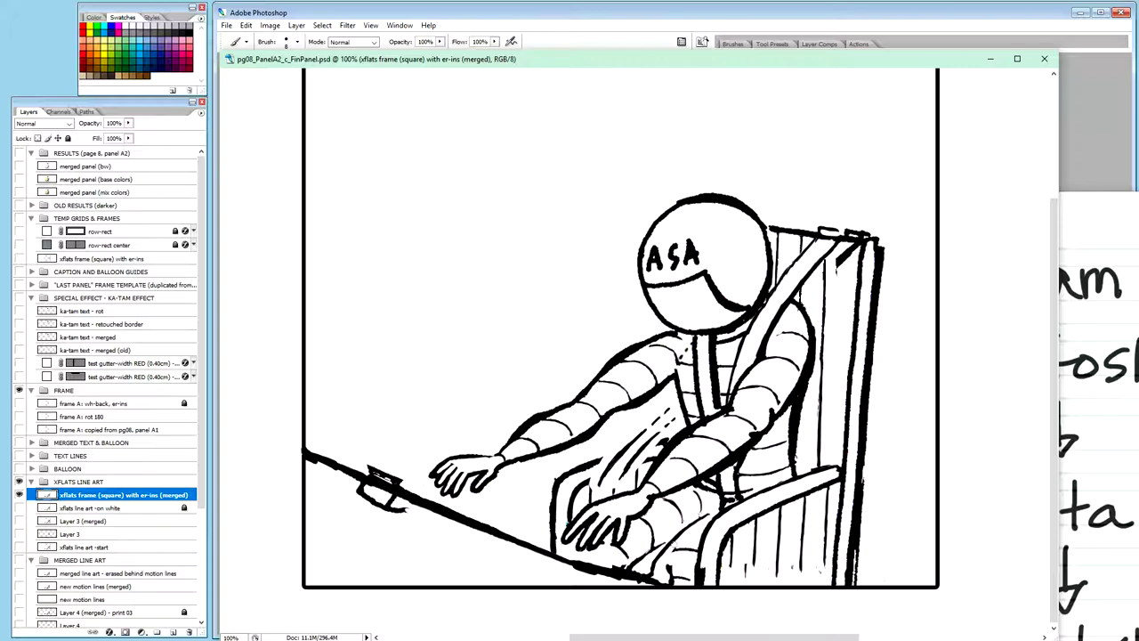
{"action": "key", "text": "ctrl+plus"}
{"action": "key", "text": "ctrl+plus"}
{"action": "key", "text": "ctrl+plus"}
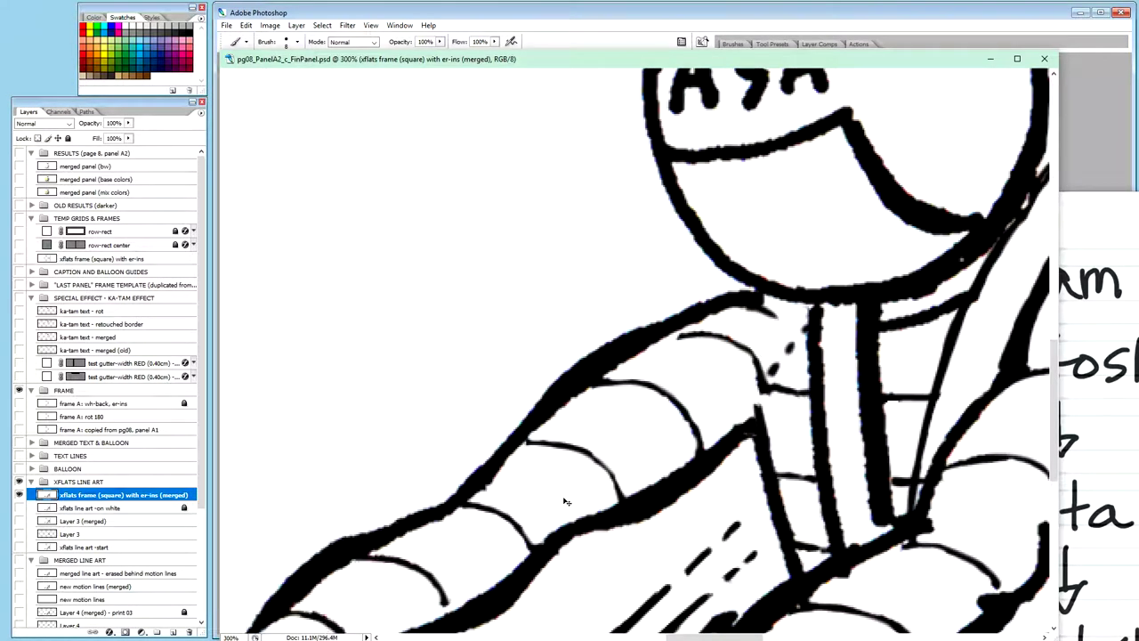
{"action": "key", "text": "h"}
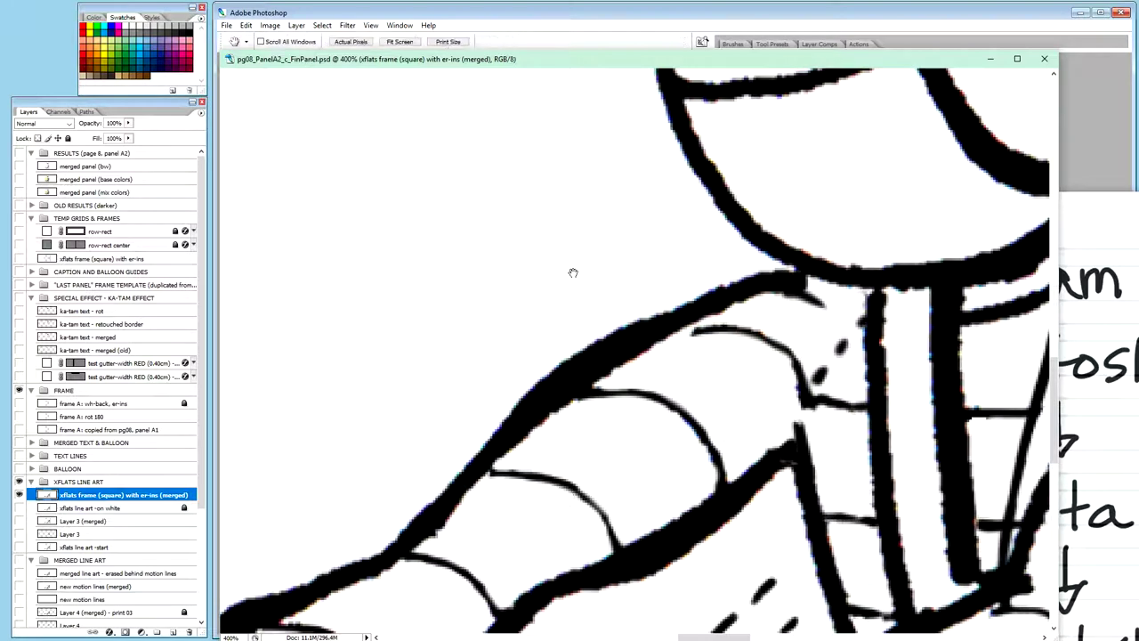
{"action": "scroll", "coordinate": [572, 270], "scroll_direction": "down", "scroll_amount": 10}
{"action": "scroll", "coordinate": [547, 115], "scroll_direction": "down", "scroll_amount": 8}
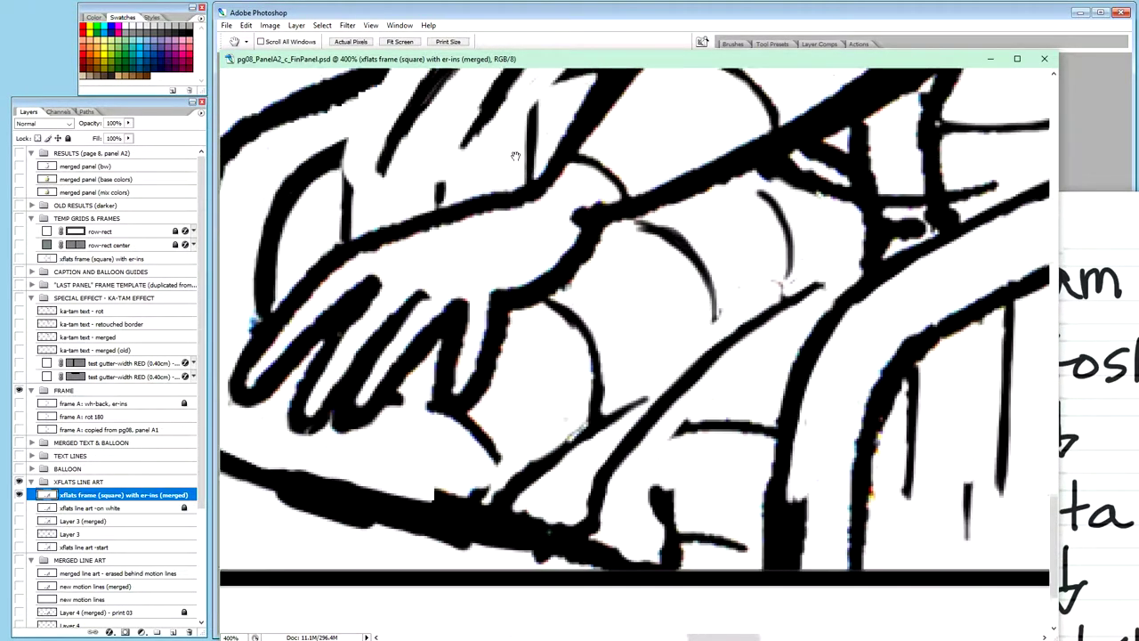
{"action": "left_click_drag", "start_coordinate": [516, 157], "coordinate": [545, 133]}
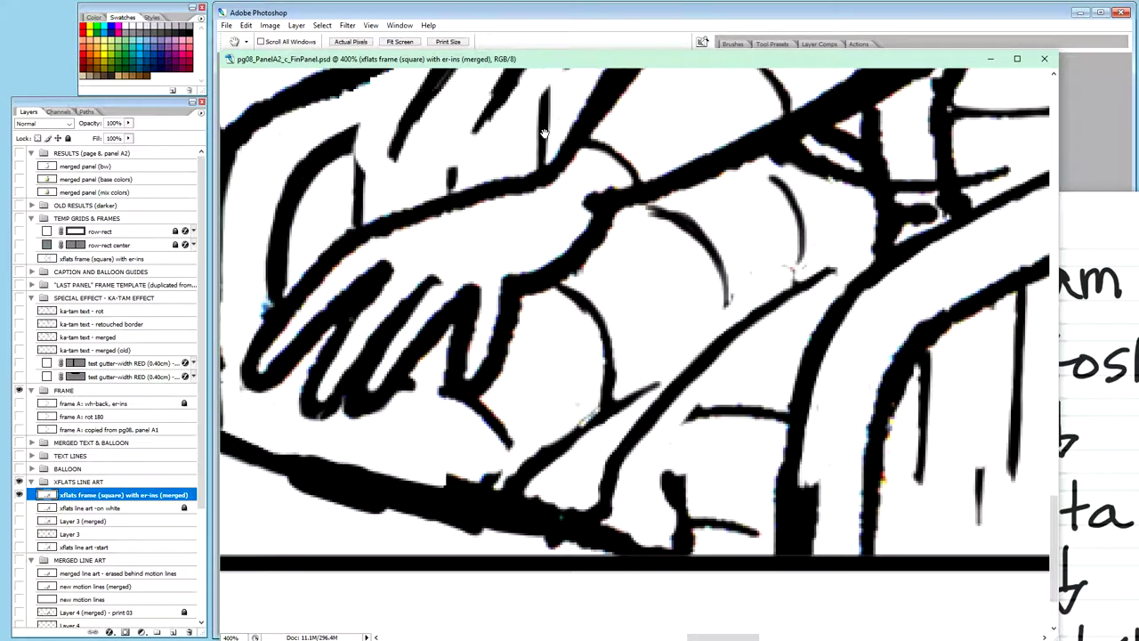
{"action": "key", "text": "b"}
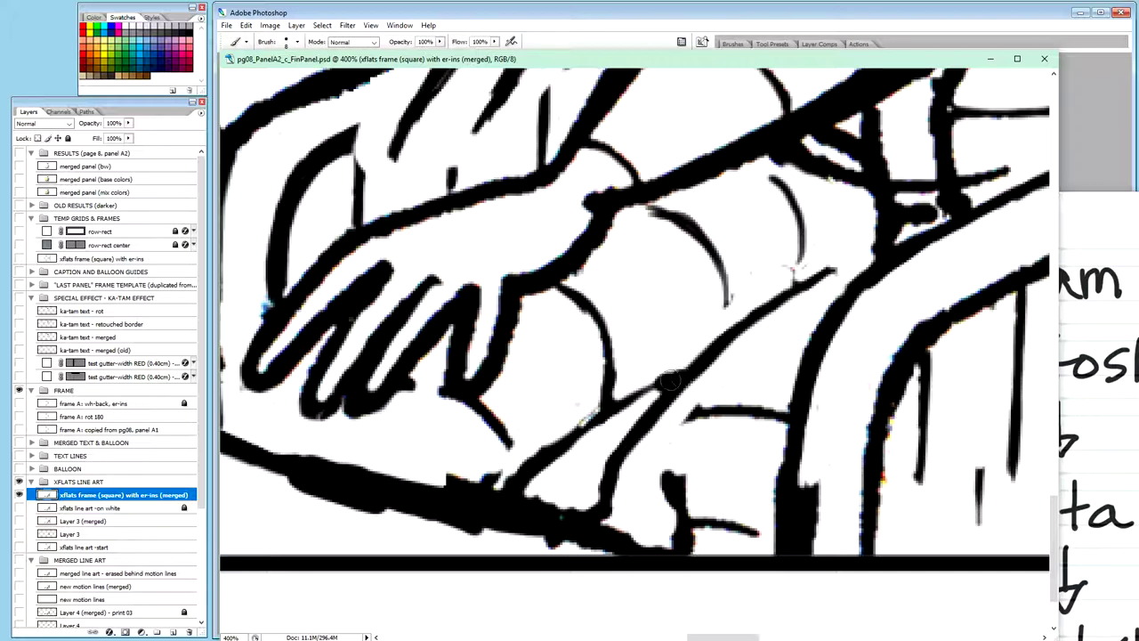
{"action": "mouse_move", "coordinate": [666, 384]}
{"action": "left_mouse_down"}
{"action": "mouse_move", "coordinate": [636, 398]}
{"action": "mouse_move", "coordinate": [639, 387]}
{"action": "mouse_move", "coordinate": [609, 408]}
{"action": "mouse_move", "coordinate": [701, 345]}
{"action": "left_mouse_up"}
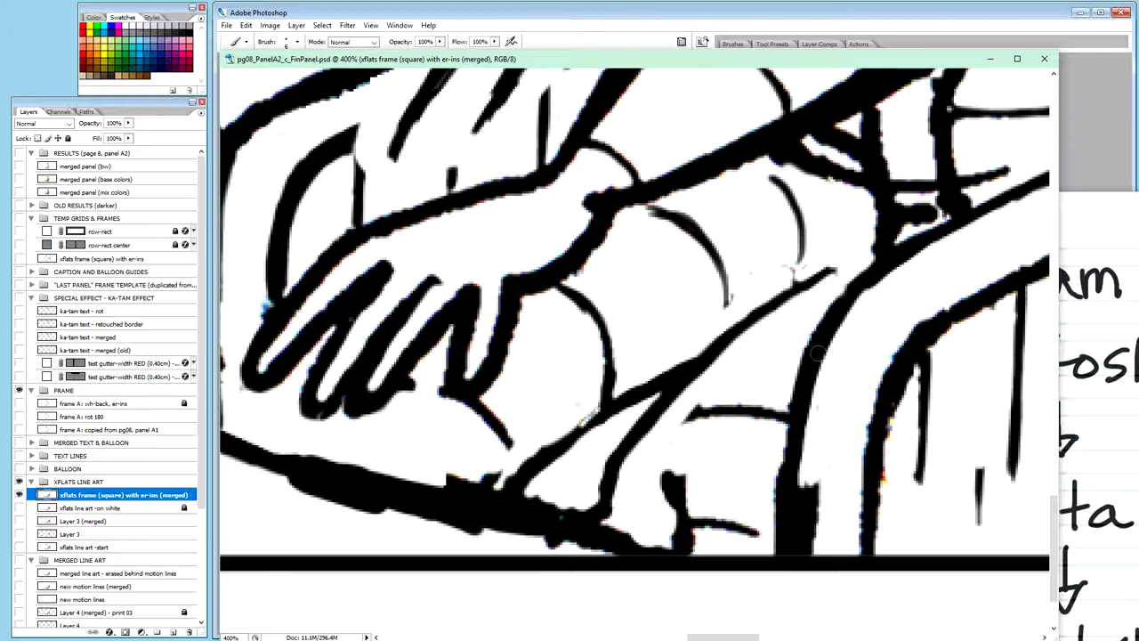
Step: Thicken and extend the diagonal ink line and fill its gap with the bottom line
{"action": "mouse_move", "coordinate": [682, 362]}
{"action": "left_mouse_down"}
{"action": "mouse_move", "coordinate": [796, 272]}
{"action": "mouse_move", "coordinate": [823, 265]}
{"action": "left_mouse_up"}
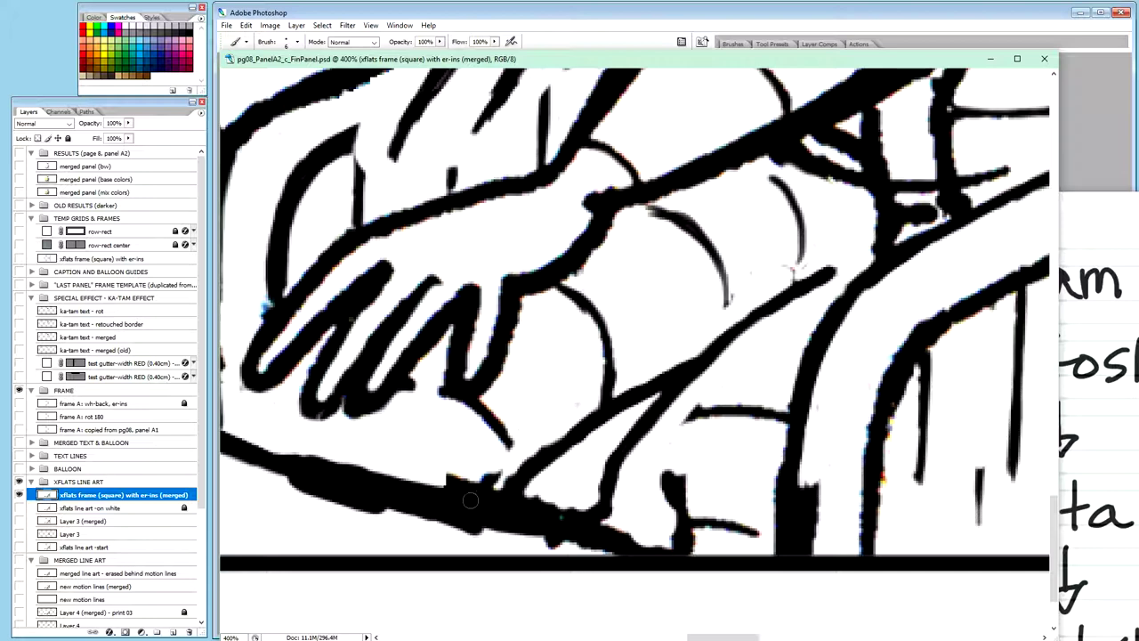
{"action": "left_click_drag", "start_coordinate": [470, 500], "coordinate": [499, 464]}
{"action": "scroll", "coordinate": [505, 459], "scroll_direction": "down", "scroll_amount": 2}
{"action": "scroll", "coordinate": [506, 461], "scroll_direction": "down", "scroll_amount": 1}
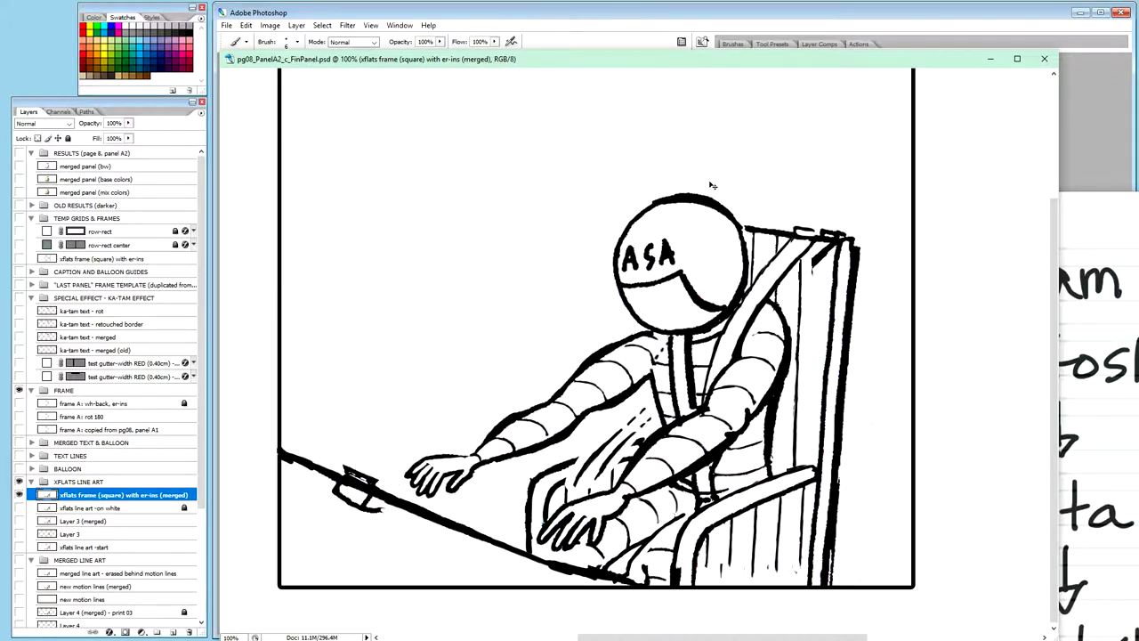
{"action": "scroll", "coordinate": [710, 183], "scroll_direction": "up", "scroll_amount": 1}
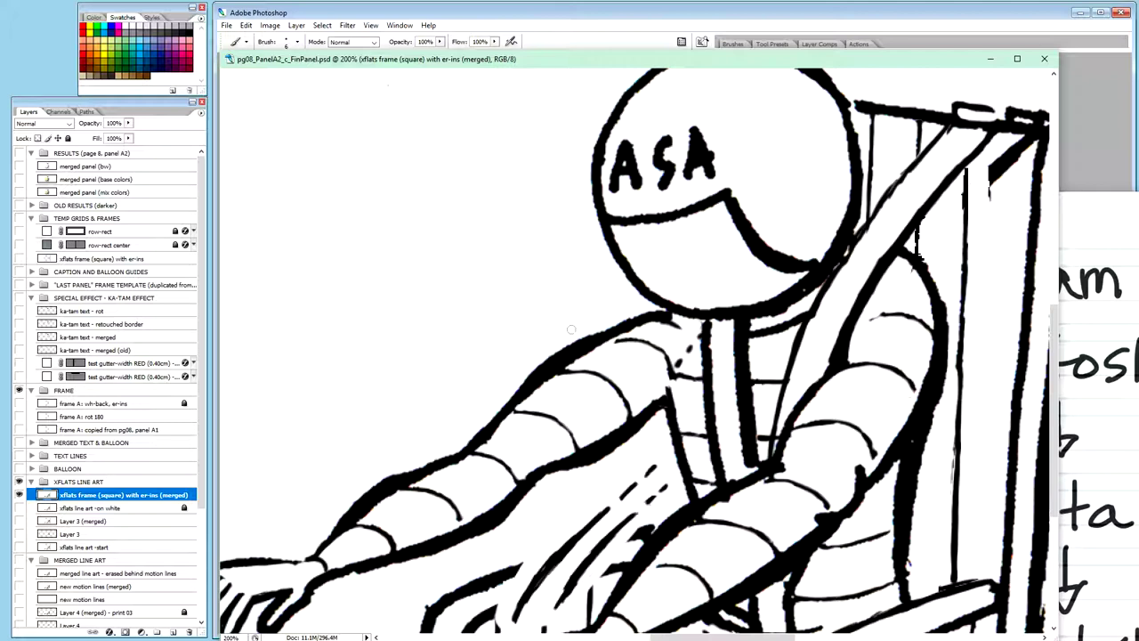
{"action": "key", "text": "space"}
{"action": "left_click_drag", "start_coordinate": [562, 332], "coordinate": [632, 218]}
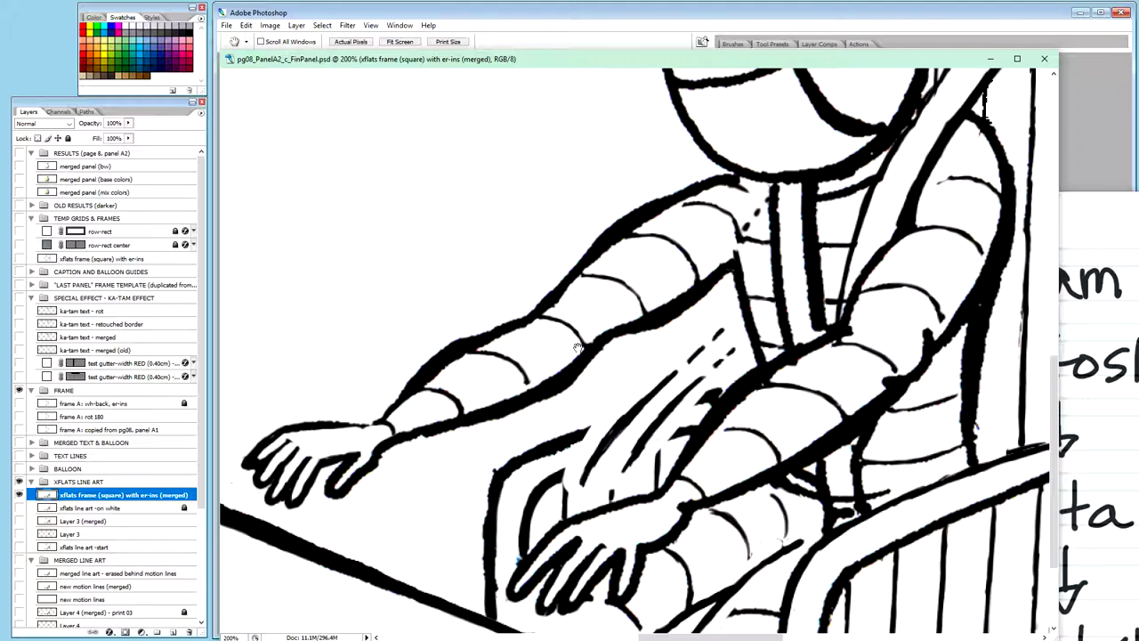
Step: Paint white over the stripe lines on the upper arm and the marks by the neck
{"action": "key", "text": "b"}
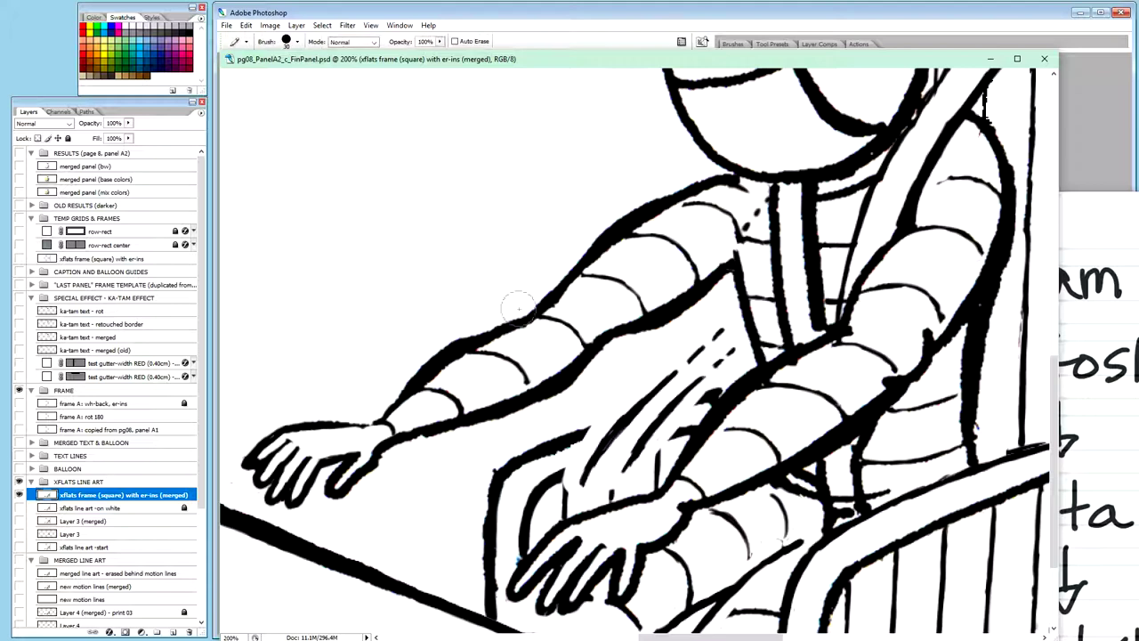
{"action": "left_click", "coordinate": [453, 394]}
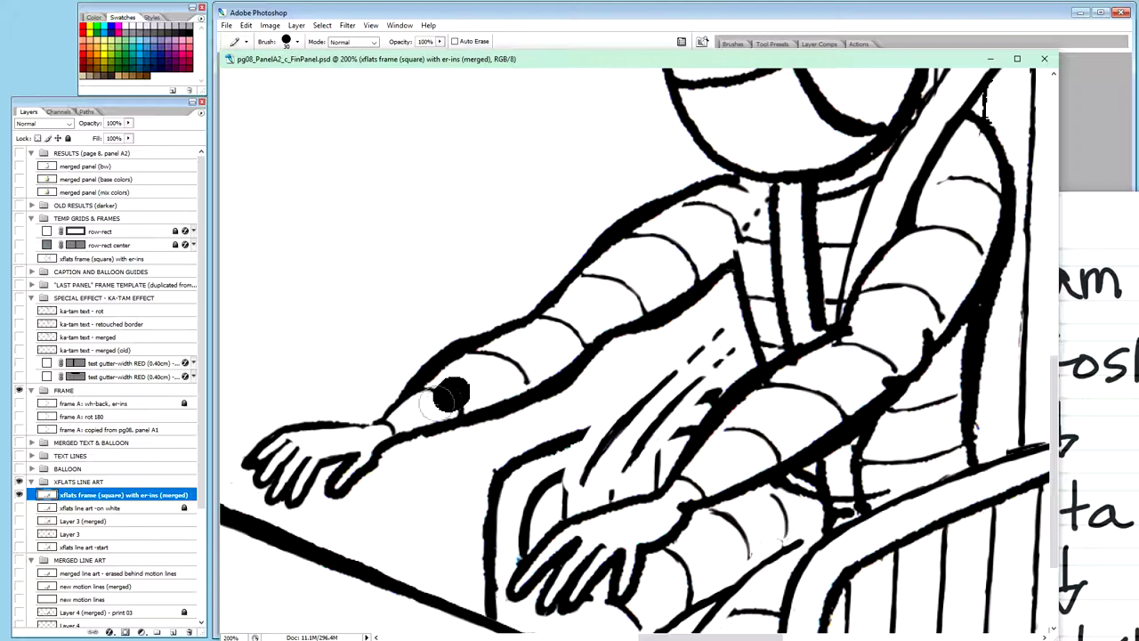
{"action": "mouse_move", "coordinate": [445, 400]}
{"action": "left_mouse_down"}
{"action": "mouse_move", "coordinate": [703, 218]}
{"action": "mouse_move", "coordinate": [730, 210]}
{"action": "mouse_move", "coordinate": [745, 221]}
{"action": "left_mouse_up"}
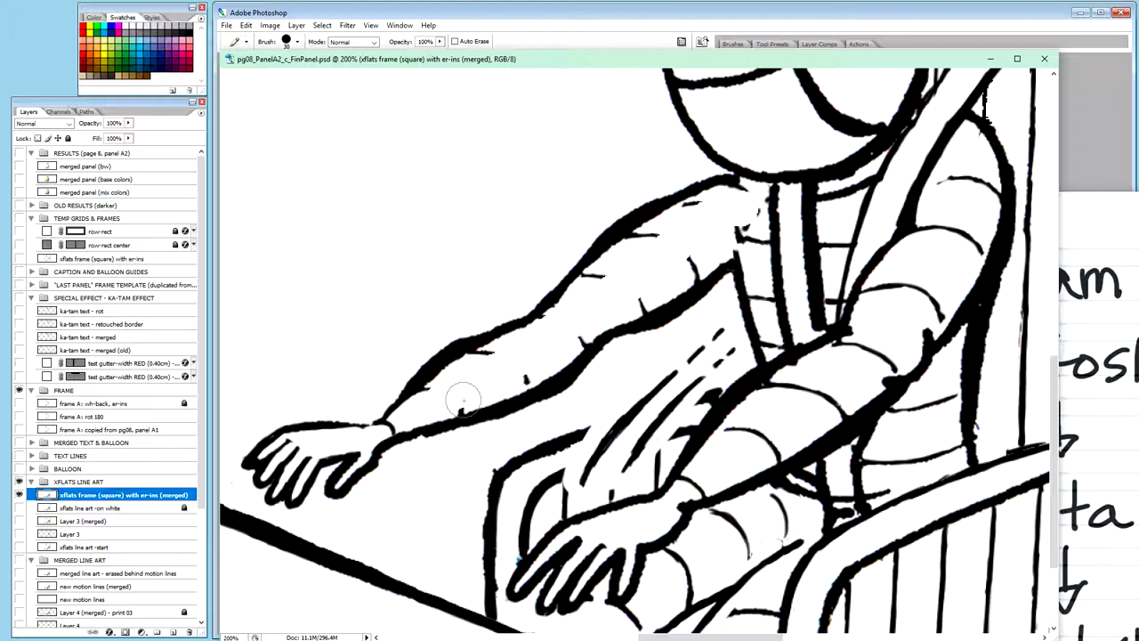
{"action": "left_click_drag", "start_coordinate": [708, 233], "coordinate": [751, 230]}
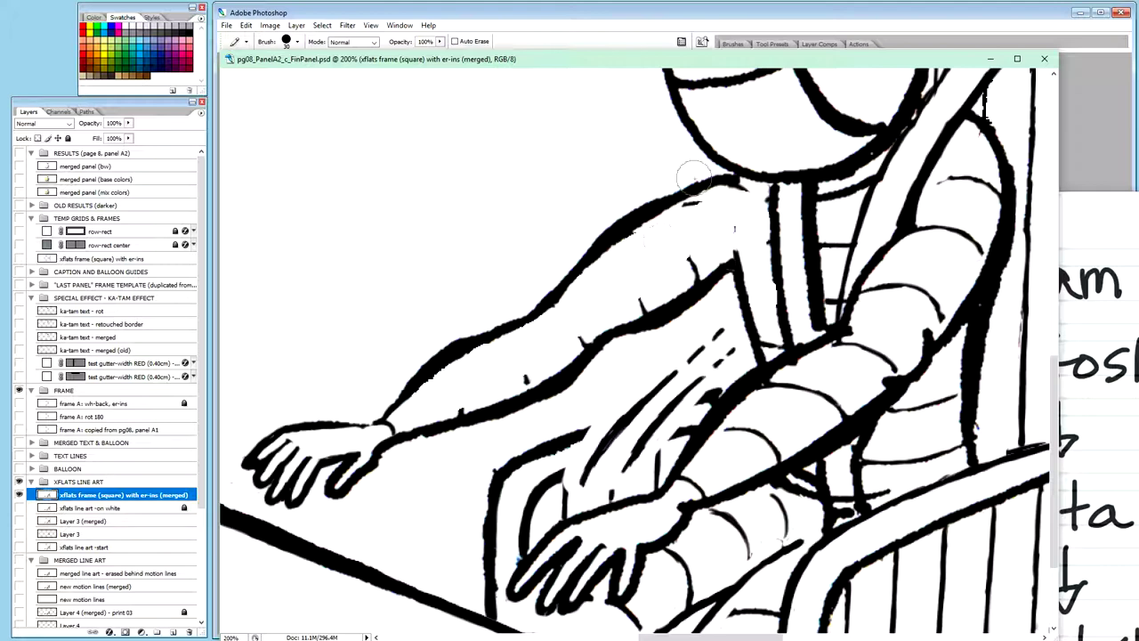
Step: At 400% with a 10 px brush, dab out flecks, a notch and a spike along the arm outline
{"action": "key", "text": "ctrl+plus"}
{"action": "key", "text": "ctrl+plus"}
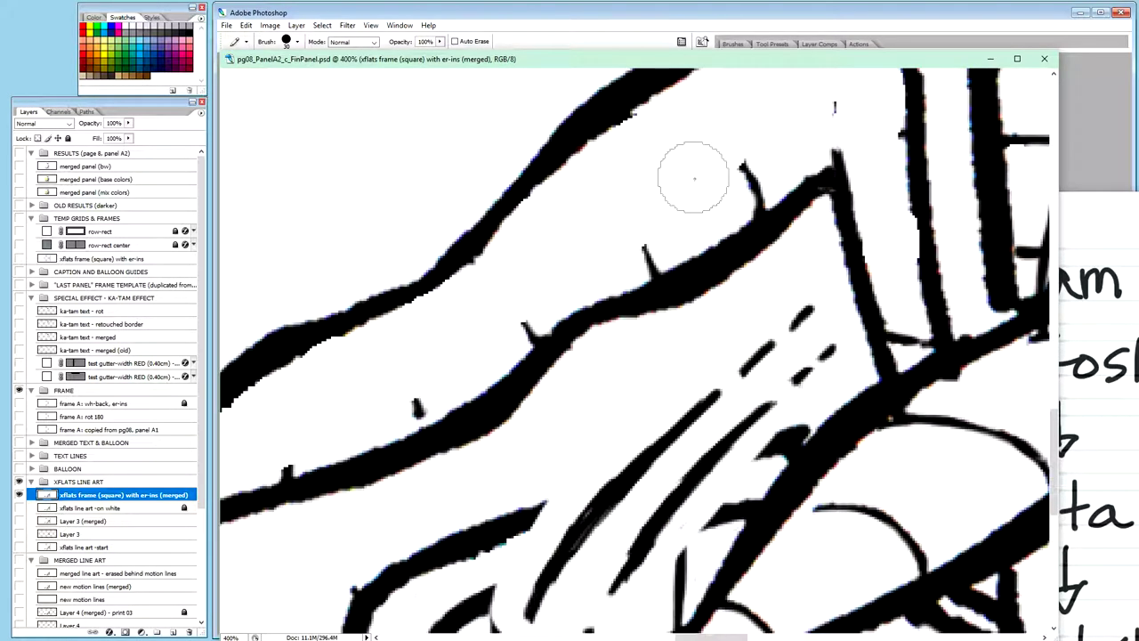
{"action": "key", "text": "space"}
{"action": "left_click_drag", "start_coordinate": [593, 164], "coordinate": [802, 115]}
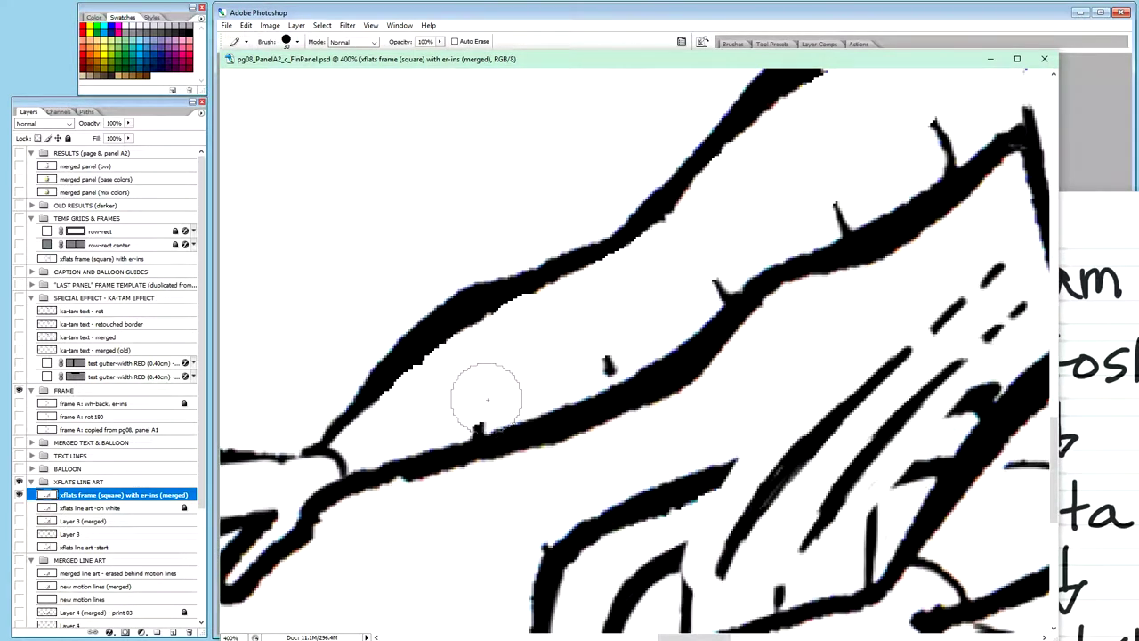
{"action": "key", "text": "bracketleft"}
{"action": "key", "text": "bracketleft"}
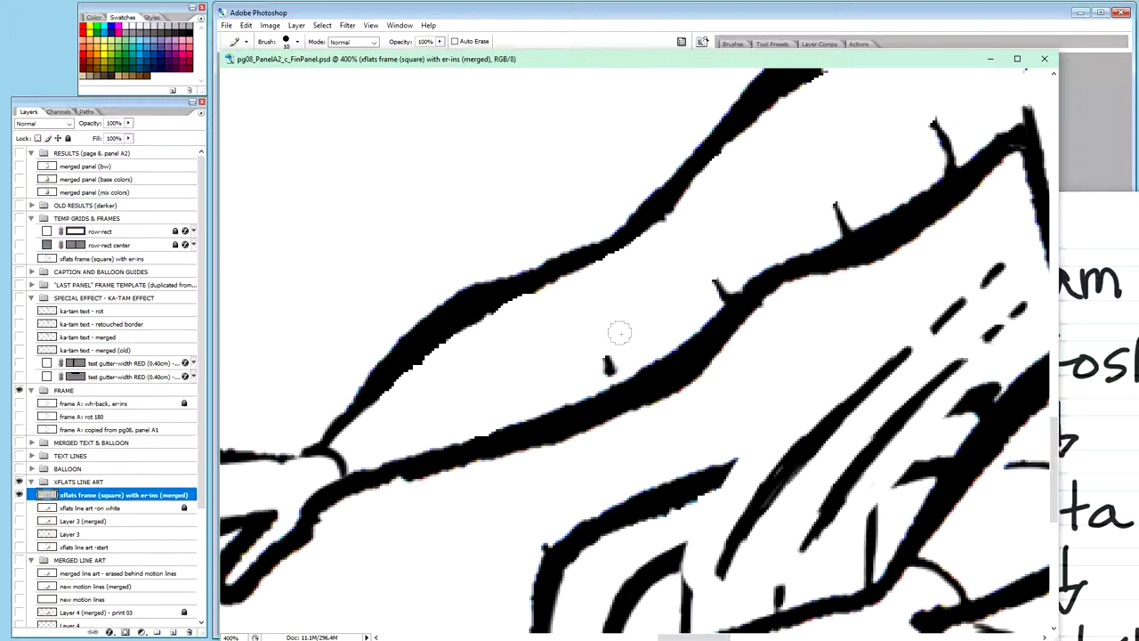
{"action": "left_click", "coordinate": [609, 361]}
{"action": "left_click", "coordinate": [610, 370]}
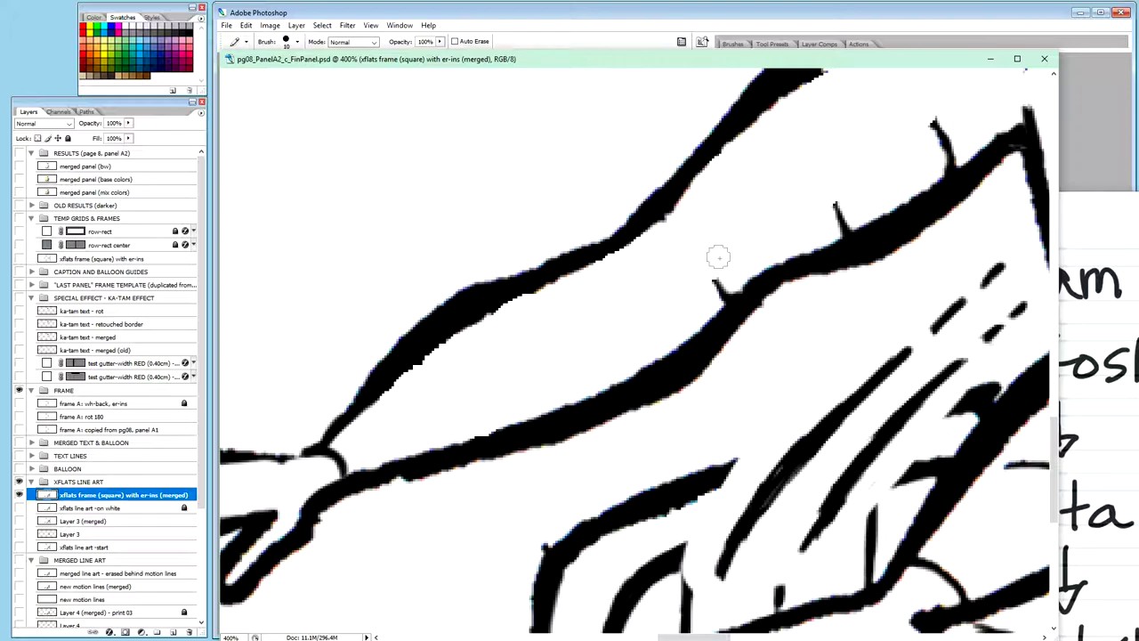
{"action": "left_click", "coordinate": [722, 293]}
{"action": "mouse_move", "coordinate": [819, 208]}
{"action": "left_mouse_down"}
{"action": "mouse_move", "coordinate": [834, 223]}
{"action": "mouse_move", "coordinate": [852, 210]}
{"action": "left_mouse_up"}
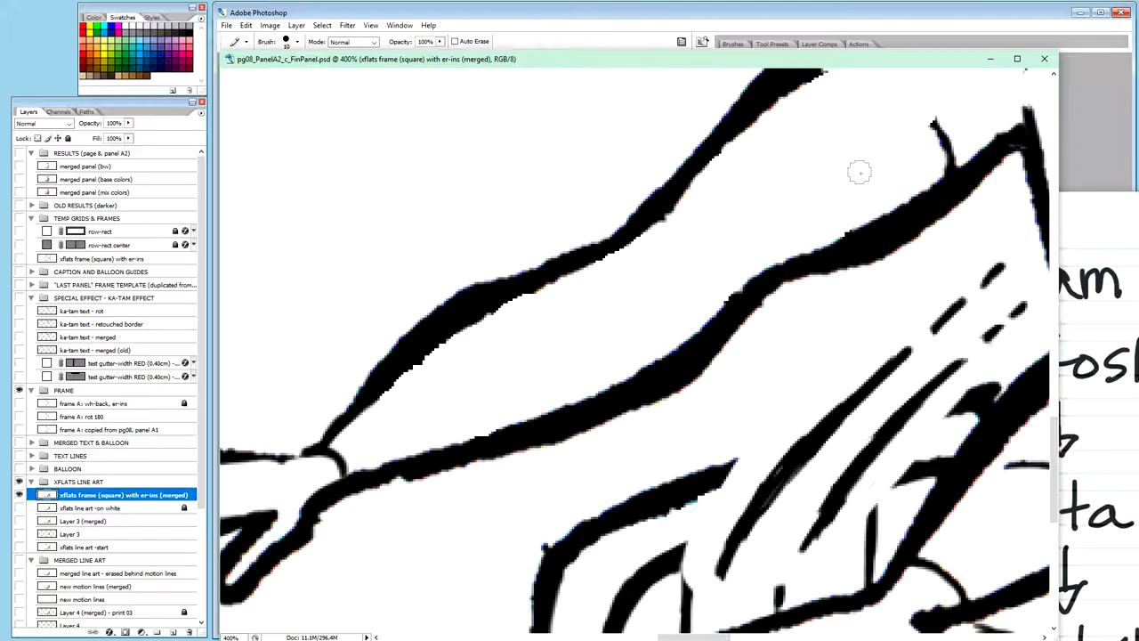
{"action": "key", "text": "space"}
{"action": "left_click_drag", "start_coordinate": [872, 172], "coordinate": [734, 225]}
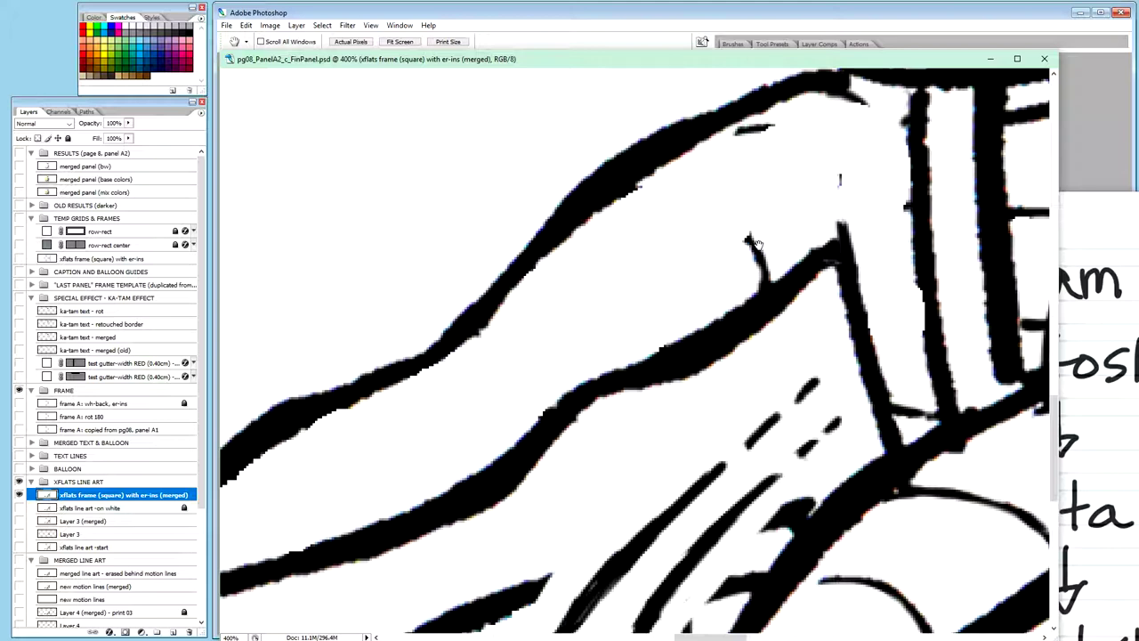
Step: Paint out the small stroke, dash and vertical mark along the arm contour
{"action": "mouse_move", "coordinate": [766, 231]}
{"action": "left_mouse_down"}
{"action": "mouse_move", "coordinate": [735, 251]}
{"action": "mouse_move", "coordinate": [751, 242]}
{"action": "mouse_move", "coordinate": [743, 264]}
{"action": "mouse_move", "coordinate": [772, 260]}
{"action": "left_mouse_up"}
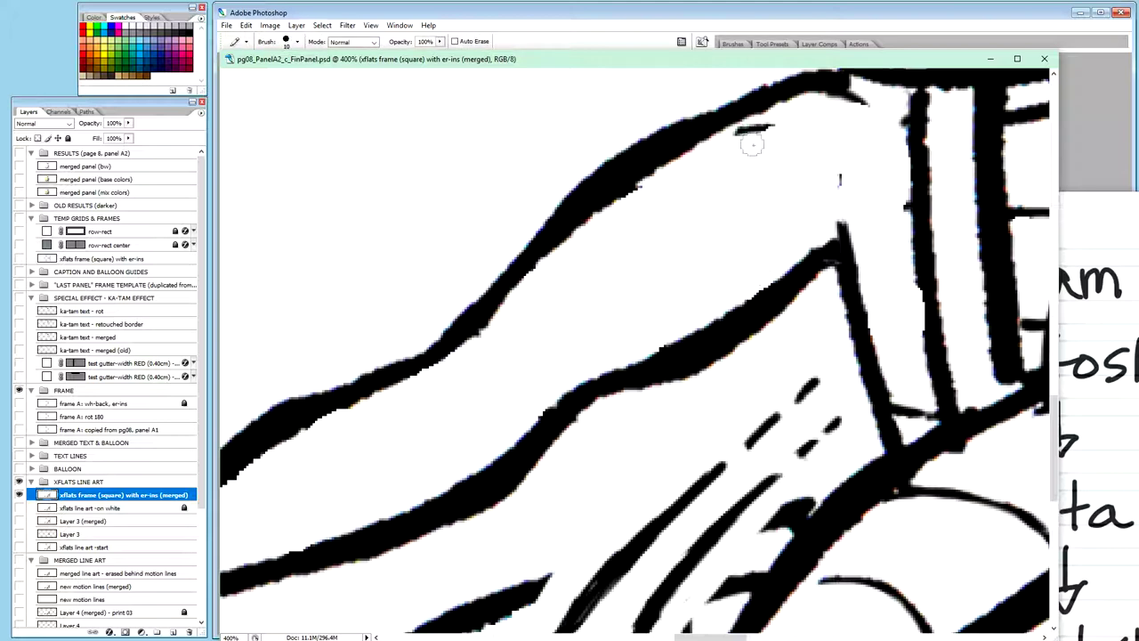
{"action": "left_click_drag", "start_coordinate": [767, 131], "coordinate": [762, 125]}
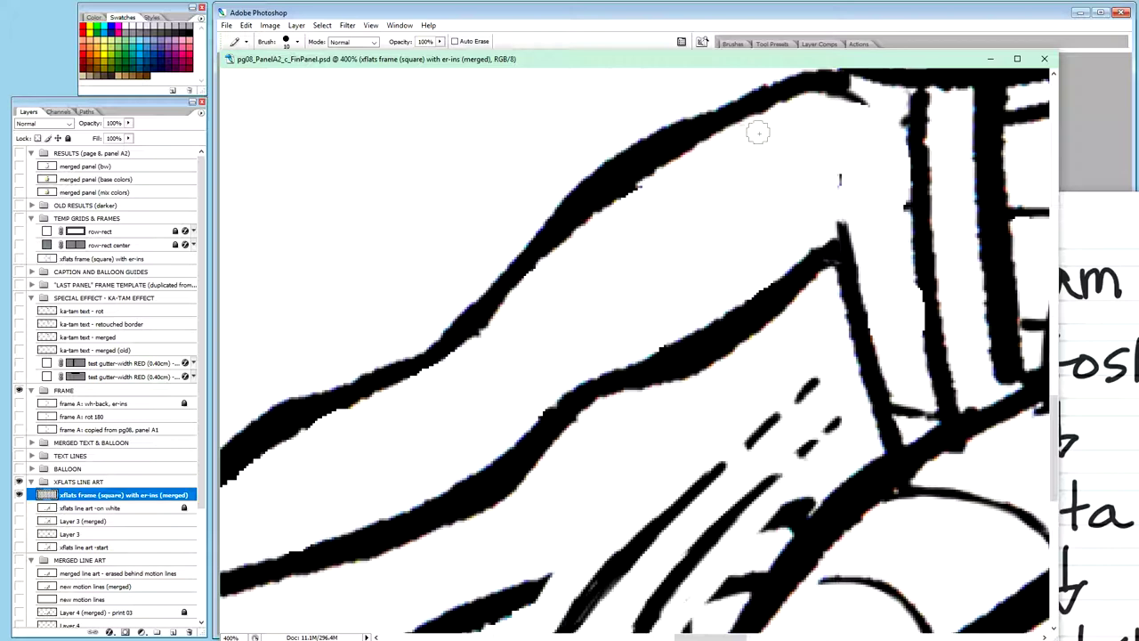
{"action": "mouse_move", "coordinate": [836, 172]}
{"action": "left_mouse_down"}
{"action": "mouse_move", "coordinate": [828, 187]}
{"action": "mouse_move", "coordinate": [856, 153]}
{"action": "left_mouse_up"}
{"action": "left_click_drag", "start_coordinate": [816, 196], "coordinate": [661, 196]}
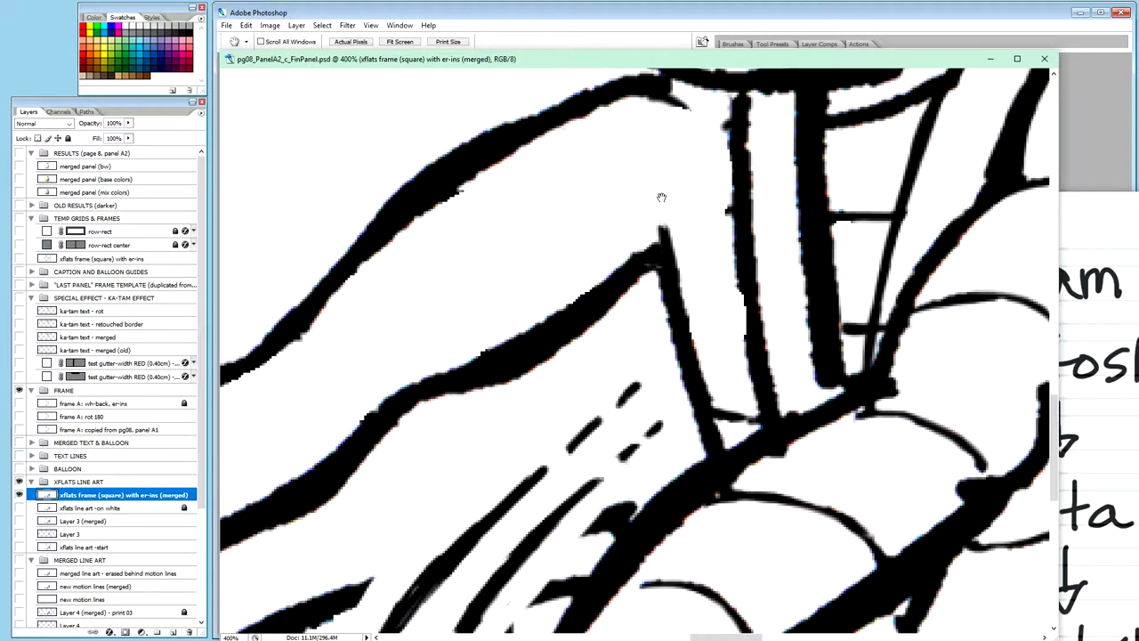
Step: Touch up the ink line's peak and cut a white gap into the crossing line
{"action": "key", "text": "b"}
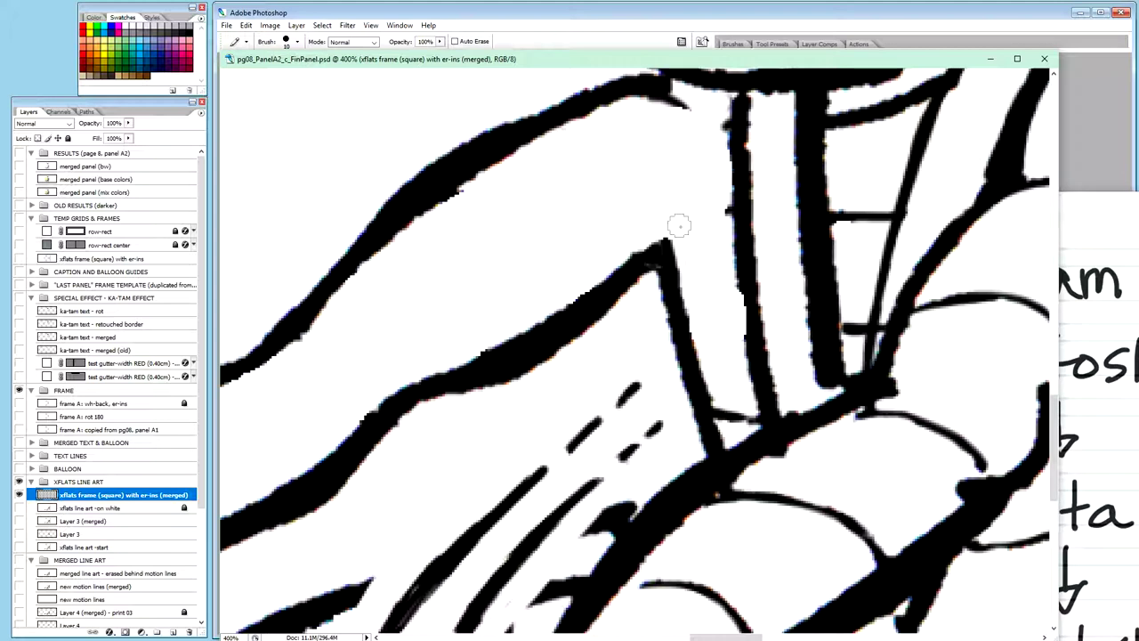
{"action": "left_click", "coordinate": [686, 250]}
{"action": "left_click_drag", "start_coordinate": [719, 418], "coordinate": [749, 418]}
{"action": "key", "text": "ctrl+z"}
{"action": "left_click_drag", "start_coordinate": [716, 369], "coordinate": [746, 420]}
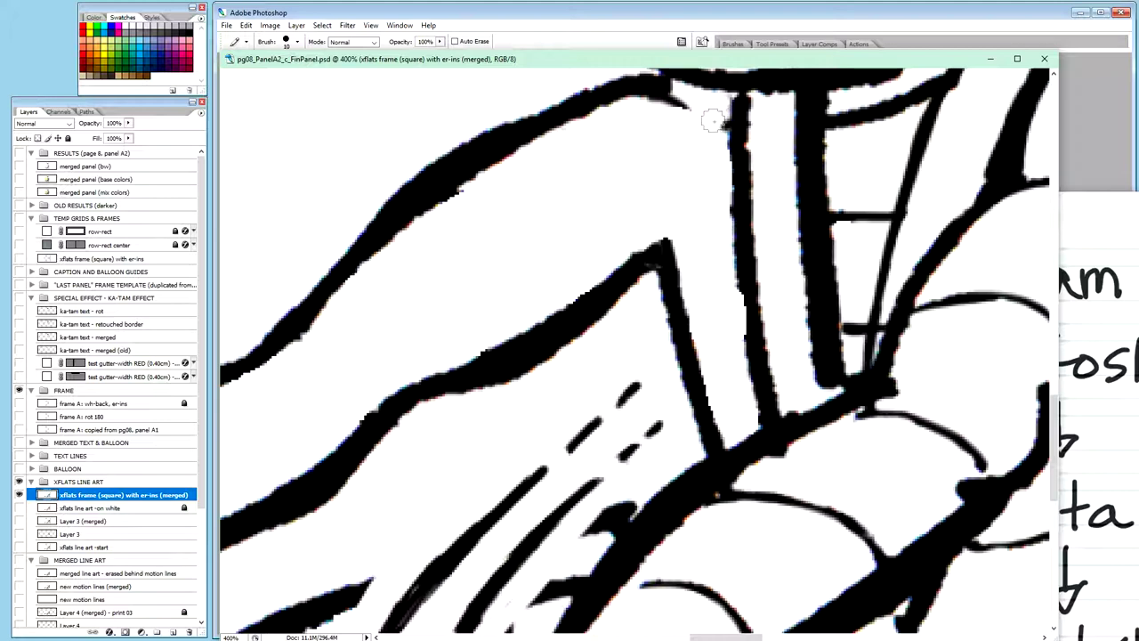
Step: Paint a small black stroke to close the collar-to-neck gap, then shrink the brush
{"action": "key", "text": "space"}
{"action": "left_click_drag", "start_coordinate": [697, 176], "coordinate": [733, 346]}
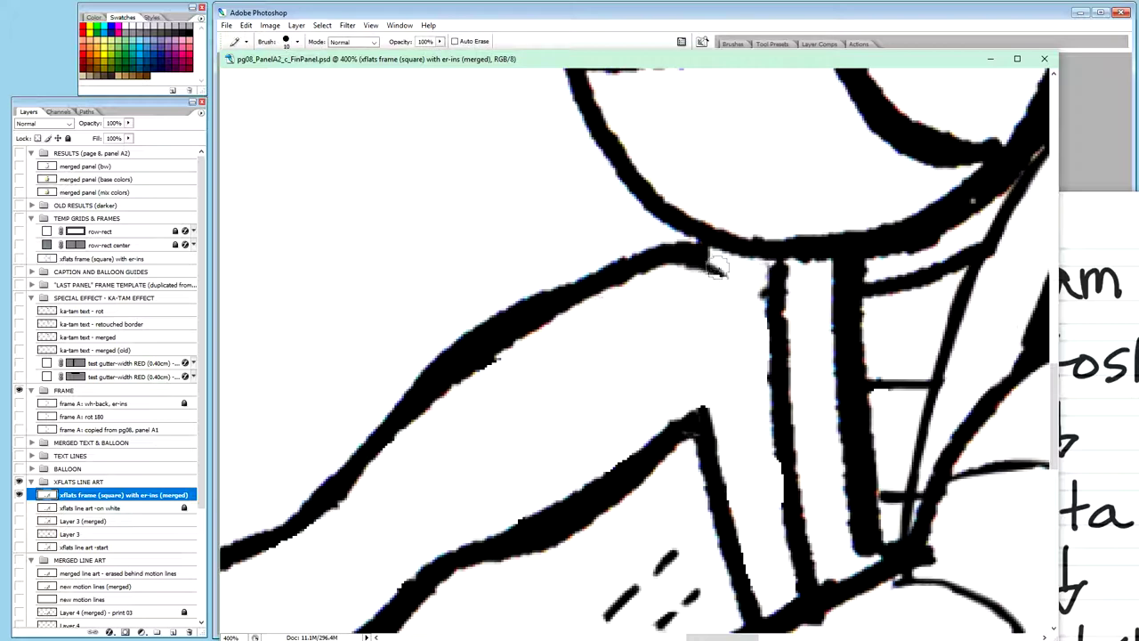
{"action": "mouse_move", "coordinate": [712, 268]}
{"action": "left_mouse_down"}
{"action": "mouse_move", "coordinate": [765, 281]}
{"action": "mouse_move", "coordinate": [735, 279]}
{"action": "mouse_move", "coordinate": [760, 280]}
{"action": "mouse_move", "coordinate": [719, 258]}
{"action": "mouse_move", "coordinate": [760, 274]}
{"action": "left_mouse_up"}
{"action": "key", "text": "bracketleft"}
{"action": "key", "text": "bracketleft"}
{"action": "key", "text": "bracketleft"}
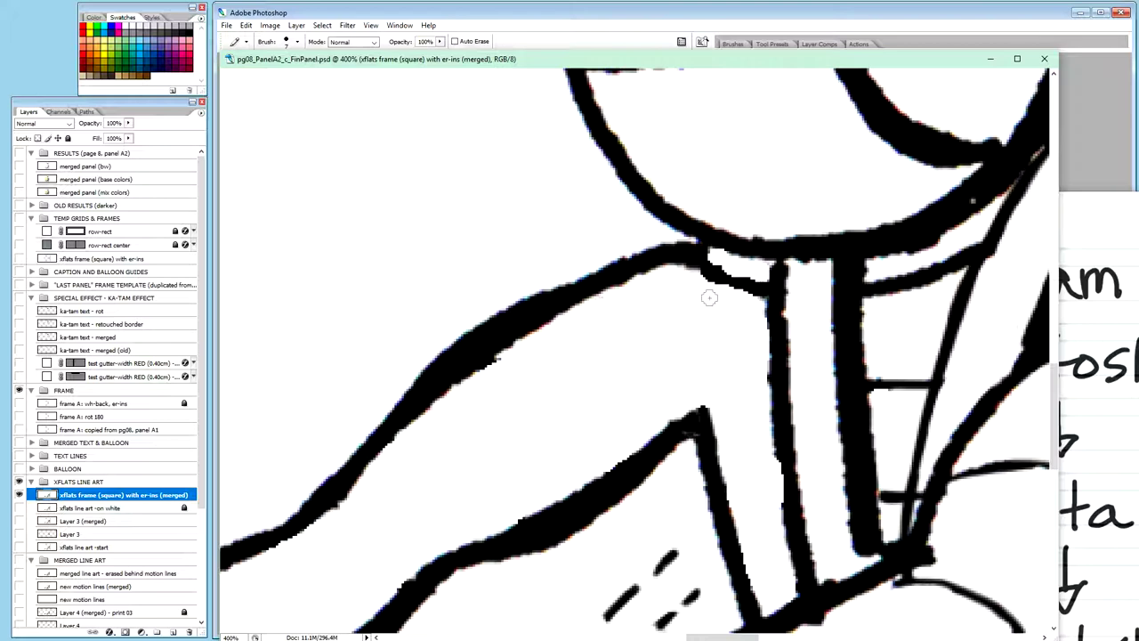
{"action": "scroll", "coordinate": [709, 299], "scroll_direction": "down", "scroll_amount": 3}
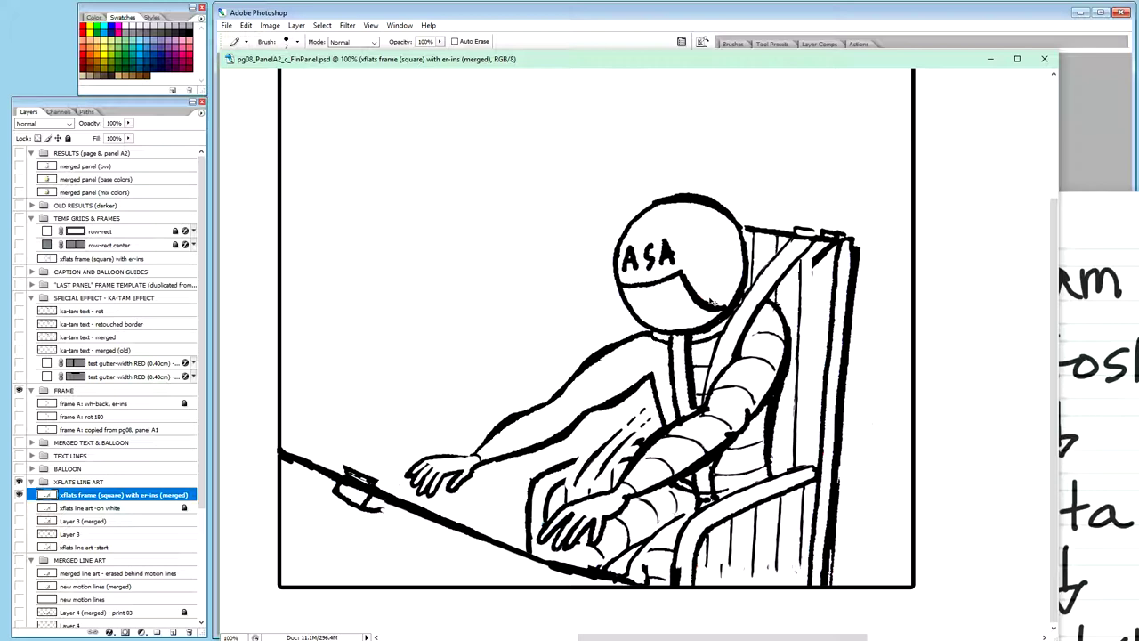
Step: Zoom back to 400% and pan to the dashed motion lines beside the arm
{"action": "scroll", "coordinate": [553, 312], "scroll_direction": "up", "scroll_amount": 3}
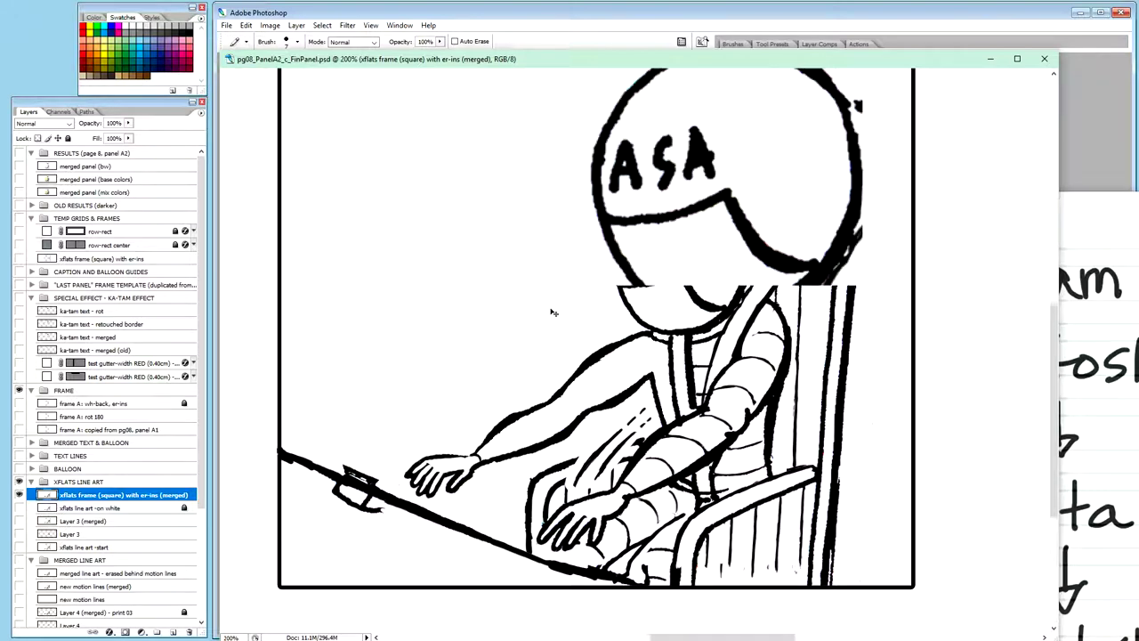
{"action": "key", "text": "space"}
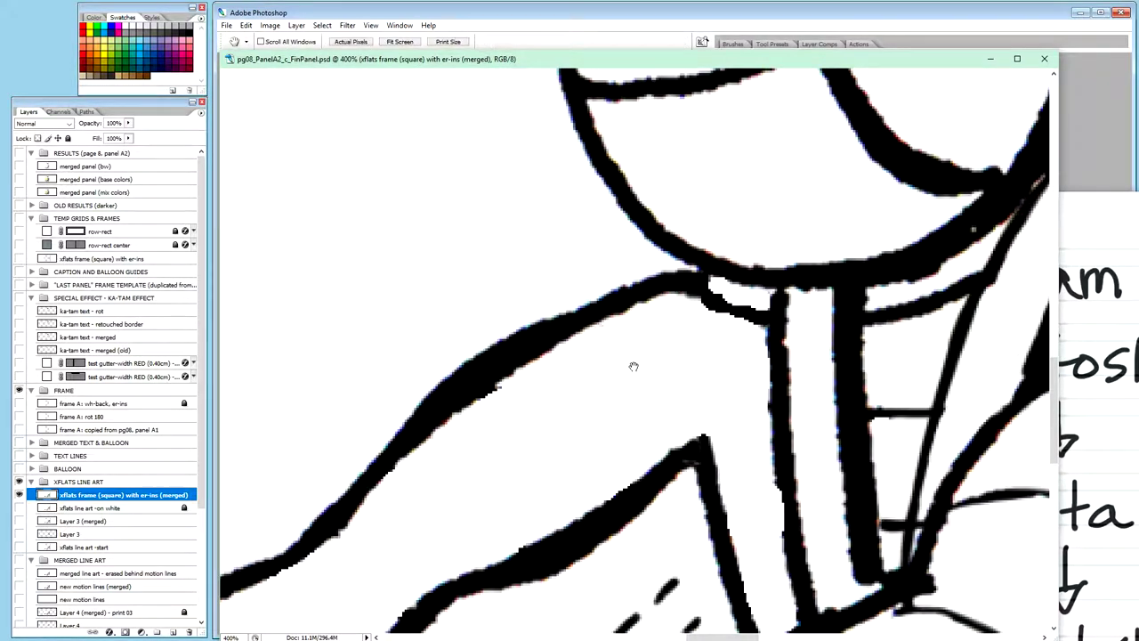
{"action": "mouse_move", "coordinate": [632, 363]}
{"action": "left_mouse_down"}
{"action": "mouse_move", "coordinate": [614, 313]}
{"action": "mouse_move", "coordinate": [627, 107]}
{"action": "mouse_move", "coordinate": [695, 76]}
{"action": "left_mouse_up"}
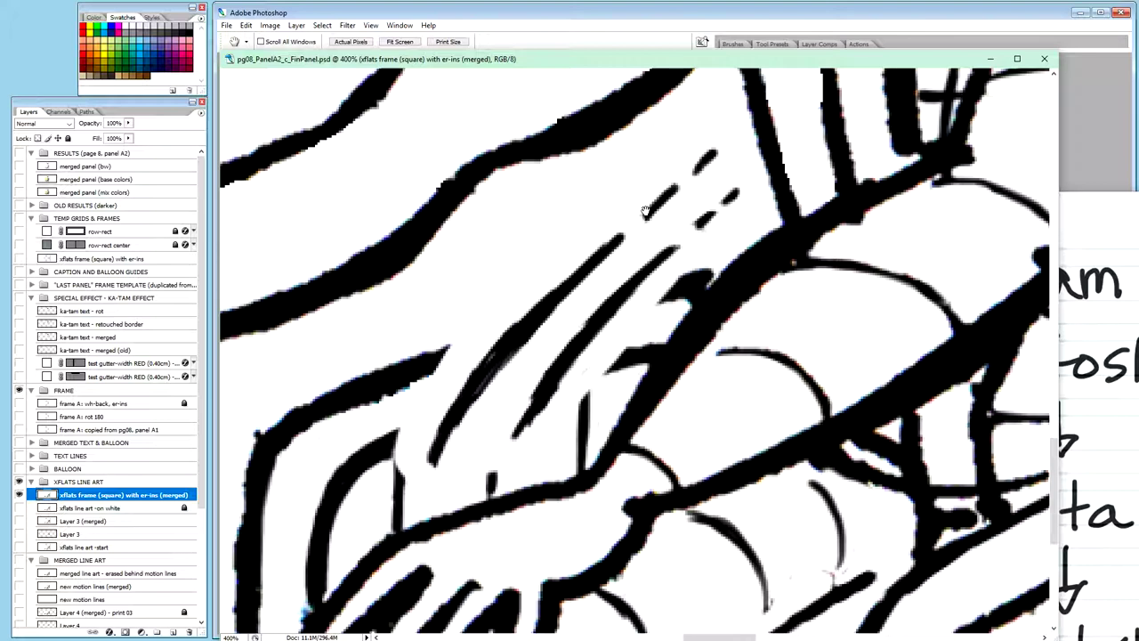
Step: With the Auto Erase pencil, wipe out the long diagonal stroke and stray dashes, then zoom to 100%
{"action": "key", "text": "b"}
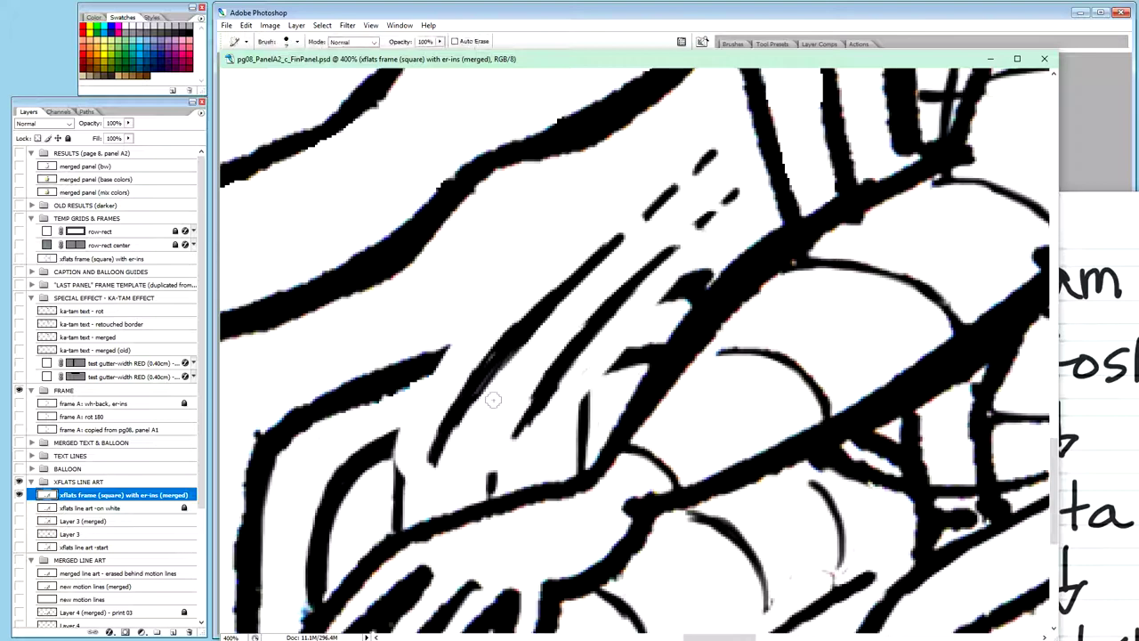
{"action": "mouse_move", "coordinate": [431, 460]}
{"action": "left_mouse_down"}
{"action": "mouse_move", "coordinate": [488, 356]}
{"action": "mouse_move", "coordinate": [470, 423]}
{"action": "mouse_move", "coordinate": [668, 183]}
{"action": "mouse_move", "coordinate": [699, 160]}
{"action": "mouse_move", "coordinate": [706, 168]}
{"action": "left_mouse_up"}
{"action": "mouse_move", "coordinate": [719, 210]}
{"action": "left_mouse_down"}
{"action": "mouse_move", "coordinate": [635, 282]}
{"action": "mouse_move", "coordinate": [562, 378]}
{"action": "mouse_move", "coordinate": [554, 367]}
{"action": "mouse_move", "coordinate": [526, 422]}
{"action": "left_mouse_up"}
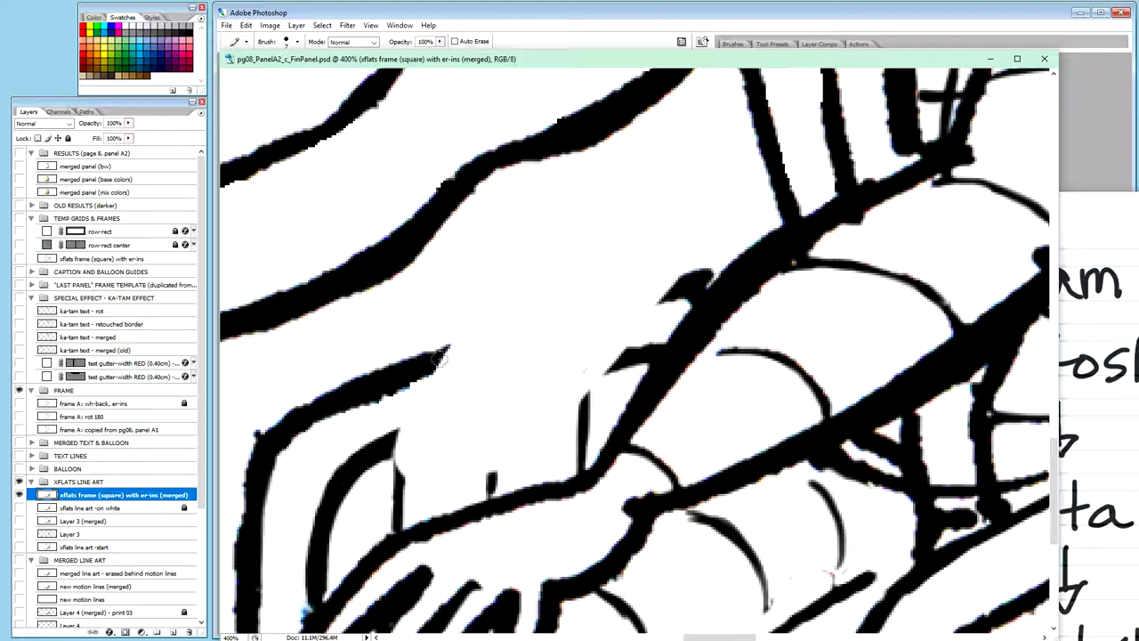
{"action": "key", "text": "ctrl+minus"}
{"action": "key", "text": "ctrl+minus"}
{"action": "key", "text": "ctrl+minus"}
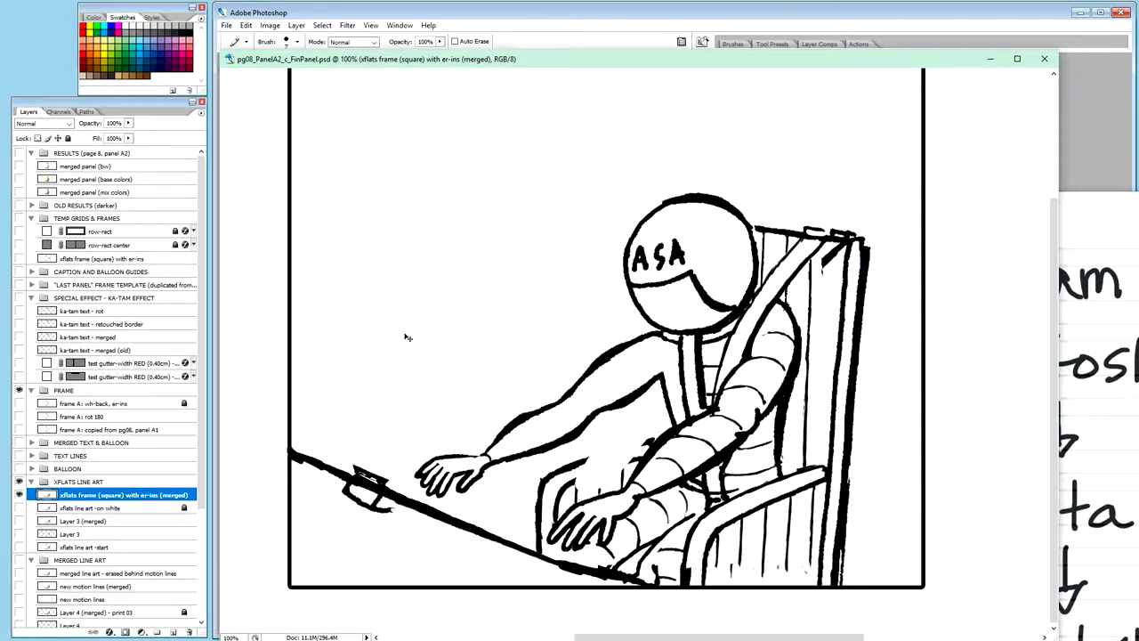
Step: At 300%, ink a darker, thicker top edge for the armrest and extend its small vertical line
{"action": "key", "text": "ctrl+plus"}
{"action": "key", "text": "ctrl+plus"}
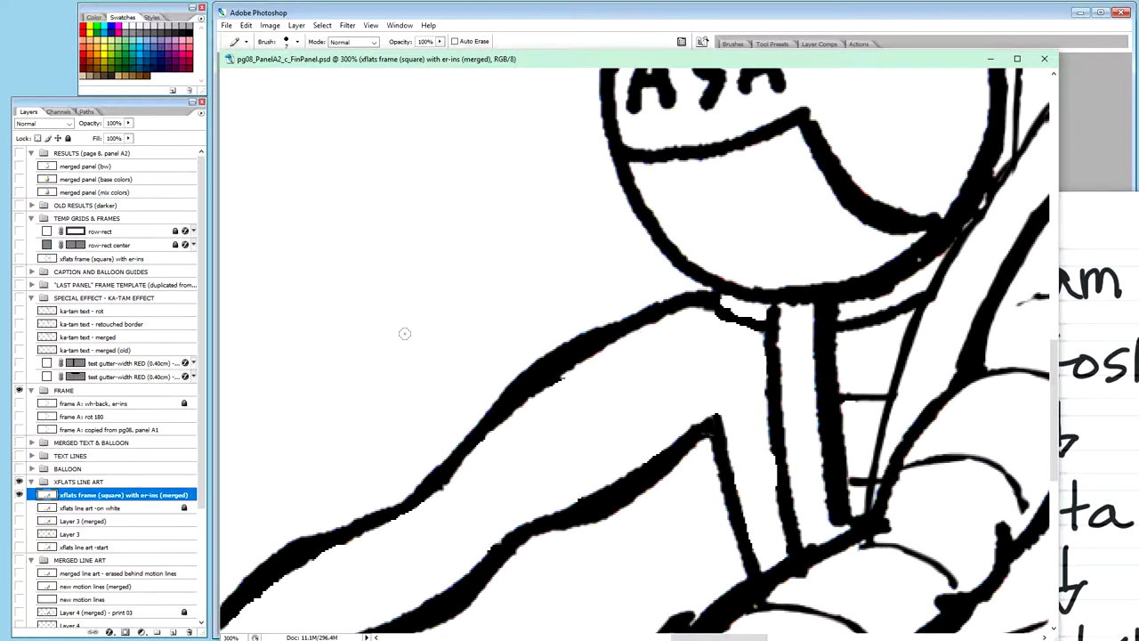
{"action": "key", "text": "space"}
{"action": "mouse_move", "coordinate": [560, 484]}
{"action": "left_mouse_down"}
{"action": "mouse_move", "coordinate": [528, 381]}
{"action": "mouse_move", "coordinate": [571, 116]}
{"action": "left_mouse_up"}
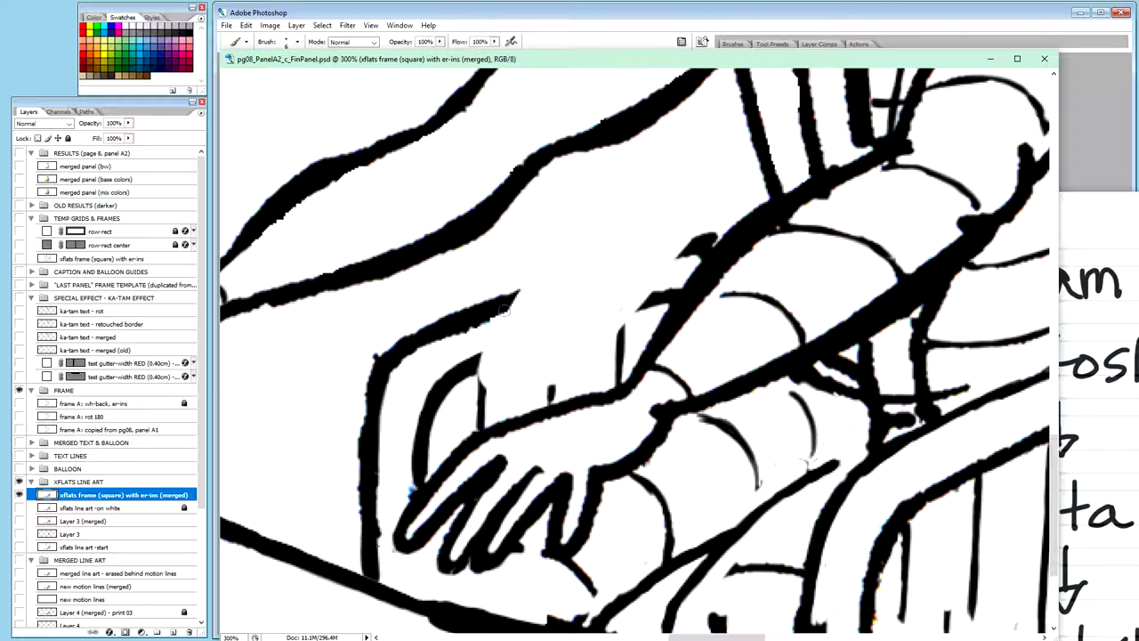
{"action": "left_click_drag", "start_coordinate": [509, 295], "coordinate": [712, 236]}
{"action": "left_click_drag", "start_coordinate": [485, 316], "coordinate": [639, 259]}
{"action": "left_click_drag", "start_coordinate": [480, 364], "coordinate": [626, 304]}
{"action": "left_click_drag", "start_coordinate": [538, 343], "coordinate": [663, 298]}
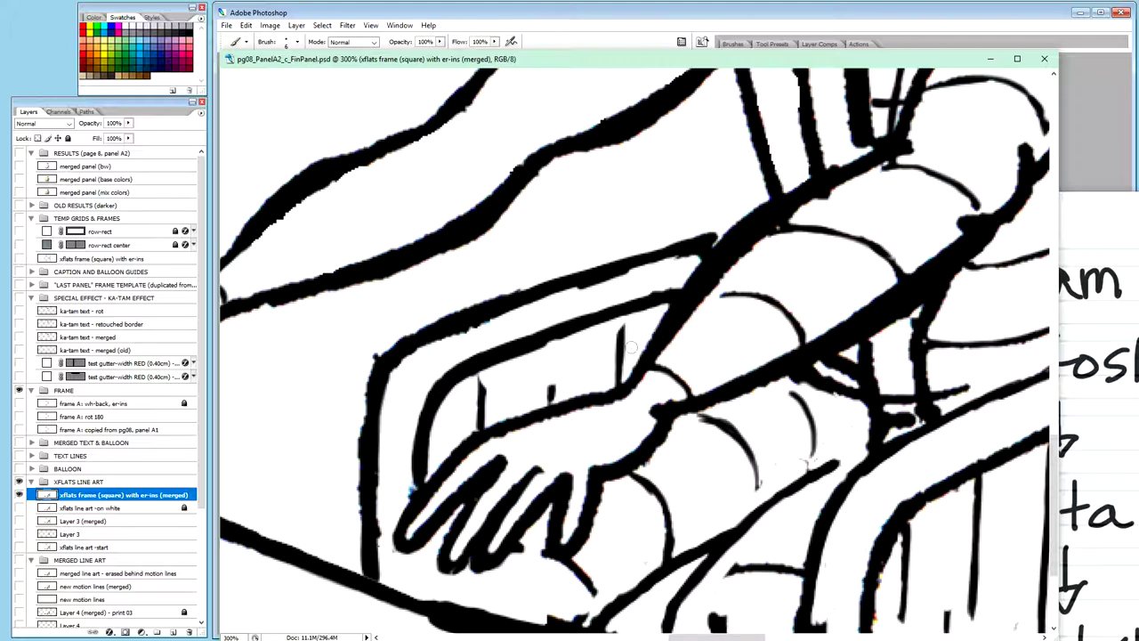
{"action": "mouse_move", "coordinate": [618, 339]}
{"action": "left_mouse_down"}
{"action": "mouse_move", "coordinate": [622, 331]}
{"action": "mouse_move", "coordinate": [625, 364]}
{"action": "left_mouse_up"}
Step: Erase the forearm ticks and curved wrist line, then paint out the forearm arcs in white at size 30
{"action": "key", "text": "shift+b"}
{"action": "left_click_drag", "start_coordinate": [550, 383], "coordinate": [550, 398]}
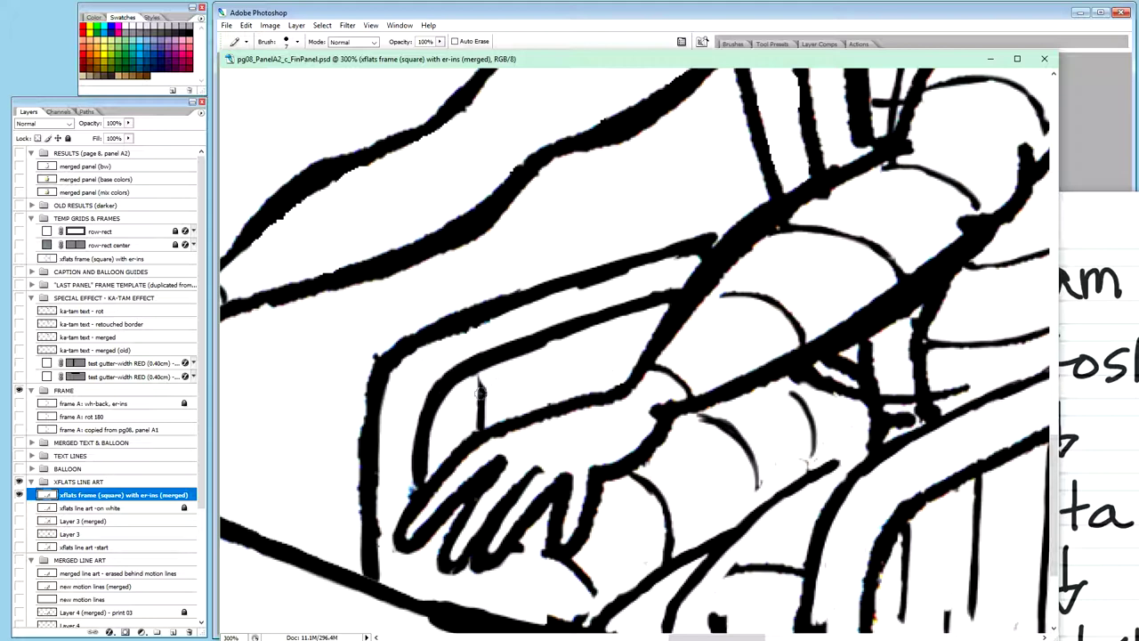
{"action": "mouse_move", "coordinate": [480, 377]}
{"action": "left_mouse_down"}
{"action": "mouse_move", "coordinate": [485, 411]}
{"action": "mouse_move", "coordinate": [474, 421]}
{"action": "left_mouse_up"}
{"action": "mouse_move", "coordinate": [638, 475]}
{"action": "left_mouse_down"}
{"action": "mouse_move", "coordinate": [669, 493]}
{"action": "mouse_move", "coordinate": [667, 552]}
{"action": "left_mouse_up"}
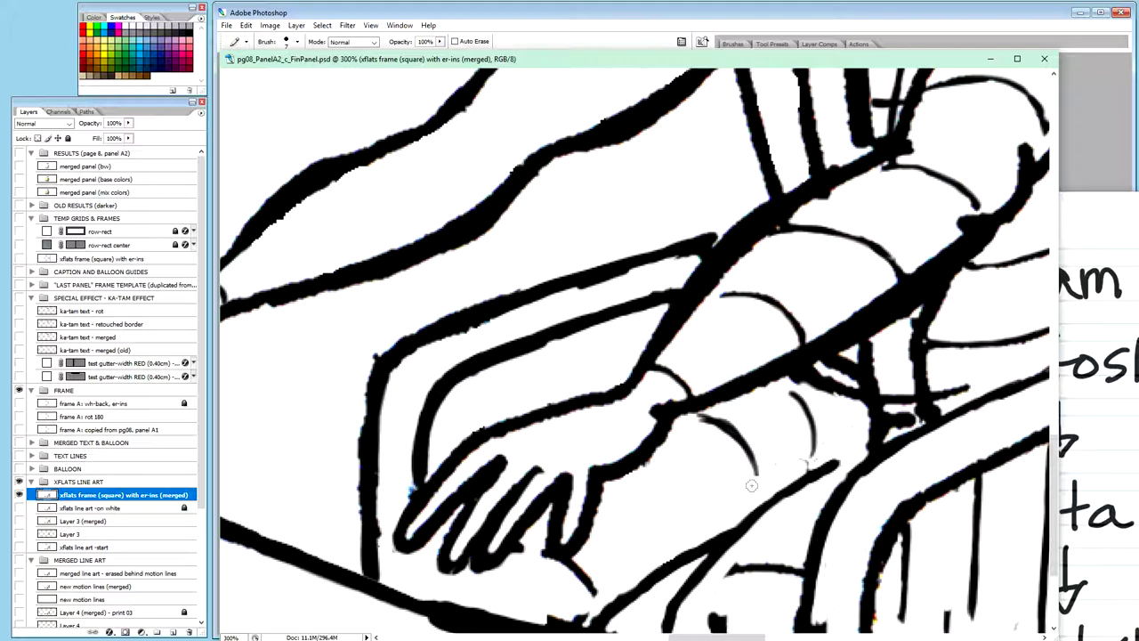
{"action": "key", "text": "bracketright"}
{"action": "key", "text": "bracketright"}
{"action": "key", "text": "bracketright"}
{"action": "key", "text": "bracketright"}
{"action": "left_click_drag", "start_coordinate": [750, 458], "coordinate": [707, 439]}
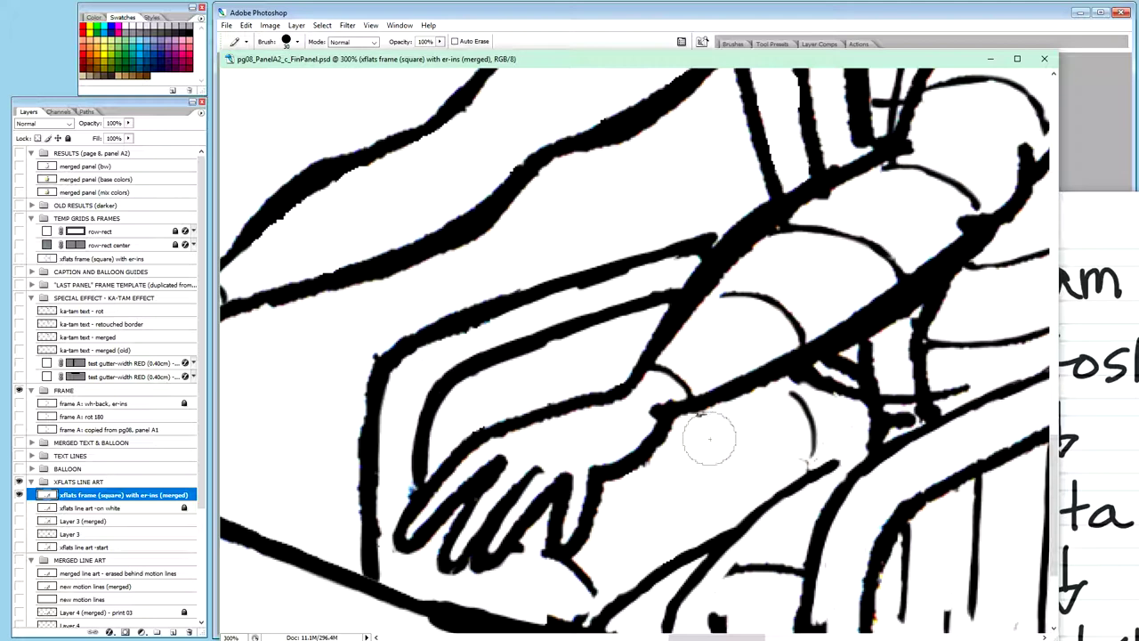
{"action": "mouse_move", "coordinate": [756, 427]}
{"action": "left_mouse_down"}
{"action": "mouse_move", "coordinate": [789, 415]}
{"action": "mouse_move", "coordinate": [793, 440]}
{"action": "mouse_move", "coordinate": [808, 437]}
{"action": "left_mouse_up"}
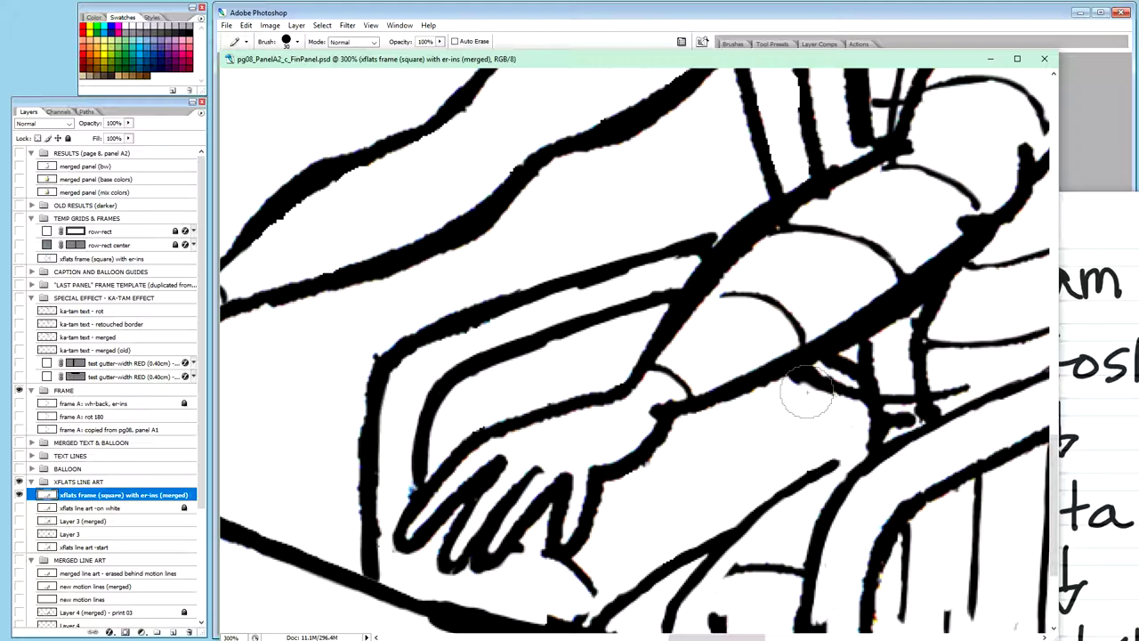
{"action": "key", "text": "ctrl+minus"}
{"action": "key", "text": "ctrl+minus"}
{"action": "key", "text": "ctrl+minus"}
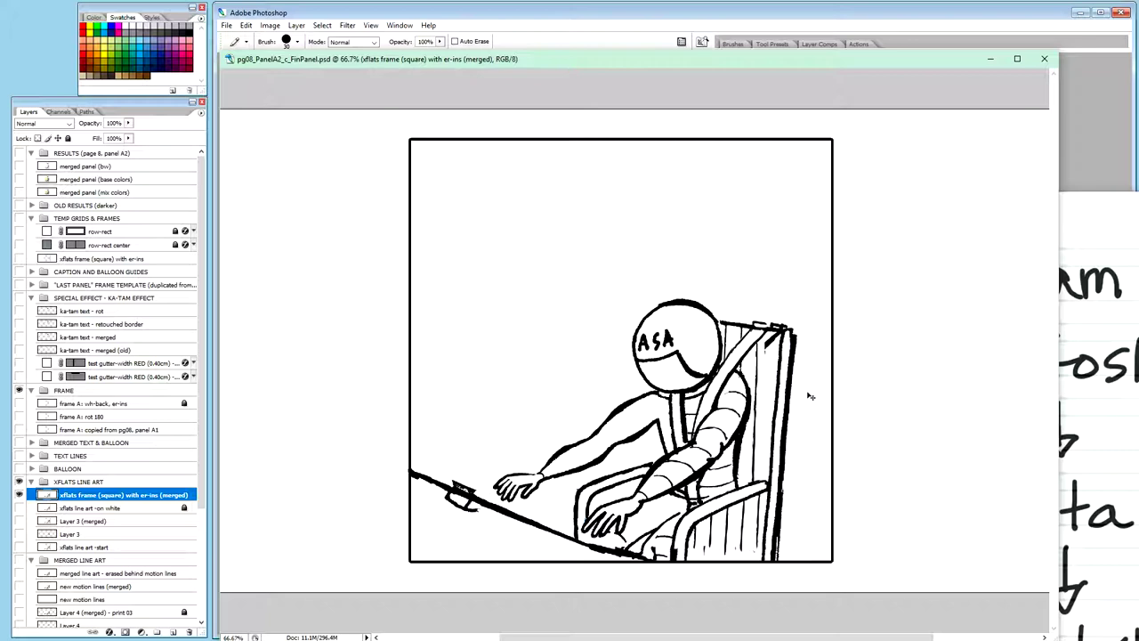
Step: White out the stray line under the fingers at 10 px and draw a short fingertip-to-diagonal stroke
{"action": "key", "text": "ctrl+plus"}
{"action": "key", "text": "ctrl+plus"}
{"action": "key", "text": "ctrl+plus"}
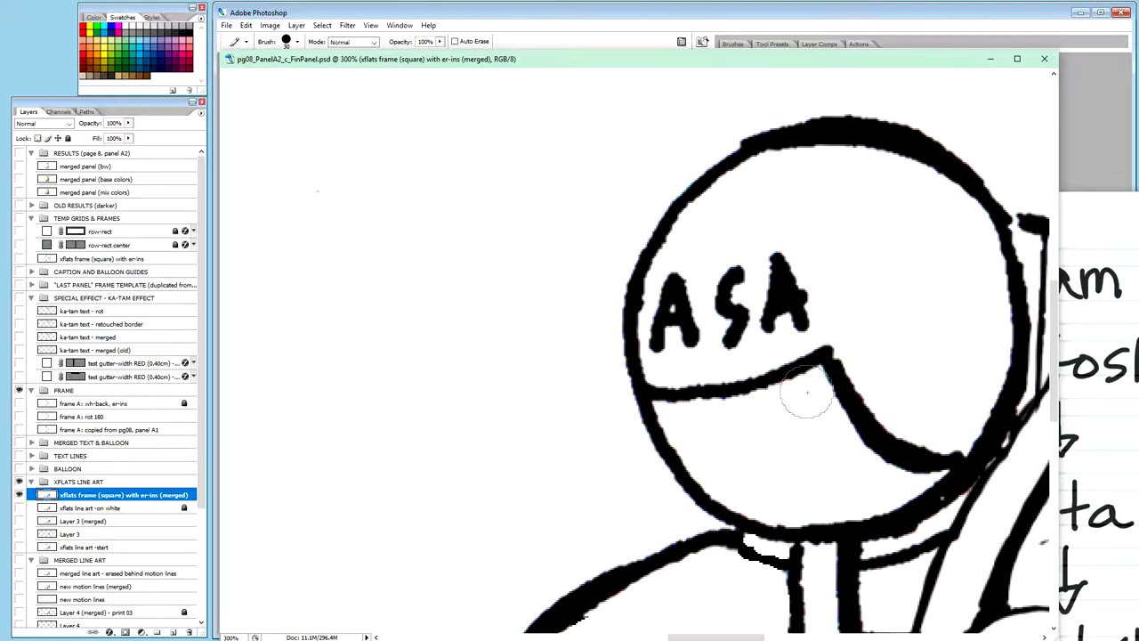
{"action": "key", "text": "h"}
{"action": "left_click_drag", "start_coordinate": [807, 391], "coordinate": [605, 94]}
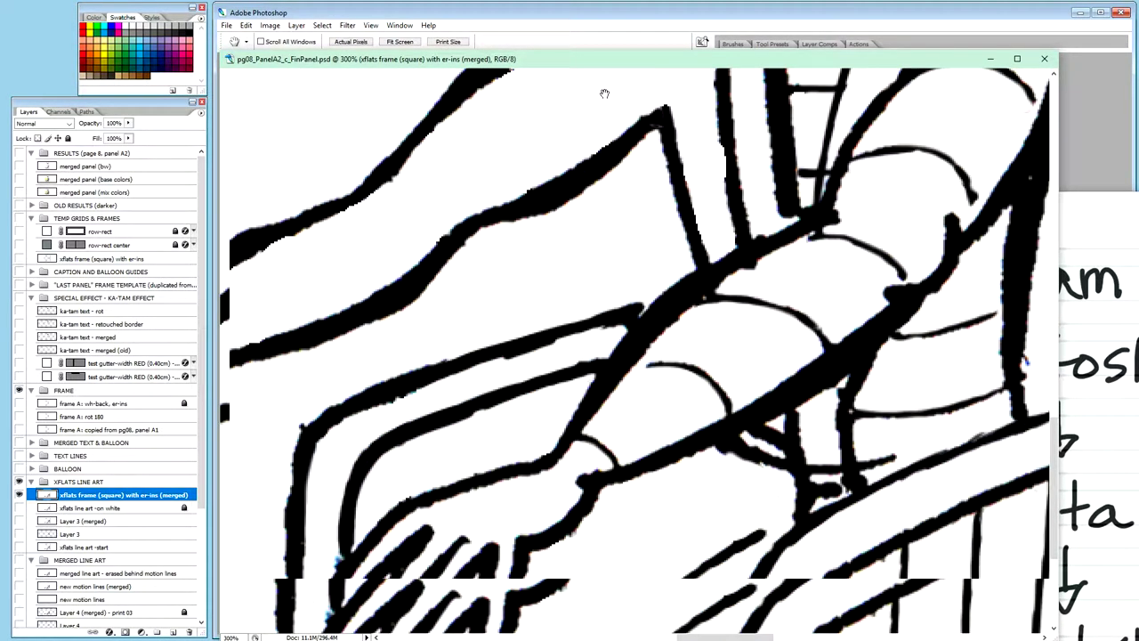
{"action": "left_click_drag", "start_coordinate": [628, 498], "coordinate": [634, 234]}
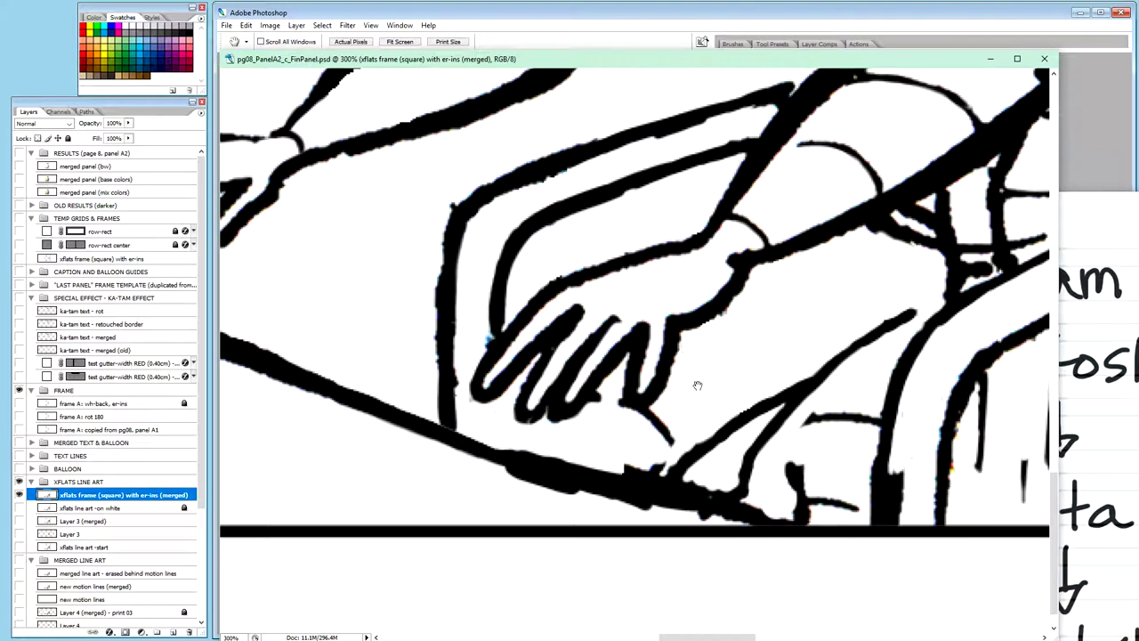
{"action": "key", "text": "b"}
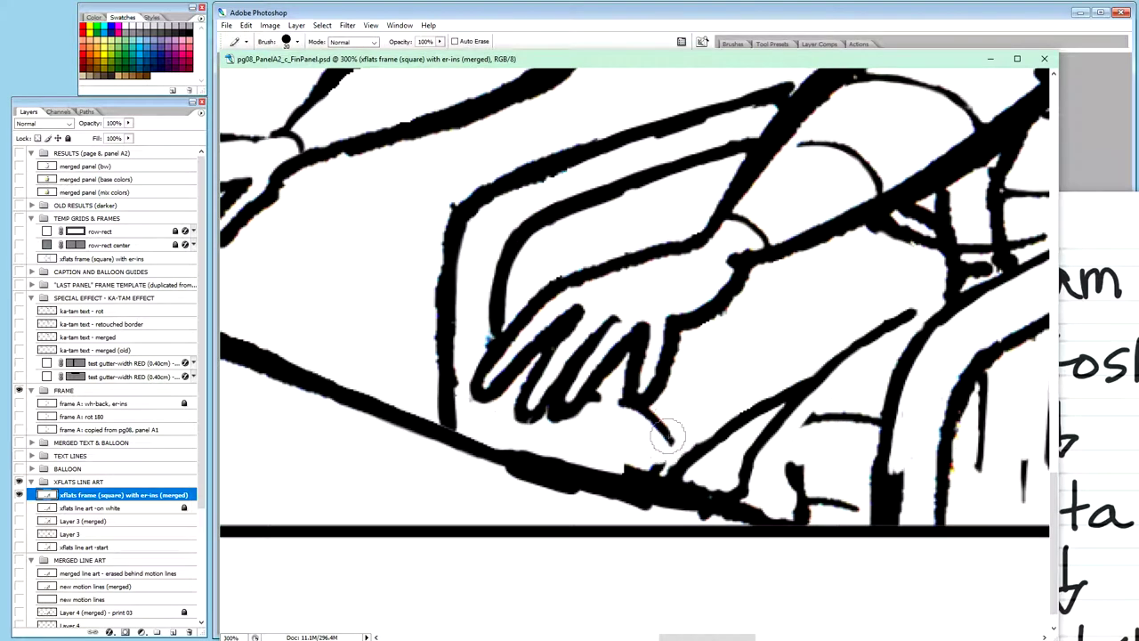
{"action": "key", "text": "bracketleft"}
{"action": "left_click_drag", "start_coordinate": [669, 440], "coordinate": [652, 419]}
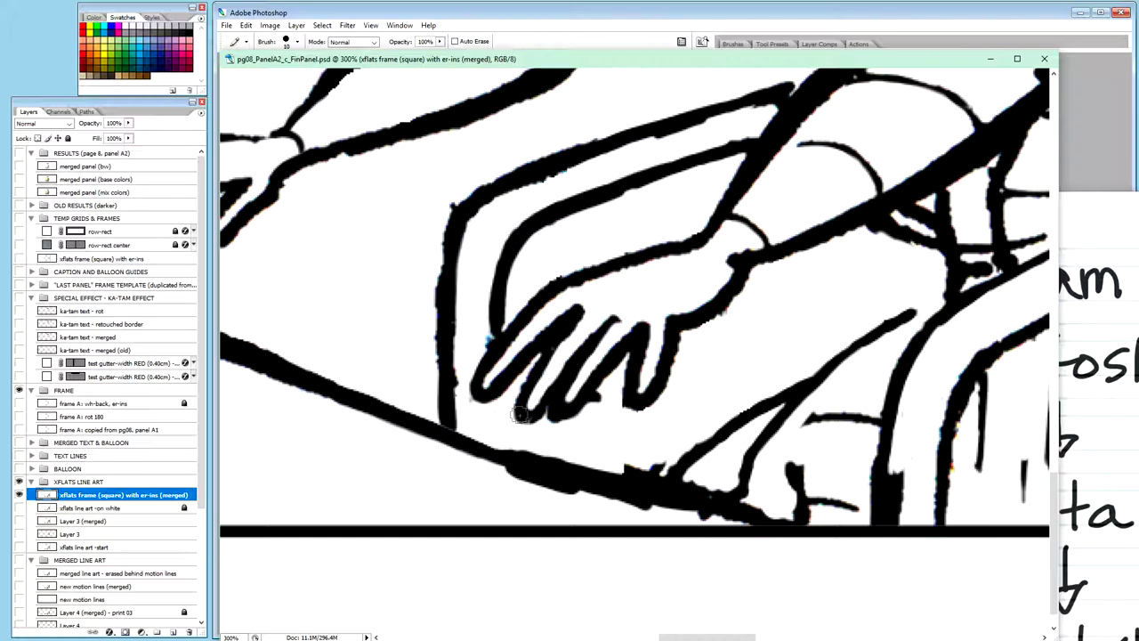
{"action": "key", "text": "shift+b"}
{"action": "left_click_drag", "start_coordinate": [518, 433], "coordinate": [518, 457]}
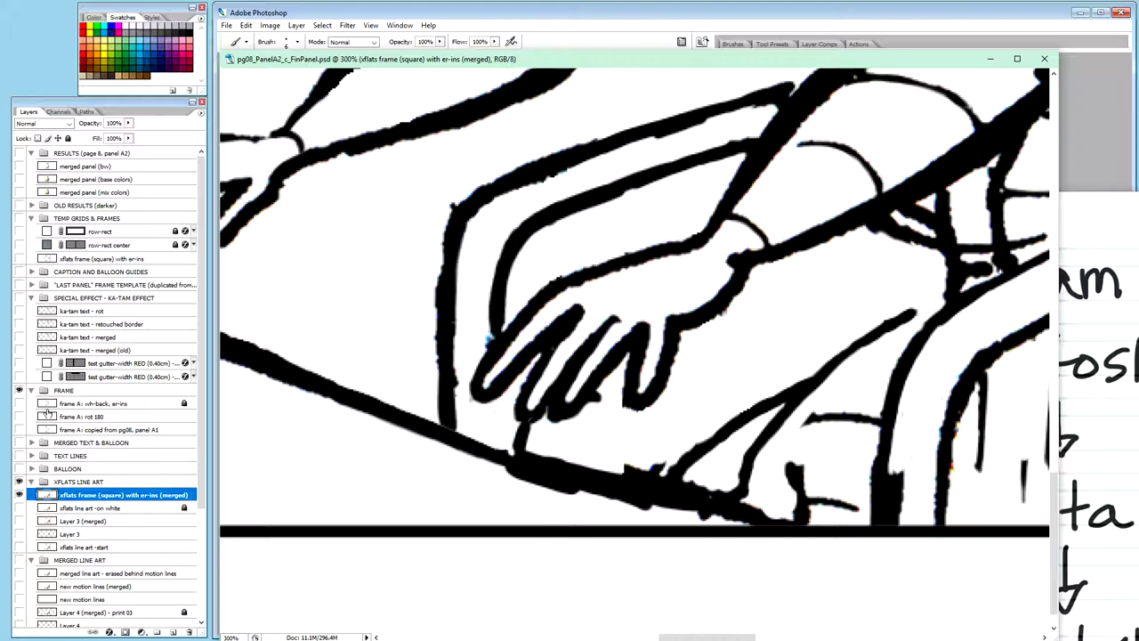
Step: Compare against the frame layer, ink a short stroke from the finger to the bottom border, then zoom to 100%
{"action": "left_click", "coordinate": [18, 403]}
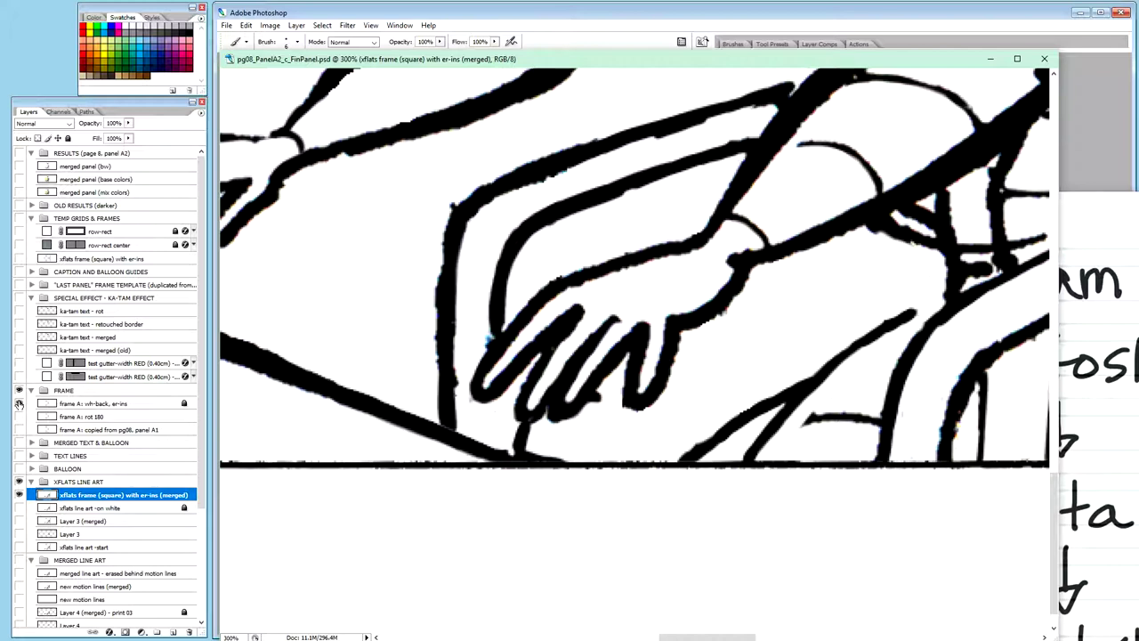
{"action": "left_click", "coordinate": [19, 403]}
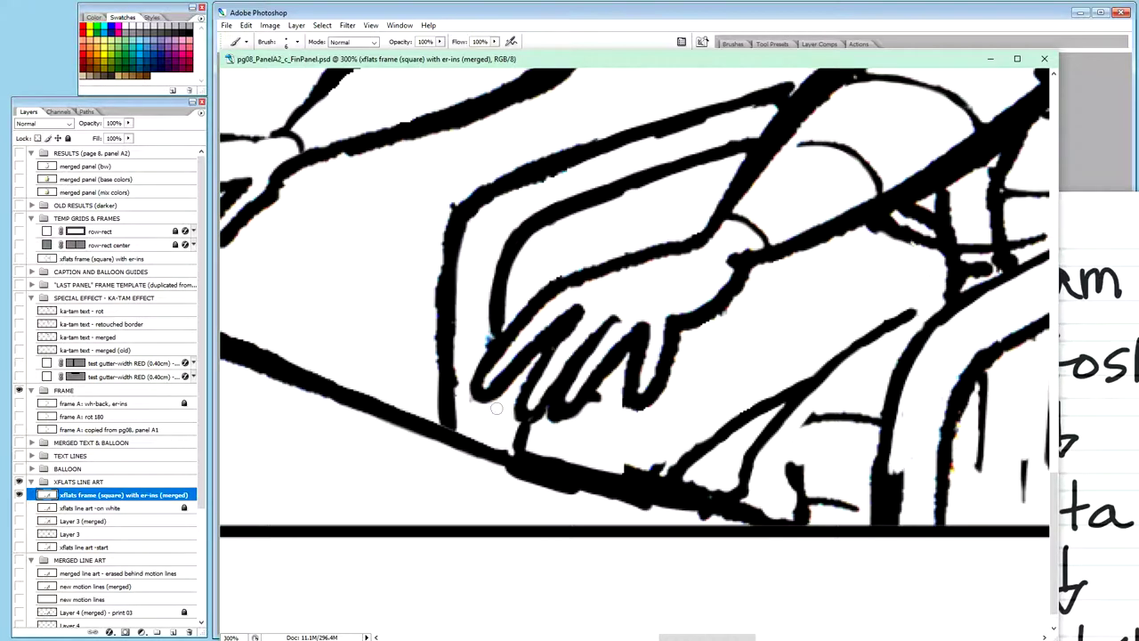
{"action": "left_click", "coordinate": [20, 403]}
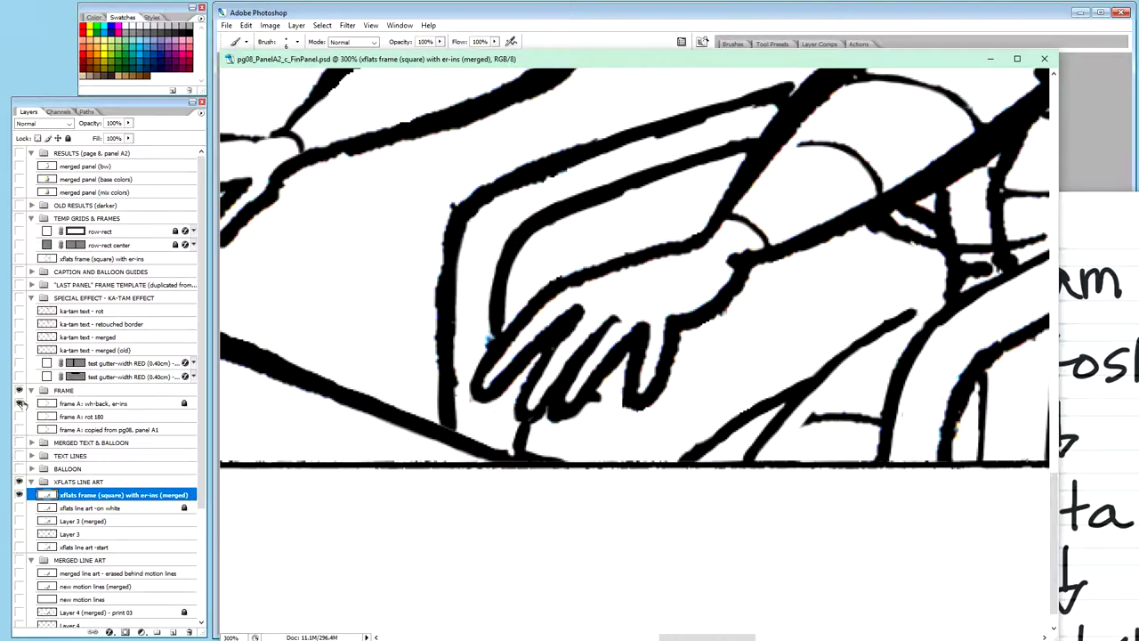
{"action": "left_click", "coordinate": [20, 403]}
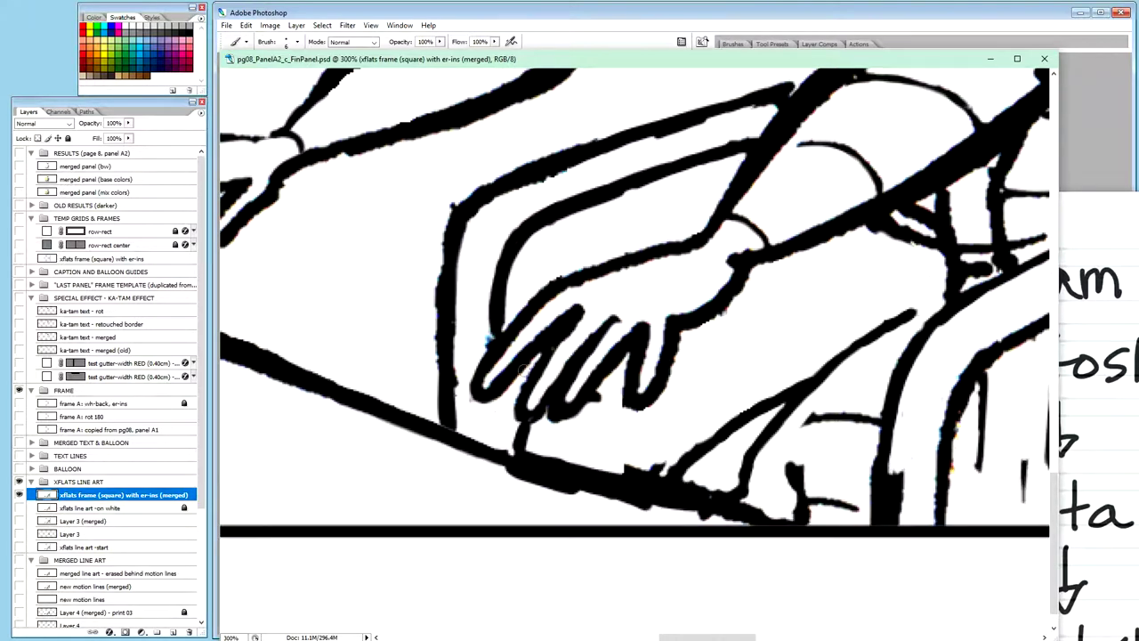
{"action": "left_click_drag", "start_coordinate": [496, 396], "coordinate": [508, 467]}
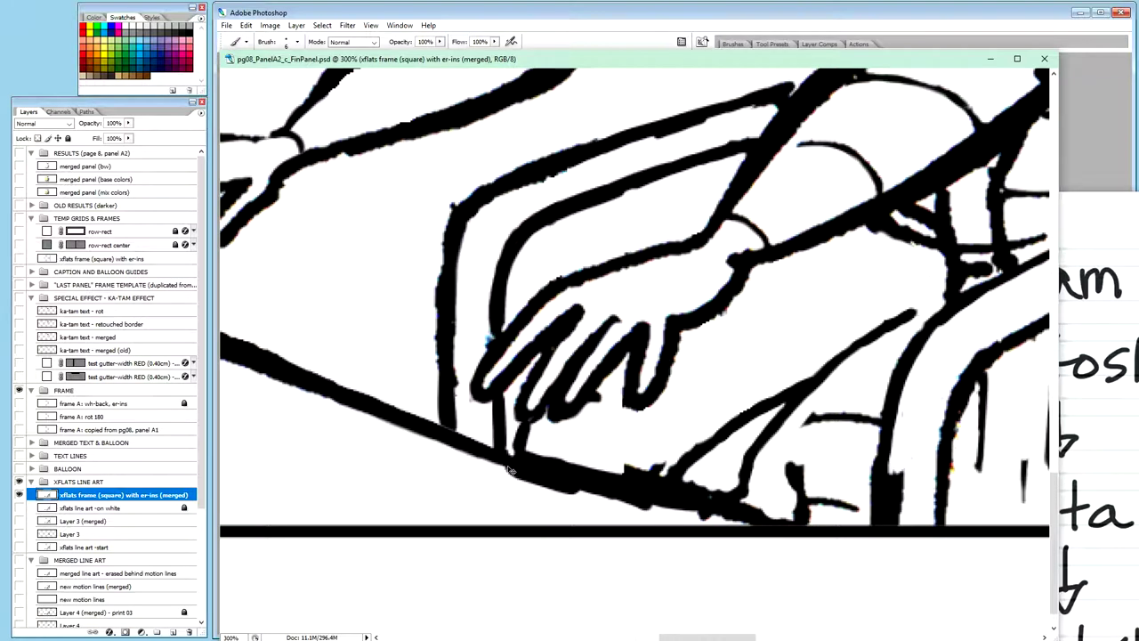
{"action": "key", "text": "ctrl+minus"}
{"action": "key", "text": "ctrl+minus"}
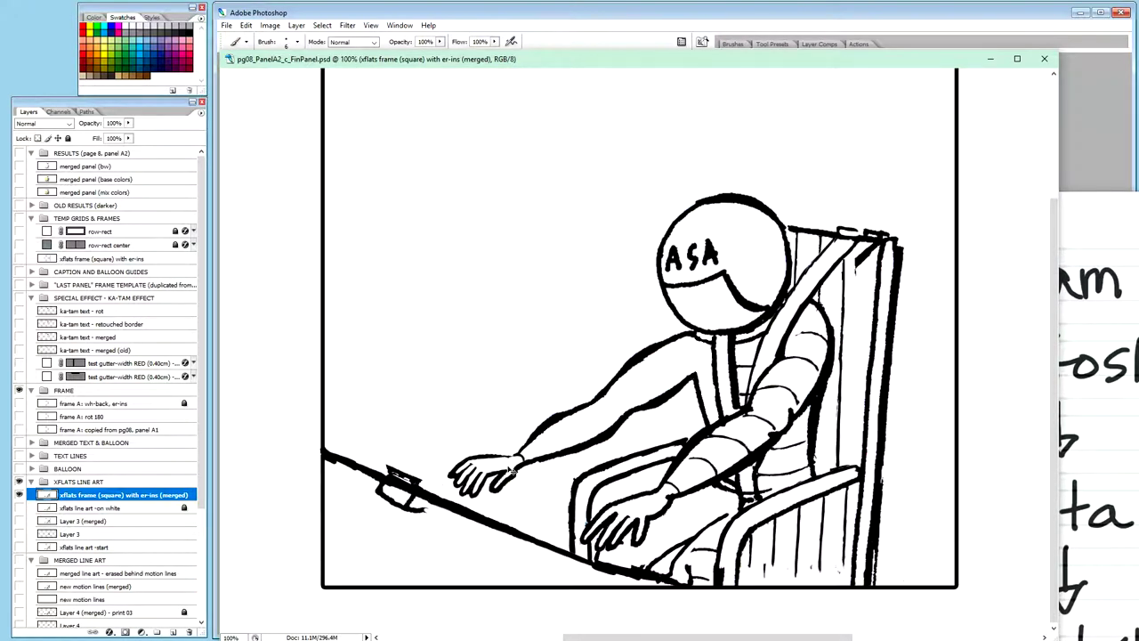
Step: At 300%, fill the small gap and thin notch in the line under the hand
{"action": "key", "text": "ctrl+plus"}
{"action": "key", "text": "ctrl+plus"}
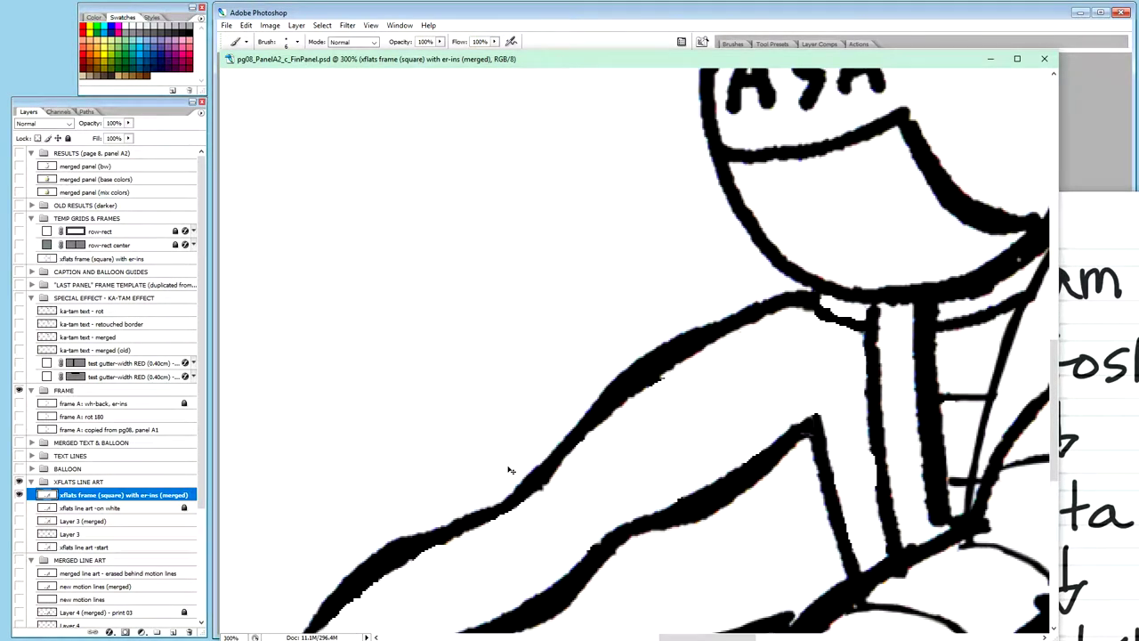
{"action": "key", "text": "space"}
{"action": "left_click_drag", "start_coordinate": [786, 356], "coordinate": [712, 107]}
{"action": "left_click_drag", "start_coordinate": [711, 463], "coordinate": [667, 234]}
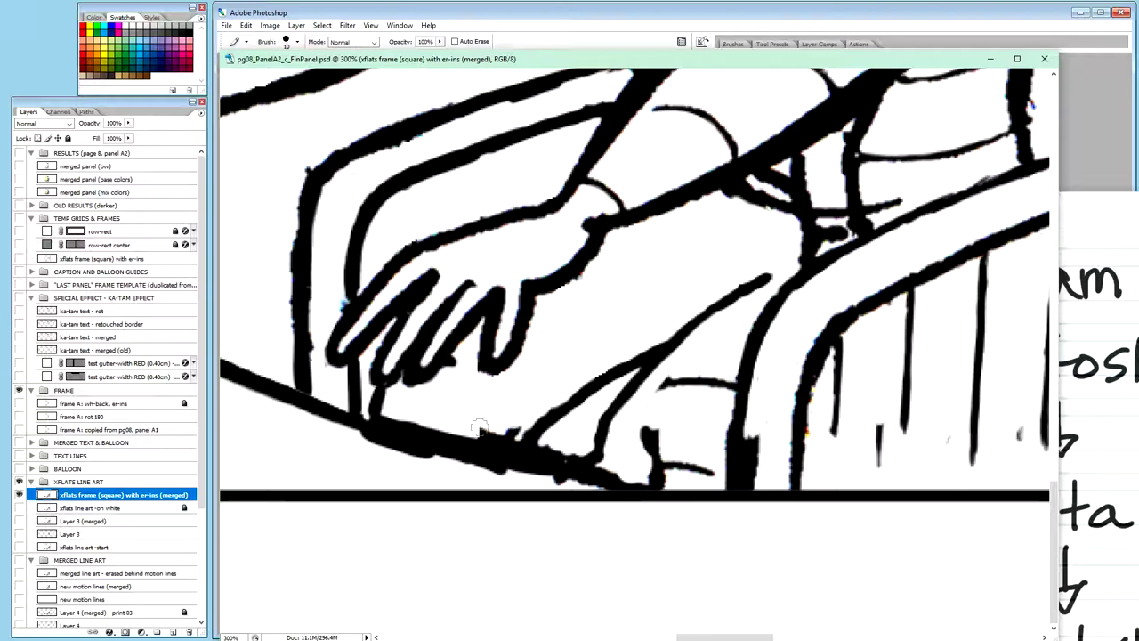
{"action": "mouse_move", "coordinate": [479, 428]}
{"action": "left_mouse_down"}
{"action": "mouse_move", "coordinate": [496, 419]}
{"action": "mouse_move", "coordinate": [472, 427]}
{"action": "mouse_move", "coordinate": [512, 429]}
{"action": "left_mouse_up"}
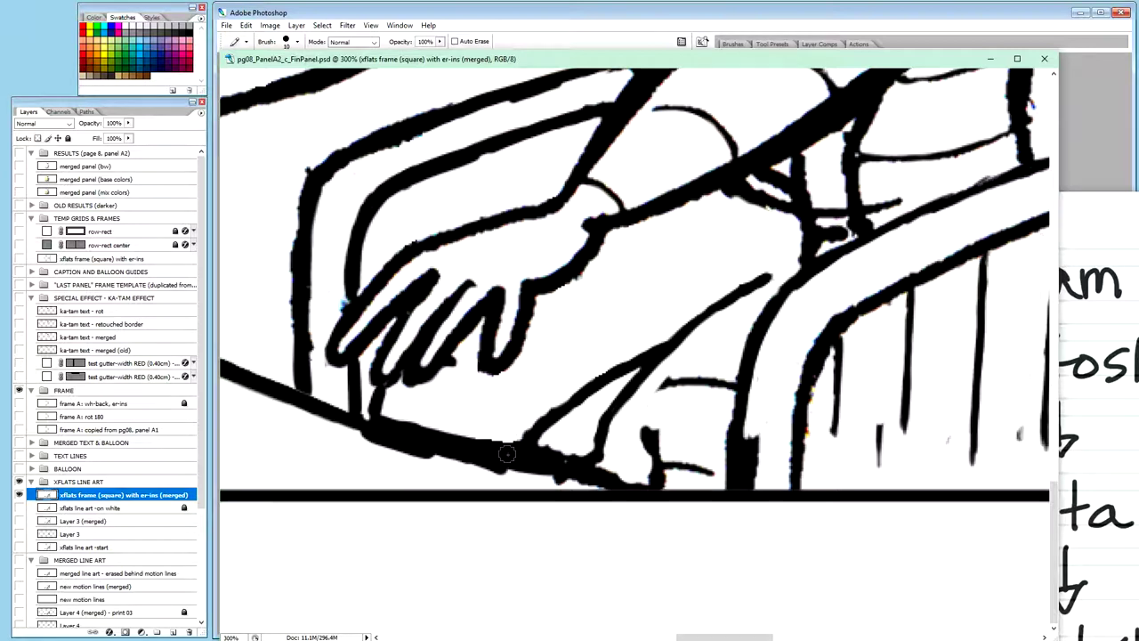
{"action": "left_click", "coordinate": [507, 454]}
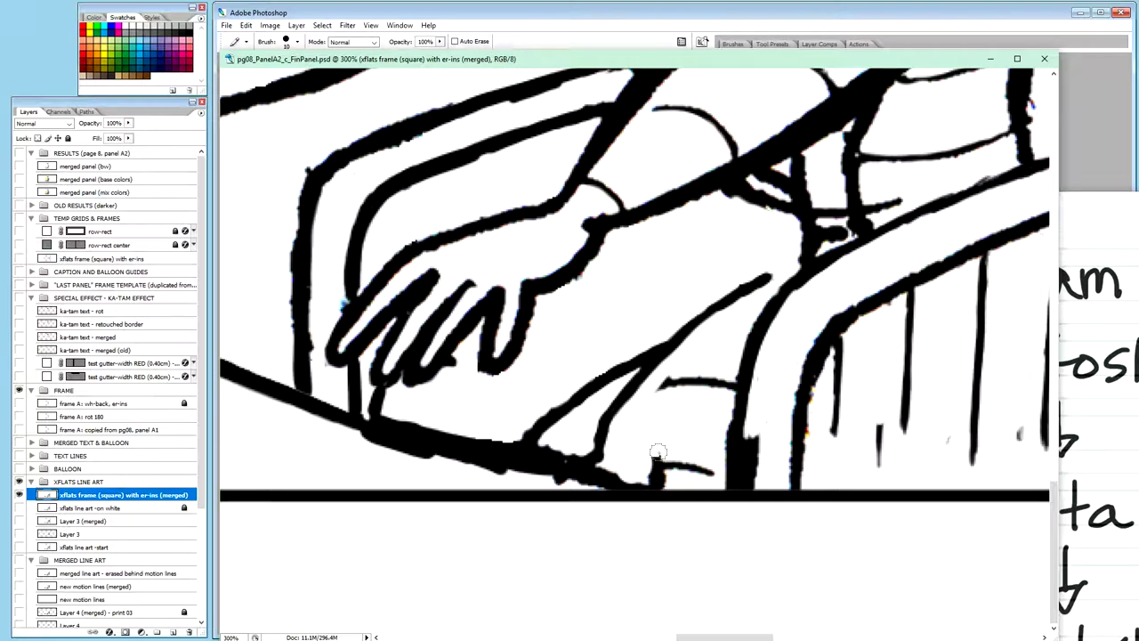
Step: Erase the stray ink bits, the bottom-border notch and the stray vertical strokes at the seat base
{"action": "mouse_move", "coordinate": [656, 451]}
{"action": "left_mouse_down"}
{"action": "mouse_move", "coordinate": [697, 448]}
{"action": "mouse_move", "coordinate": [665, 412]}
{"action": "mouse_move", "coordinate": [653, 461]}
{"action": "mouse_move", "coordinate": [672, 459]}
{"action": "mouse_move", "coordinate": [642, 472]}
{"action": "mouse_move", "coordinate": [667, 476]}
{"action": "mouse_move", "coordinate": [637, 476]}
{"action": "mouse_move", "coordinate": [707, 472]}
{"action": "left_mouse_up"}
{"action": "mouse_move", "coordinate": [678, 369]}
{"action": "left_mouse_down"}
{"action": "mouse_move", "coordinate": [681, 384]}
{"action": "mouse_move", "coordinate": [719, 364]}
{"action": "mouse_move", "coordinate": [723, 387]}
{"action": "left_mouse_up"}
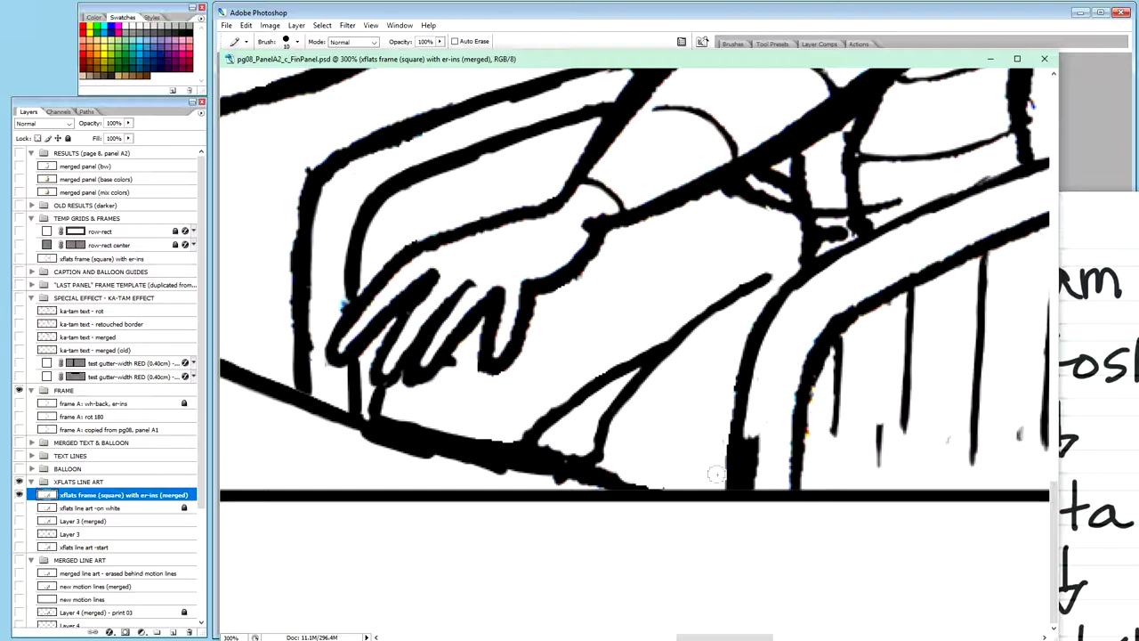
{"action": "left_click_drag", "start_coordinate": [717, 474], "coordinate": [712, 489]}
{"action": "mouse_move", "coordinate": [840, 391]}
{"action": "left_mouse_down"}
{"action": "mouse_move", "coordinate": [842, 418]}
{"action": "mouse_move", "coordinate": [838, 353]}
{"action": "left_mouse_up"}
{"action": "mouse_move", "coordinate": [919, 300]}
{"action": "left_mouse_down"}
{"action": "mouse_move", "coordinate": [900, 374]}
{"action": "mouse_move", "coordinate": [928, 390]}
{"action": "mouse_move", "coordinate": [919, 337]}
{"action": "mouse_move", "coordinate": [907, 431]}
{"action": "mouse_move", "coordinate": [894, 453]}
{"action": "mouse_move", "coordinate": [904, 416]}
{"action": "mouse_move", "coordinate": [882, 453]}
{"action": "left_mouse_up"}
{"action": "mouse_move", "coordinate": [899, 392]}
{"action": "left_mouse_down"}
{"action": "mouse_move", "coordinate": [969, 421]}
{"action": "mouse_move", "coordinate": [942, 449]}
{"action": "mouse_move", "coordinate": [978, 445]}
{"action": "mouse_move", "coordinate": [977, 435]}
{"action": "mouse_move", "coordinate": [967, 453]}
{"action": "mouse_move", "coordinate": [982, 260]}
{"action": "left_mouse_up"}
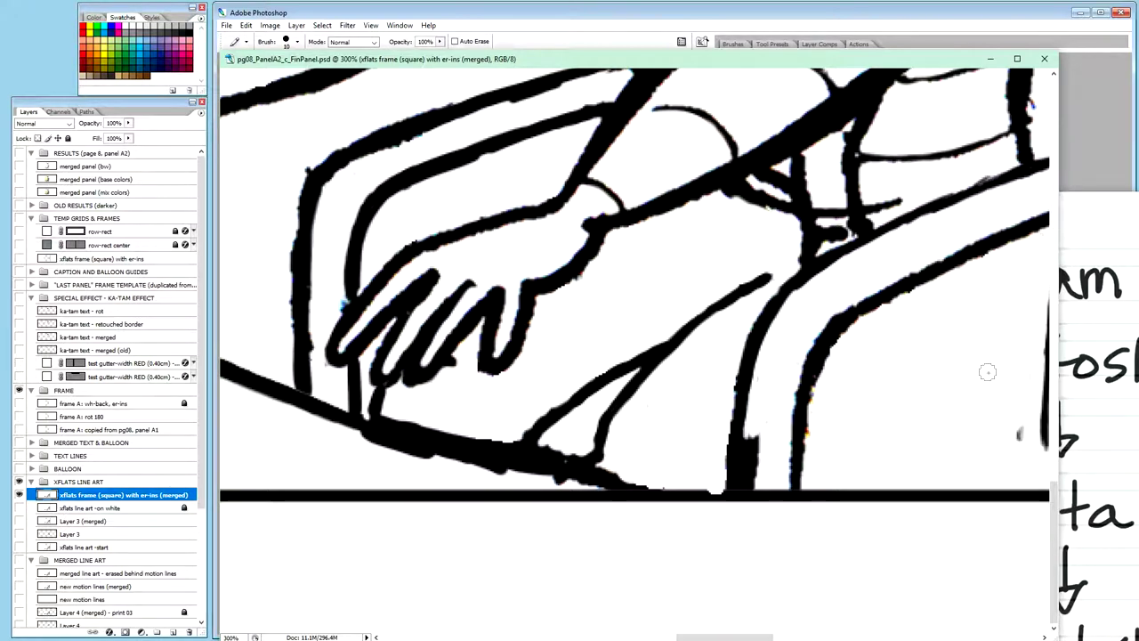
{"action": "key", "text": "space"}
{"action": "left_click_drag", "start_coordinate": [921, 372], "coordinate": [699, 362]}
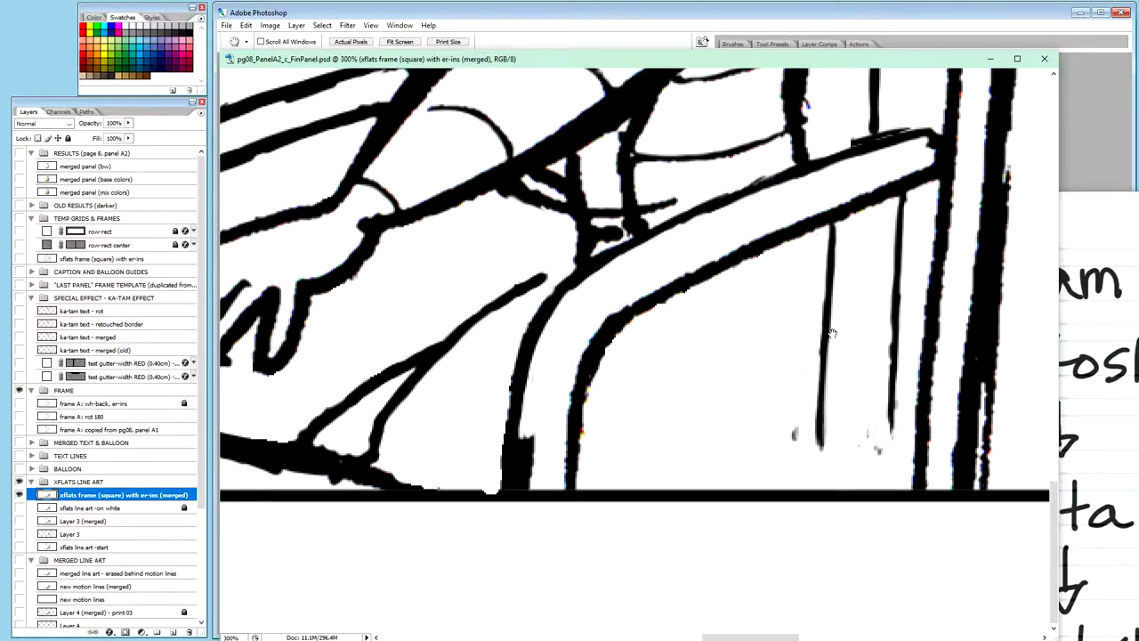
Step: White out the thin vertical seat lines and specks, thin the inner edge, then zoom out to 66.7%
{"action": "key", "text": "b"}
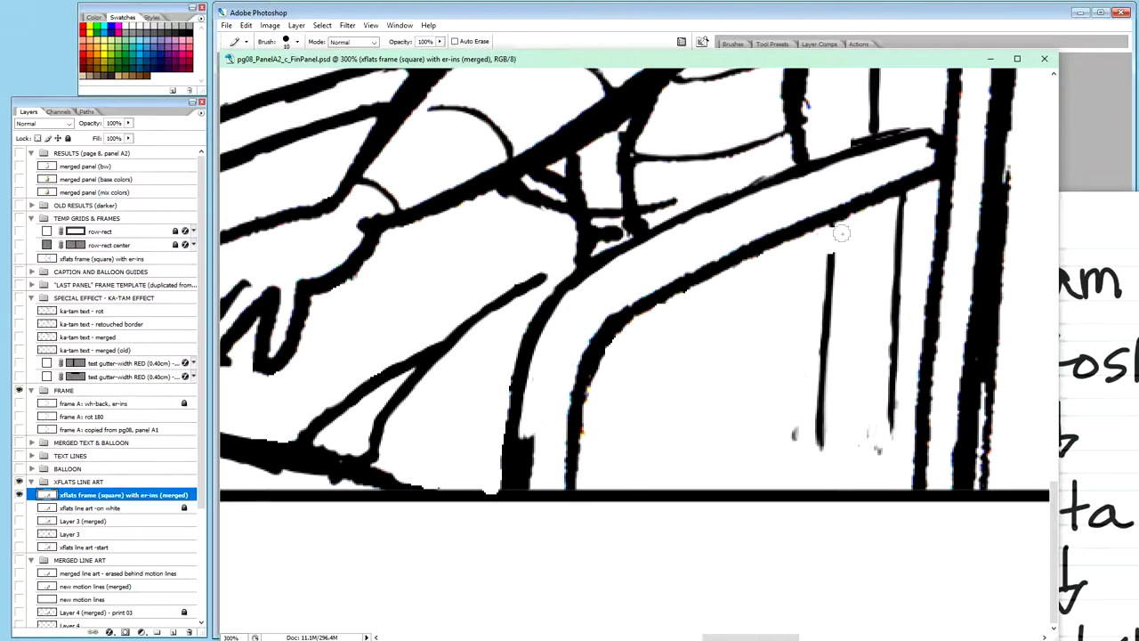
{"action": "mouse_move", "coordinate": [829, 251]}
{"action": "left_mouse_down"}
{"action": "mouse_move", "coordinate": [837, 356]}
{"action": "mouse_move", "coordinate": [827, 265]}
{"action": "left_mouse_up"}
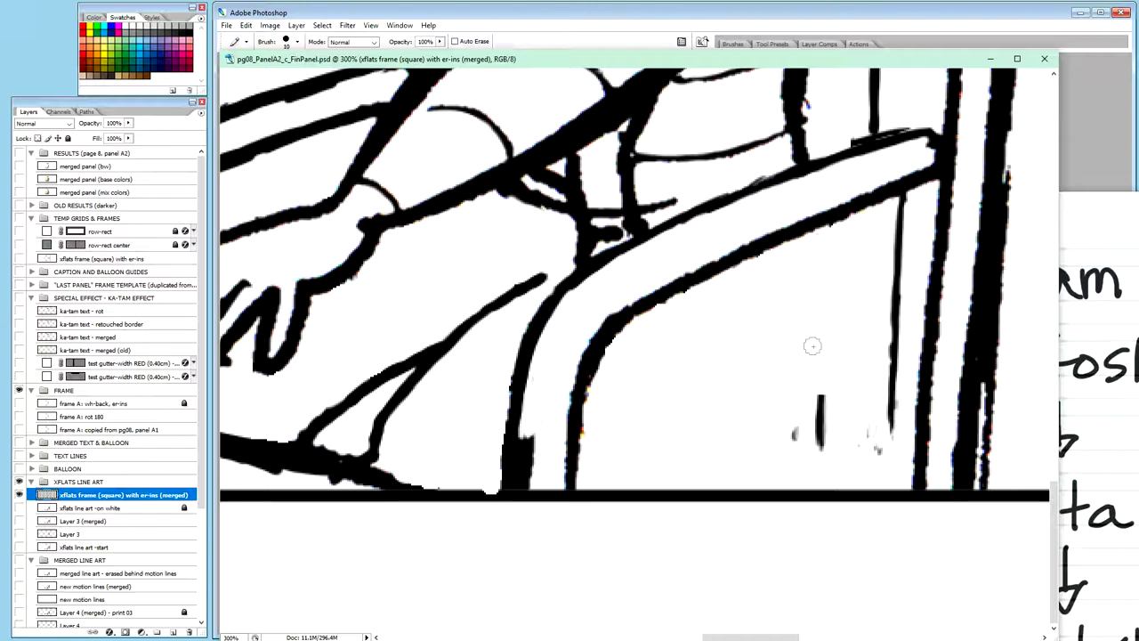
{"action": "mouse_move", "coordinate": [811, 341]}
{"action": "left_mouse_down"}
{"action": "mouse_move", "coordinate": [826, 394]}
{"action": "mouse_move", "coordinate": [801, 453]}
{"action": "mouse_move", "coordinate": [789, 448]}
{"action": "left_mouse_up"}
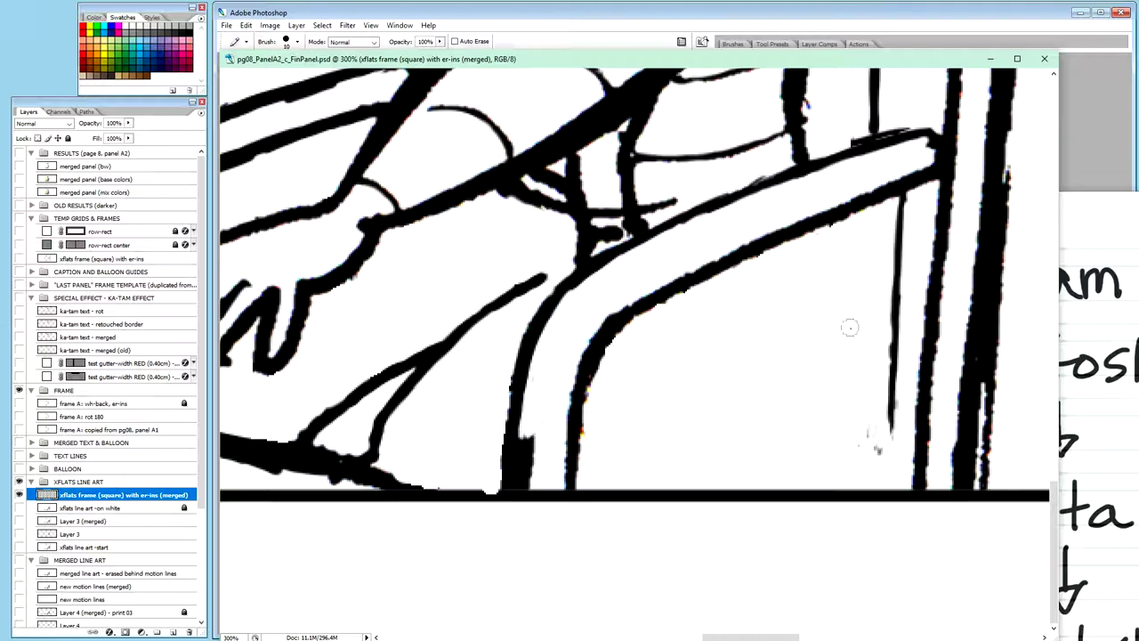
{"action": "left_click_drag", "start_coordinate": [881, 449], "coordinate": [902, 203]}
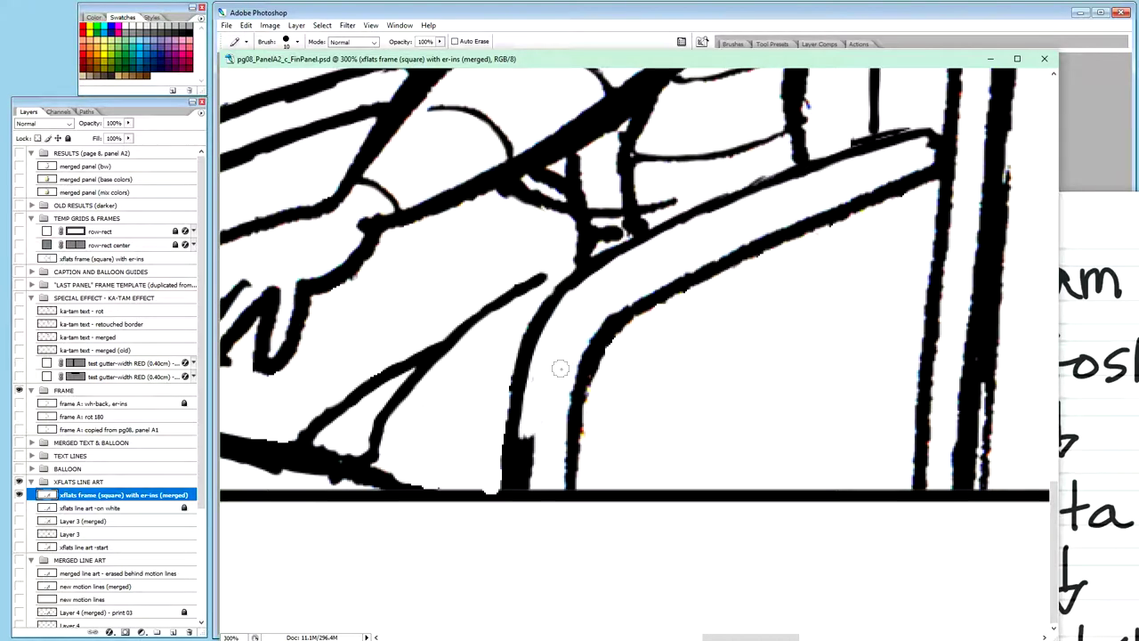
{"action": "mouse_move", "coordinate": [543, 450]}
{"action": "left_mouse_down"}
{"action": "mouse_move", "coordinate": [532, 471]}
{"action": "mouse_move", "coordinate": [530, 436]}
{"action": "mouse_move", "coordinate": [527, 473]}
{"action": "left_mouse_up"}
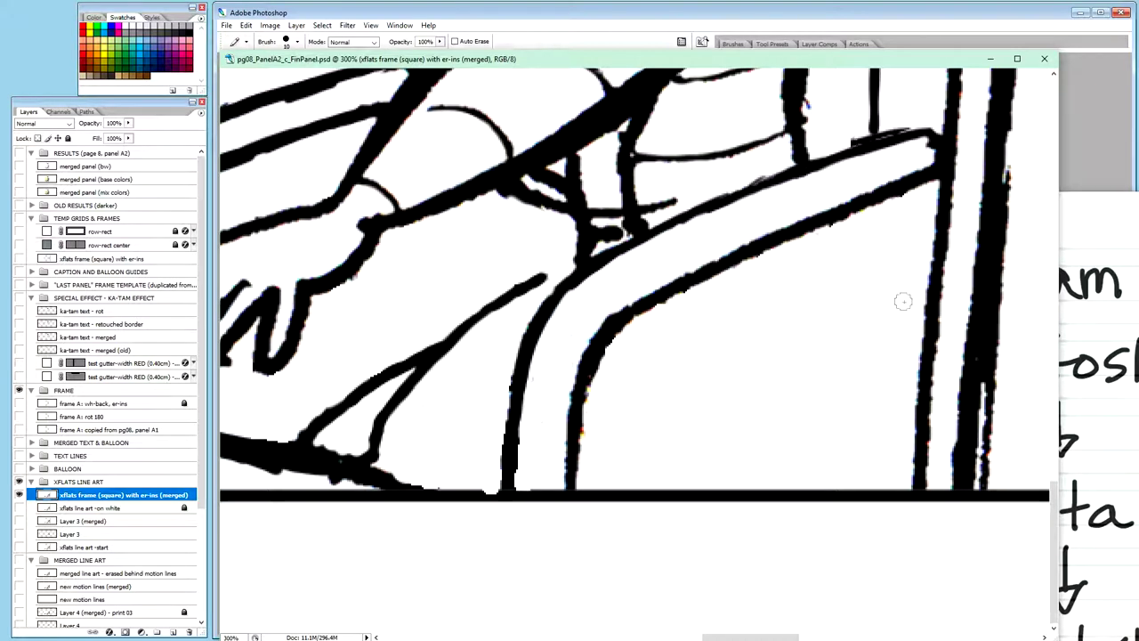
{"action": "mouse_move", "coordinate": [834, 286]}
{"action": "left_mouse_down"}
{"action": "mouse_move", "coordinate": [775, 273]}
{"action": "mouse_move", "coordinate": [819, 414]}
{"action": "mouse_move", "coordinate": [828, 427]}
{"action": "mouse_move", "coordinate": [854, 422]}
{"action": "mouse_move", "coordinate": [988, 555]}
{"action": "mouse_move", "coordinate": [810, 356]}
{"action": "left_mouse_up"}
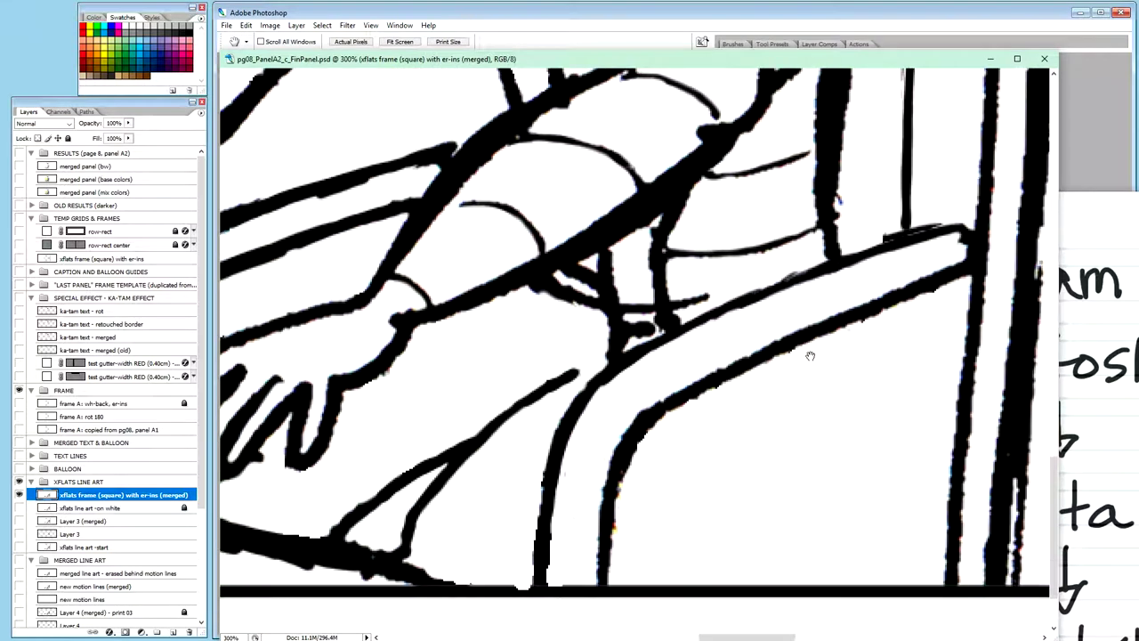
{"action": "left_click", "coordinate": [810, 356], "text": "alt"}
{"action": "left_click", "coordinate": [781, 361], "text": "alt"}
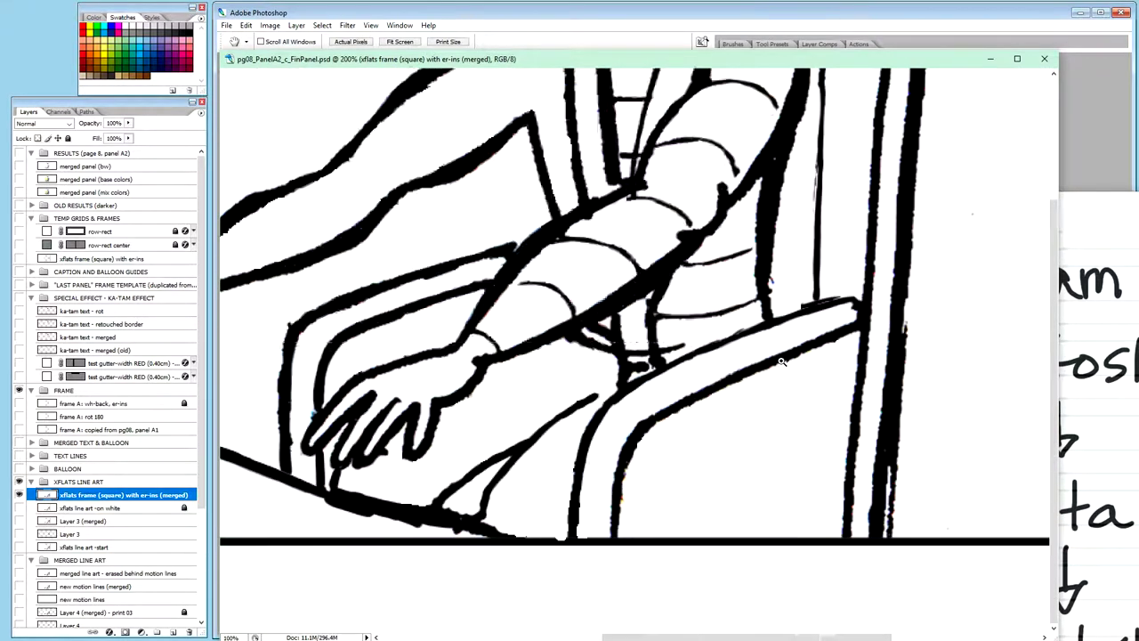
{"action": "left_click", "coordinate": [782, 361], "text": "alt"}
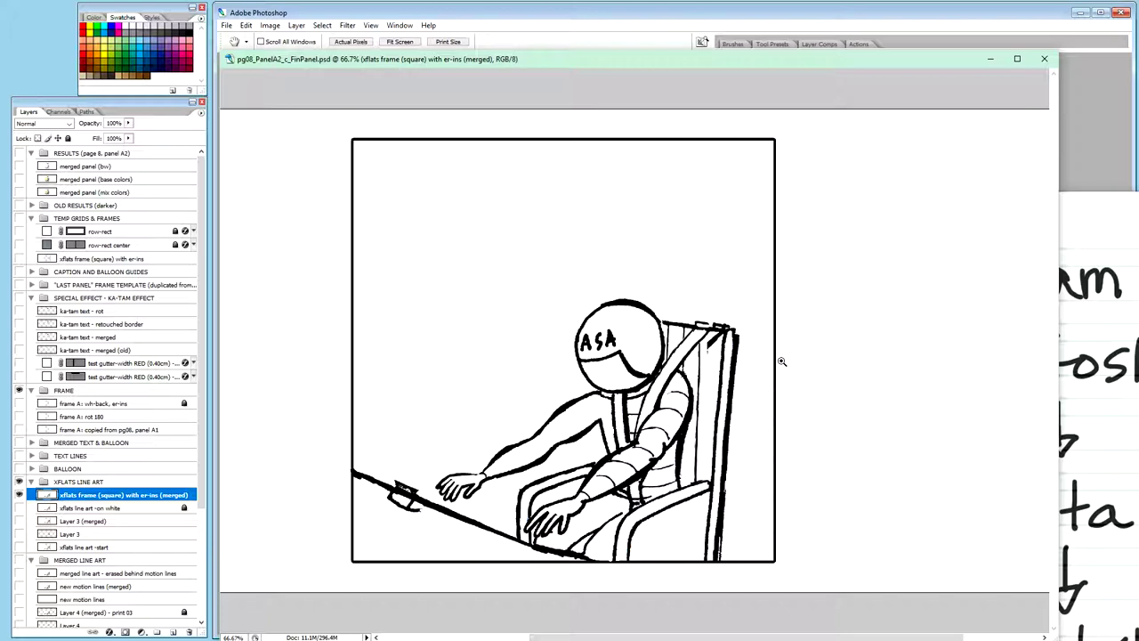
Step: Zoom in on the sleeve and try a white Pencil patch on its line, then undo it
{"action": "key", "text": "ctrl+plus"}
{"action": "key", "text": "ctrl+plus"}
{"action": "key", "text": "ctrl+plus"}
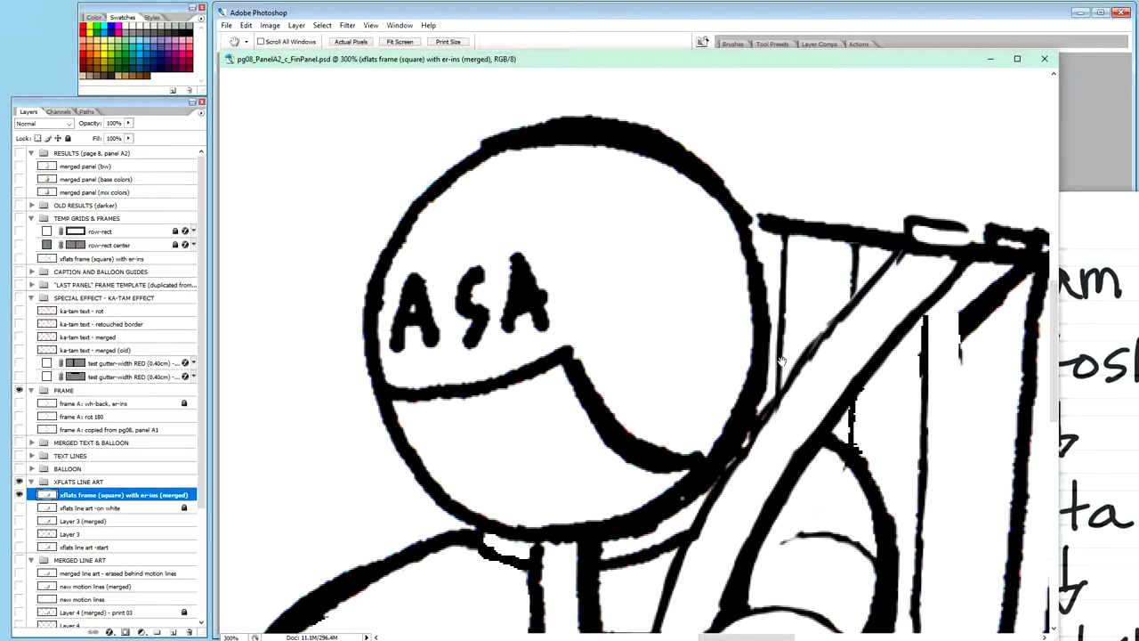
{"action": "scroll", "coordinate": [829, 378], "scroll_direction": "down", "scroll_amount": 10}
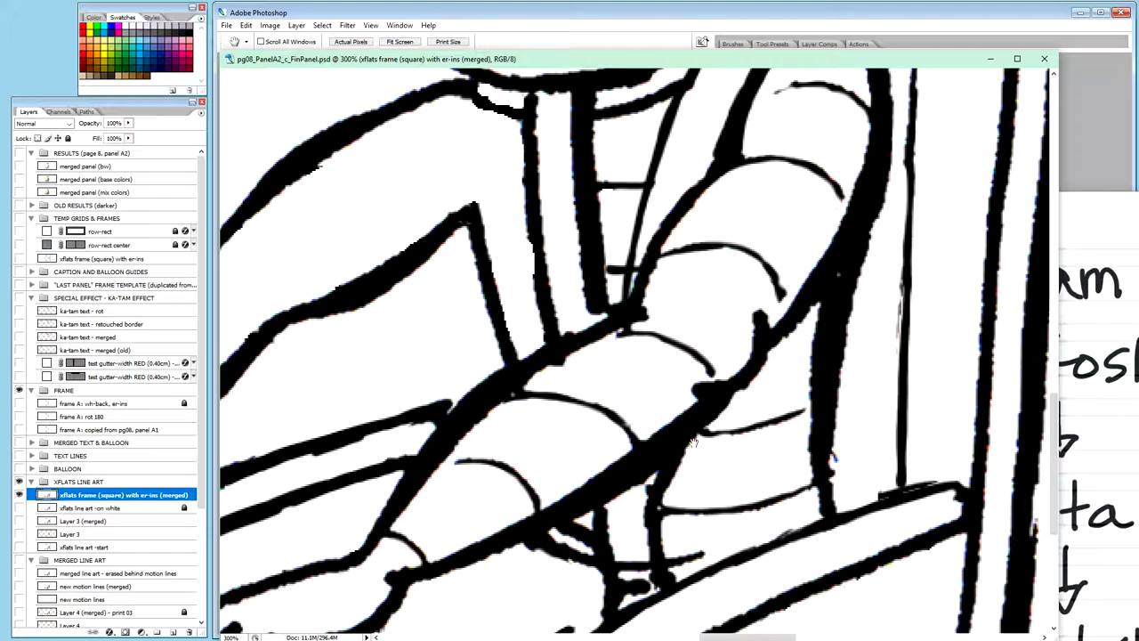
{"action": "key", "text": "b"}
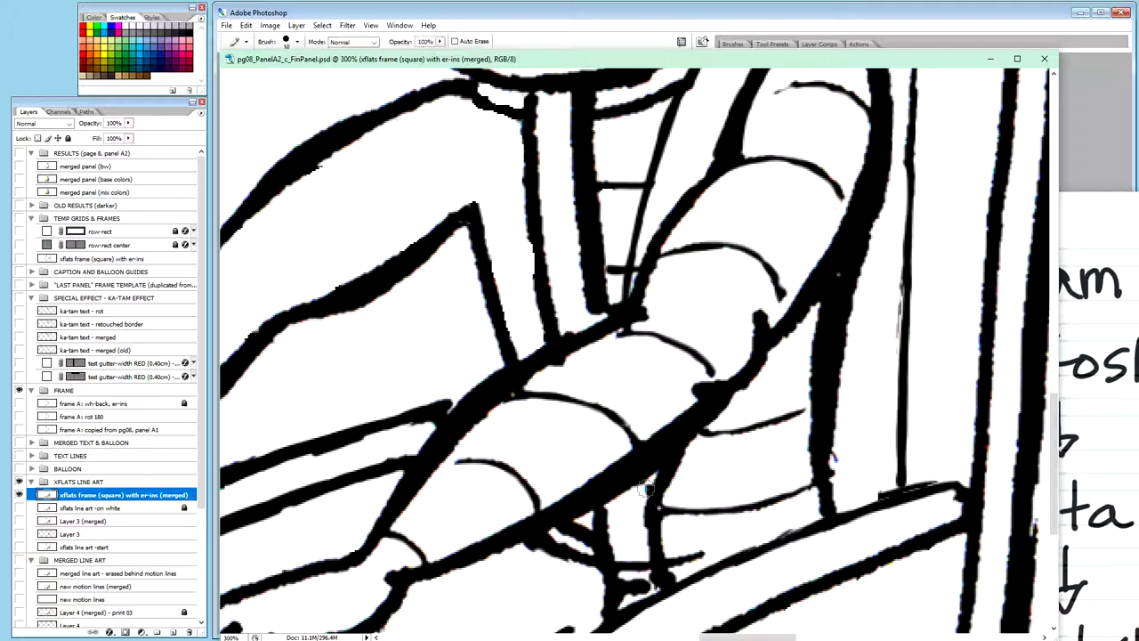
{"action": "mouse_move", "coordinate": [649, 485]}
{"action": "left_mouse_down"}
{"action": "mouse_move", "coordinate": [638, 529]}
{"action": "mouse_move", "coordinate": [651, 504]}
{"action": "left_mouse_up"}
{"action": "left_click_drag", "start_coordinate": [646, 480], "coordinate": [649, 468]}
{"action": "key", "text": "ctrl+z"}
Step: Erase the thin curved band lines along the upper curve and across the sleeve
{"action": "mouse_move", "coordinate": [675, 253]}
{"action": "left_mouse_down"}
{"action": "mouse_move", "coordinate": [731, 242]}
{"action": "mouse_move", "coordinate": [752, 251]}
{"action": "mouse_move", "coordinate": [779, 292]}
{"action": "mouse_move", "coordinate": [770, 288]}
{"action": "left_mouse_up"}
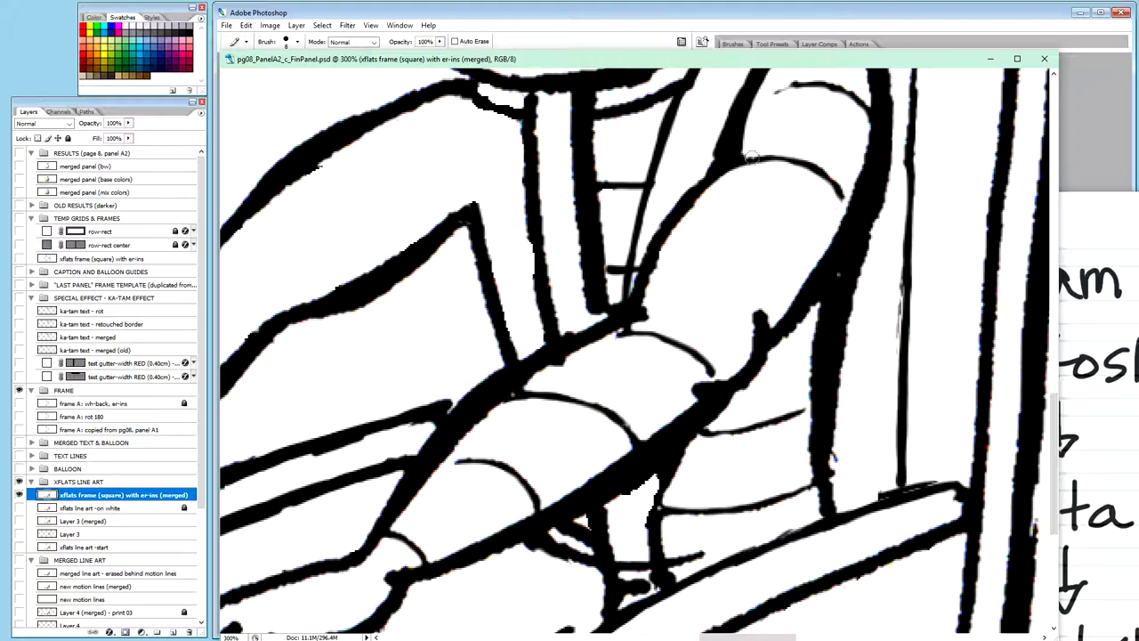
{"action": "mouse_move", "coordinate": [753, 158]}
{"action": "left_mouse_down"}
{"action": "mouse_move", "coordinate": [794, 152]}
{"action": "mouse_move", "coordinate": [779, 156]}
{"action": "mouse_move", "coordinate": [838, 190]}
{"action": "left_mouse_up"}
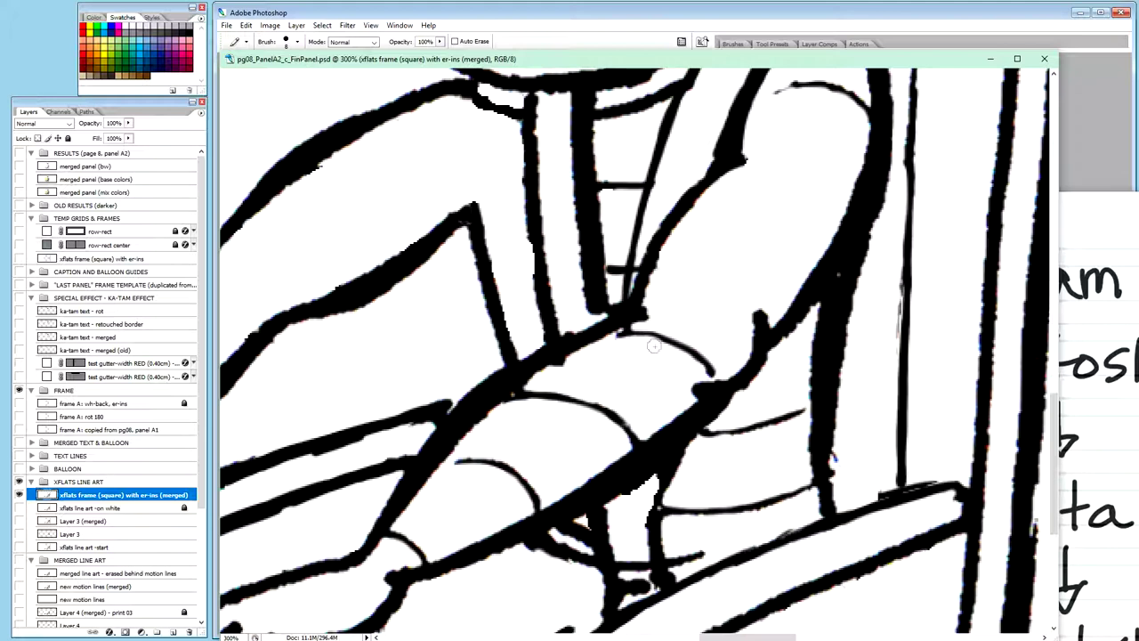
{"action": "mouse_move", "coordinate": [653, 346]}
{"action": "left_mouse_down"}
{"action": "mouse_move", "coordinate": [611, 362]}
{"action": "mouse_move", "coordinate": [654, 326]}
{"action": "mouse_move", "coordinate": [658, 301]}
{"action": "mouse_move", "coordinate": [648, 352]}
{"action": "mouse_move", "coordinate": [667, 339]}
{"action": "mouse_move", "coordinate": [705, 353]}
{"action": "mouse_move", "coordinate": [691, 346]}
{"action": "mouse_move", "coordinate": [709, 367]}
{"action": "mouse_move", "coordinate": [683, 358]}
{"action": "mouse_move", "coordinate": [636, 423]}
{"action": "mouse_move", "coordinate": [649, 428]}
{"action": "mouse_move", "coordinate": [624, 445]}
{"action": "mouse_move", "coordinate": [583, 406]}
{"action": "mouse_move", "coordinate": [605, 409]}
{"action": "mouse_move", "coordinate": [532, 403]}
{"action": "mouse_move", "coordinate": [553, 401]}
{"action": "mouse_move", "coordinate": [531, 402]}
{"action": "mouse_move", "coordinate": [540, 391]}
{"action": "mouse_move", "coordinate": [492, 459]}
{"action": "mouse_move", "coordinate": [458, 464]}
{"action": "mouse_move", "coordinate": [536, 468]}
{"action": "mouse_move", "coordinate": [538, 503]}
{"action": "left_mouse_up"}
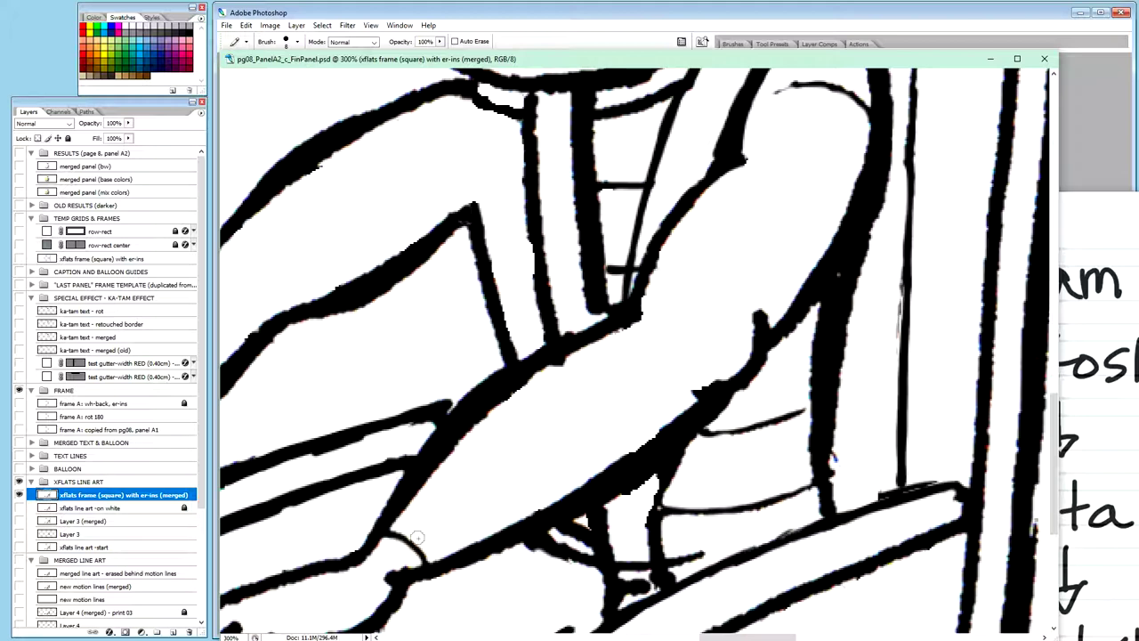
{"action": "key", "text": "space"}
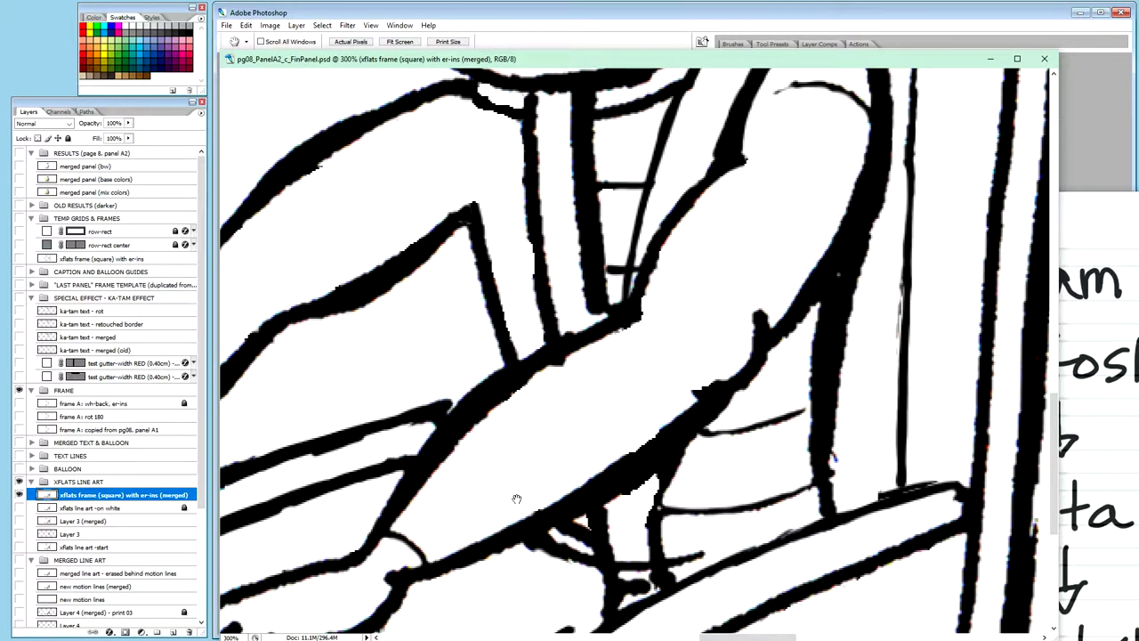
Step: Pan across the hand close-up, then return to 100% to see the whole panel
{"action": "mouse_move", "coordinate": [516, 499]}
{"action": "left_mouse_down"}
{"action": "mouse_move", "coordinate": [755, 285]}
{"action": "mouse_move", "coordinate": [705, 297]}
{"action": "left_mouse_up"}
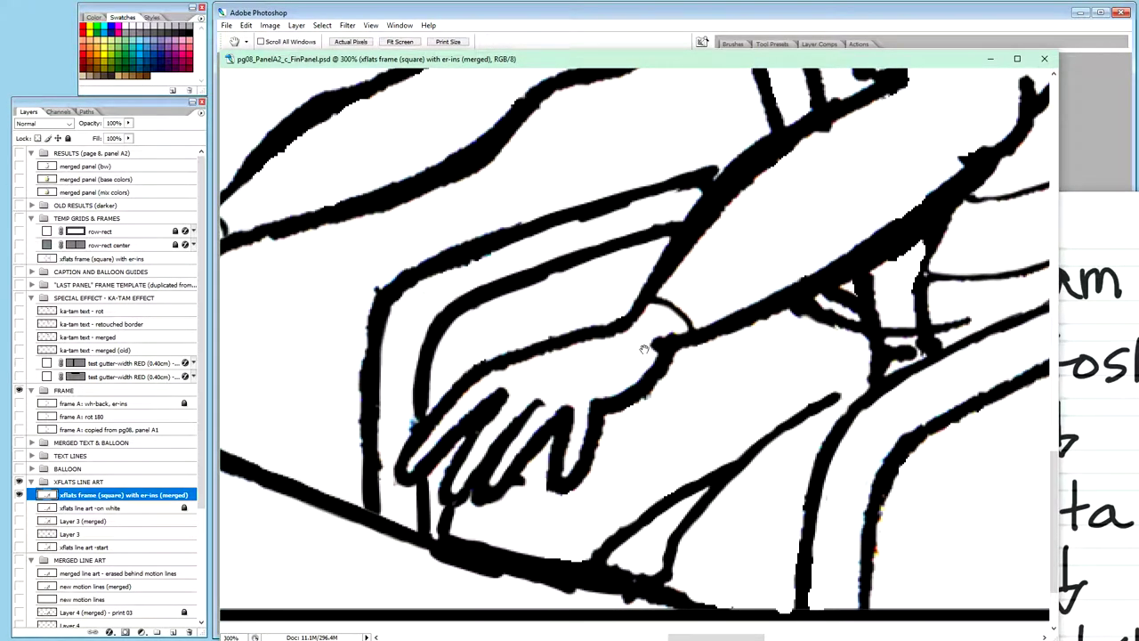
{"action": "key", "text": "b"}
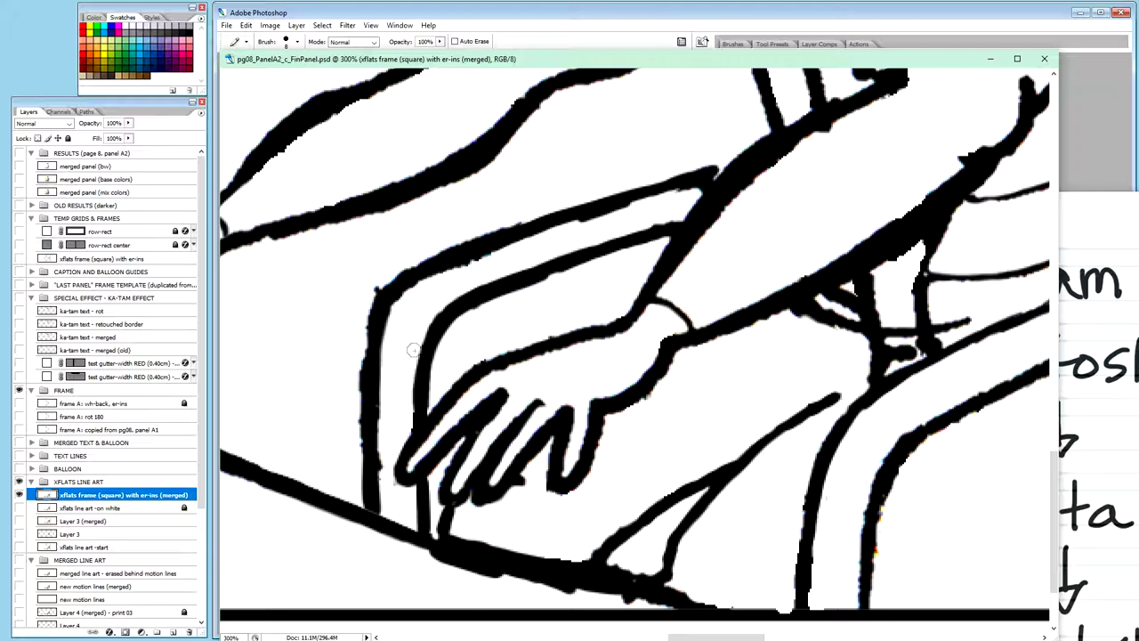
{"action": "key", "text": "space"}
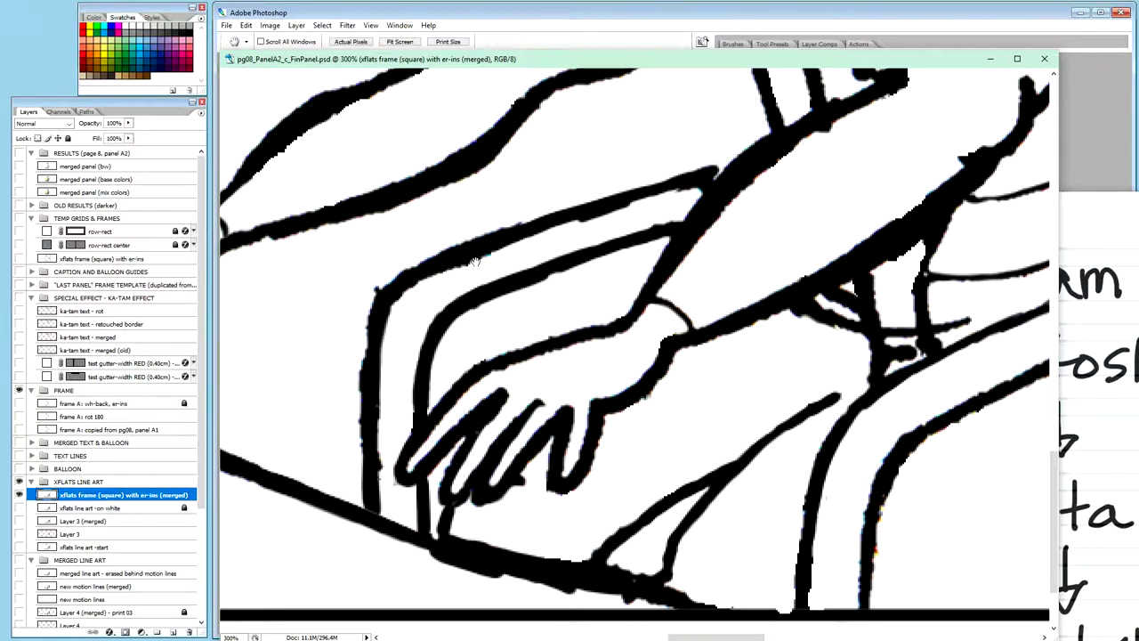
{"action": "left_click_drag", "start_coordinate": [454, 267], "coordinate": [580, 374]}
{"action": "key", "text": "ctrl+alt+0"}
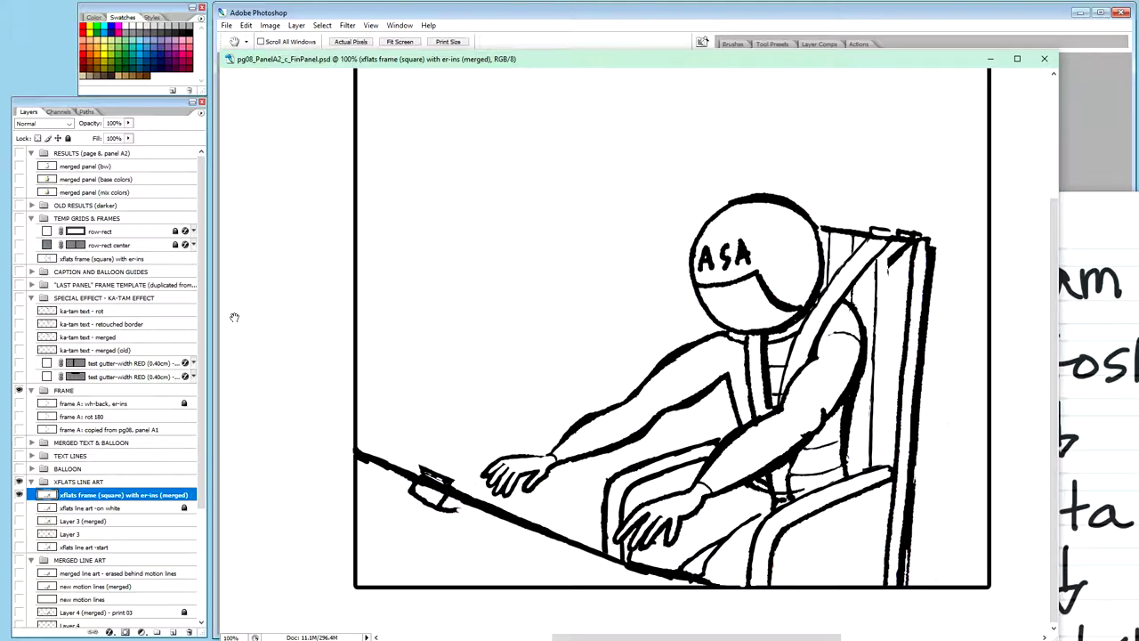
{"action": "left_click", "coordinate": [20, 403]}
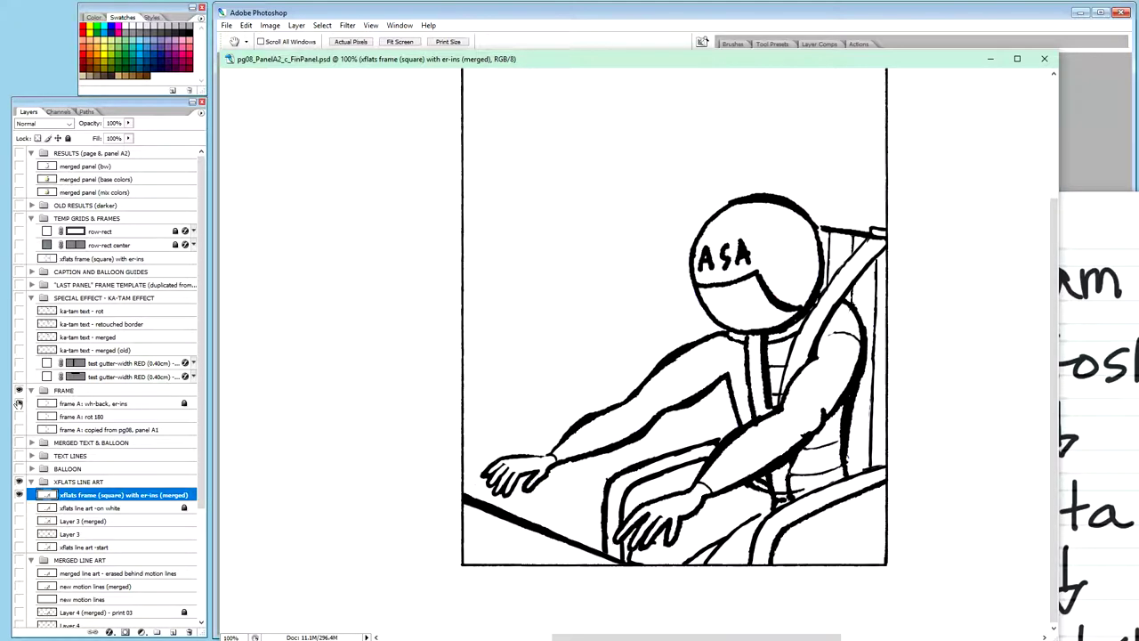
{"action": "left_click", "coordinate": [17, 403]}
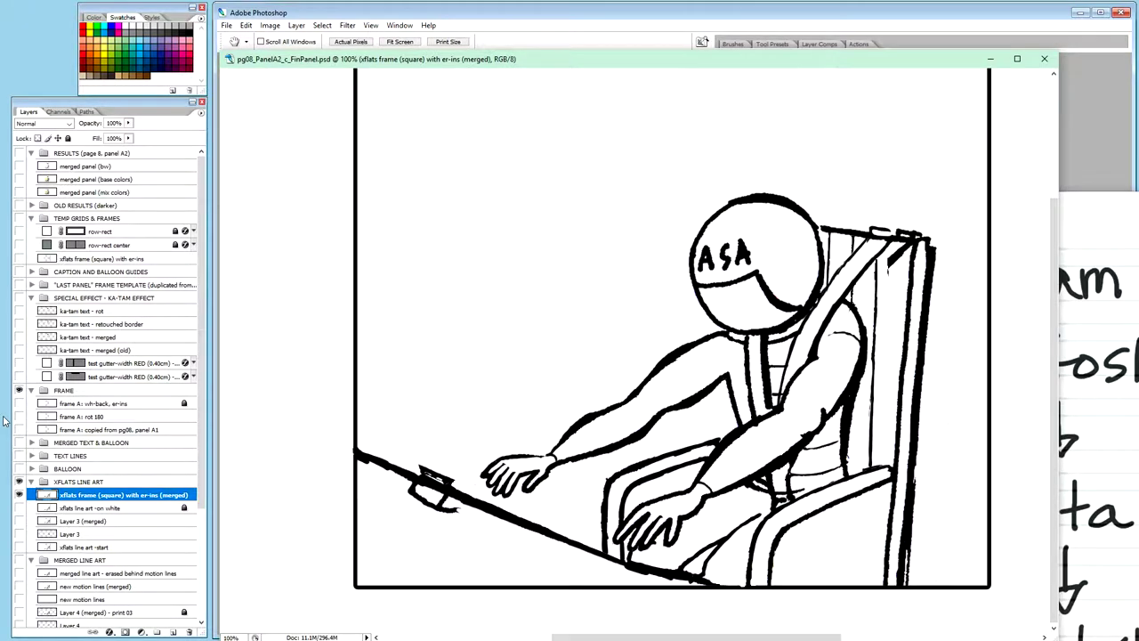
{"action": "key", "text": "ctrl+plus"}
{"action": "key", "text": "ctrl+plus"}
Step: Paint out the guard shape on the diagonal line left of the hand in white
{"action": "left_click_drag", "start_coordinate": [609, 353], "coordinate": [726, 266]}
{"action": "key", "text": "b"}
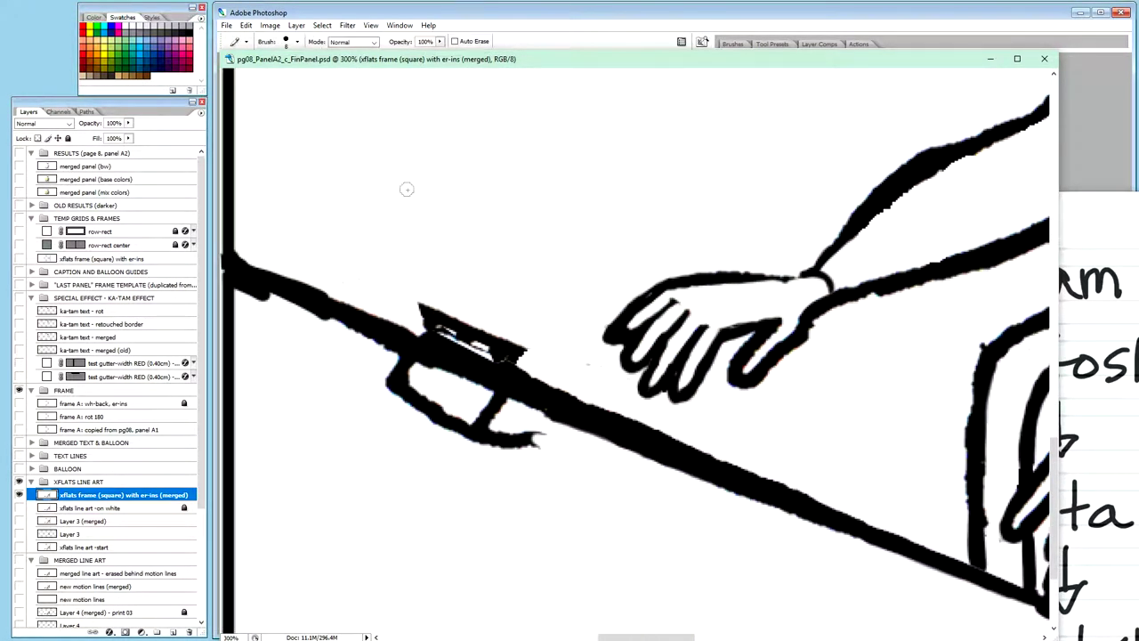
{"action": "mouse_move", "coordinate": [414, 407]}
{"action": "left_mouse_down"}
{"action": "mouse_move", "coordinate": [445, 421]}
{"action": "mouse_move", "coordinate": [413, 395]}
{"action": "mouse_move", "coordinate": [422, 401]}
{"action": "mouse_move", "coordinate": [359, 383]}
{"action": "mouse_move", "coordinate": [415, 379]}
{"action": "mouse_move", "coordinate": [390, 362]}
{"action": "mouse_move", "coordinate": [483, 398]}
{"action": "mouse_move", "coordinate": [509, 420]}
{"action": "mouse_move", "coordinate": [507, 446]}
{"action": "mouse_move", "coordinate": [483, 425]}
{"action": "mouse_move", "coordinate": [458, 439]}
{"action": "mouse_move", "coordinate": [528, 439]}
{"action": "left_mouse_up"}
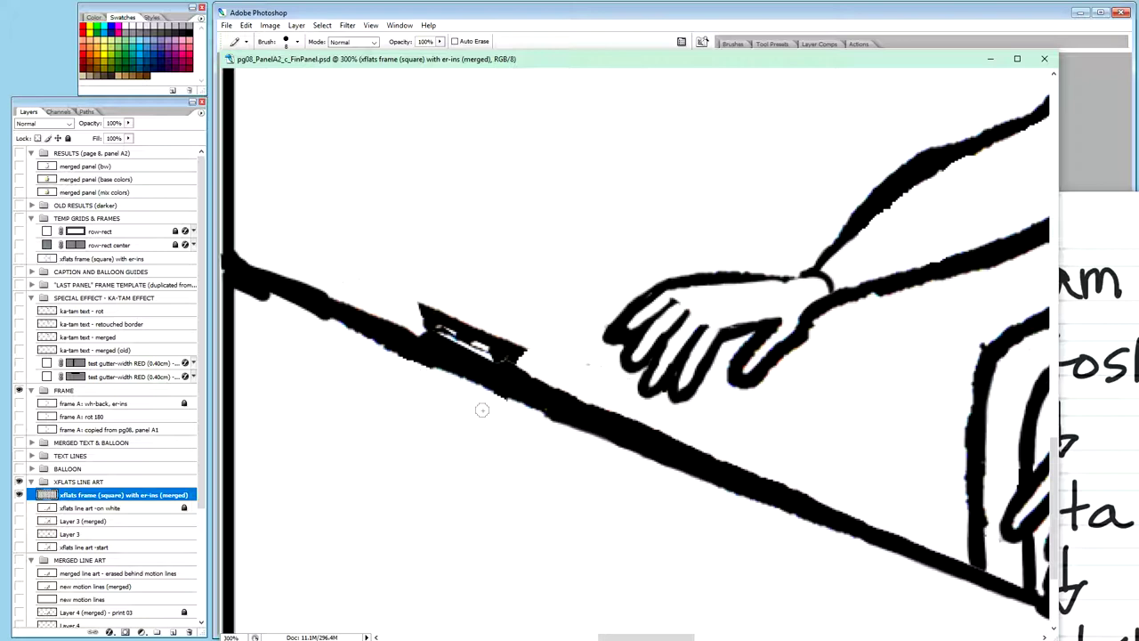
{"action": "mouse_move", "coordinate": [459, 318]}
{"action": "left_mouse_down"}
{"action": "mouse_move", "coordinate": [395, 287]}
{"action": "mouse_move", "coordinate": [436, 309]}
{"action": "mouse_move", "coordinate": [411, 307]}
{"action": "mouse_move", "coordinate": [521, 362]}
{"action": "mouse_move", "coordinate": [471, 323]}
{"action": "left_mouse_up"}
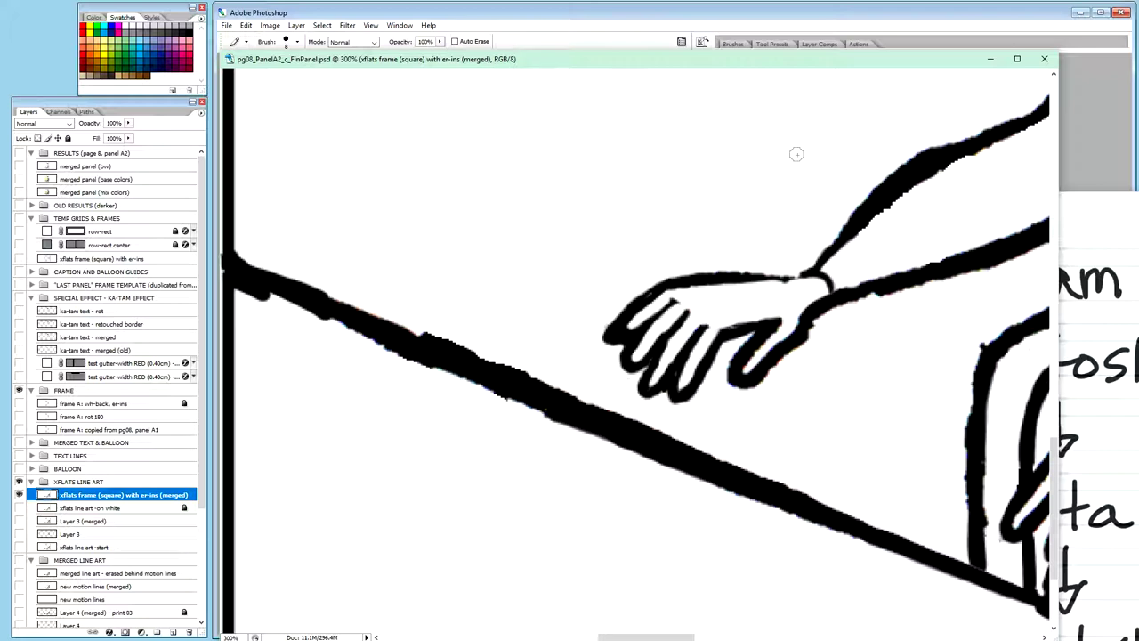
{"action": "key", "text": "ctrl+plus"}
{"action": "key", "text": "ctrl+plus"}
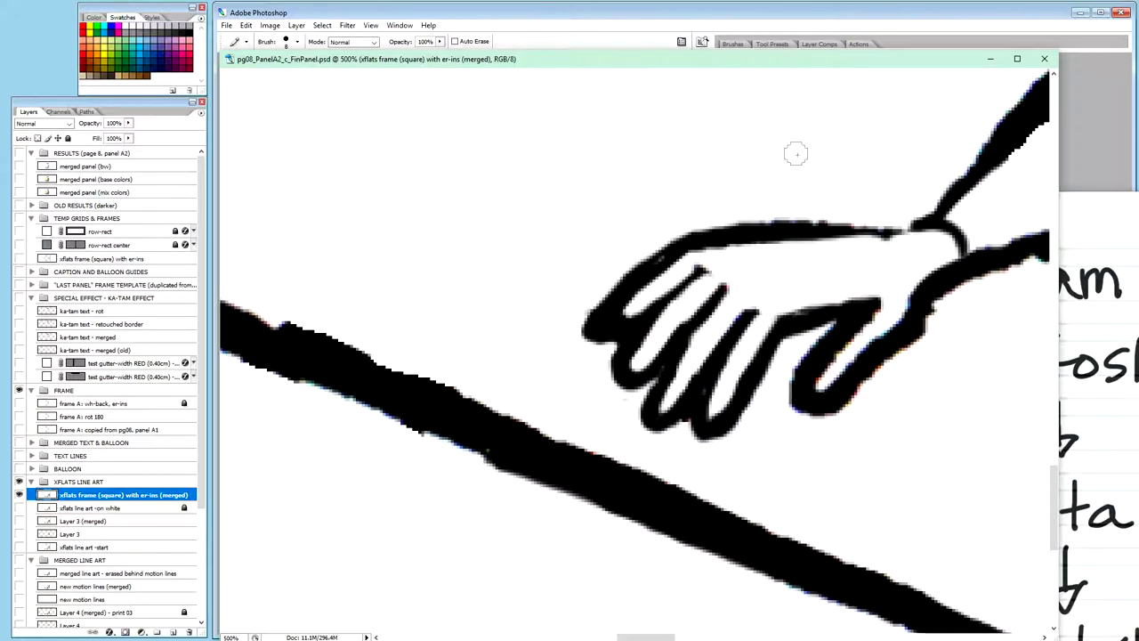
Step: Fill the gap in the wrist line with black using the Pencil
{"action": "key", "text": "space"}
{"action": "mouse_move", "coordinate": [730, 183]}
{"action": "left_mouse_down"}
{"action": "mouse_move", "coordinate": [824, 193]}
{"action": "mouse_move", "coordinate": [605, 247]}
{"action": "mouse_move", "coordinate": [641, 223]}
{"action": "left_mouse_up"}
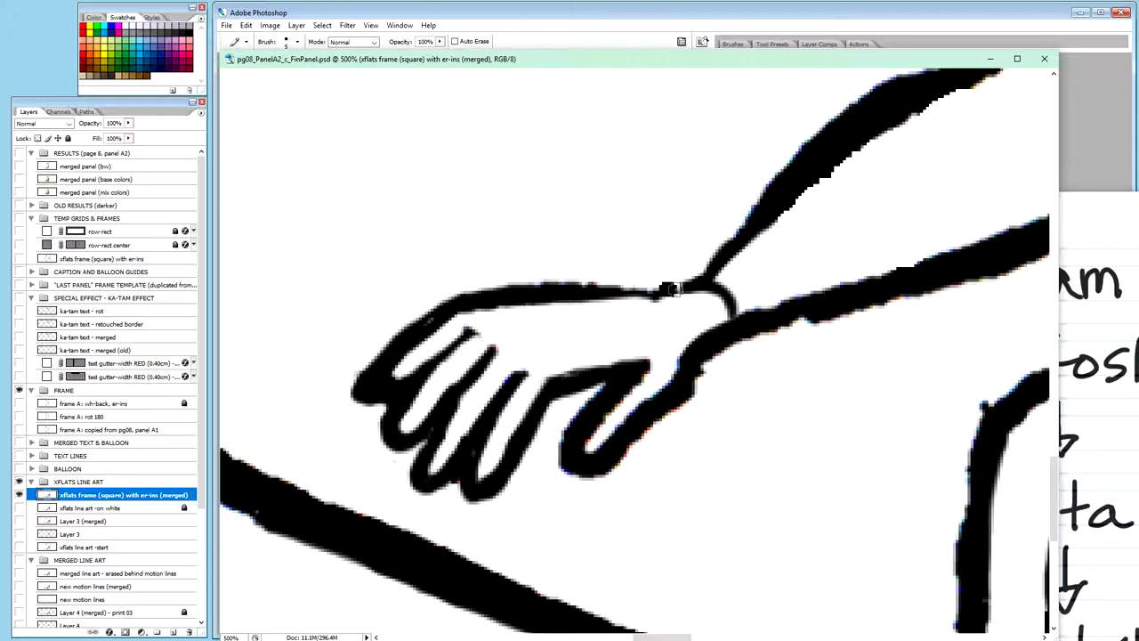
{"action": "mouse_move", "coordinate": [634, 293]}
{"action": "left_mouse_down"}
{"action": "mouse_move", "coordinate": [623, 292]}
{"action": "mouse_move", "coordinate": [652, 290]}
{"action": "mouse_move", "coordinate": [613, 291]}
{"action": "mouse_move", "coordinate": [647, 291]}
{"action": "left_mouse_up"}
Step: Thicken the wrist line's top edge with soft Brush dabs
{"action": "key", "text": "shift+b"}
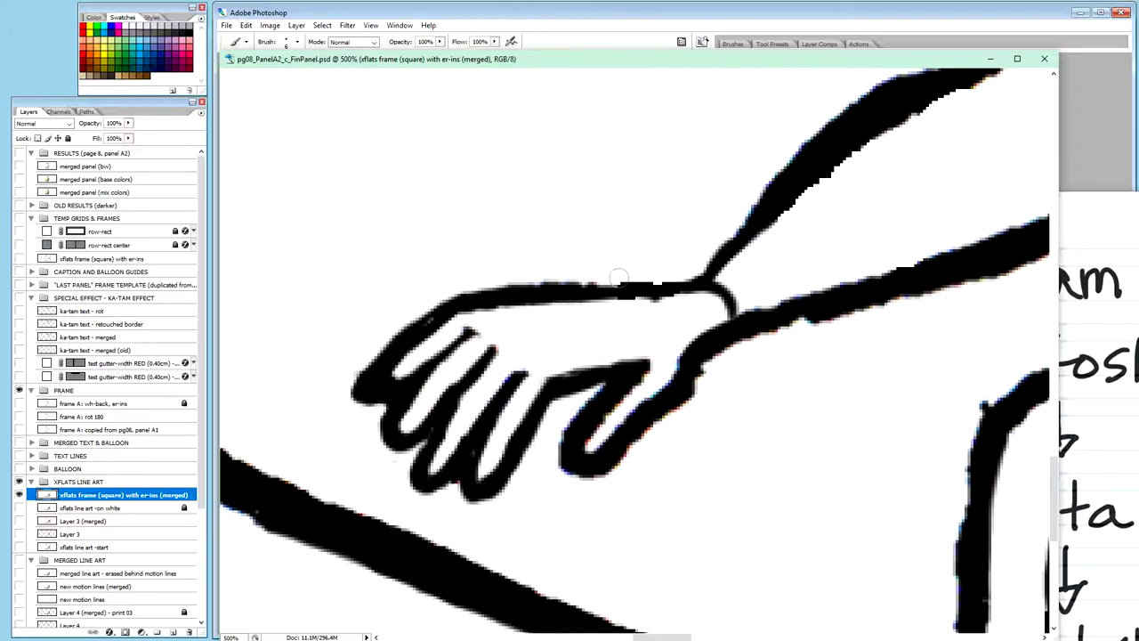
{"action": "left_click", "coordinate": [632, 278]}
{"action": "left_click", "coordinate": [668, 272]}
{"action": "key", "text": "space"}
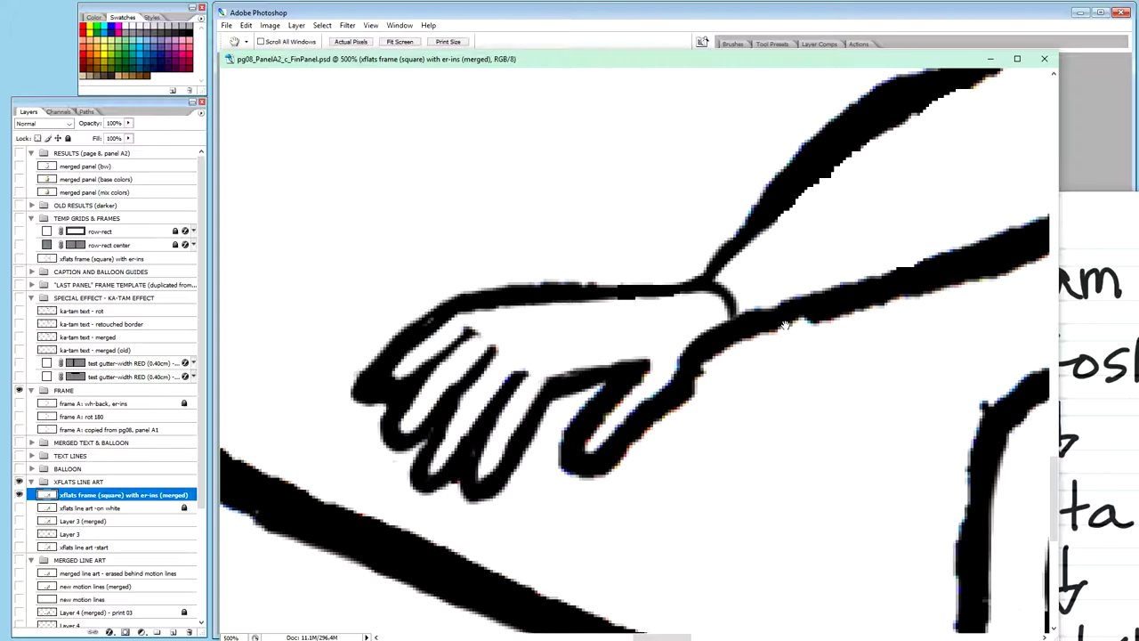
{"action": "left_click_drag", "start_coordinate": [839, 369], "coordinate": [606, 401]}
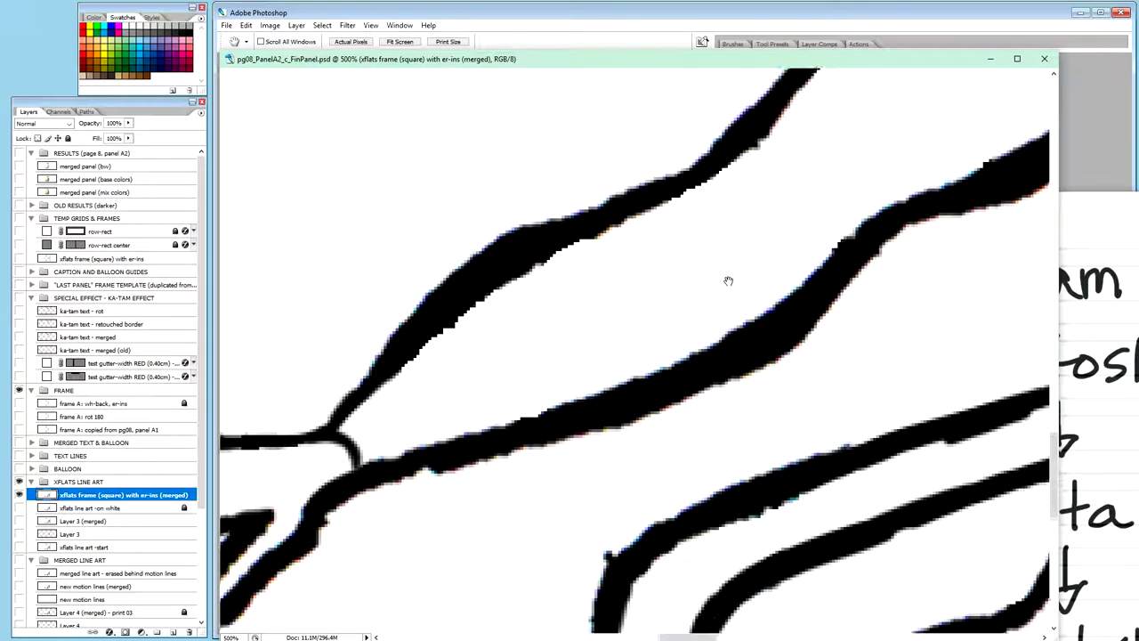
Step: Pan to the torso, harness strap and seat, test and undo a stroke, and zoom to 200%
{"action": "left_click_drag", "start_coordinate": [730, 282], "coordinate": [546, 475]}
{"action": "mouse_move", "coordinate": [759, 407]}
{"action": "left_mouse_down"}
{"action": "mouse_move", "coordinate": [593, 485]}
{"action": "mouse_move", "coordinate": [485, 506]}
{"action": "left_mouse_up"}
{"action": "mouse_move", "coordinate": [704, 519]}
{"action": "left_mouse_down"}
{"action": "mouse_move", "coordinate": [621, 442]}
{"action": "mouse_move", "coordinate": [534, 518]}
{"action": "mouse_move", "coordinate": [570, 529]}
{"action": "mouse_move", "coordinate": [546, 514]}
{"action": "mouse_move", "coordinate": [551, 389]}
{"action": "left_mouse_up"}
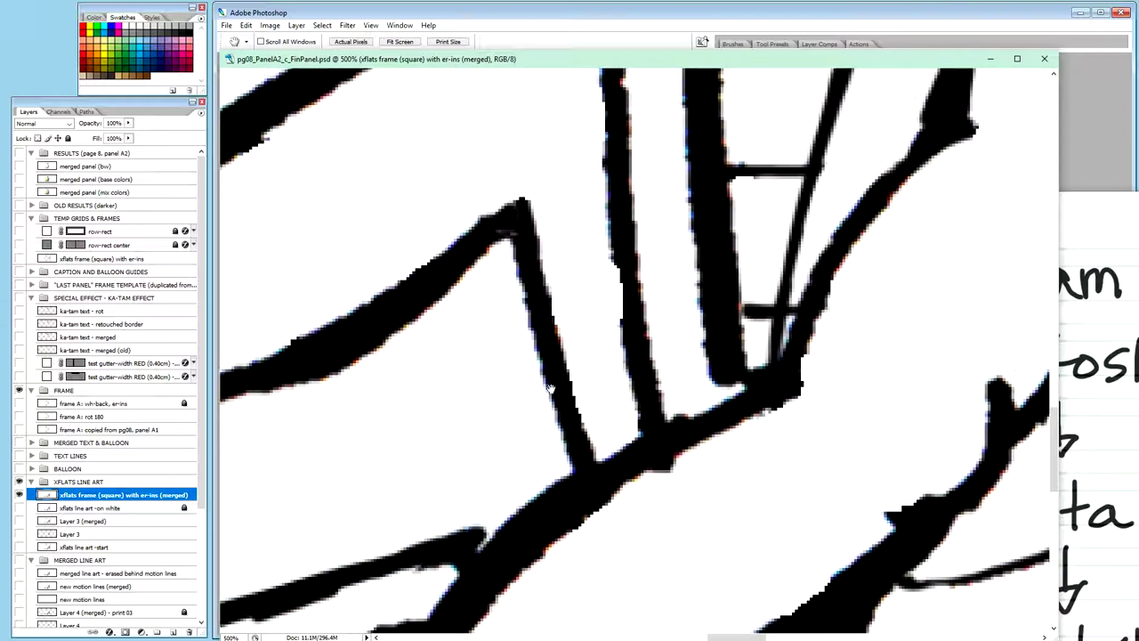
{"action": "key", "text": "b"}
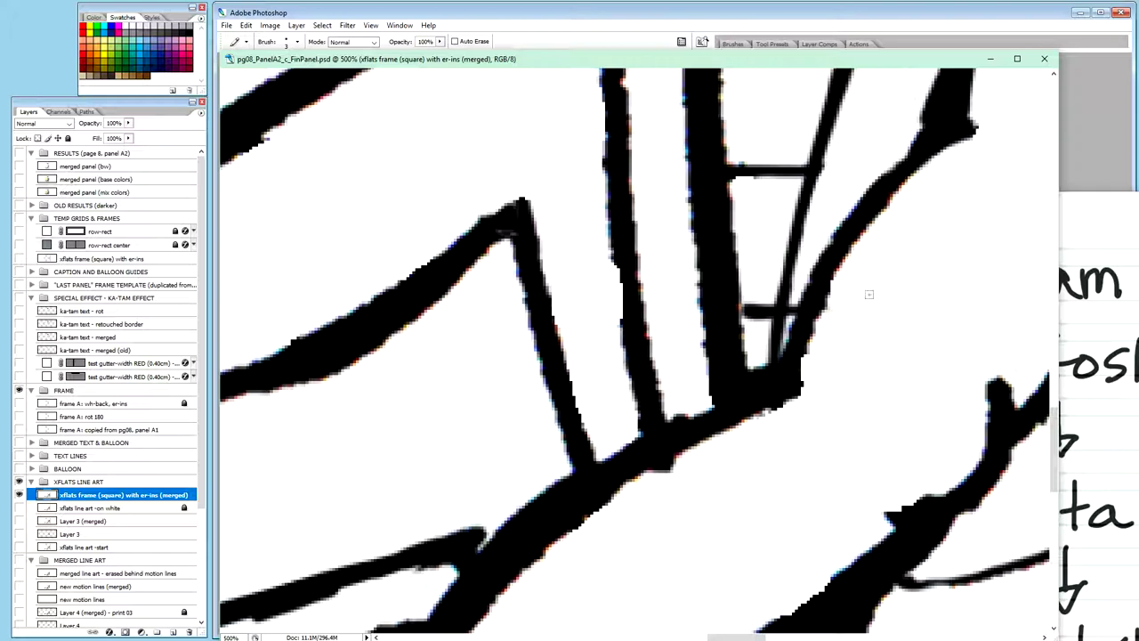
{"action": "left_click_drag", "start_coordinate": [869, 293], "coordinate": [855, 309]}
{"action": "key", "text": "ctrl+z"}
{"action": "key", "text": "ctrl+minus"}
{"action": "key", "text": "ctrl+minus"}
{"action": "key", "text": "ctrl+minus"}
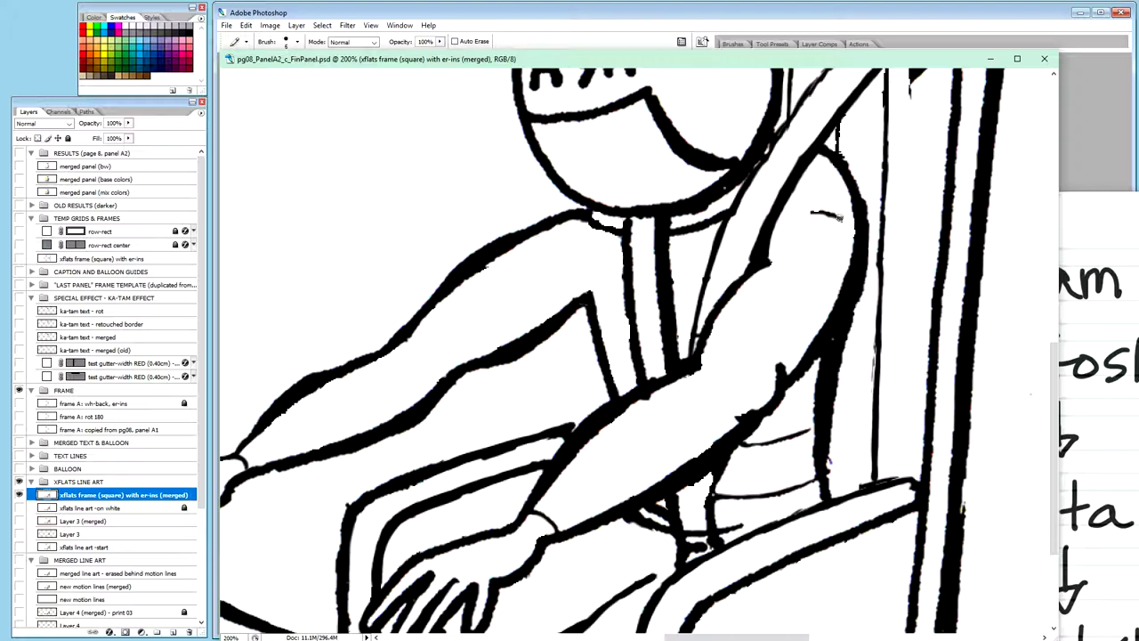
Step: Erase the stray stroke on the arm and three thin lines between the harness strap and seat
{"action": "left_click_drag", "start_coordinate": [838, 219], "coordinate": [805, 218]}
{"action": "key", "text": "ctrl+plus"}
{"action": "key", "text": "ctrl+plus"}
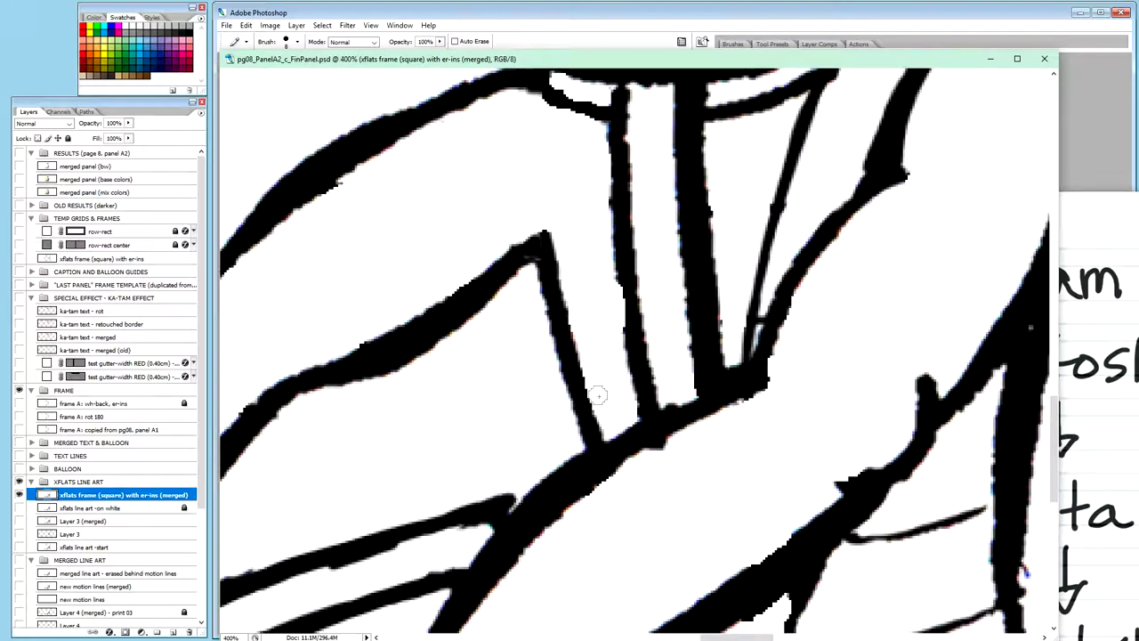
{"action": "key", "text": "space"}
{"action": "mouse_move", "coordinate": [598, 395]}
{"action": "left_mouse_down"}
{"action": "mouse_move", "coordinate": [650, 270]}
{"action": "mouse_move", "coordinate": [600, 170]}
{"action": "mouse_move", "coordinate": [620, 138]}
{"action": "left_mouse_up"}
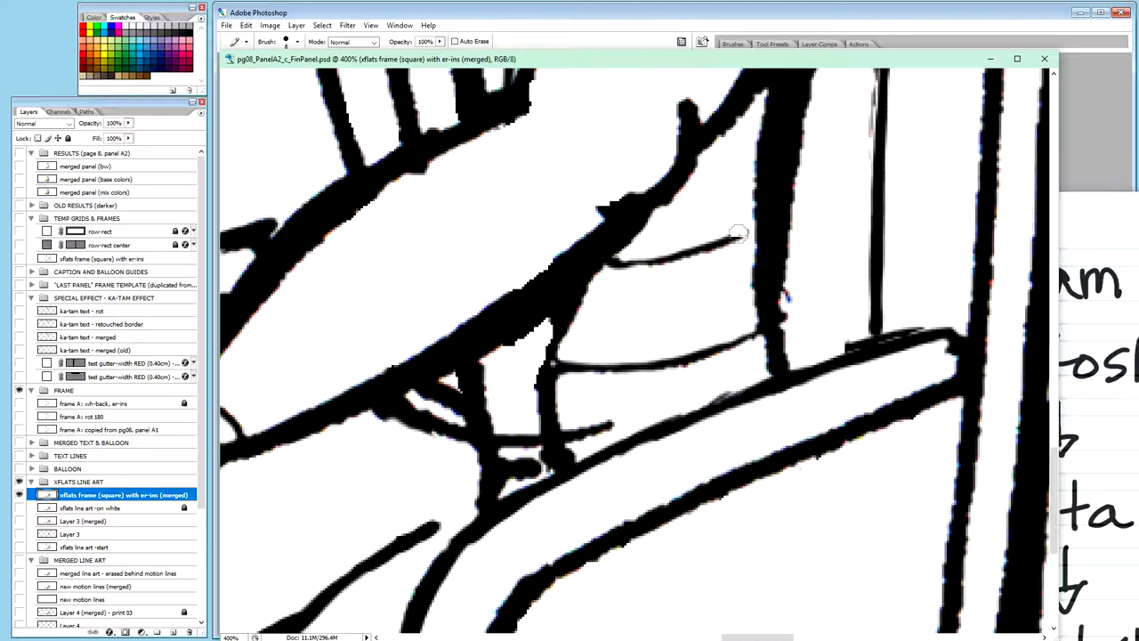
{"action": "left_click_drag", "start_coordinate": [743, 240], "coordinate": [616, 264]}
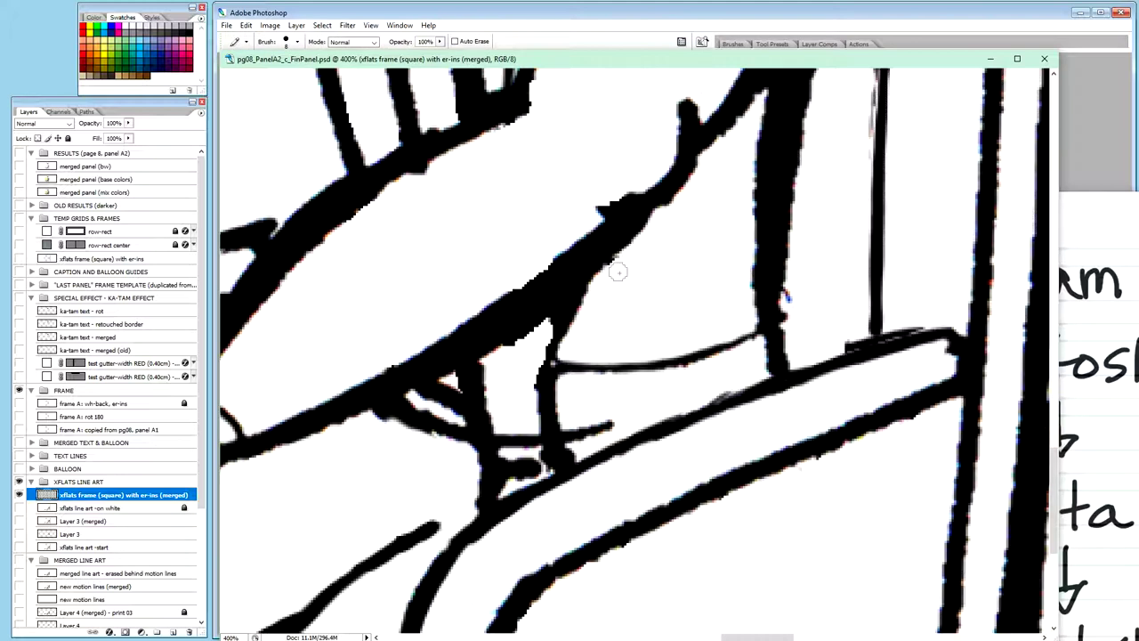
{"action": "mouse_move", "coordinate": [580, 366]}
{"action": "left_mouse_down"}
{"action": "mouse_move", "coordinate": [668, 362]}
{"action": "mouse_move", "coordinate": [613, 372]}
{"action": "mouse_move", "coordinate": [692, 345]}
{"action": "mouse_move", "coordinate": [668, 369]}
{"action": "mouse_move", "coordinate": [749, 328]}
{"action": "left_mouse_up"}
{"action": "left_click_drag", "start_coordinate": [631, 415], "coordinate": [569, 430]}
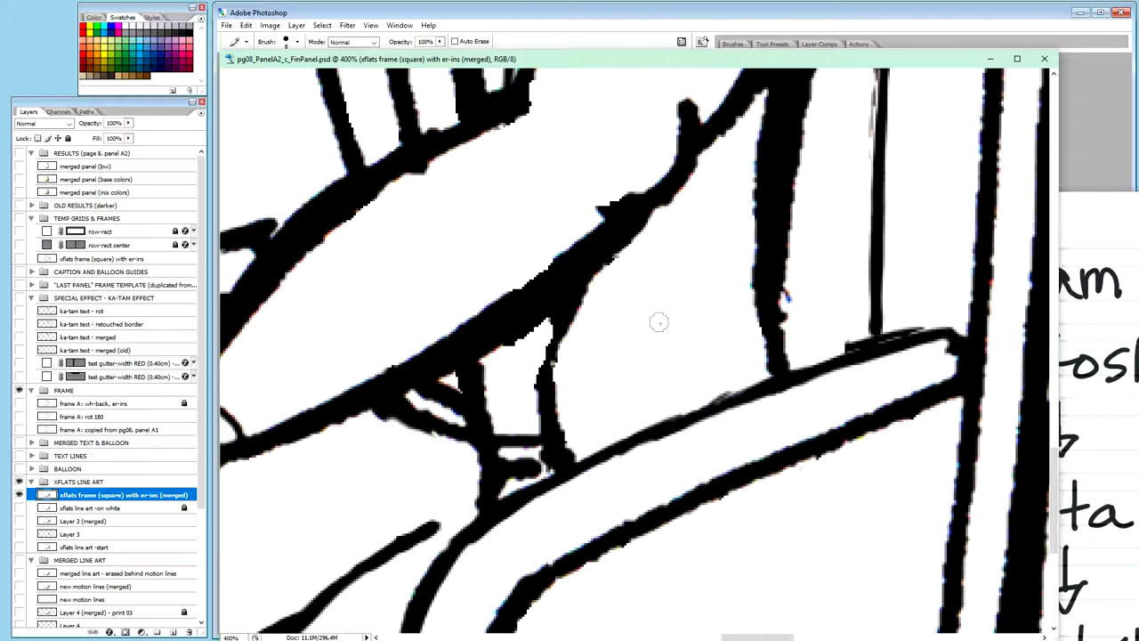
{"action": "key", "text": "ctrl+minus"}
{"action": "key", "text": "ctrl+minus"}
{"action": "key", "text": "ctrl+minus"}
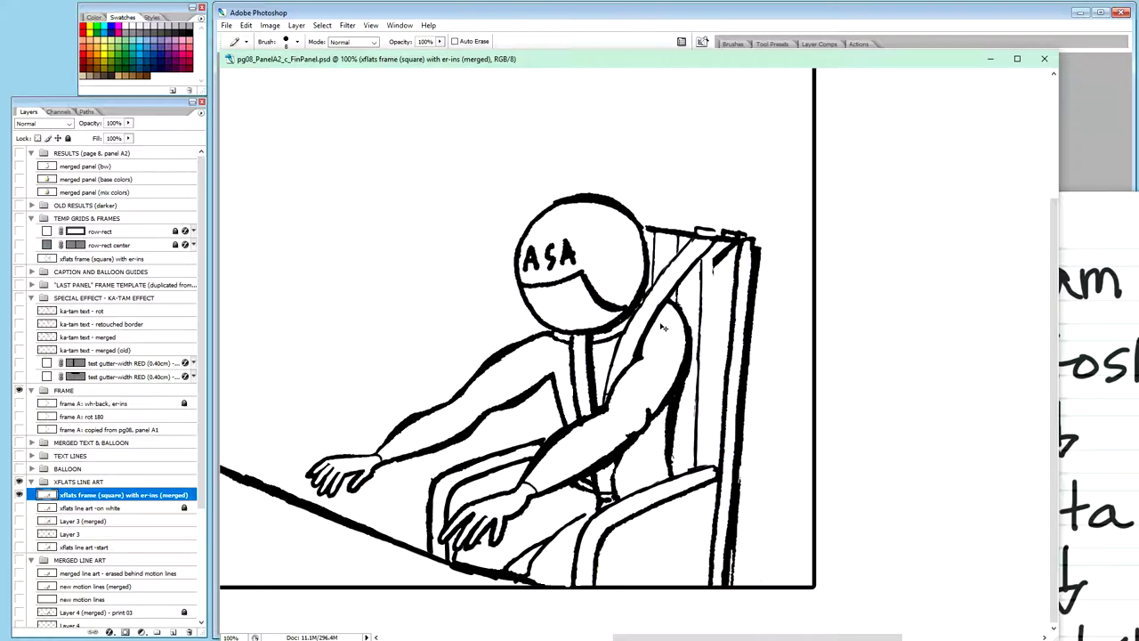
Step: At 400%, paint out the diagonal line's upper tip beside the seat hand, then zoom to 66.7%
{"action": "key", "text": "ctrl+plus"}
{"action": "key", "text": "ctrl+plus"}
{"action": "key", "text": "ctrl+plus"}
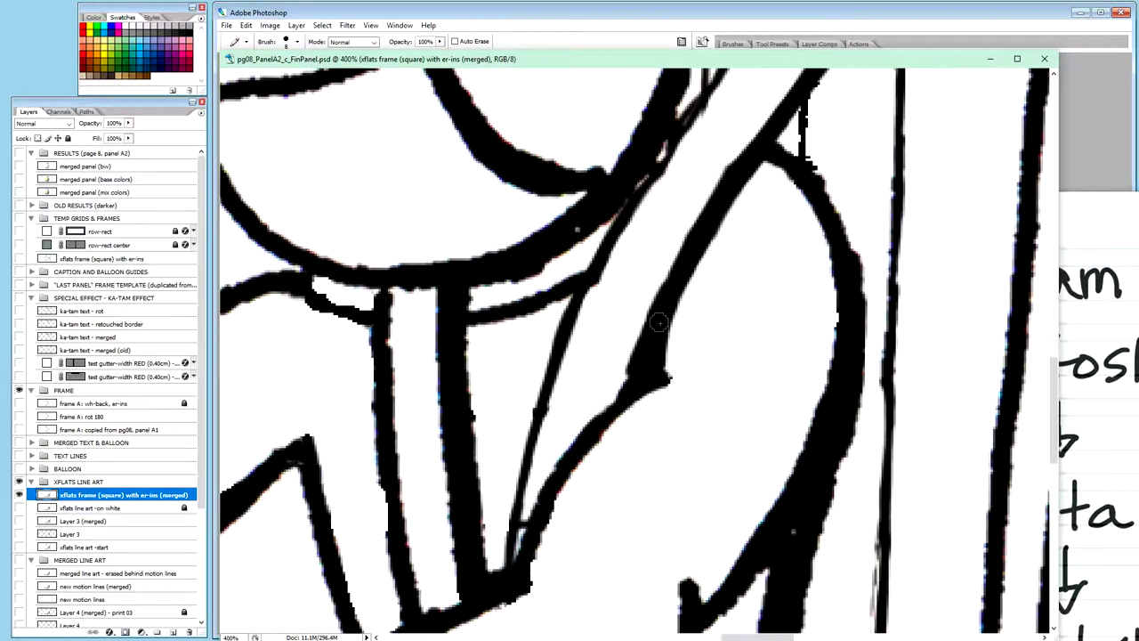
{"action": "key", "text": "space"}
{"action": "scroll", "coordinate": [567, 196], "scroll_direction": "down", "scroll_amount": 10}
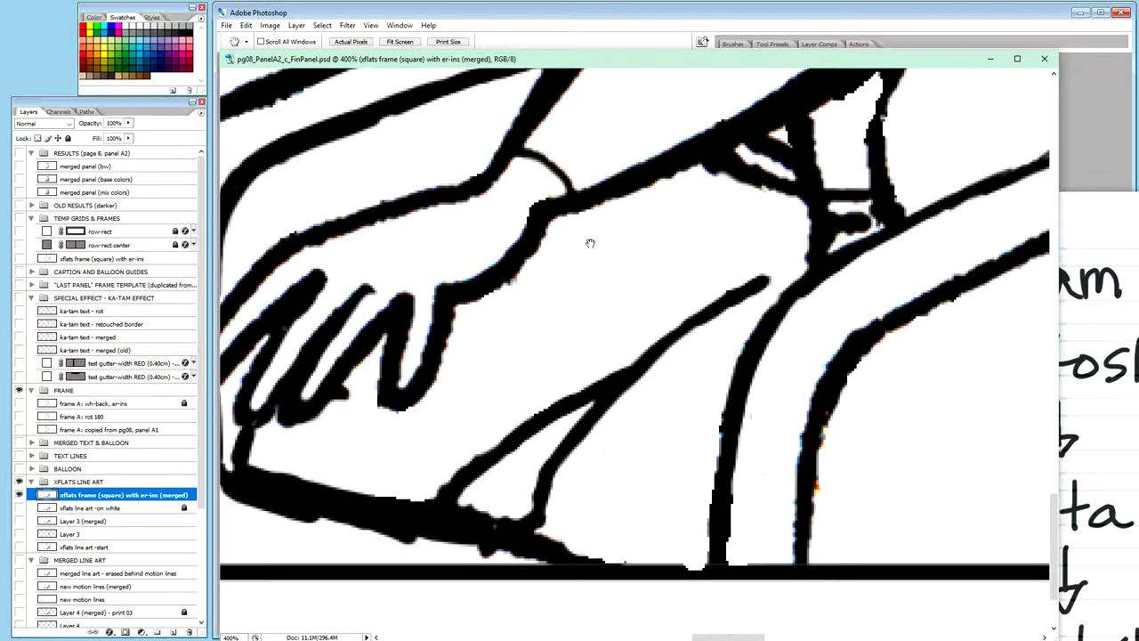
{"action": "scroll", "coordinate": [587, 200], "scroll_direction": "right", "scroll_amount": 1}
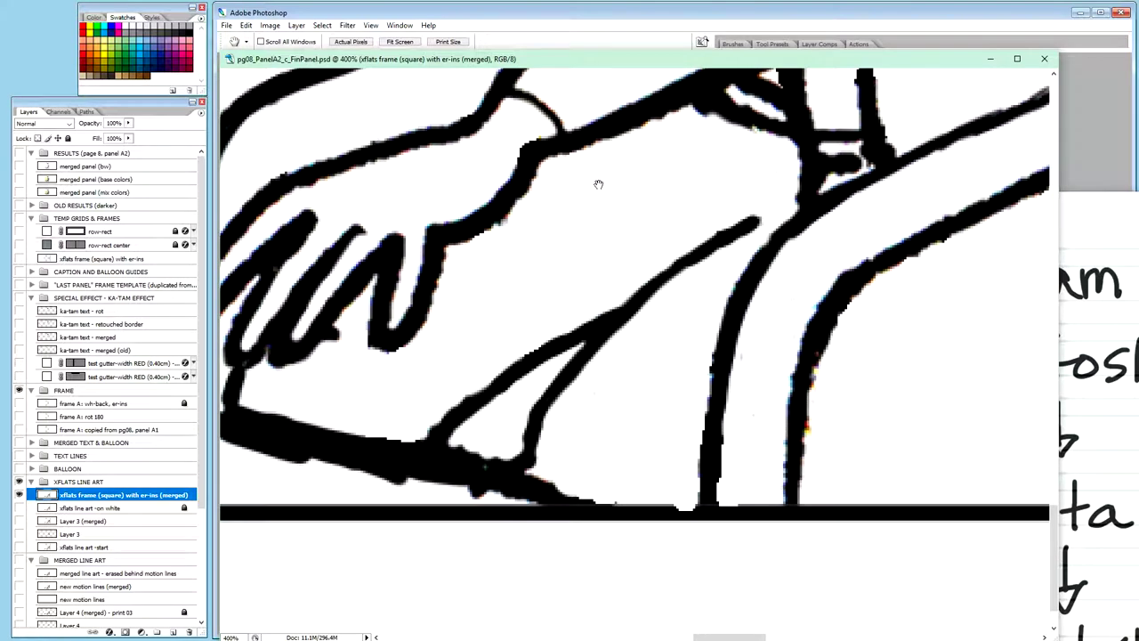
{"action": "key", "text": "b"}
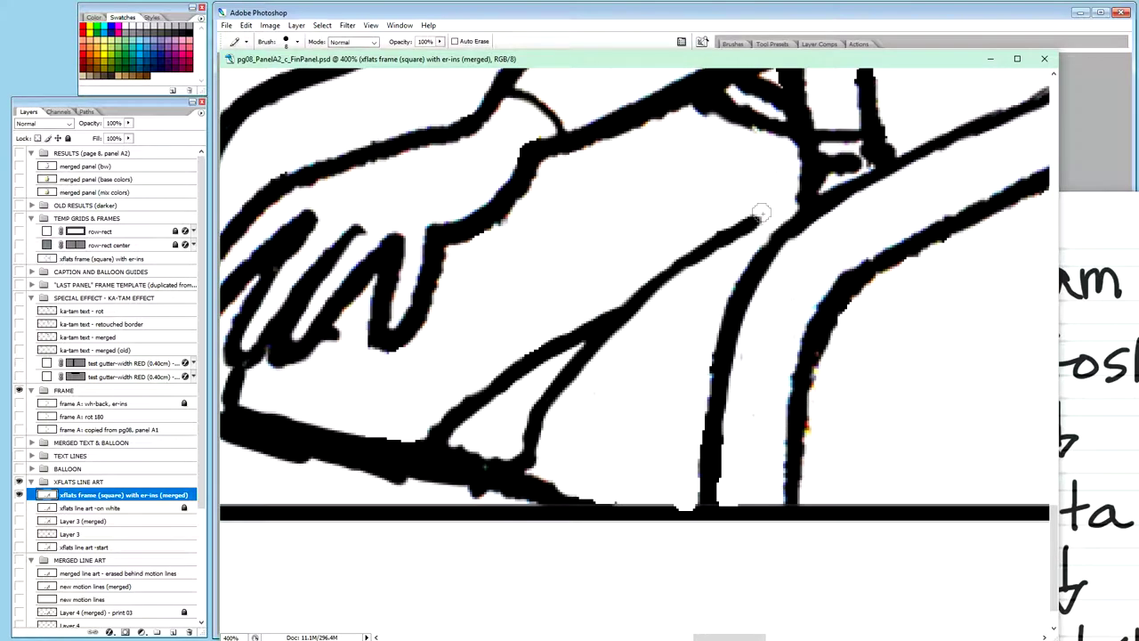
{"action": "mouse_move", "coordinate": [761, 214]}
{"action": "left_mouse_down"}
{"action": "mouse_move", "coordinate": [706, 248]}
{"action": "mouse_move", "coordinate": [711, 237]}
{"action": "mouse_move", "coordinate": [700, 256]}
{"action": "mouse_move", "coordinate": [711, 228]}
{"action": "mouse_move", "coordinate": [683, 248]}
{"action": "mouse_move", "coordinate": [659, 276]}
{"action": "mouse_move", "coordinate": [685, 256]}
{"action": "mouse_move", "coordinate": [666, 289]}
{"action": "mouse_move", "coordinate": [658, 280]}
{"action": "mouse_move", "coordinate": [611, 296]}
{"action": "left_mouse_up"}
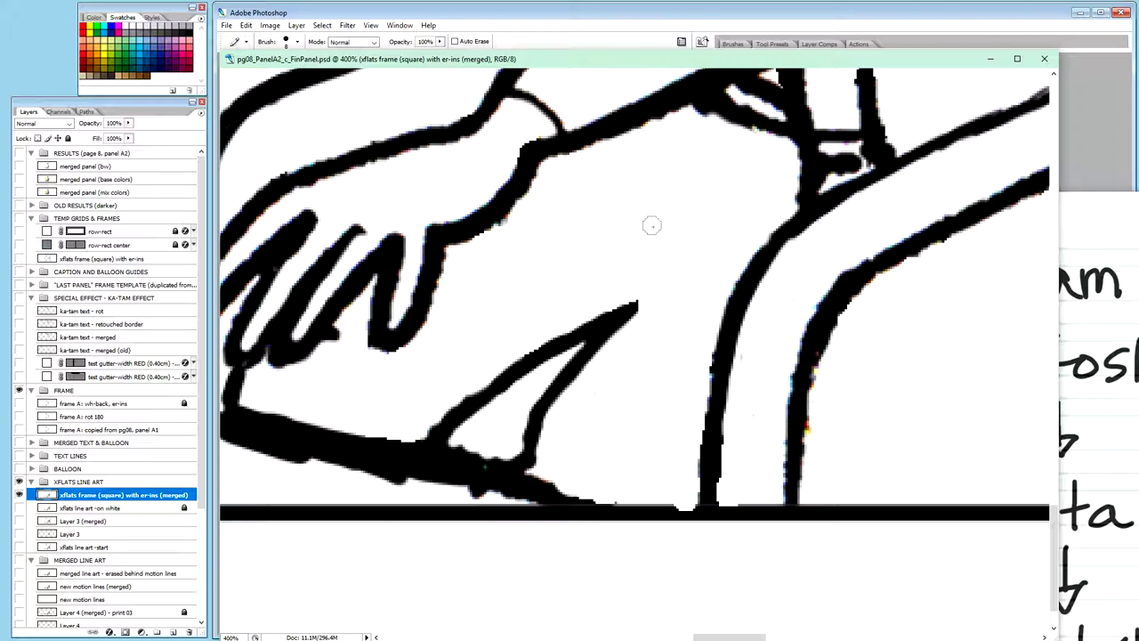
{"action": "key", "text": "ctrl+alt+0"}
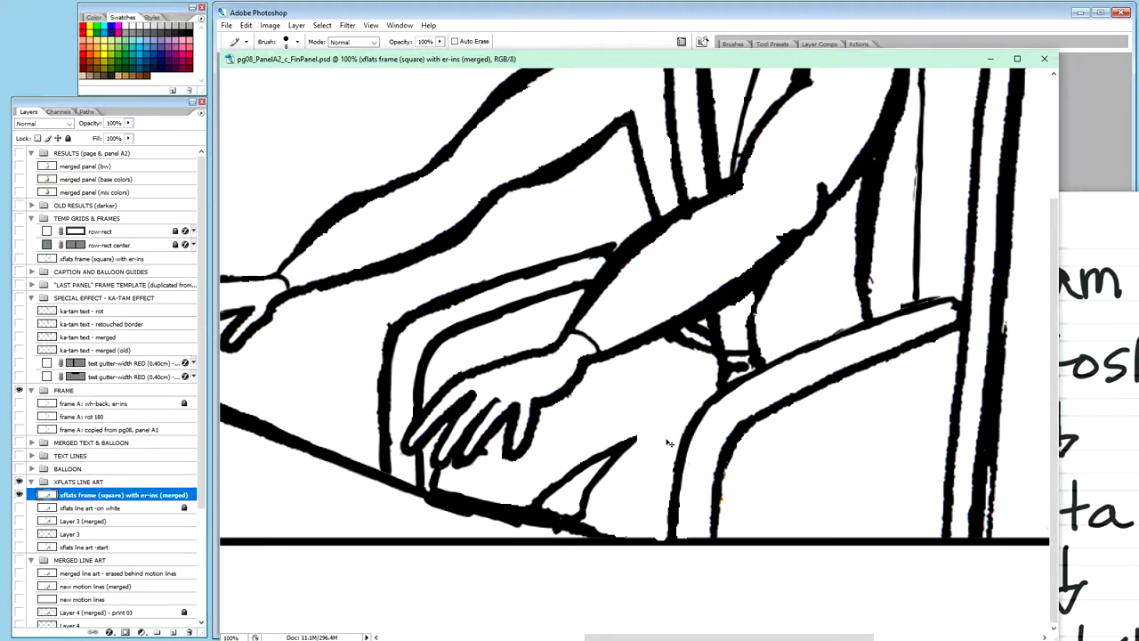
{"action": "key", "text": "ctrl+minus"}
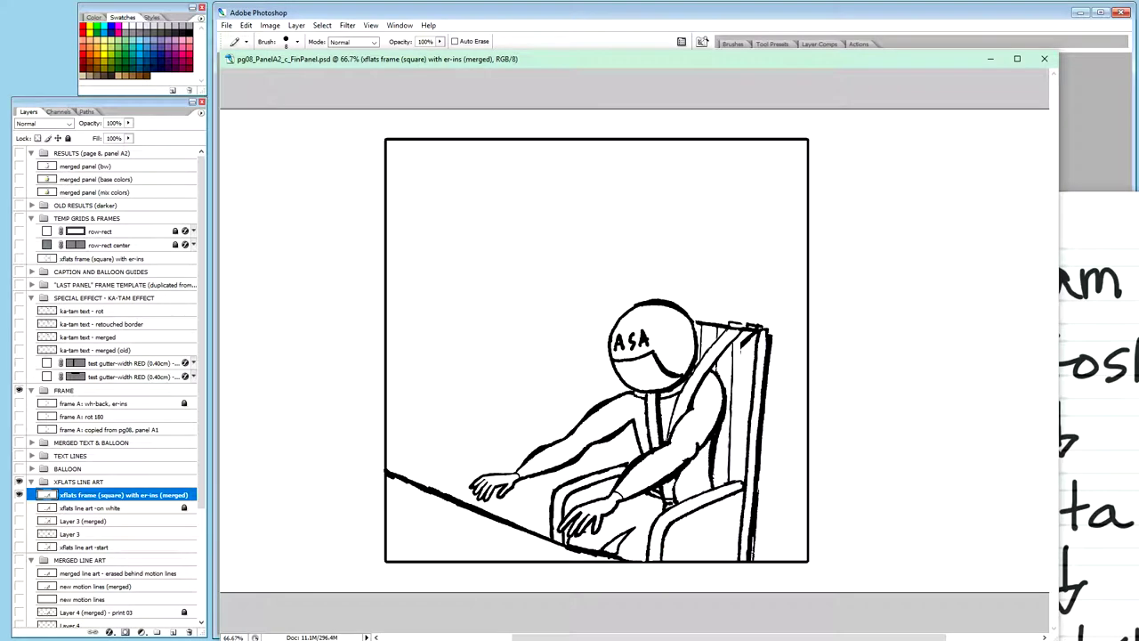
Step: At 300%, fill the gaps joining the helmet outline to the seat-back's top line
{"action": "key", "text": "ctrl+plus"}
{"action": "key", "text": "ctrl+plus"}
{"action": "key", "text": "ctrl+plus"}
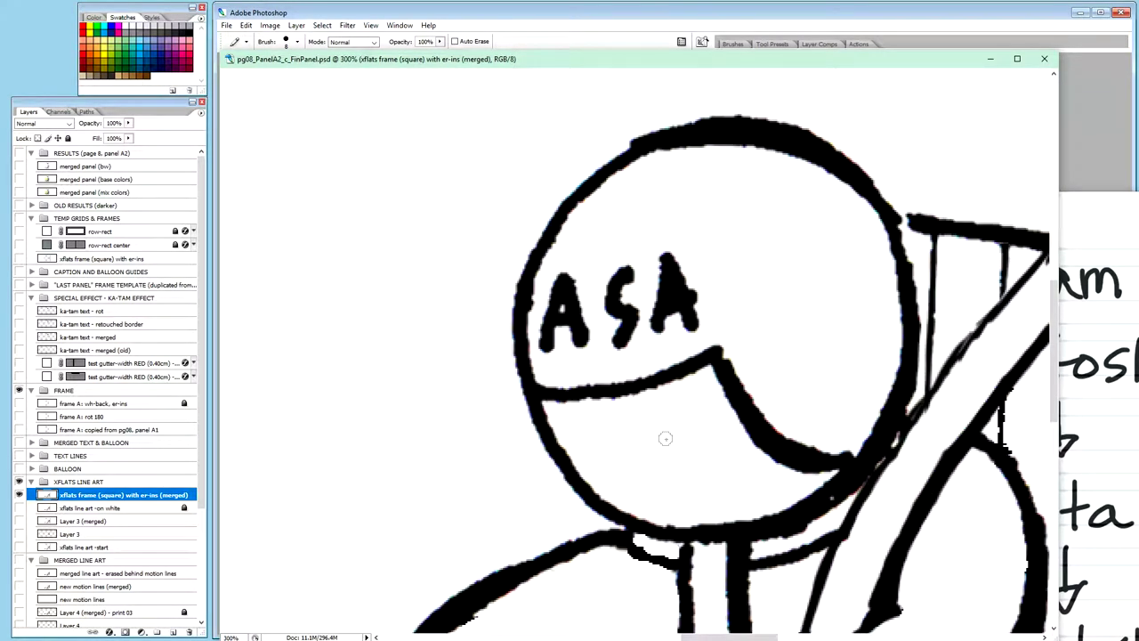
{"action": "key", "text": "h"}
{"action": "left_click_drag", "start_coordinate": [847, 302], "coordinate": [592, 287]}
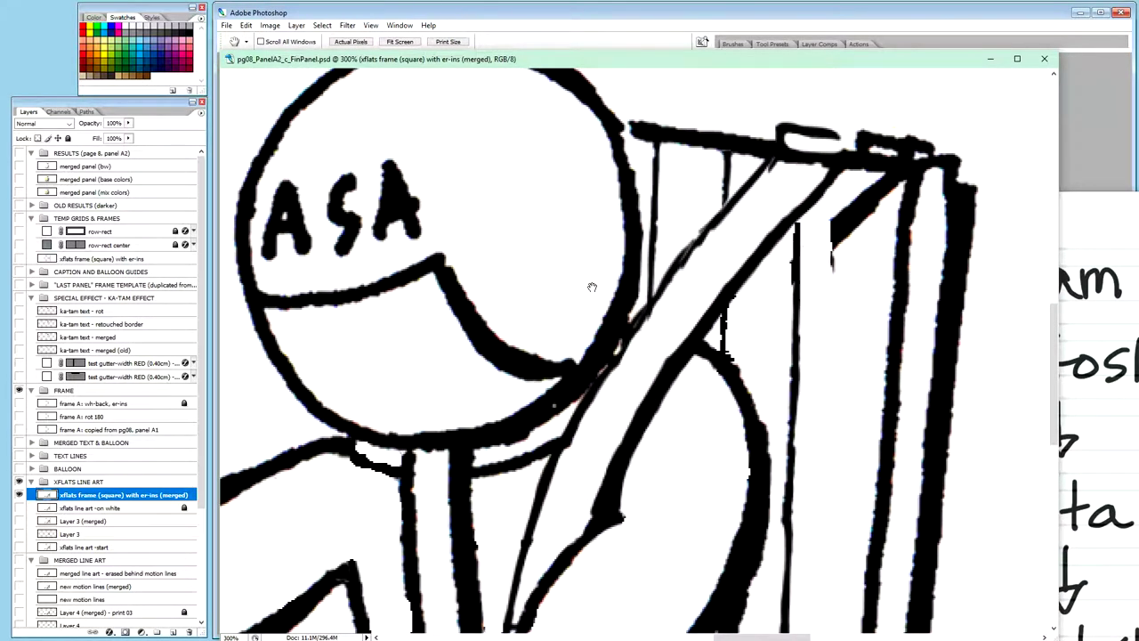
{"action": "key", "text": "b"}
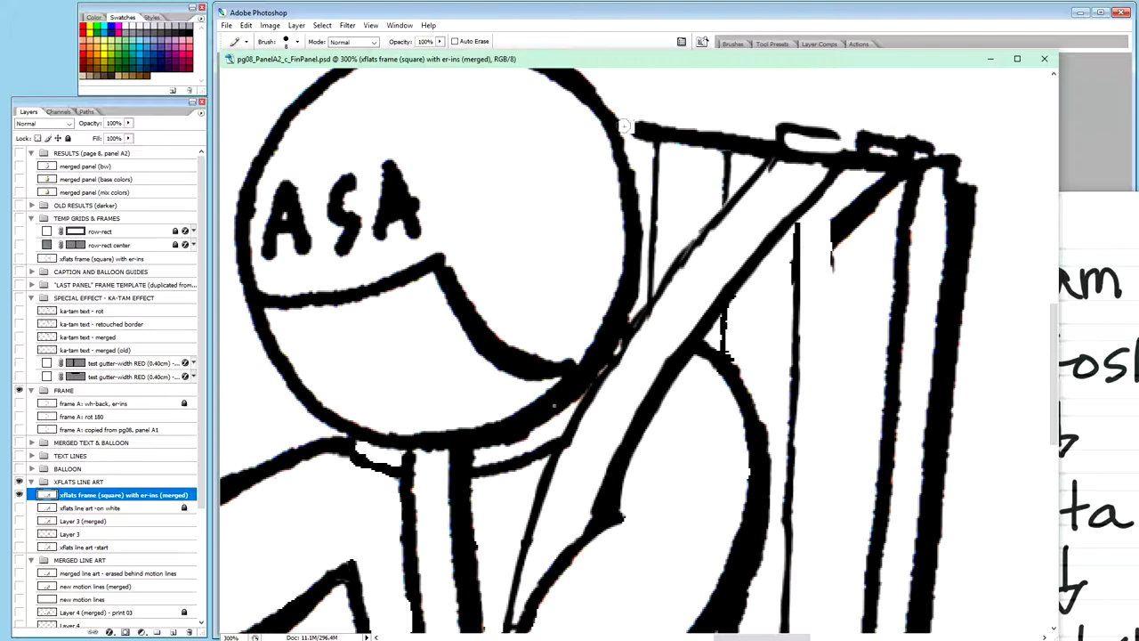
{"action": "left_click", "coordinate": [620, 123]}
{"action": "left_click_drag", "start_coordinate": [620, 123], "coordinate": [668, 130]}
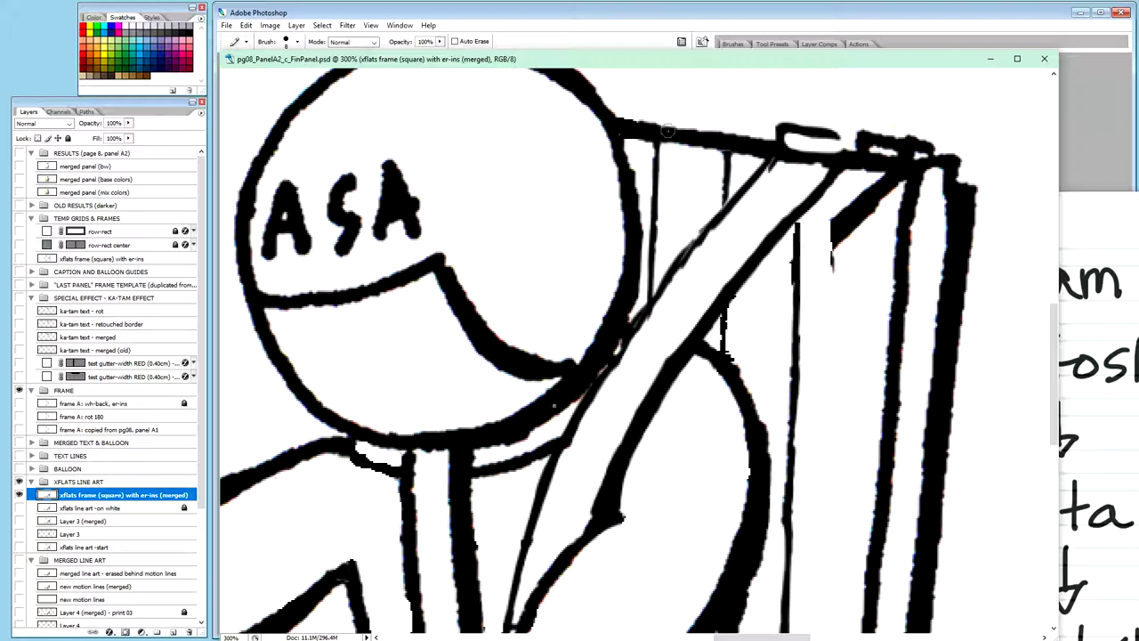
{"action": "left_click", "coordinate": [848, 144]}
{"action": "left_click_drag", "start_coordinate": [848, 142], "coordinate": [837, 136]}
Step: Paint out bumps and a stray tail on the top line in white, and touch up the strap line
{"action": "key", "text": "shift+b"}
{"action": "mouse_move", "coordinate": [869, 123]}
{"action": "left_mouse_down"}
{"action": "mouse_move", "coordinate": [863, 147]}
{"action": "mouse_move", "coordinate": [861, 138]}
{"action": "left_mouse_up"}
{"action": "key", "text": "shift+b"}
{"action": "mouse_move", "coordinate": [907, 143]}
{"action": "left_mouse_down"}
{"action": "mouse_move", "coordinate": [923, 146]}
{"action": "mouse_move", "coordinate": [894, 144]}
{"action": "left_mouse_up"}
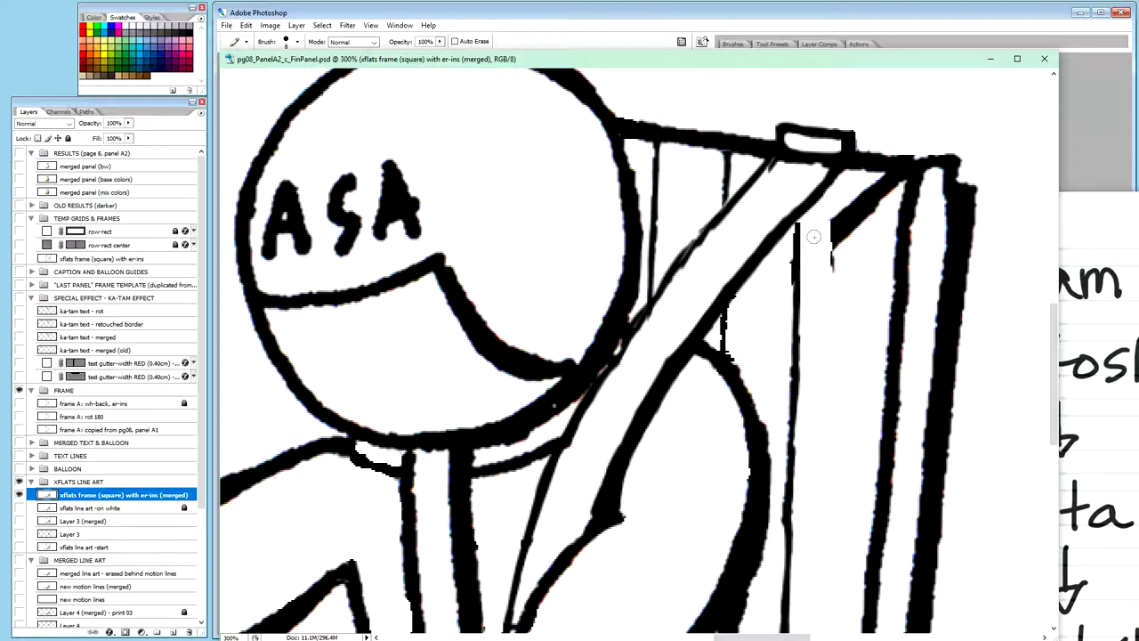
{"action": "mouse_move", "coordinate": [845, 258]}
{"action": "left_mouse_down"}
{"action": "mouse_move", "coordinate": [835, 216]}
{"action": "mouse_move", "coordinate": [833, 263]}
{"action": "mouse_move", "coordinate": [838, 210]}
{"action": "mouse_move", "coordinate": [837, 245]}
{"action": "mouse_move", "coordinate": [865, 192]}
{"action": "mouse_move", "coordinate": [881, 208]}
{"action": "mouse_move", "coordinate": [885, 195]}
{"action": "mouse_move", "coordinate": [845, 202]}
{"action": "mouse_move", "coordinate": [896, 181]}
{"action": "left_mouse_up"}
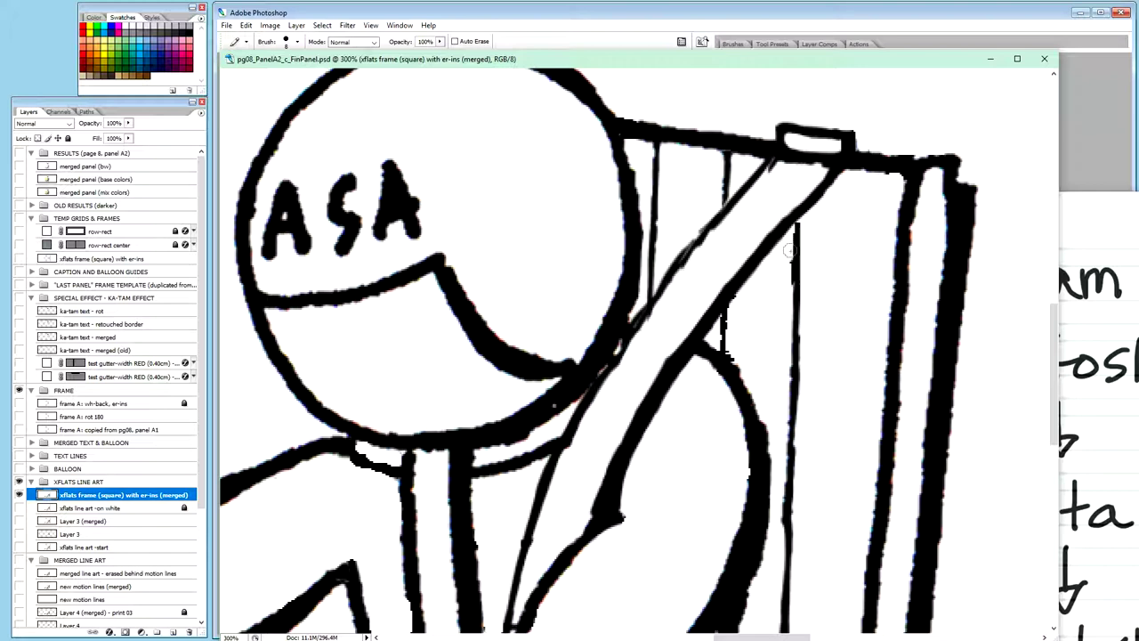
{"action": "key", "text": "shift+b"}
{"action": "left_click", "coordinate": [699, 236]}
Step: Switch to white and whiten a dark speck and the rough seat-back top edge
{"action": "left_click", "coordinate": [93, 18]}
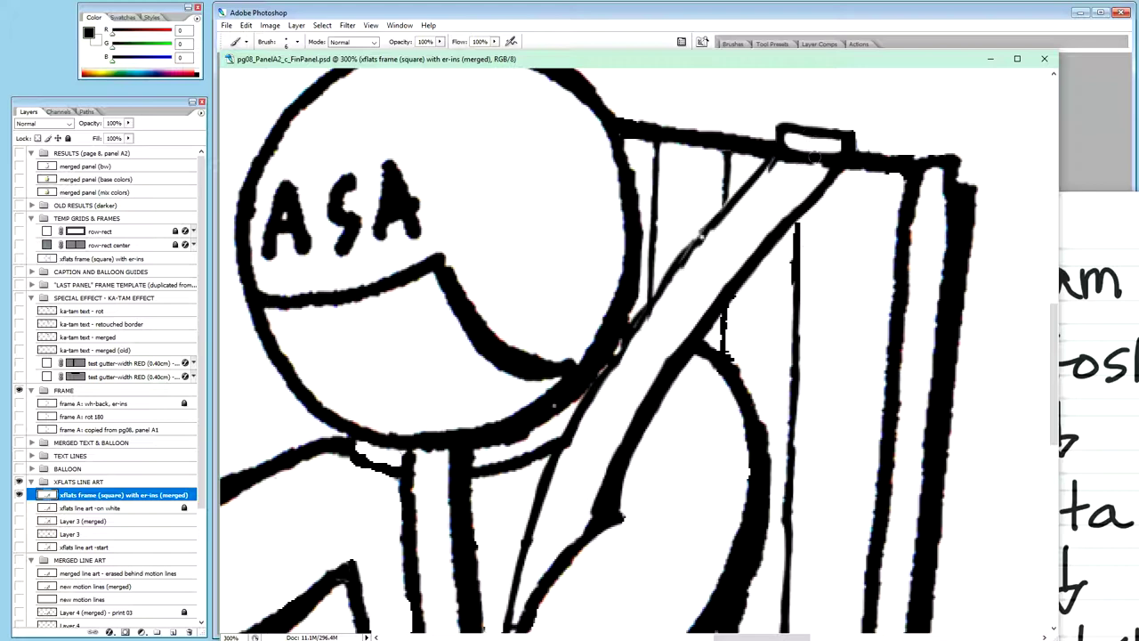
{"action": "key", "text": "x"}
{"action": "key", "text": "x"}
{"action": "key", "text": "x"}
{"action": "left_click", "coordinate": [698, 250]}
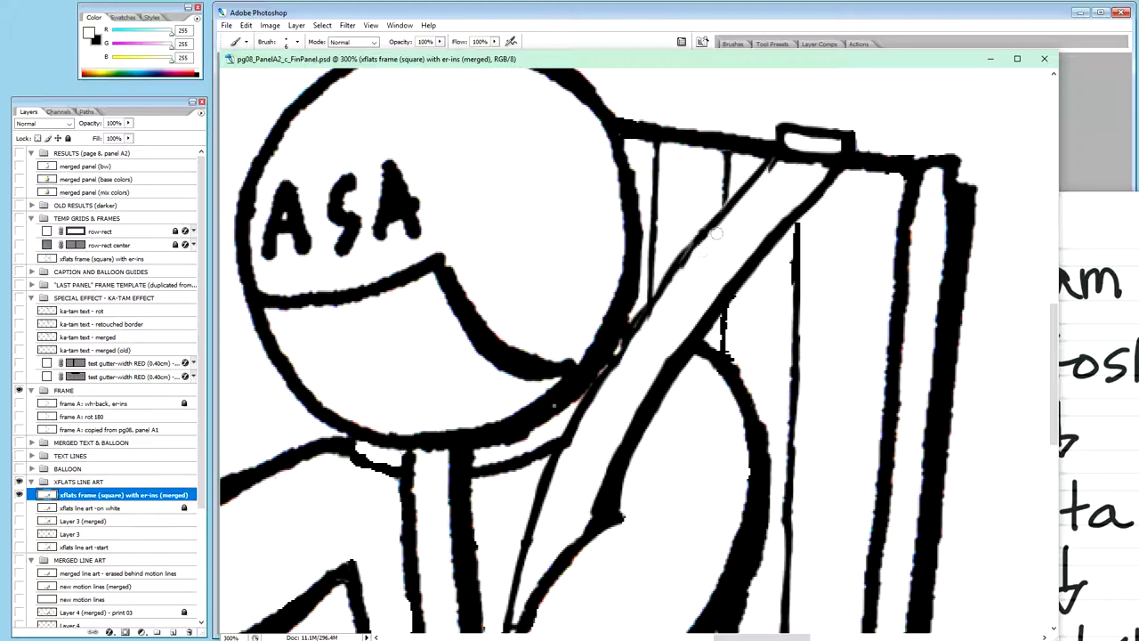
{"action": "left_click", "coordinate": [771, 169]}
{"action": "left_click_drag", "start_coordinate": [776, 165], "coordinate": [800, 169]}
{"action": "left_click", "coordinate": [790, 142]}
{"action": "key", "text": "ctrl+minus"}
{"action": "key", "text": "ctrl+minus"}
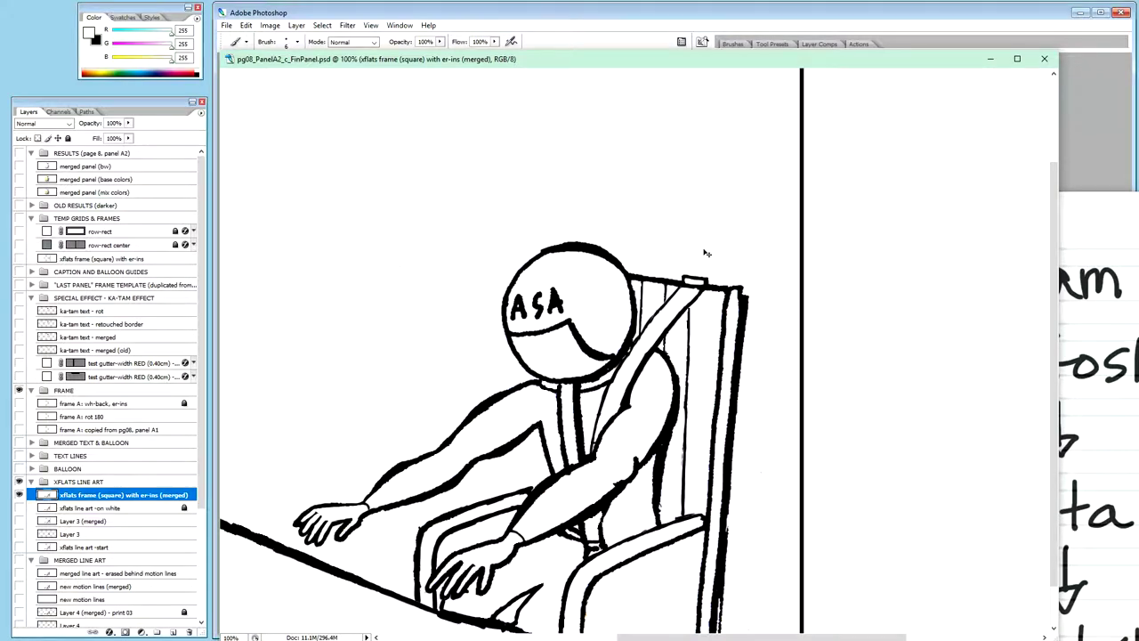
{"action": "key", "text": "ctrl+plus"}
{"action": "key", "text": "ctrl+plus"}
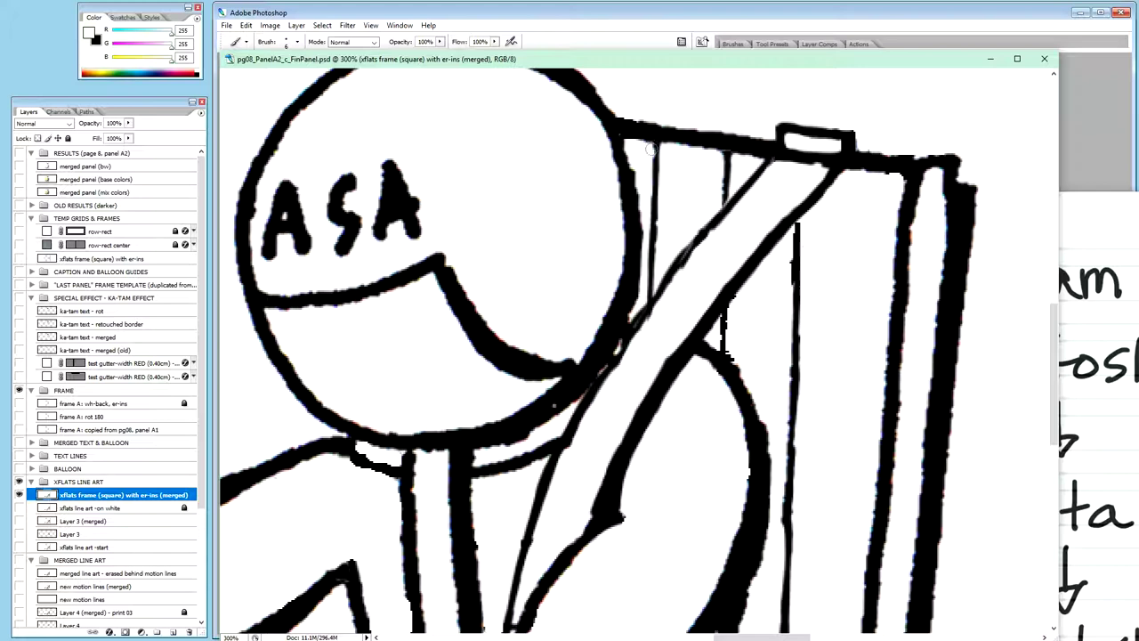
Step: Whiten the top of the thin vertical stray line inside the seat back
{"action": "key", "text": "shift+b"}
{"action": "left_click_drag", "start_coordinate": [657, 157], "coordinate": [652, 219]}
{"action": "left_click_drag", "start_coordinate": [654, 258], "coordinate": [652, 294]}
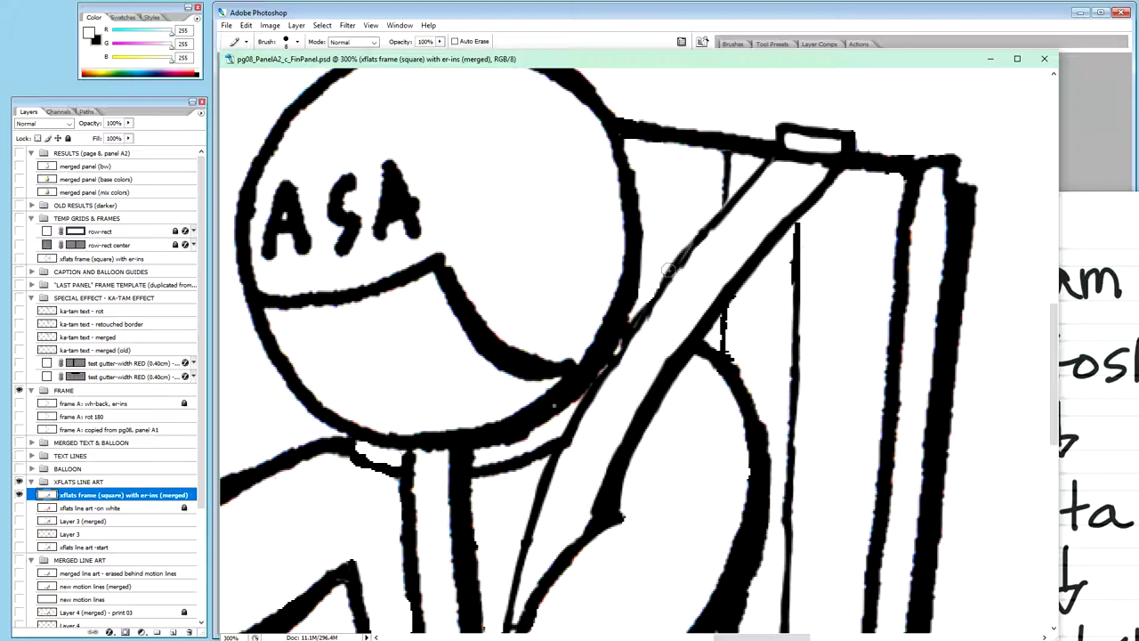
{"action": "key", "text": "x"}
{"action": "key", "text": "shift+b"}
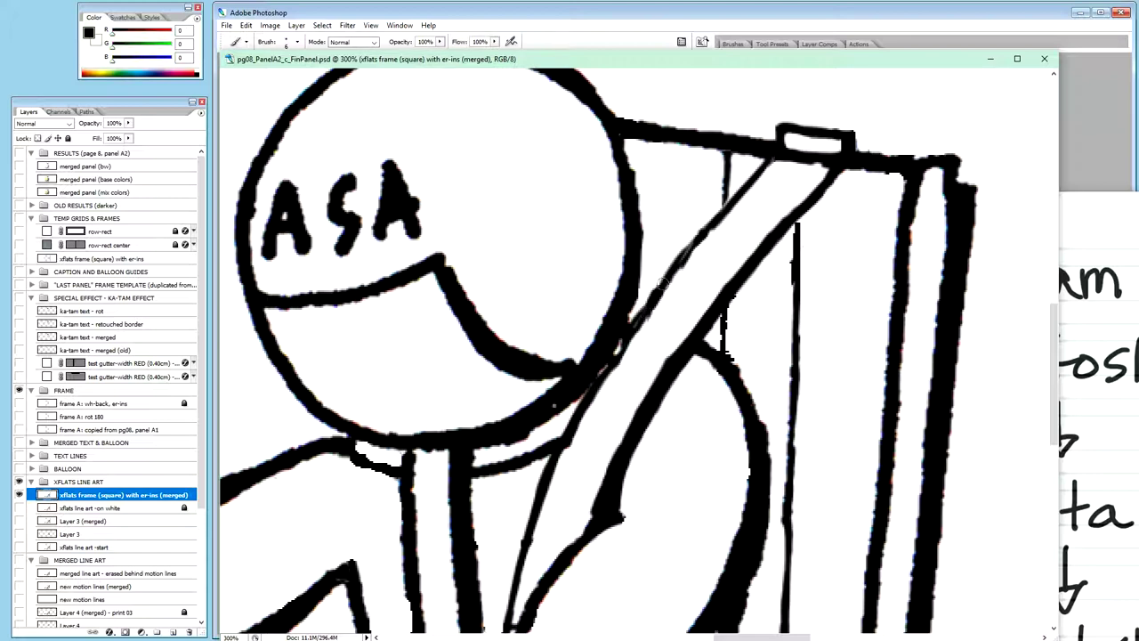
{"action": "key", "text": "x"}
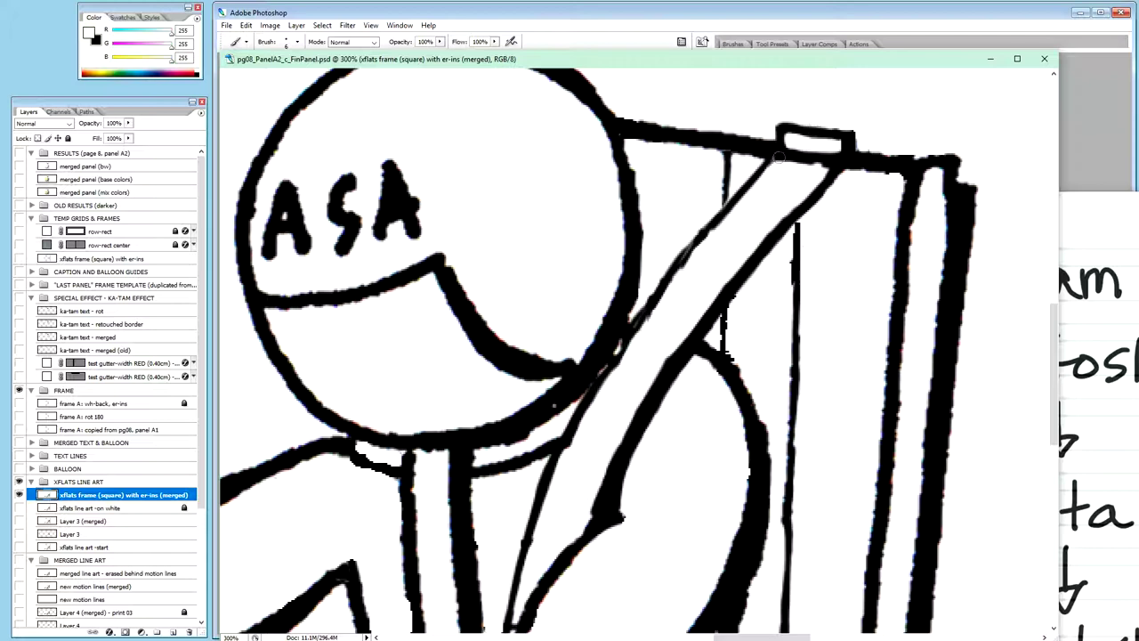
{"action": "key", "text": "x"}
{"action": "key", "text": "shift+b"}
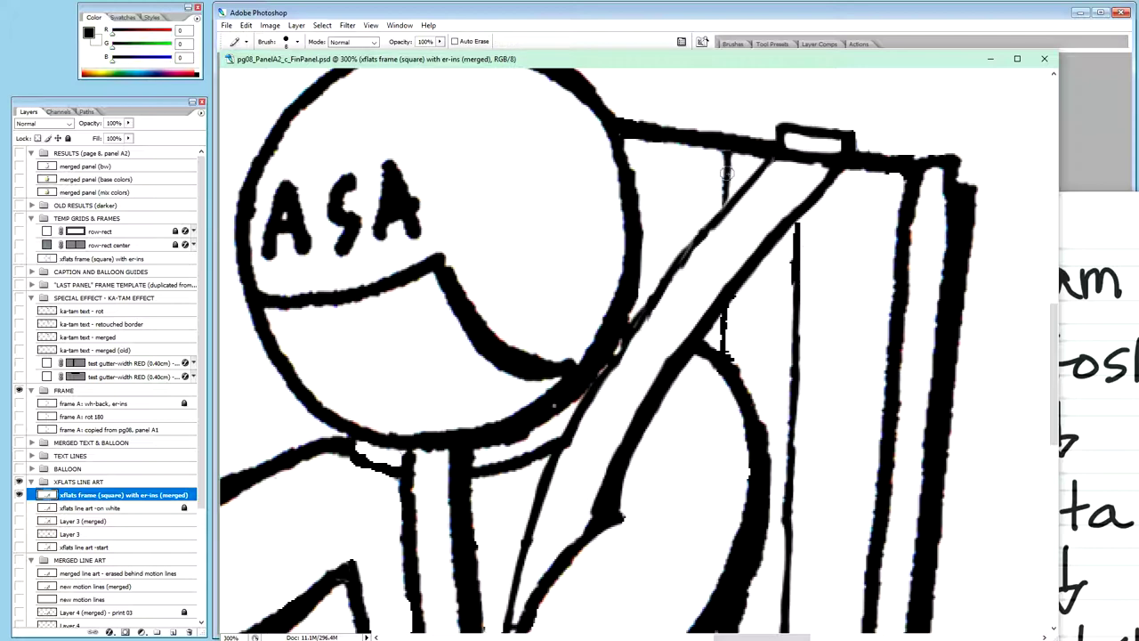
{"action": "key", "text": "x"}
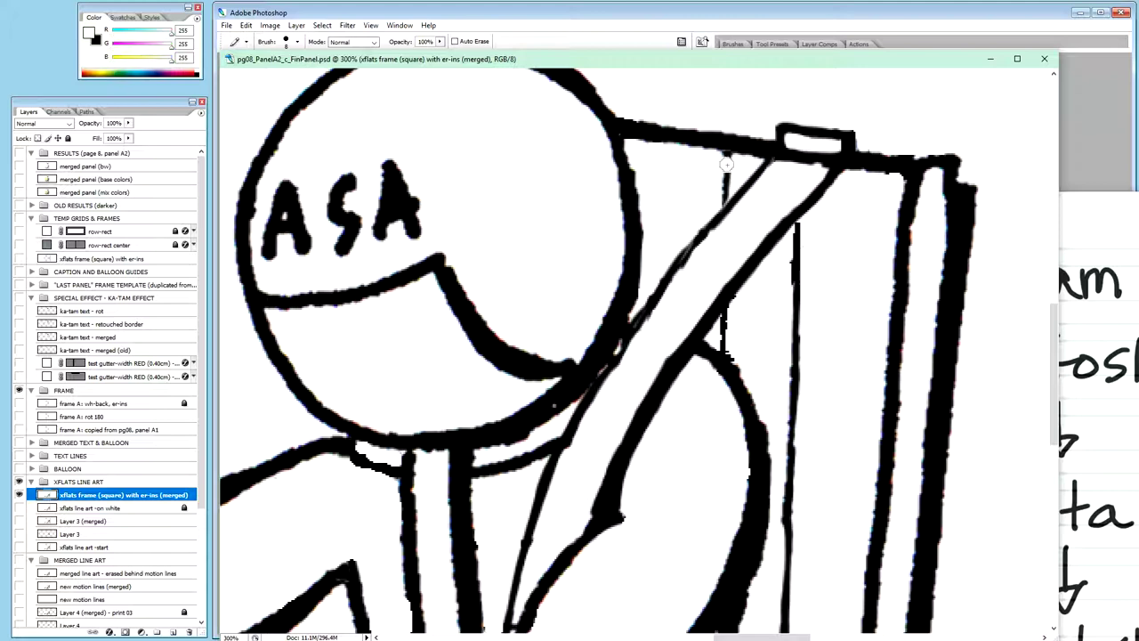
Step: Paint out the remaining stray vertical strokes and marks further down the seat back
{"action": "left_click_drag", "start_coordinate": [724, 161], "coordinate": [711, 205]}
{"action": "left_click_drag", "start_coordinate": [804, 245], "coordinate": [807, 228]}
{"action": "mouse_move", "coordinate": [730, 317]}
{"action": "left_mouse_down"}
{"action": "mouse_move", "coordinate": [725, 341]}
{"action": "mouse_move", "coordinate": [755, 374]}
{"action": "left_mouse_up"}
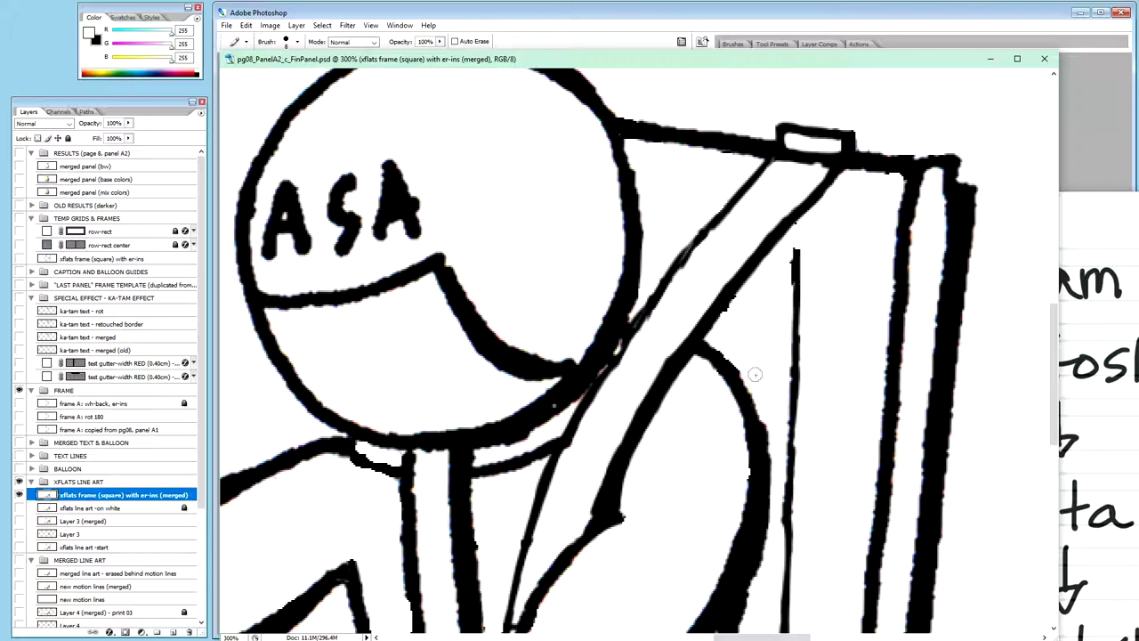
{"action": "mouse_move", "coordinate": [794, 238]}
{"action": "left_mouse_down"}
{"action": "mouse_move", "coordinate": [795, 321]}
{"action": "mouse_move", "coordinate": [804, 241]}
{"action": "mouse_move", "coordinate": [788, 361]}
{"action": "mouse_move", "coordinate": [817, 432]}
{"action": "mouse_move", "coordinate": [796, 354]}
{"action": "mouse_move", "coordinate": [795, 522]}
{"action": "mouse_move", "coordinate": [797, 492]}
{"action": "left_mouse_up"}
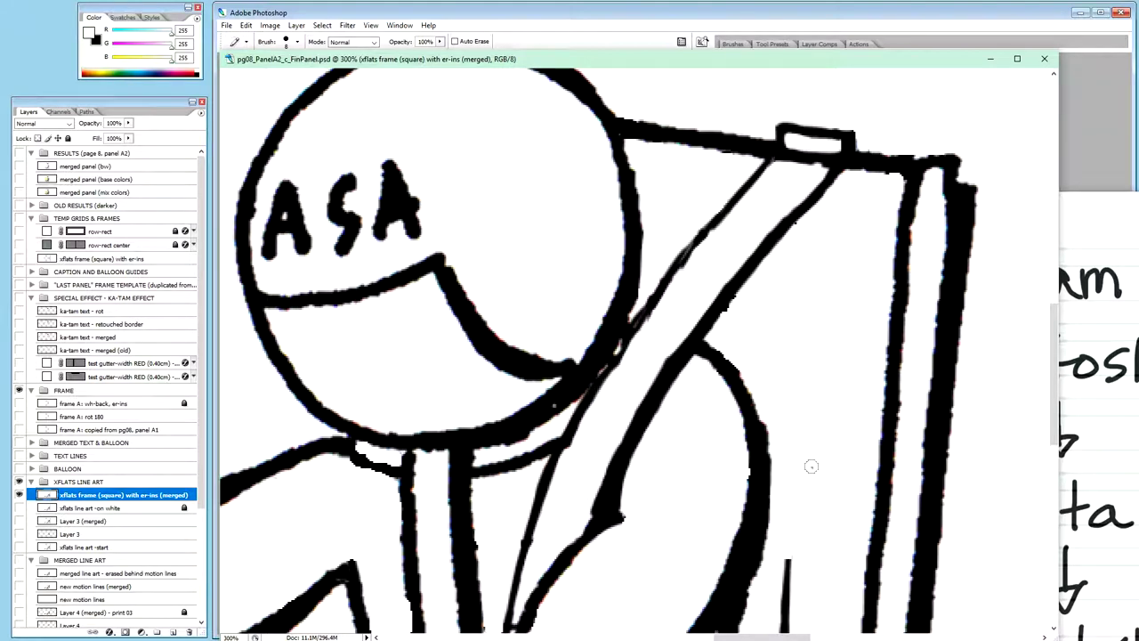
{"action": "key", "text": "space"}
{"action": "mouse_move", "coordinate": [811, 444]}
{"action": "left_mouse_down"}
{"action": "mouse_move", "coordinate": [816, 277]}
{"action": "mouse_move", "coordinate": [783, 110]}
{"action": "left_mouse_up"}
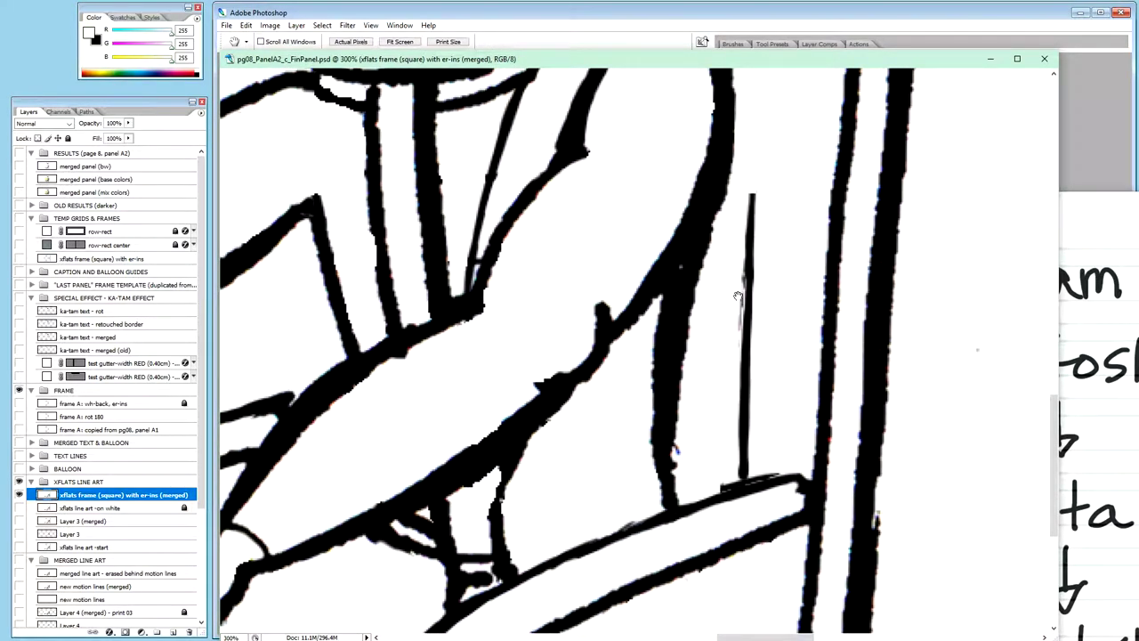
{"action": "left_click_drag", "start_coordinate": [757, 161], "coordinate": [746, 297]}
{"action": "mouse_move", "coordinate": [748, 238]}
{"action": "left_mouse_down"}
{"action": "mouse_move", "coordinate": [746, 429]}
{"action": "mouse_move", "coordinate": [727, 459]}
{"action": "mouse_move", "coordinate": [757, 454]}
{"action": "mouse_move", "coordinate": [708, 481]}
{"action": "mouse_move", "coordinate": [754, 463]}
{"action": "left_mouse_up"}
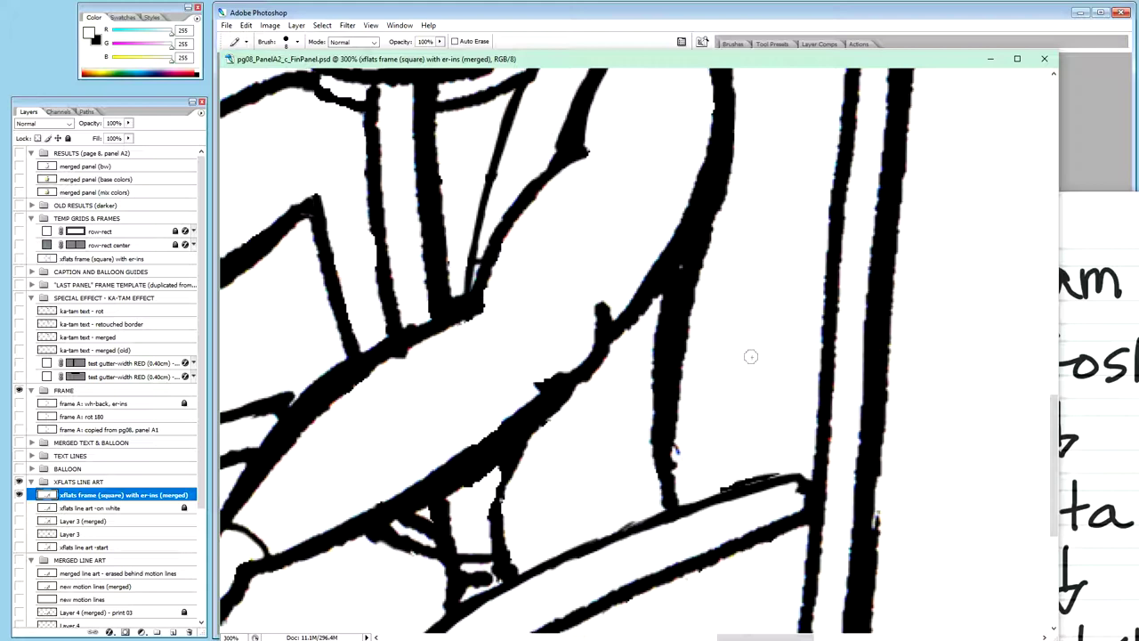
Step: At 400%, brush white along the seat side line's right edge to remove the fringe
{"action": "key", "text": "ctrl+minus"}
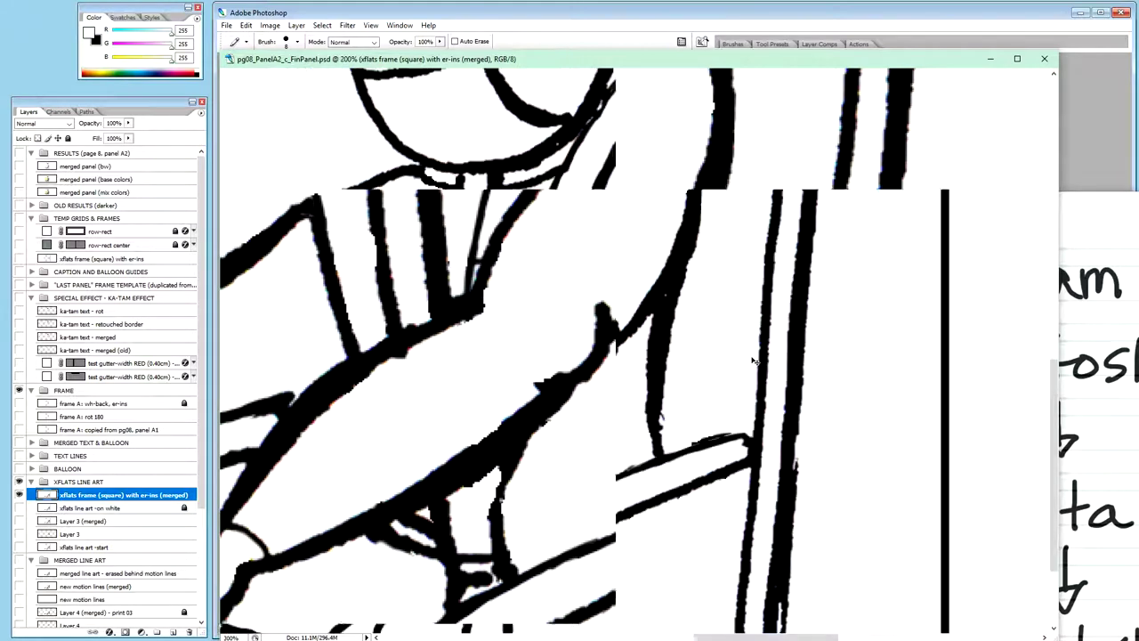
{"action": "key", "text": "ctrl+minus"}
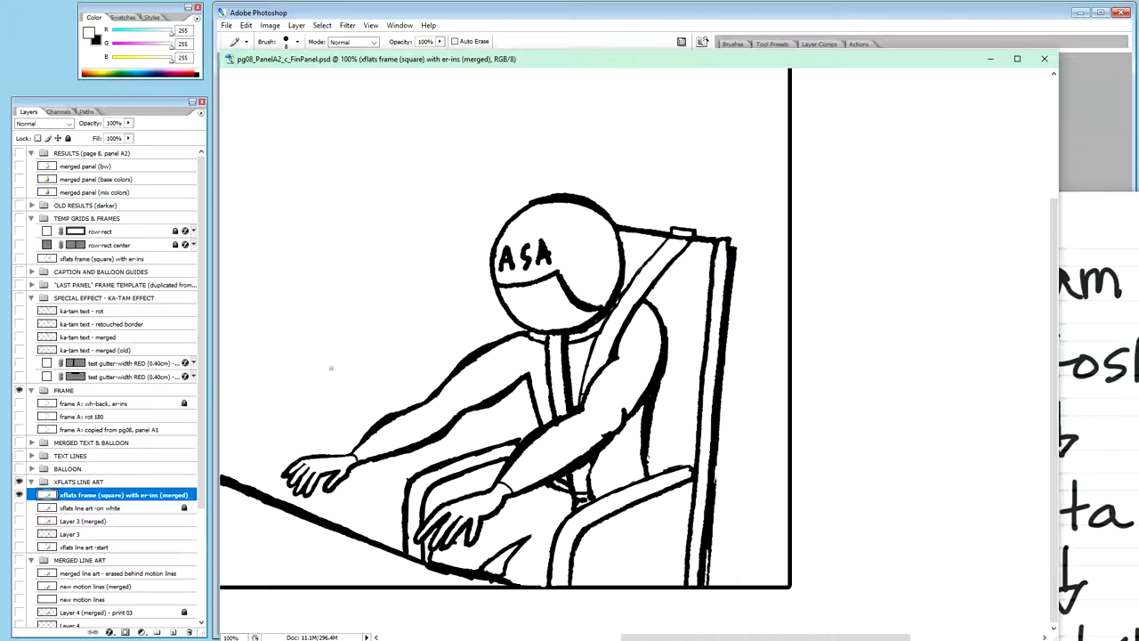
{"action": "key", "text": "ctrl+plus"}
{"action": "key", "text": "ctrl+plus"}
{"action": "key", "text": "ctrl+plus"}
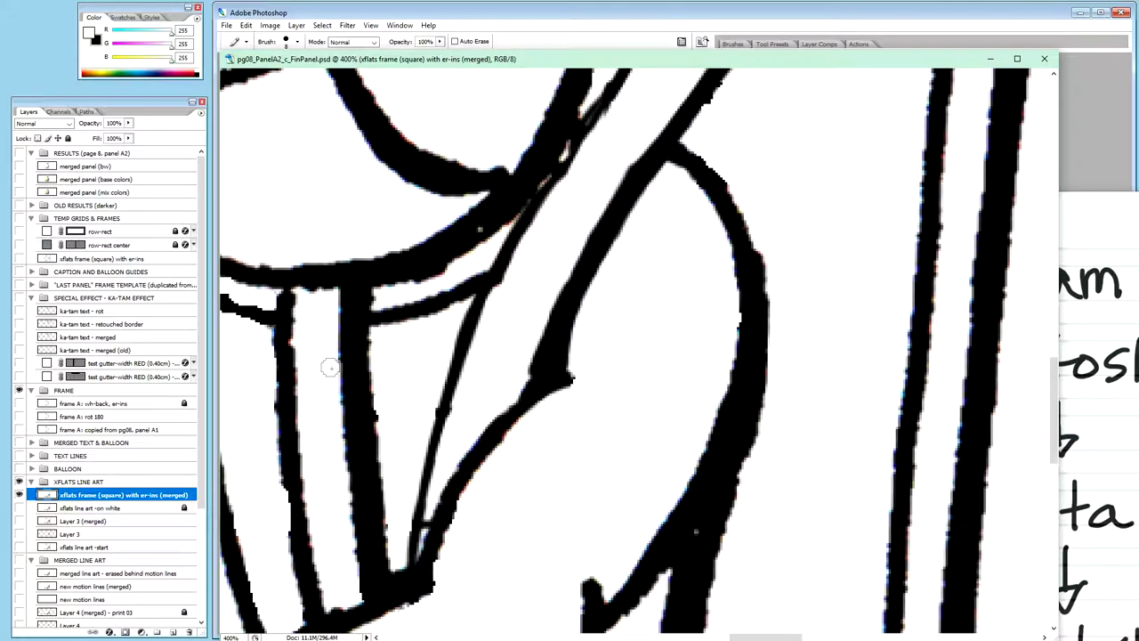
{"action": "key", "text": "space"}
{"action": "mouse_move", "coordinate": [926, 579]}
{"action": "left_mouse_down"}
{"action": "mouse_move", "coordinate": [602, 313]}
{"action": "mouse_move", "coordinate": [611, 92]}
{"action": "left_mouse_up"}
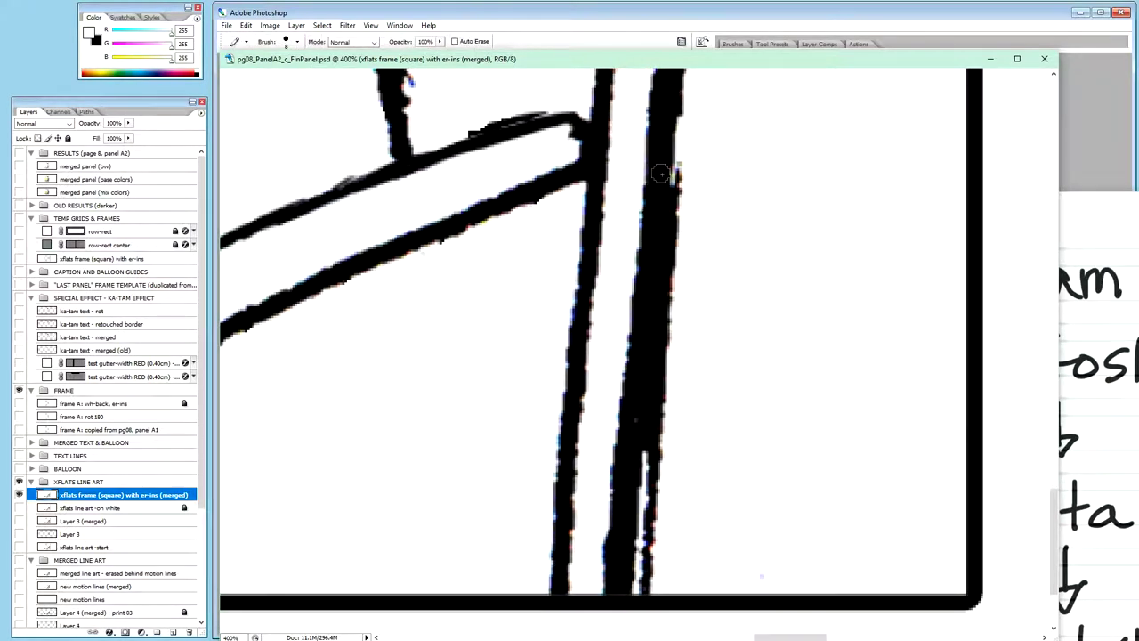
{"action": "left_click_drag", "start_coordinate": [681, 164], "coordinate": [689, 271]}
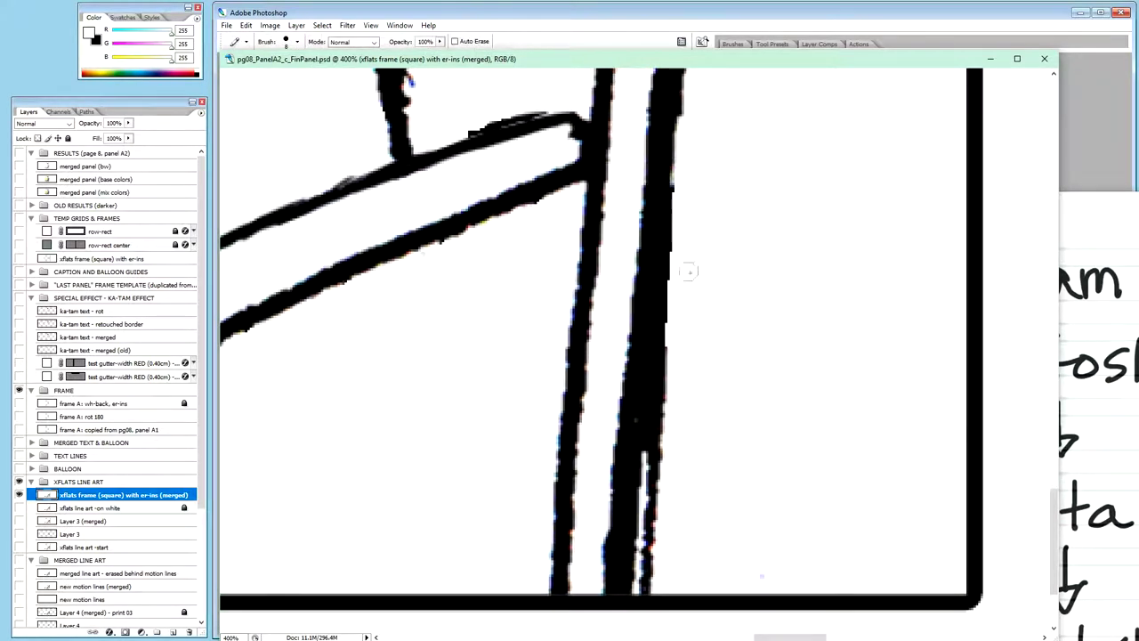
{"action": "mouse_move", "coordinate": [665, 347]}
{"action": "left_mouse_down"}
{"action": "mouse_move", "coordinate": [646, 589]}
{"action": "mouse_move", "coordinate": [644, 556]}
{"action": "left_mouse_up"}
{"action": "left_click_drag", "start_coordinate": [655, 490], "coordinate": [692, 240]}
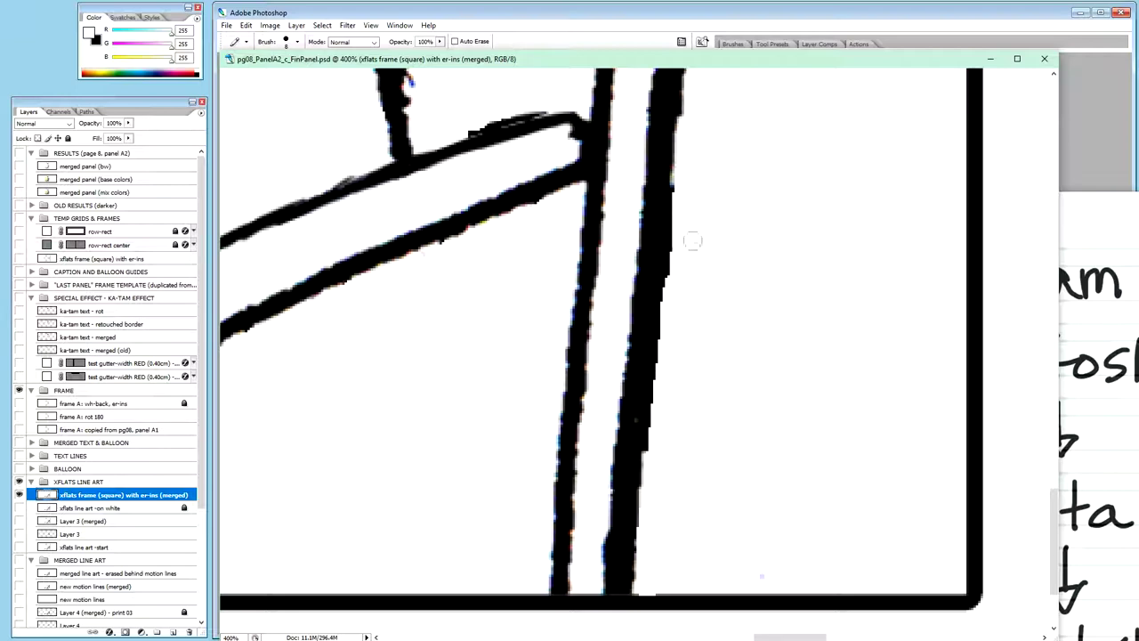
{"action": "key", "text": "ctrl+minus"}
{"action": "key", "text": "ctrl+minus"}
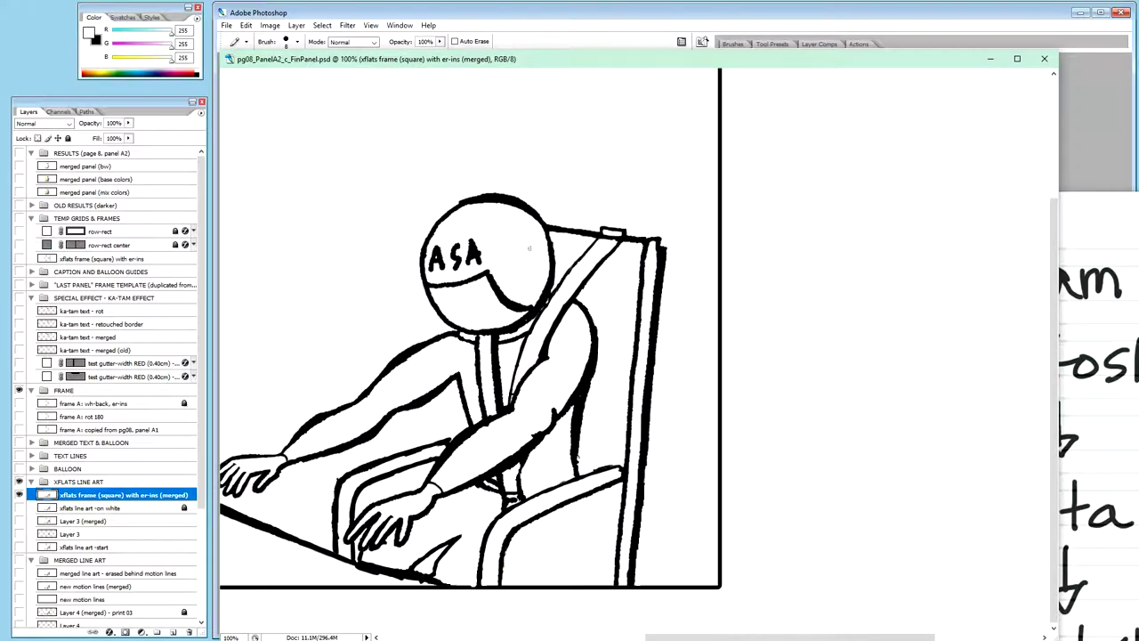
Step: Zoom to 400% on the astronaut's upper body and inspect the helmet, collar and strap lines
{"action": "key", "text": "h"}
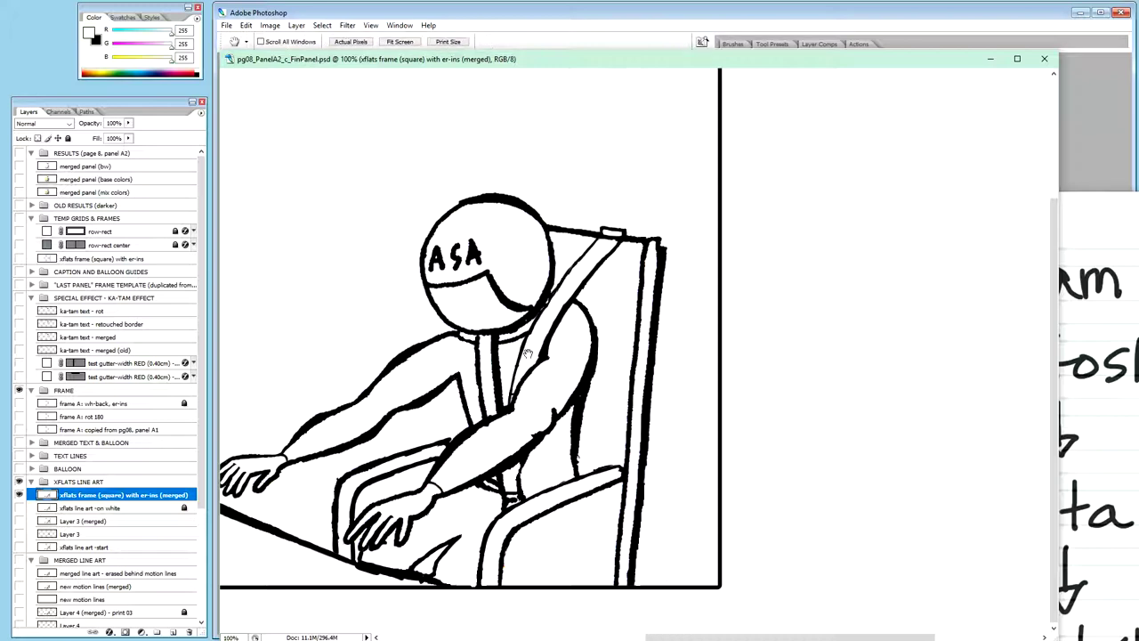
{"action": "left_click_drag", "start_coordinate": [531, 355], "coordinate": [727, 330]}
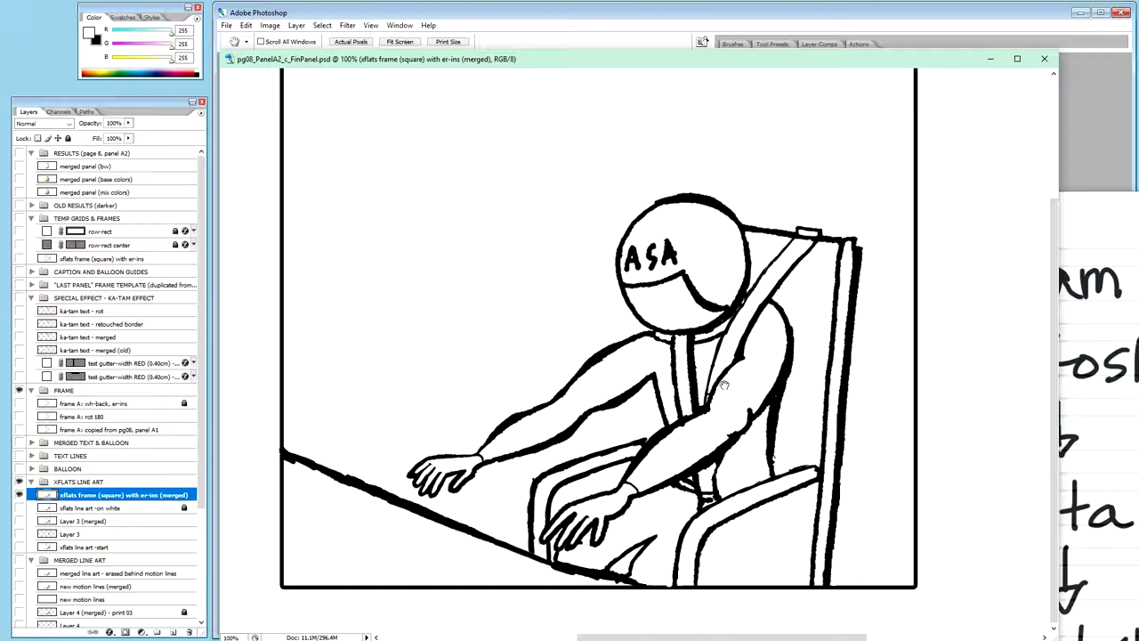
{"action": "left_click", "coordinate": [686, 356], "text": "ctrl"}
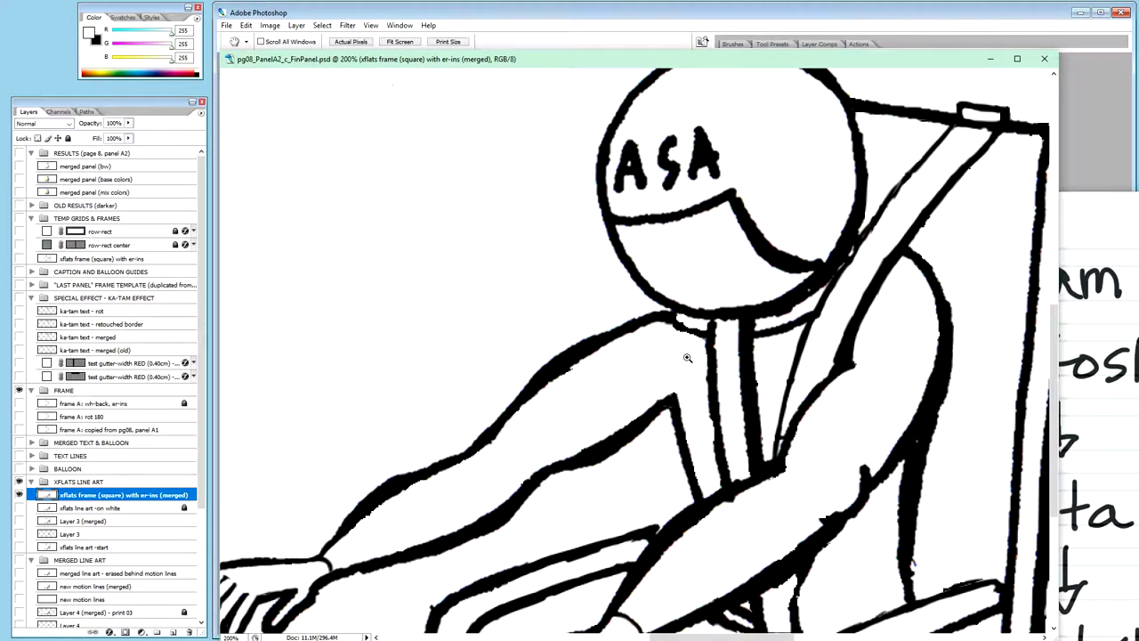
{"action": "left_click", "coordinate": [686, 356], "text": "ctrl"}
{"action": "left_click", "coordinate": [687, 357], "text": "ctrl"}
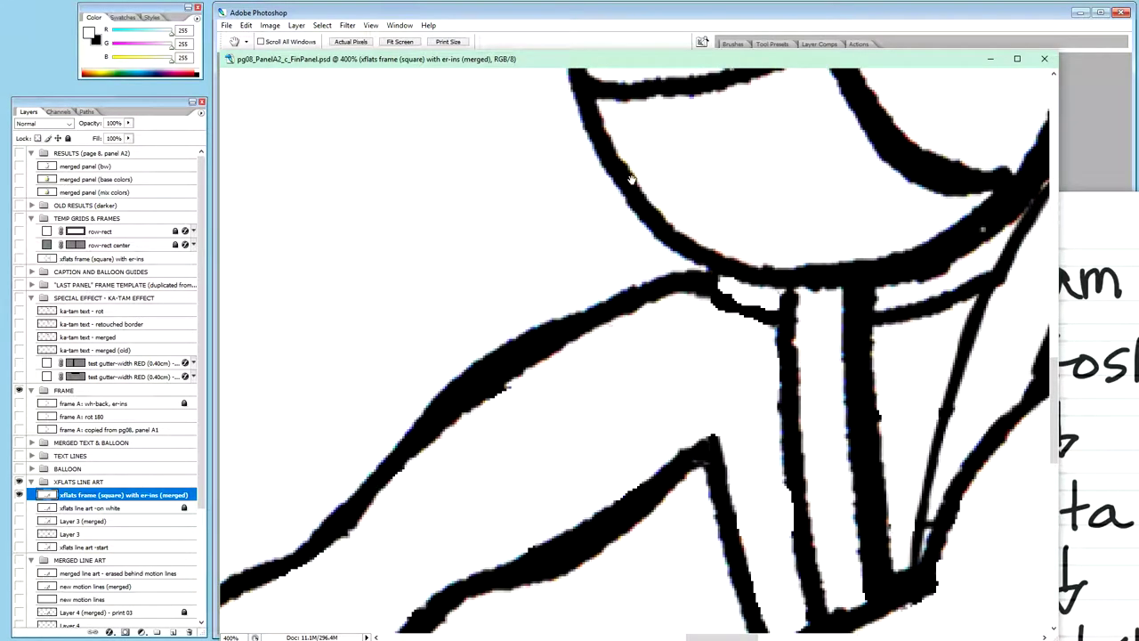
{"action": "left_click_drag", "start_coordinate": [630, 180], "coordinate": [484, 273]}
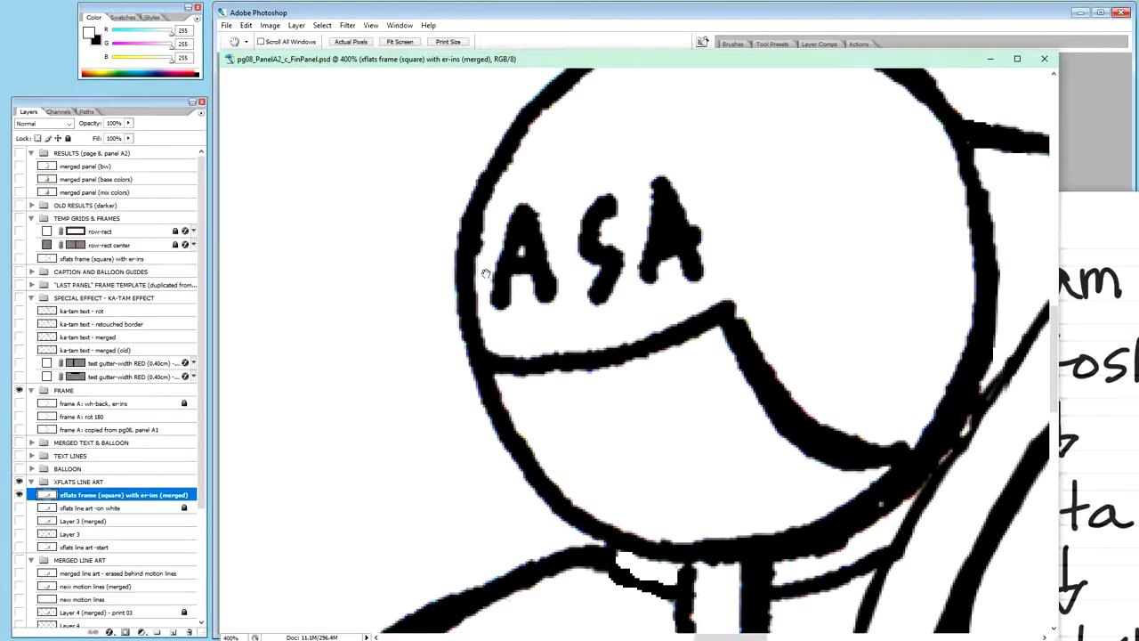
{"action": "left_click_drag", "start_coordinate": [715, 224], "coordinate": [349, 311]}
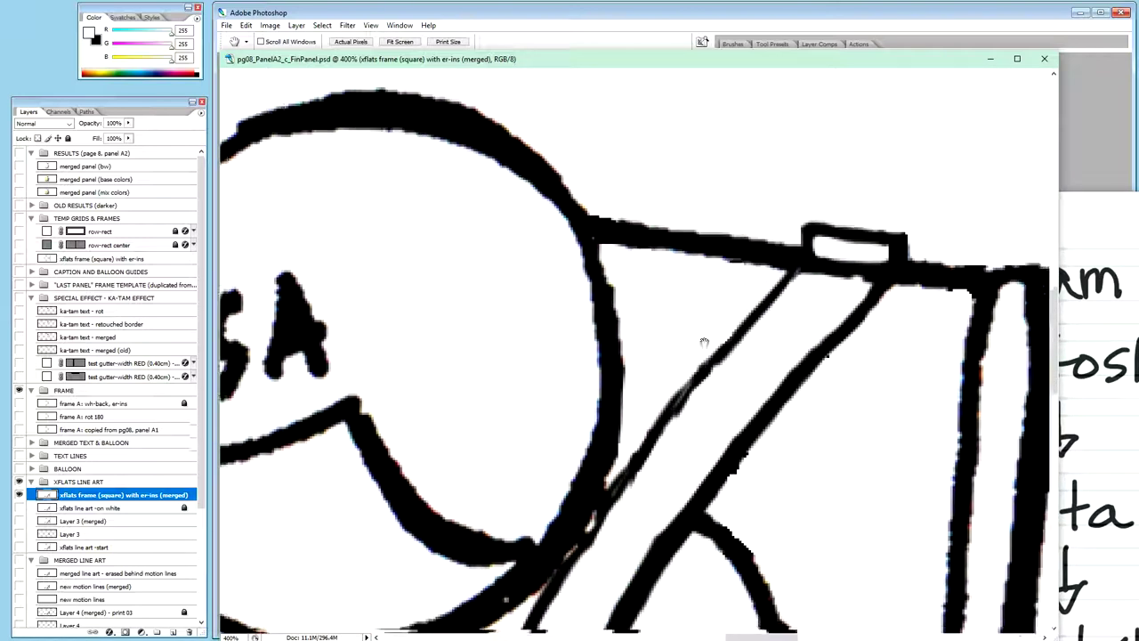
{"action": "mouse_move", "coordinate": [703, 342]}
{"action": "left_mouse_down"}
{"action": "mouse_move", "coordinate": [587, 292]}
{"action": "mouse_move", "coordinate": [570, 260]}
{"action": "mouse_move", "coordinate": [647, 217]}
{"action": "mouse_move", "coordinate": [747, 134]}
{"action": "mouse_move", "coordinate": [726, 175]}
{"action": "left_mouse_up"}
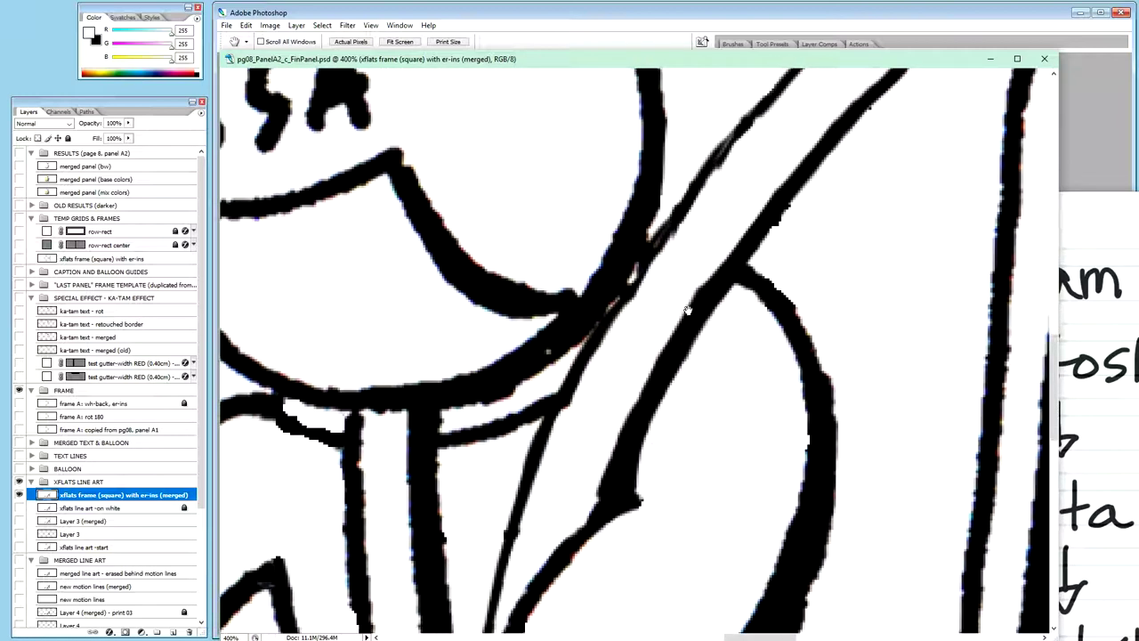
{"action": "mouse_move", "coordinate": [686, 310]}
{"action": "left_mouse_down"}
{"action": "mouse_move", "coordinate": [739, 215]}
{"action": "mouse_move", "coordinate": [827, 265]}
{"action": "mouse_move", "coordinate": [876, 347]}
{"action": "mouse_move", "coordinate": [896, 331]}
{"action": "mouse_move", "coordinate": [916, 418]}
{"action": "mouse_move", "coordinate": [851, 264]}
{"action": "mouse_move", "coordinate": [845, 196]}
{"action": "left_mouse_up"}
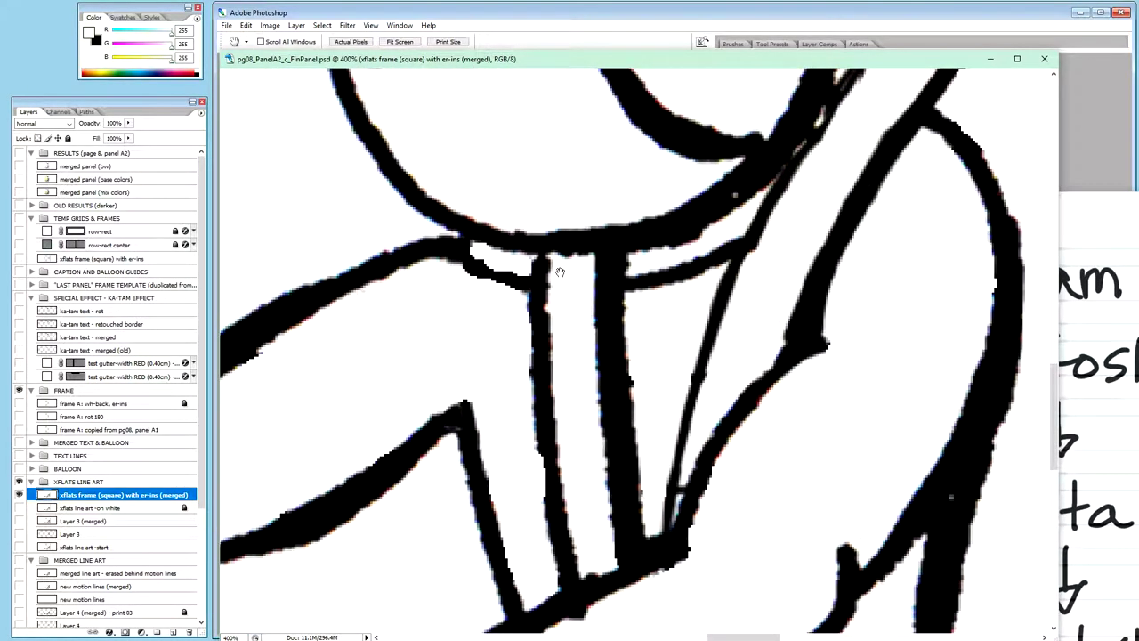
{"action": "key", "text": "b"}
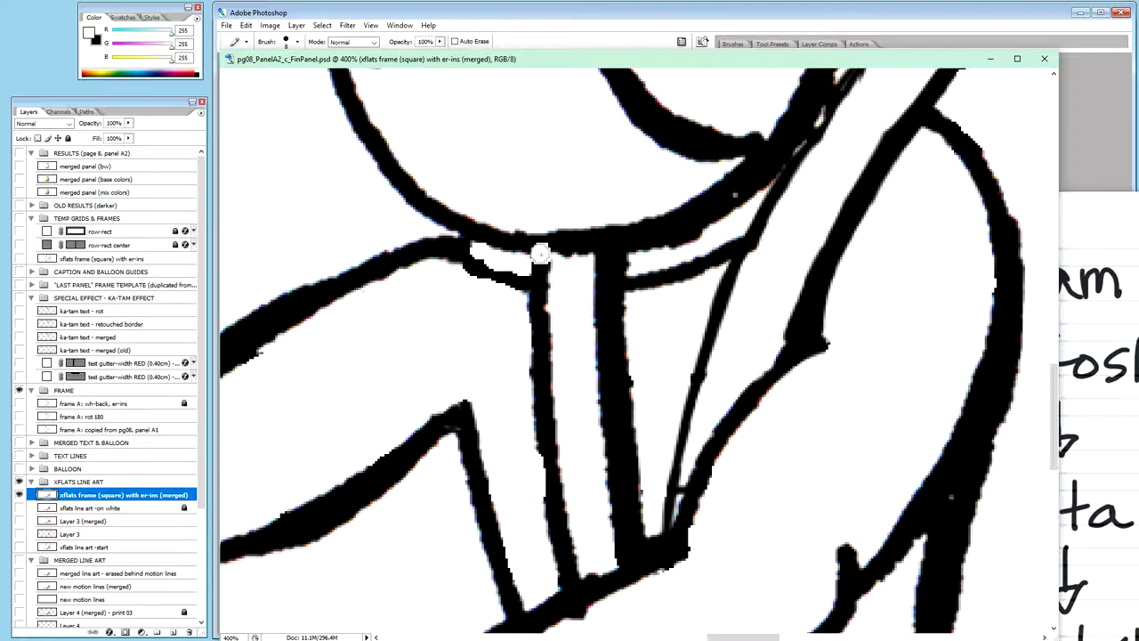
Step: Set black as the foreground colour and bring the arm and seat into view at 400%
{"action": "key", "text": "x"}
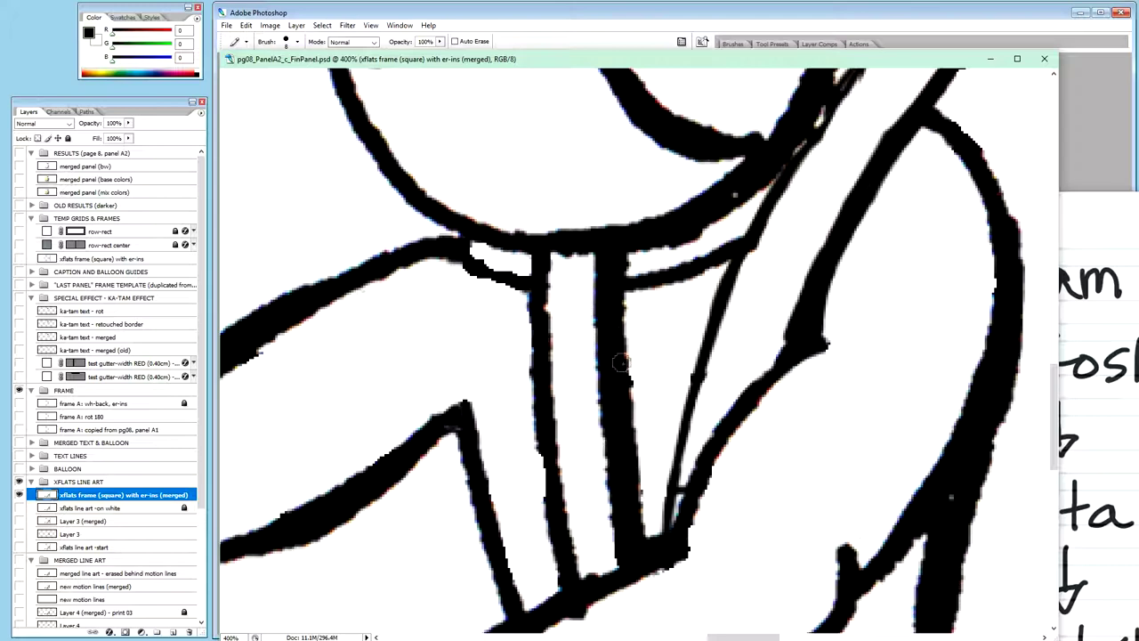
{"action": "key", "text": "space"}
{"action": "mouse_move", "coordinate": [643, 389]}
{"action": "left_mouse_down"}
{"action": "mouse_move", "coordinate": [732, 305]}
{"action": "mouse_move", "coordinate": [711, 285]}
{"action": "mouse_move", "coordinate": [670, 303]}
{"action": "mouse_move", "coordinate": [801, 226]}
{"action": "mouse_move", "coordinate": [673, 315]}
{"action": "mouse_move", "coordinate": [770, 257]}
{"action": "mouse_move", "coordinate": [852, 233]}
{"action": "mouse_move", "coordinate": [481, 347]}
{"action": "mouse_move", "coordinate": [643, 332]}
{"action": "mouse_move", "coordinate": [597, 267]}
{"action": "mouse_move", "coordinate": [569, 198]}
{"action": "mouse_move", "coordinate": [565, 223]}
{"action": "mouse_move", "coordinate": [537, 189]}
{"action": "left_mouse_up"}
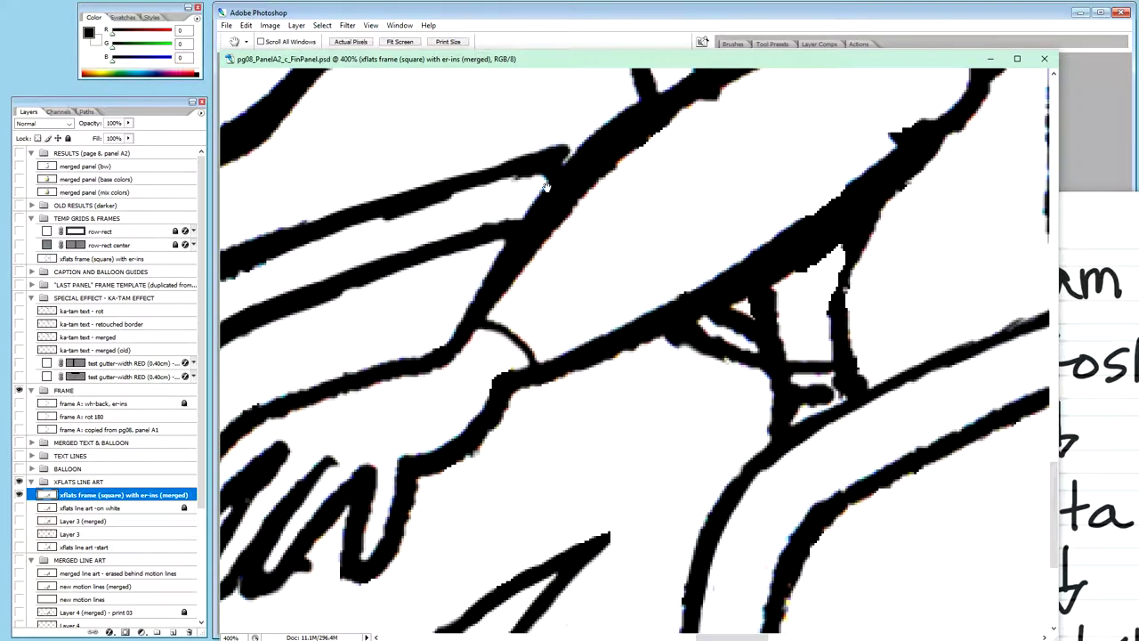
{"action": "key", "text": "b"}
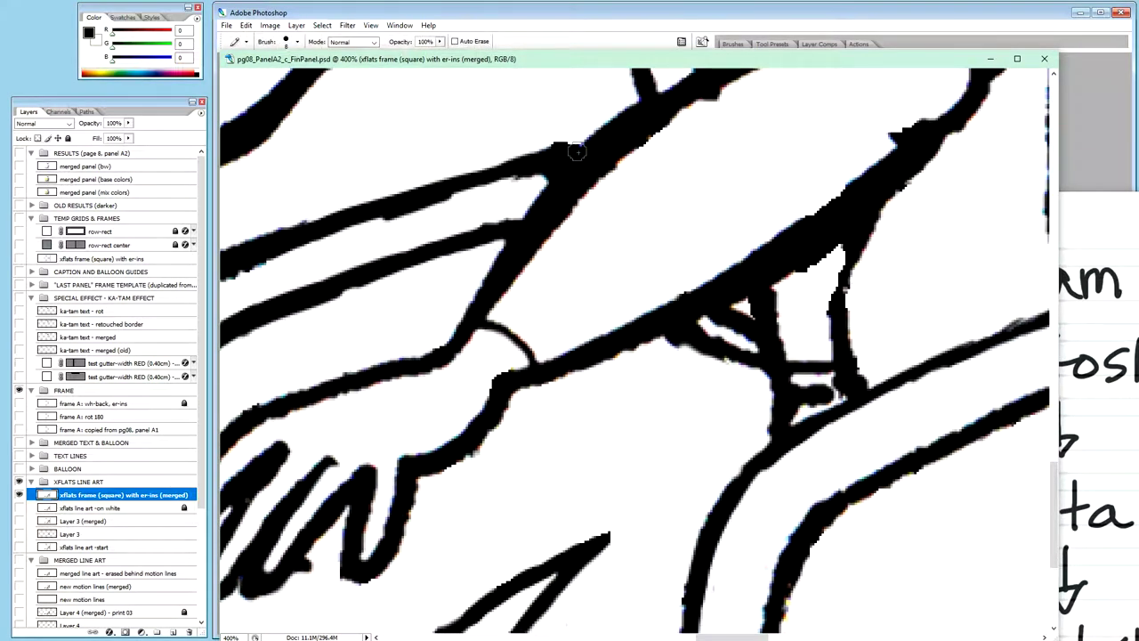
Step: Inspect the hand and the seat's edges, corner curve, armrest and lower curve up close
{"action": "key", "text": "h"}
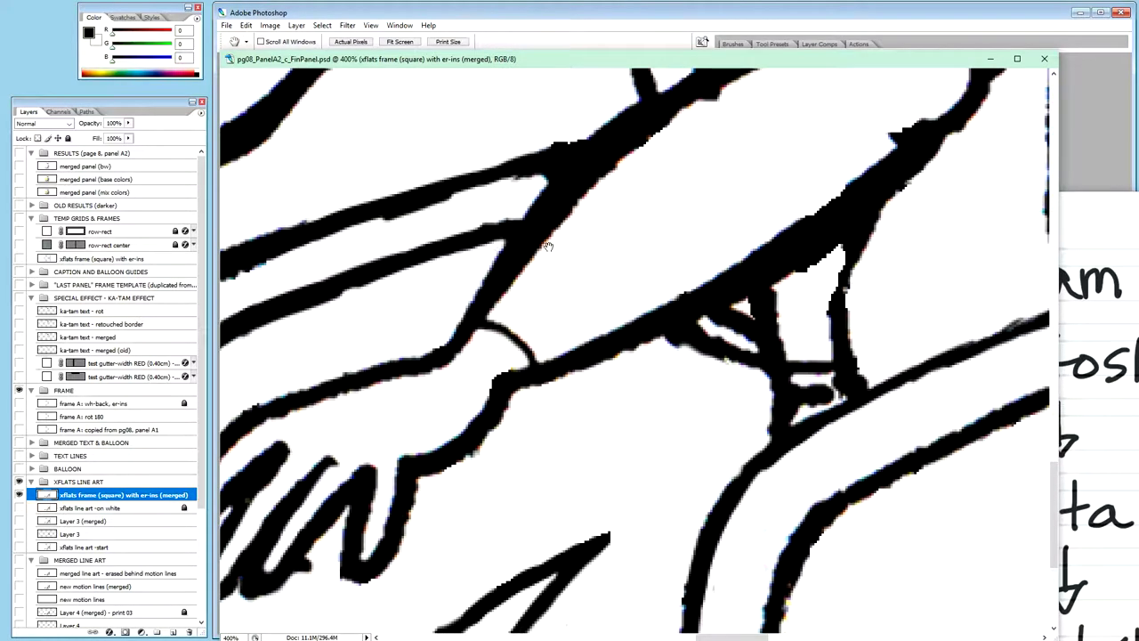
{"action": "mouse_move", "coordinate": [558, 241]}
{"action": "left_mouse_down"}
{"action": "mouse_move", "coordinate": [851, 153]}
{"action": "mouse_move", "coordinate": [727, 209]}
{"action": "mouse_move", "coordinate": [647, 169]}
{"action": "mouse_move", "coordinate": [635, 124]}
{"action": "mouse_move", "coordinate": [513, 132]}
{"action": "mouse_move", "coordinate": [474, 317]}
{"action": "mouse_move", "coordinate": [437, 352]}
{"action": "mouse_move", "coordinate": [454, 387]}
{"action": "left_mouse_up"}
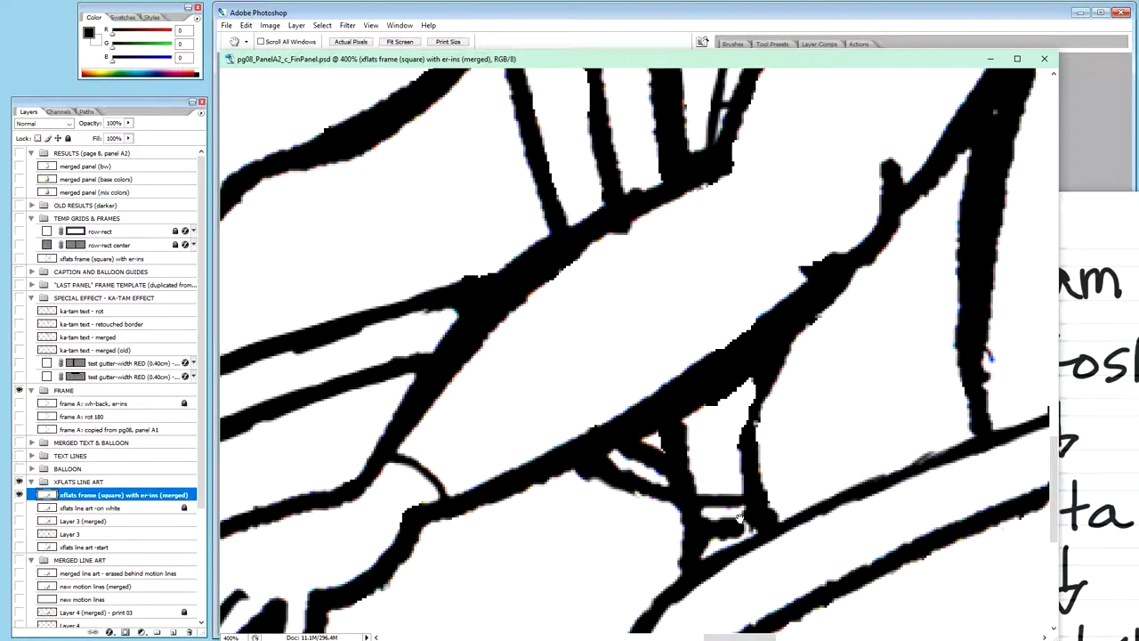
{"action": "left_click_drag", "start_coordinate": [537, 414], "coordinate": [406, 483]}
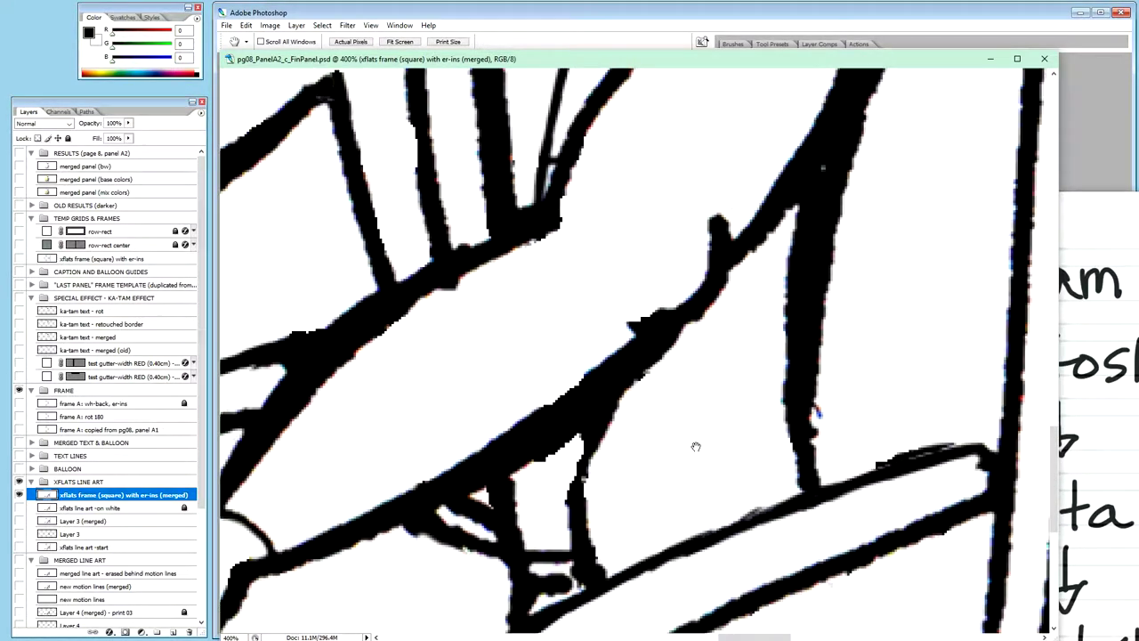
{"action": "left_click_drag", "start_coordinate": [694, 448], "coordinate": [699, 226]}
{"action": "left_click_drag", "start_coordinate": [650, 442], "coordinate": [551, 539]}
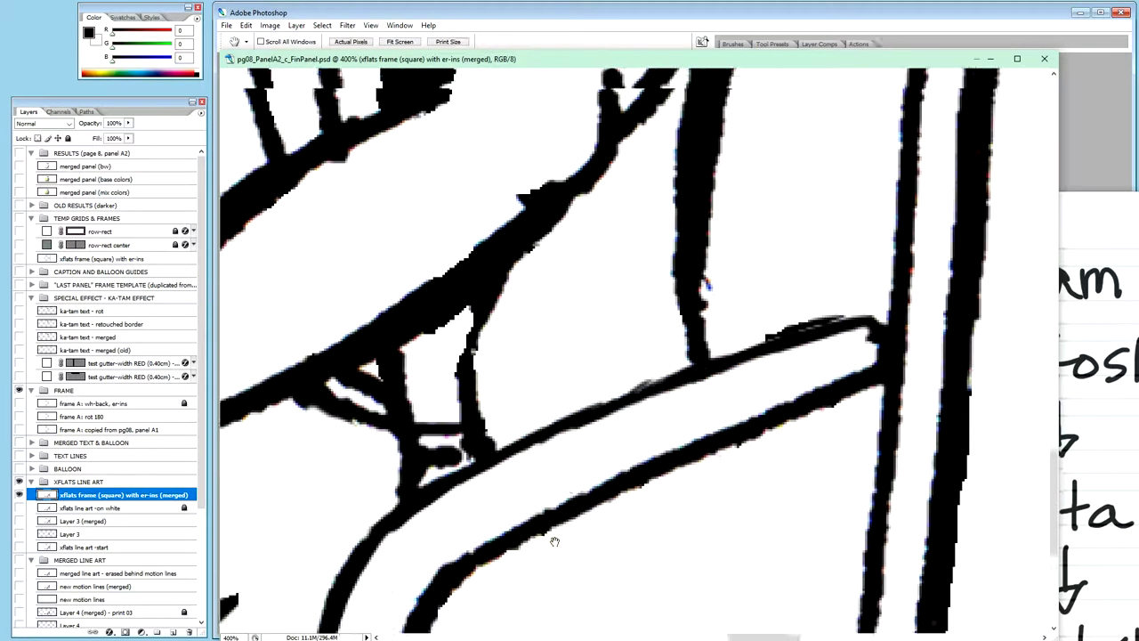
{"action": "left_click_drag", "start_coordinate": [625, 270], "coordinate": [615, 492]}
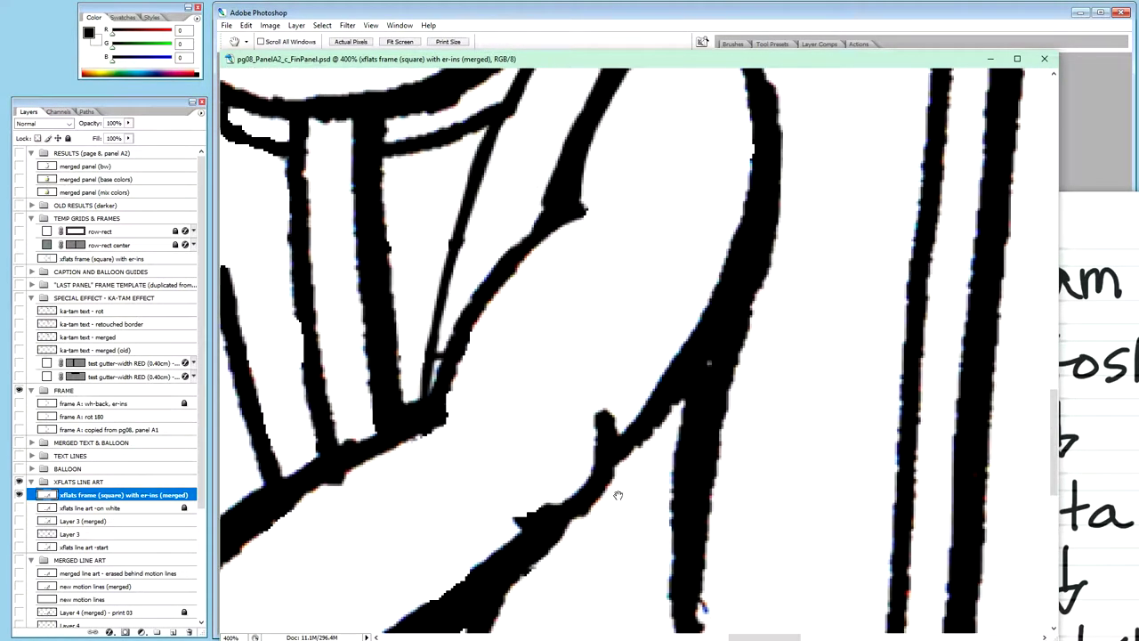
{"action": "left_click_drag", "start_coordinate": [656, 281], "coordinate": [777, 427]}
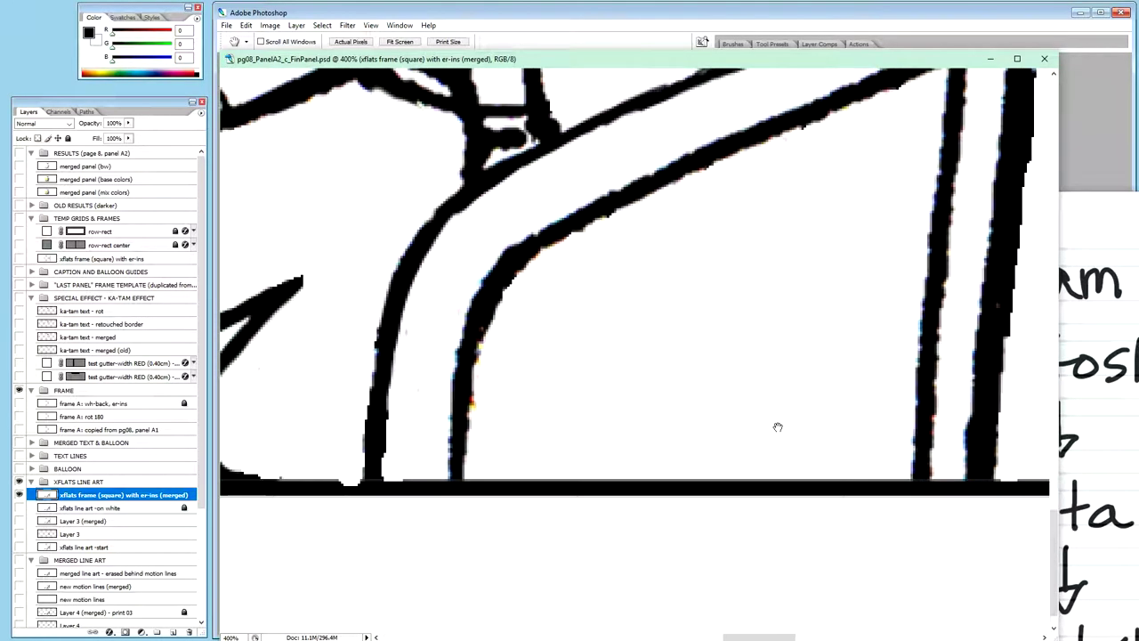
Step: Zoom back out to 66.7% to see the whole astronaut panel
{"action": "left_click", "coordinate": [679, 403], "text": "alt"}
{"action": "left_click", "coordinate": [679, 403], "text": "alt"}
{"action": "left_click", "coordinate": [680, 403], "text": "alt"}
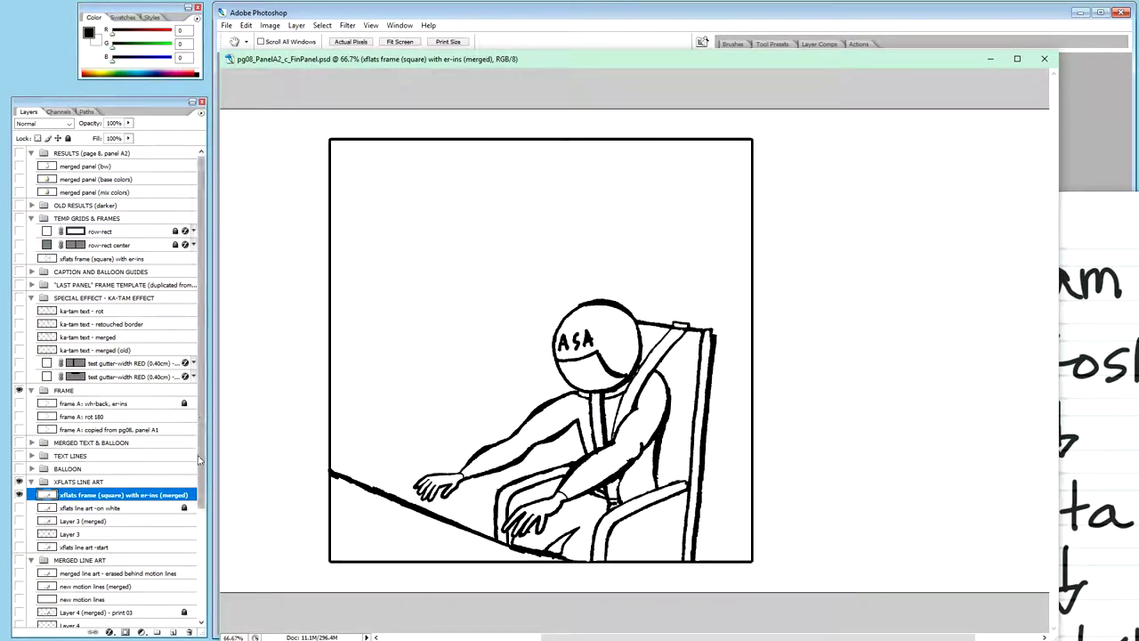
Step: Change the merged line-art layer's name in the Layers panel to 'xflats line art - cleaned'
{"action": "double_click", "coordinate": [102, 495]}
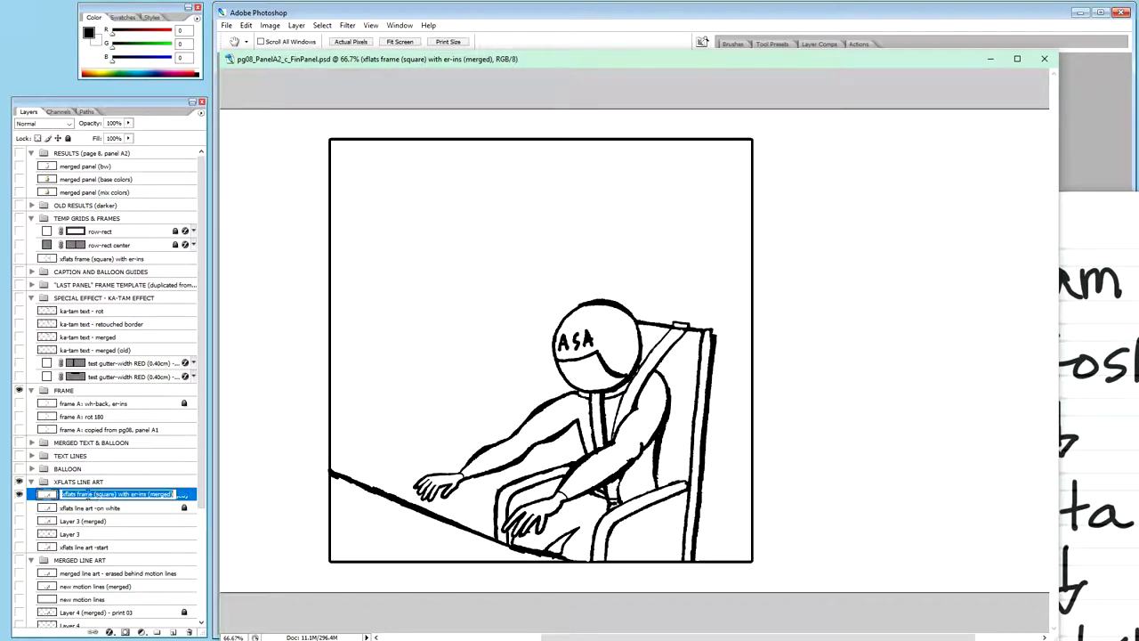
{"action": "left_click_drag", "start_coordinate": [77, 493], "coordinate": [125, 482]}
{"action": "type", "text": "line a"}
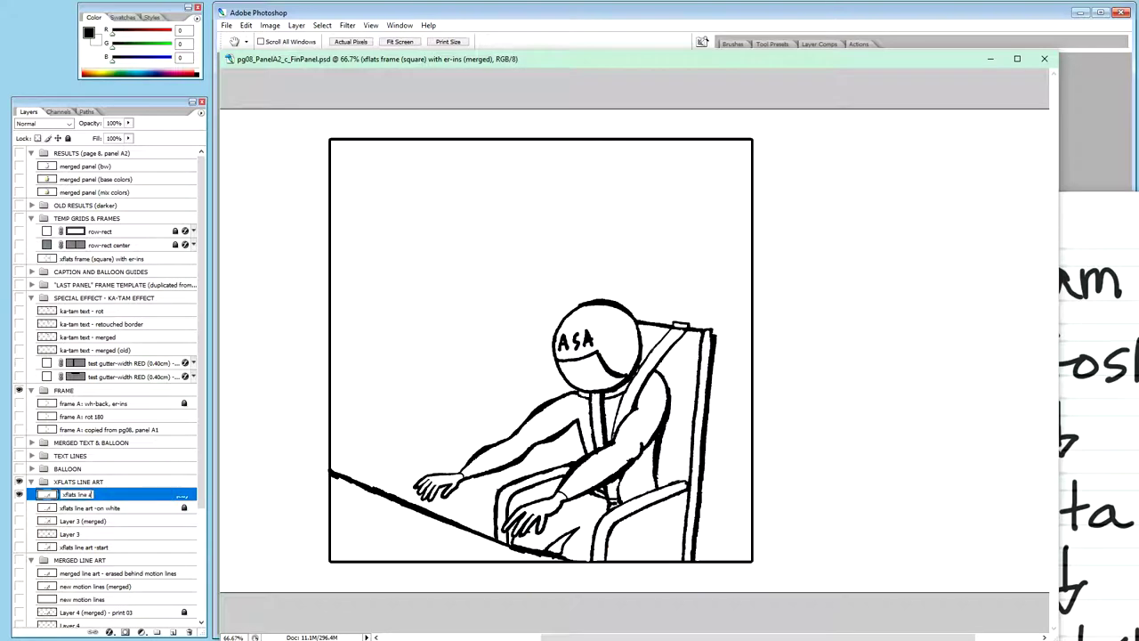
{"action": "type", "text": "rt - cleaned"}
{"action": "key", "text": "Return"}
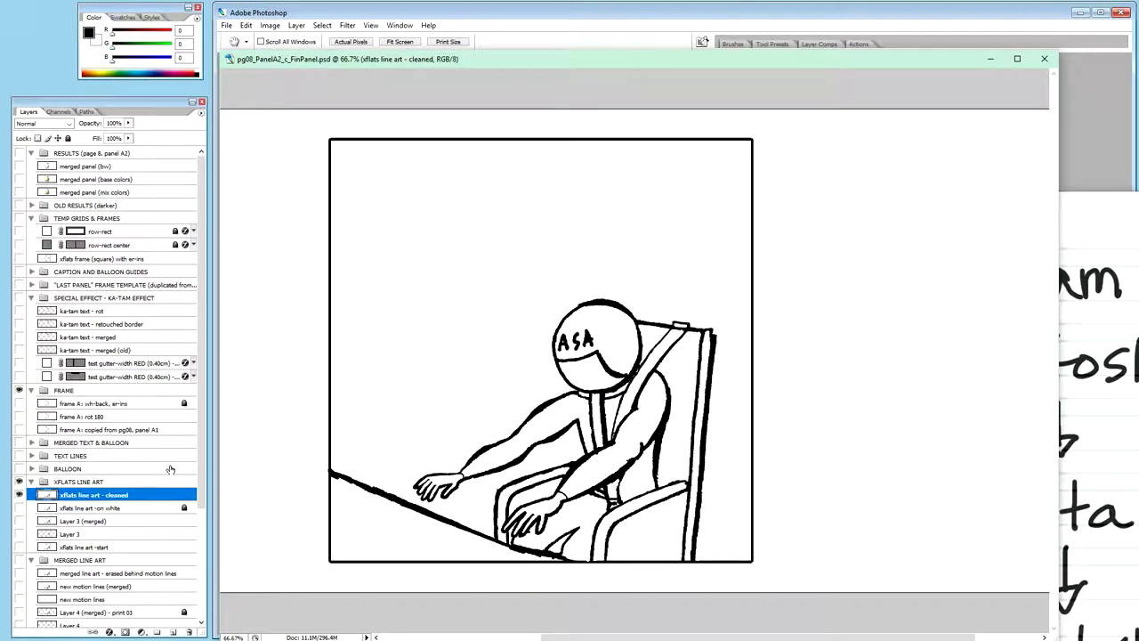
{"action": "left_click", "coordinate": [227, 27]}
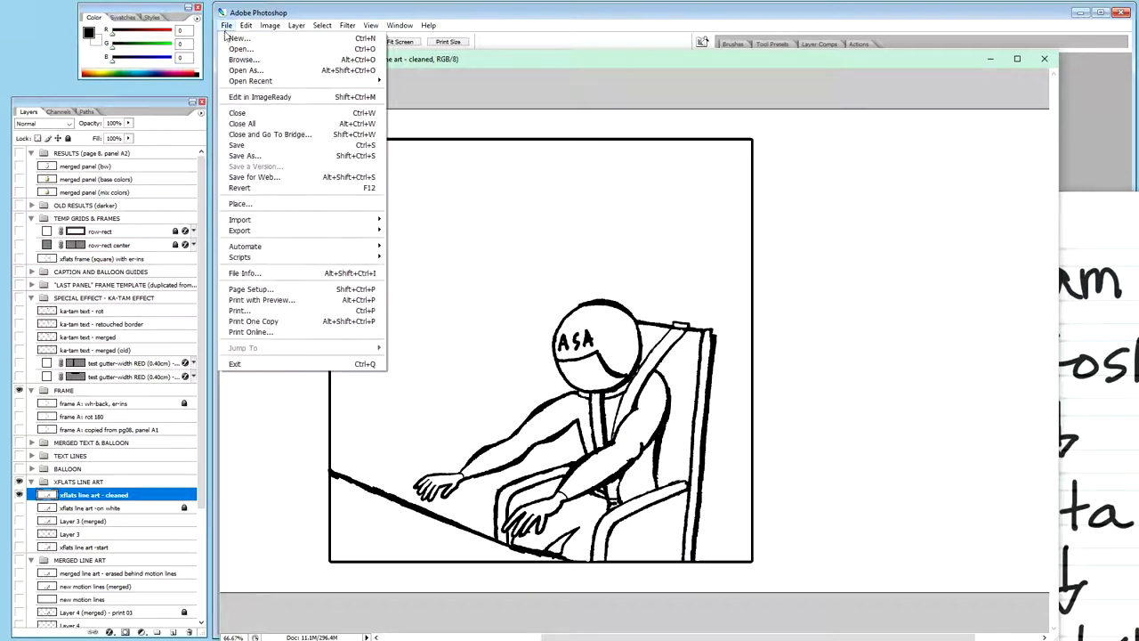
Step: Save the panel for web as PNG-8 with 256 colours and Transparency turned off
{"action": "left_click", "coordinate": [348, 179]}
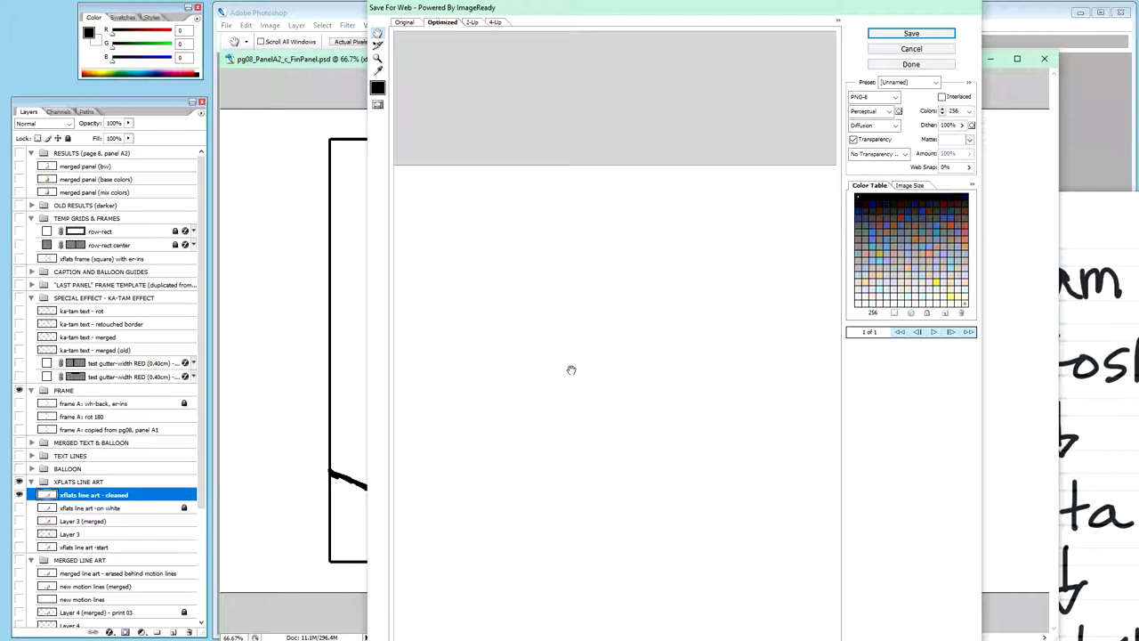
{"action": "left_click", "coordinate": [852, 141]}
{"action": "left_click", "coordinate": [853, 140]}
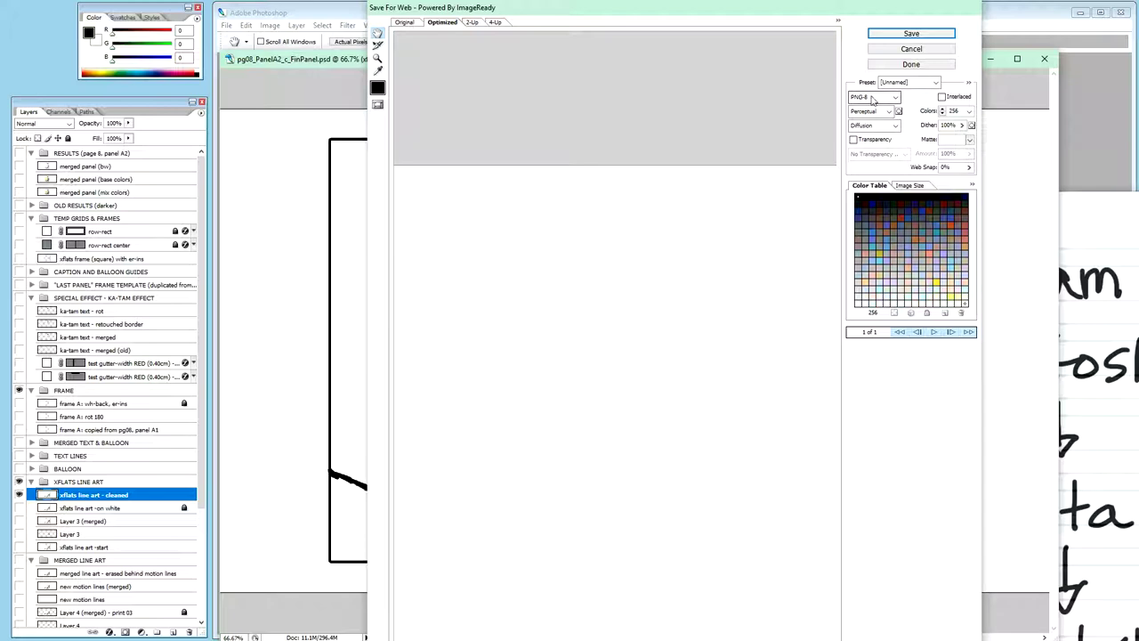
{"action": "left_click", "coordinate": [924, 36]}
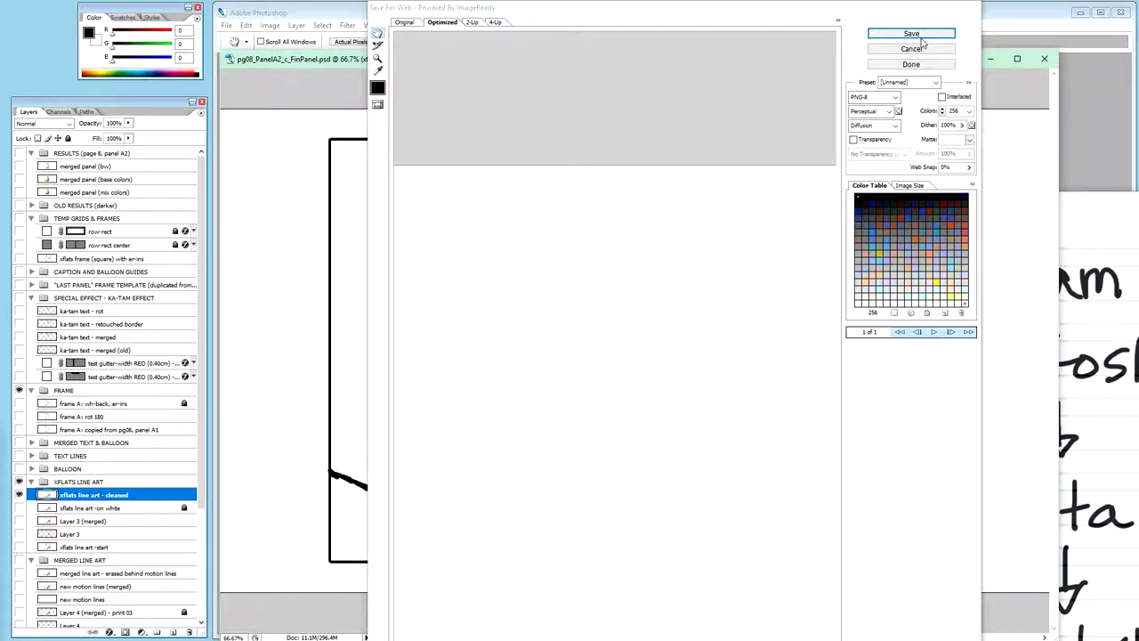
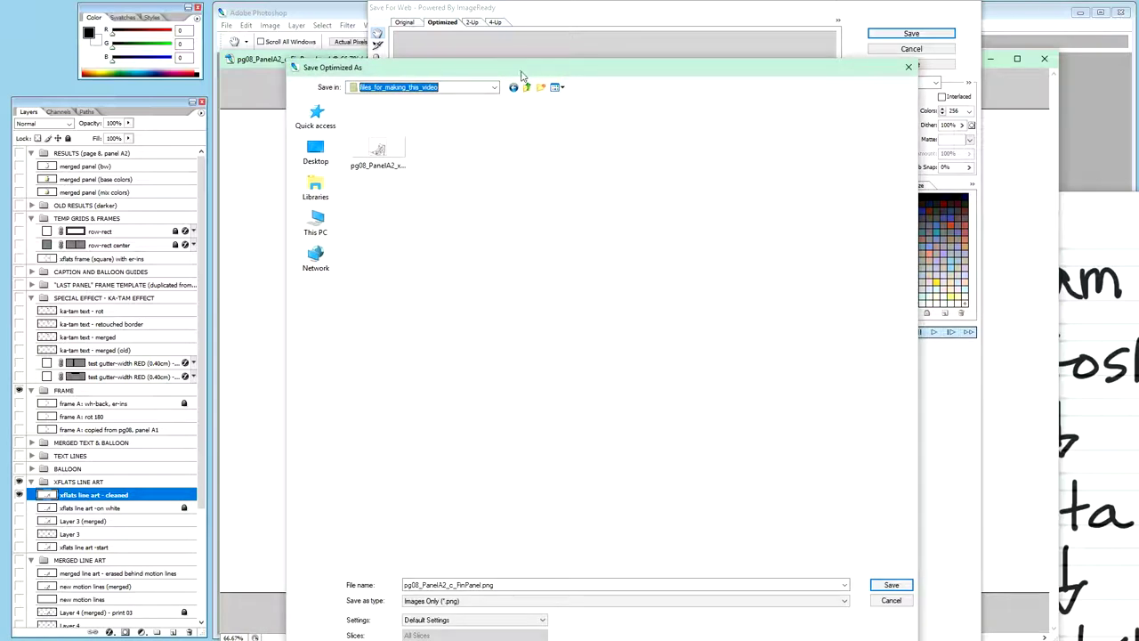
Step: Save the optimized PNG as pg08_PanelA2_x2_FOR_XFLATS.png by adding '2' after 'x'
{"action": "left_click", "coordinate": [391, 156]}
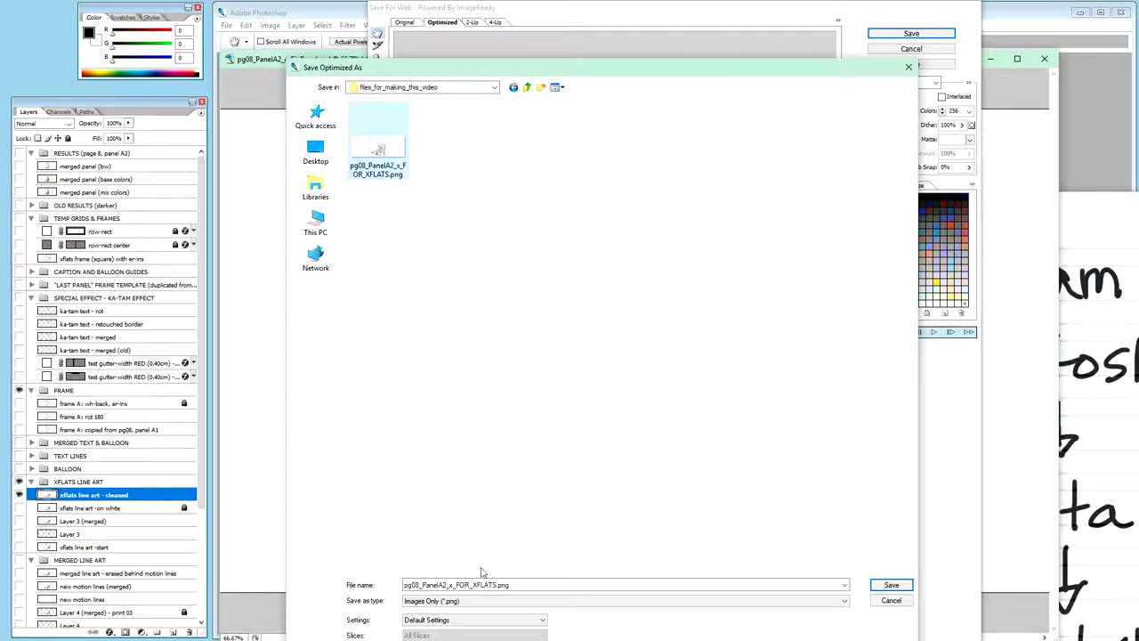
{"action": "double_click", "coordinate": [457, 585]}
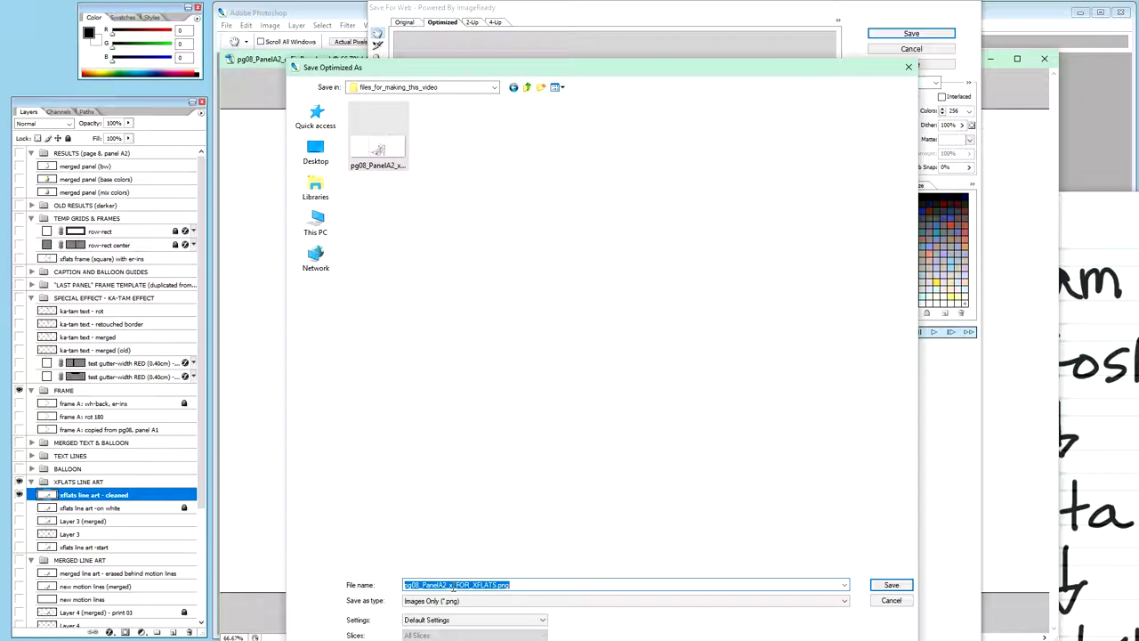
{"action": "left_click", "coordinate": [452, 585]}
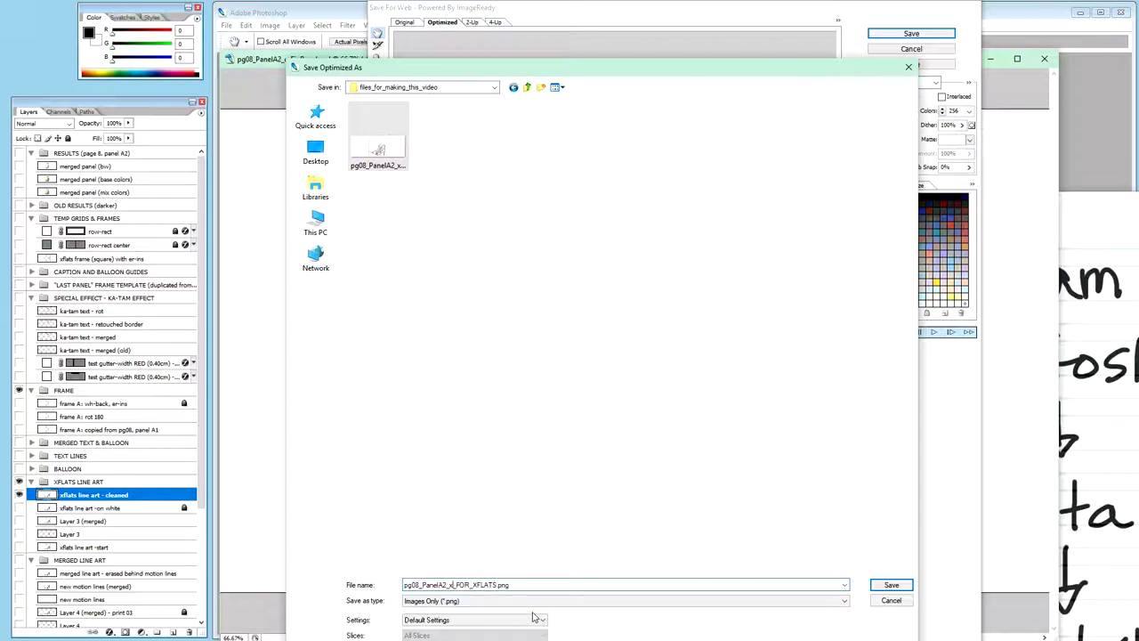
{"action": "type", "text": "2"}
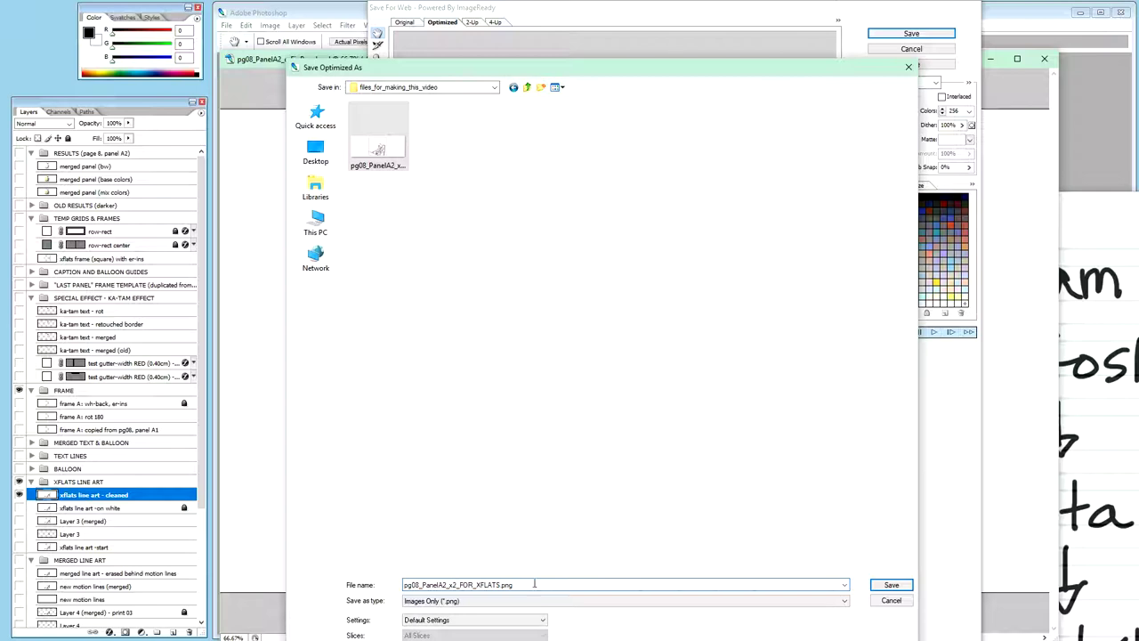
{"action": "left_click", "coordinate": [892, 585]}
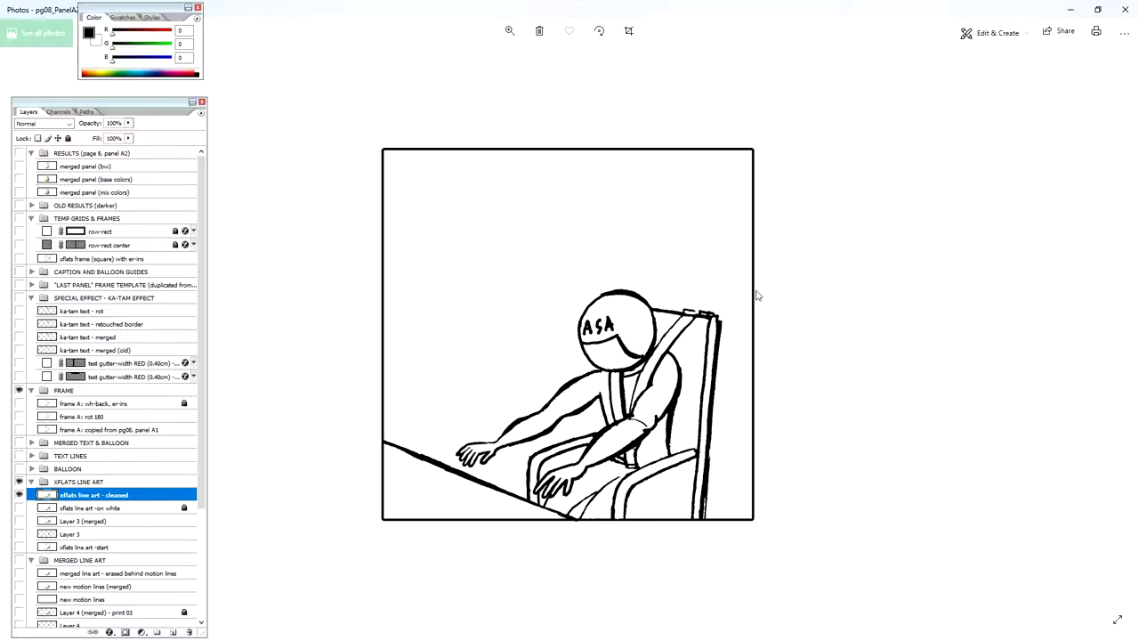
Step: View the next exported image in Photos, then close Photos and return to Photoshop
{"action": "mouse_move", "coordinate": [1132, 312]}
{"action": "left_click", "coordinate": [1110, 343]}
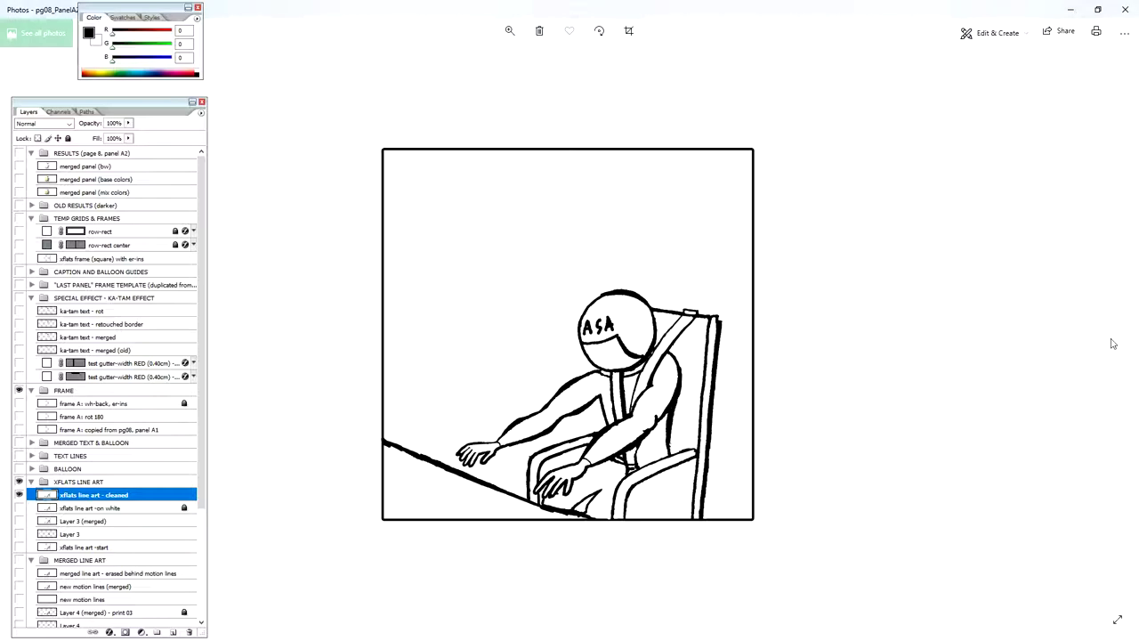
{"action": "left_click", "coordinate": [1126, 16]}
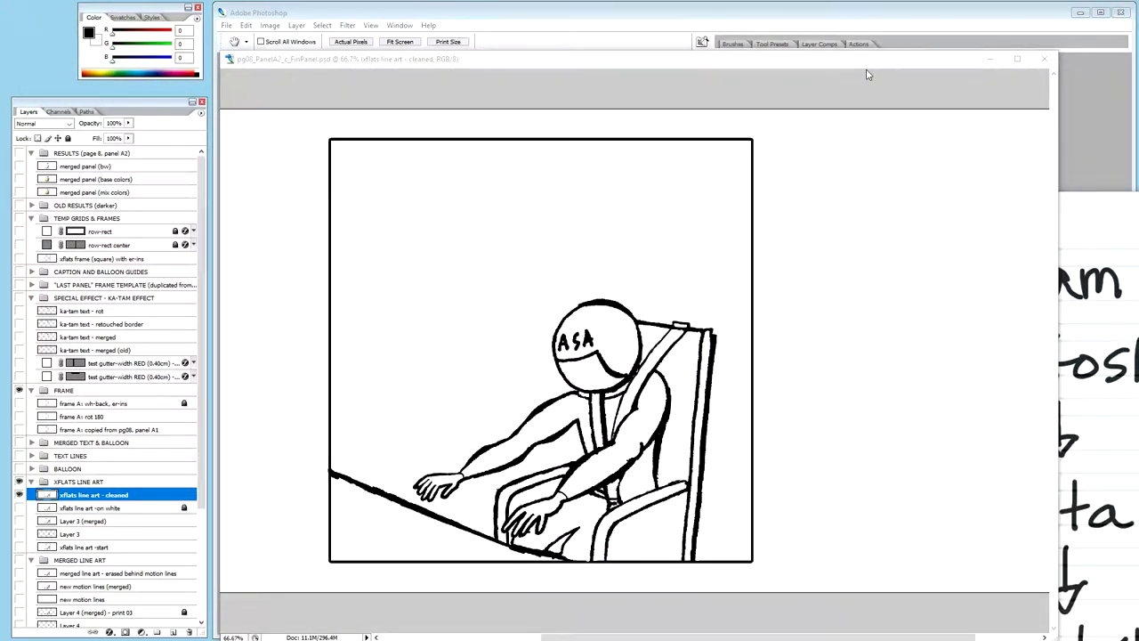
{"action": "left_click", "coordinate": [1081, 14]}
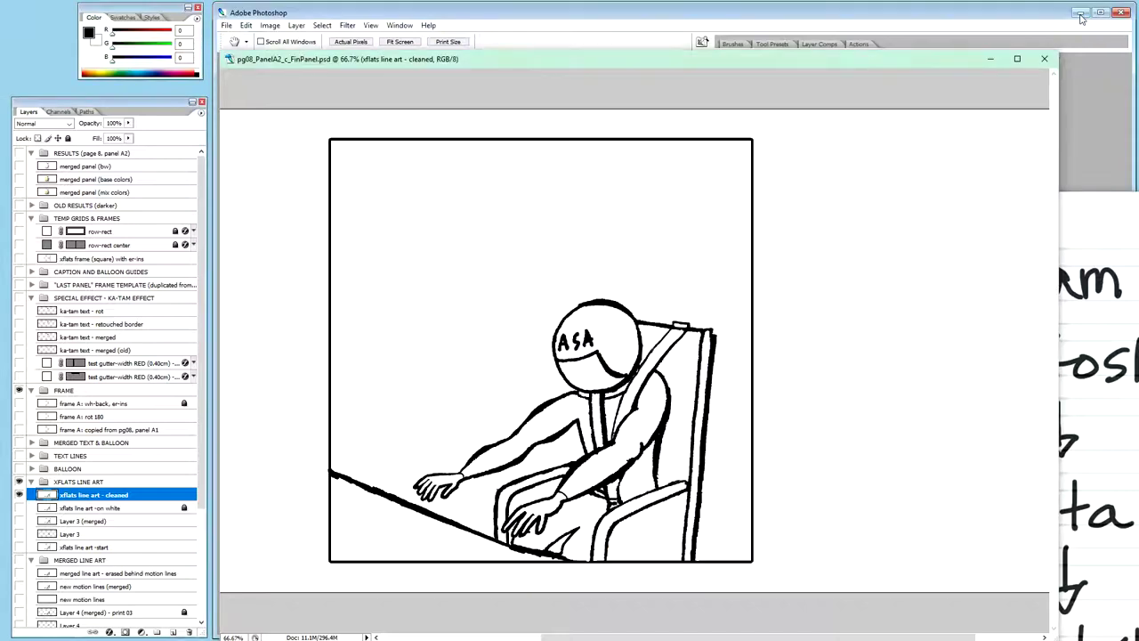
Step: Minimize Photoshop, close the extra Explorer window and move the working folder window up
{"action": "left_click", "coordinate": [1081, 14]}
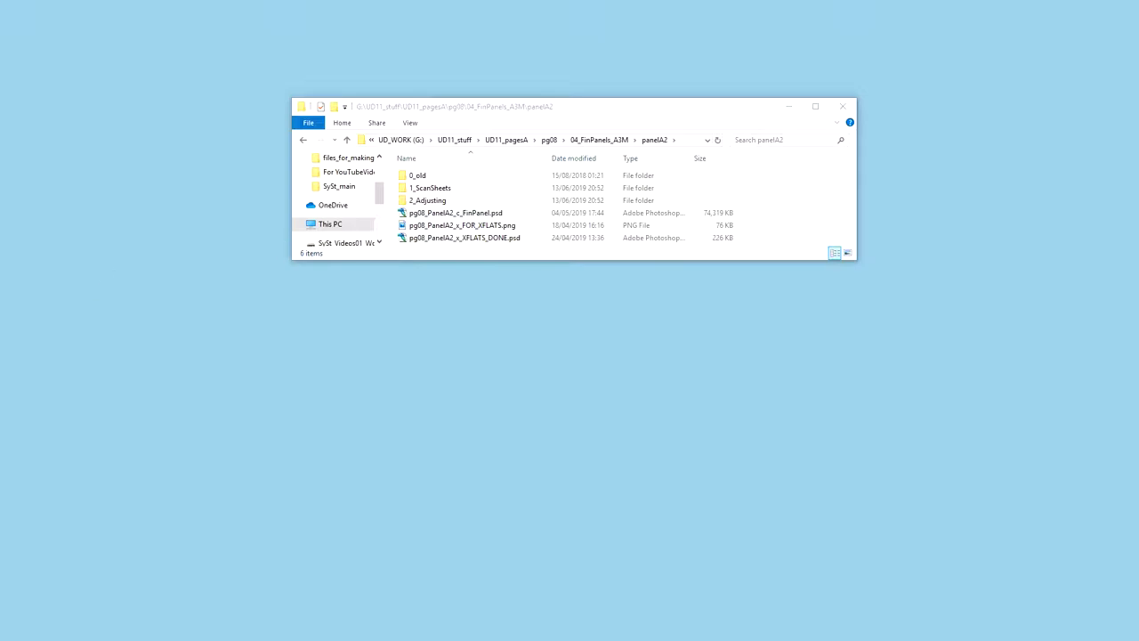
{"action": "left_click_drag", "start_coordinate": [376, 326], "coordinate": [588, 304]}
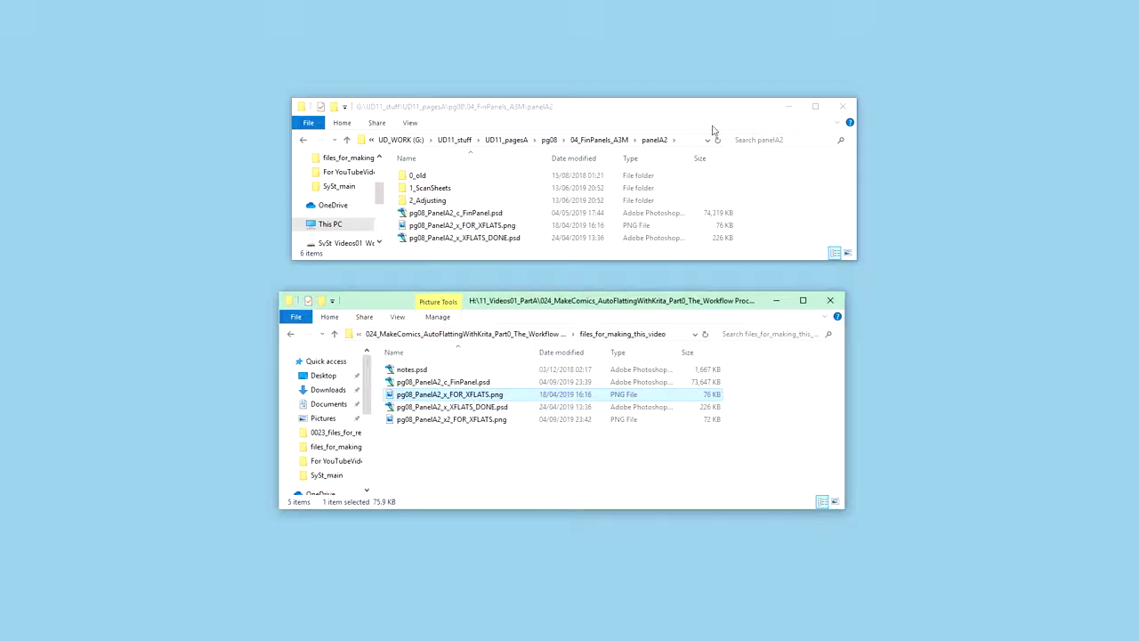
{"action": "left_click", "coordinate": [847, 109]}
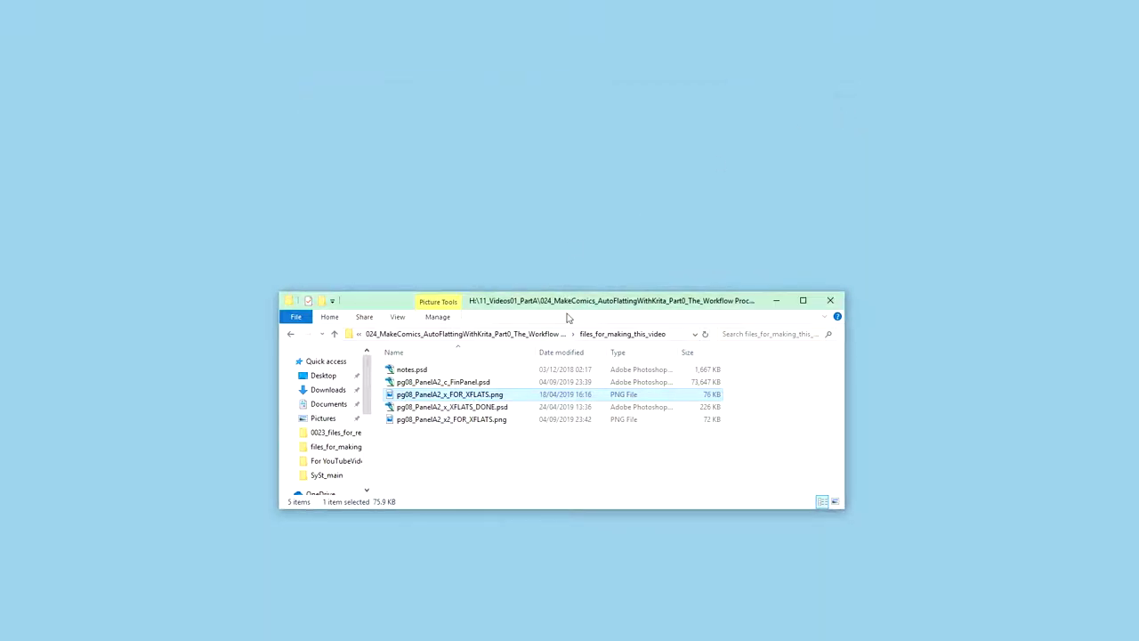
{"action": "left_click_drag", "start_coordinate": [573, 303], "coordinate": [585, 87]}
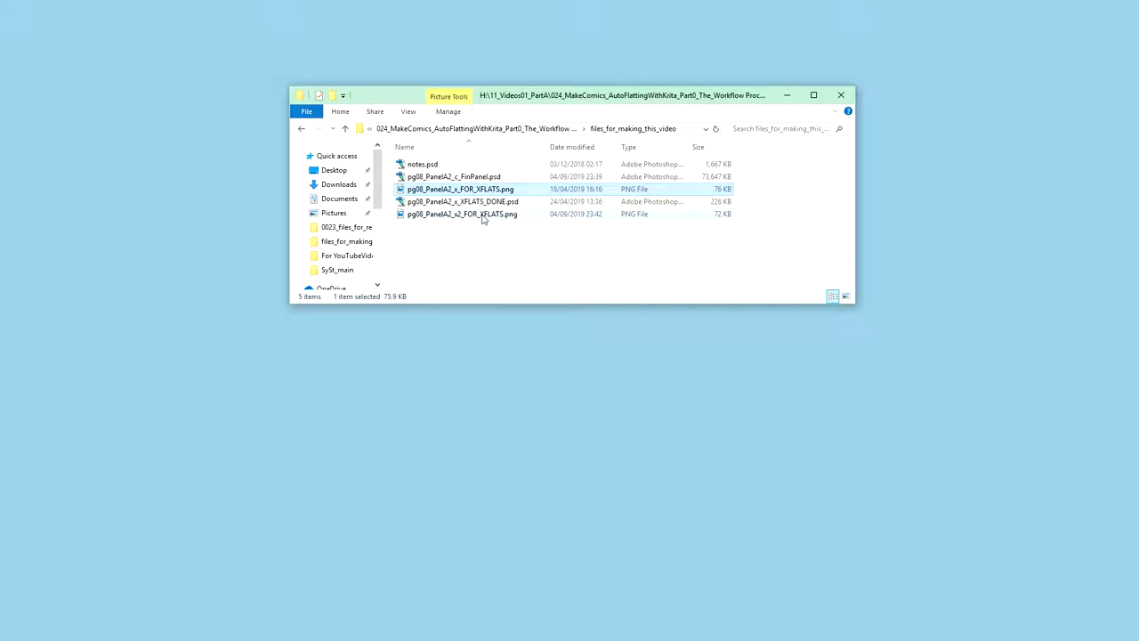
Step: Open pg08_PanelA2_x2_FOR_XFLATS.png in Krita by dragging it from the folder
{"action": "left_click", "coordinate": [485, 202]}
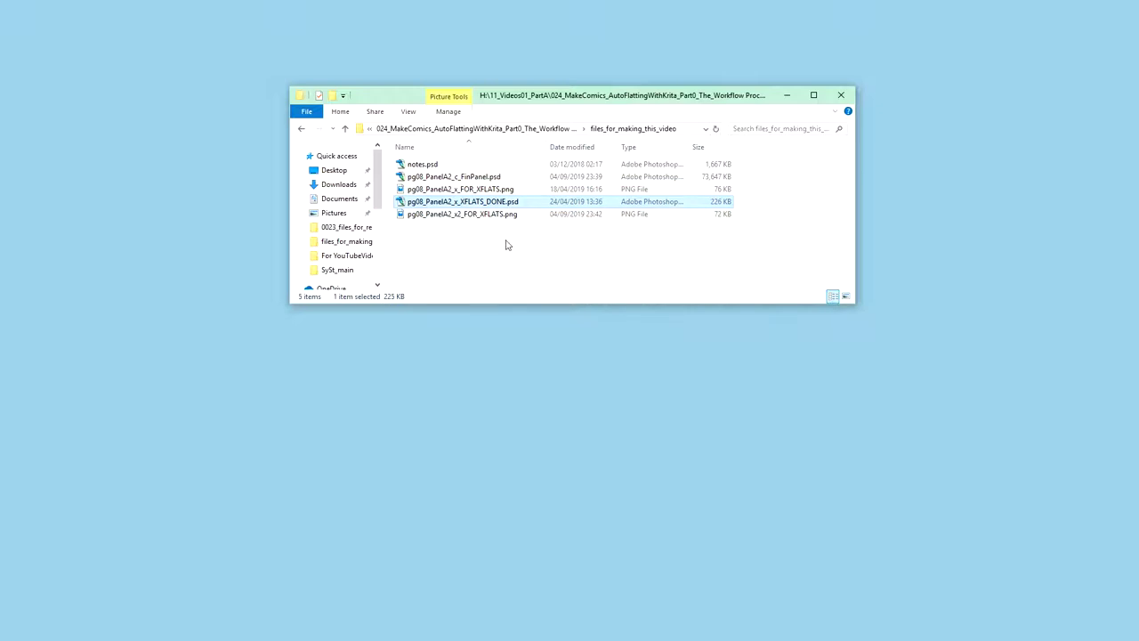
{"action": "left_click", "coordinate": [467, 188]}
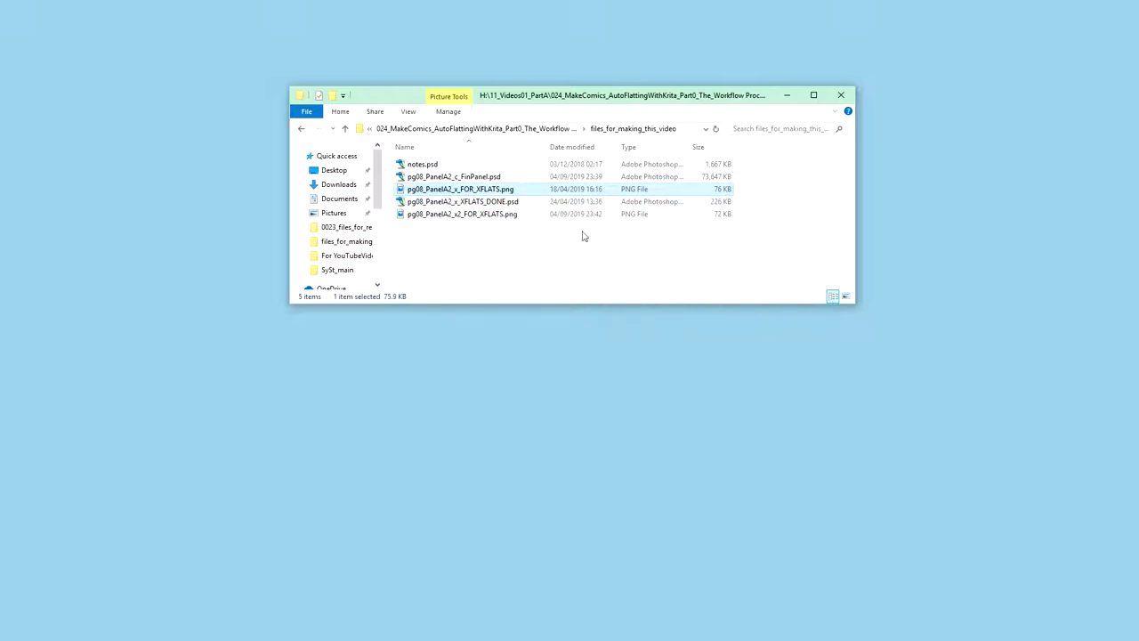
{"action": "left_click", "coordinate": [496, 215]}
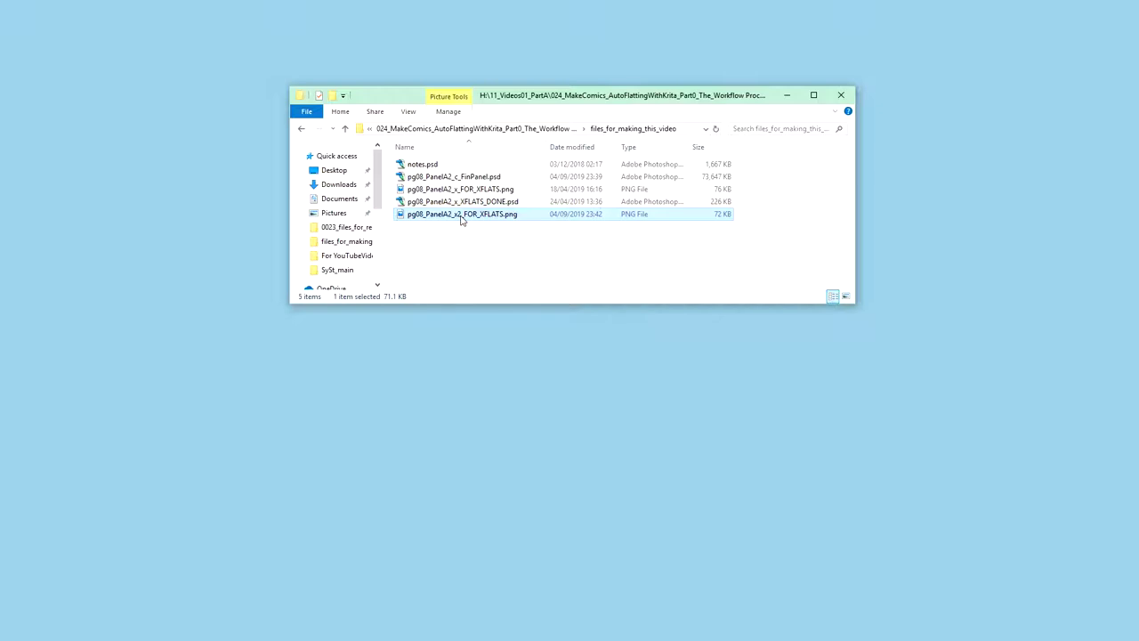
{"action": "left_click_drag", "start_coordinate": [460, 221], "coordinate": [0, 236]}
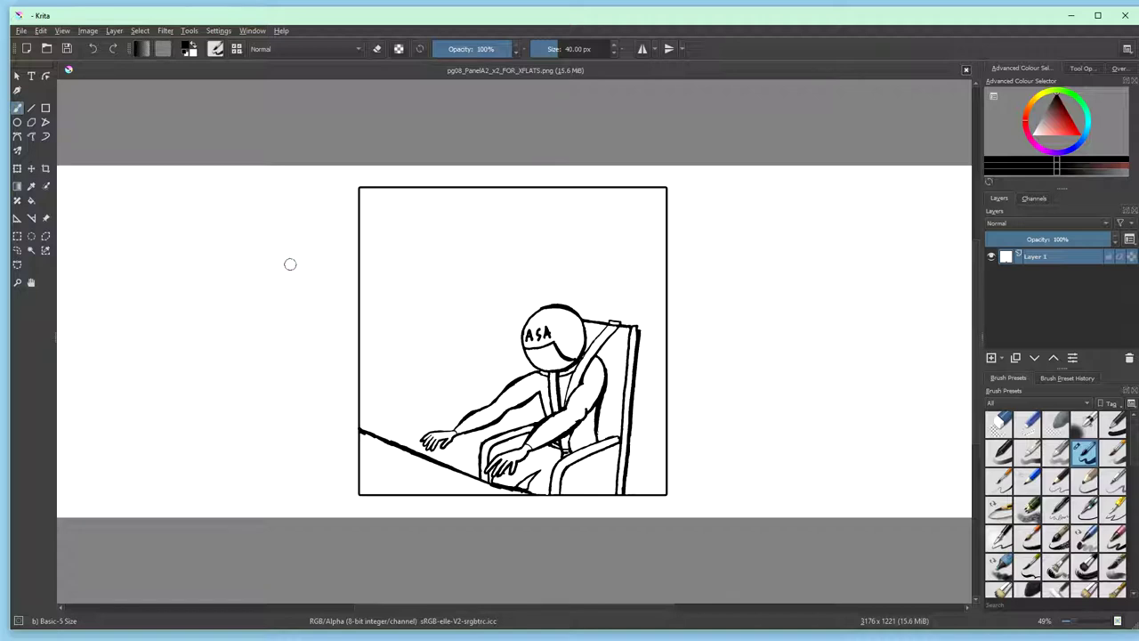
Step: Launch G'MIC-Qt from Krita's Filter menu, reposition its window and open its Settings
{"action": "left_click", "coordinate": [163, 33]}
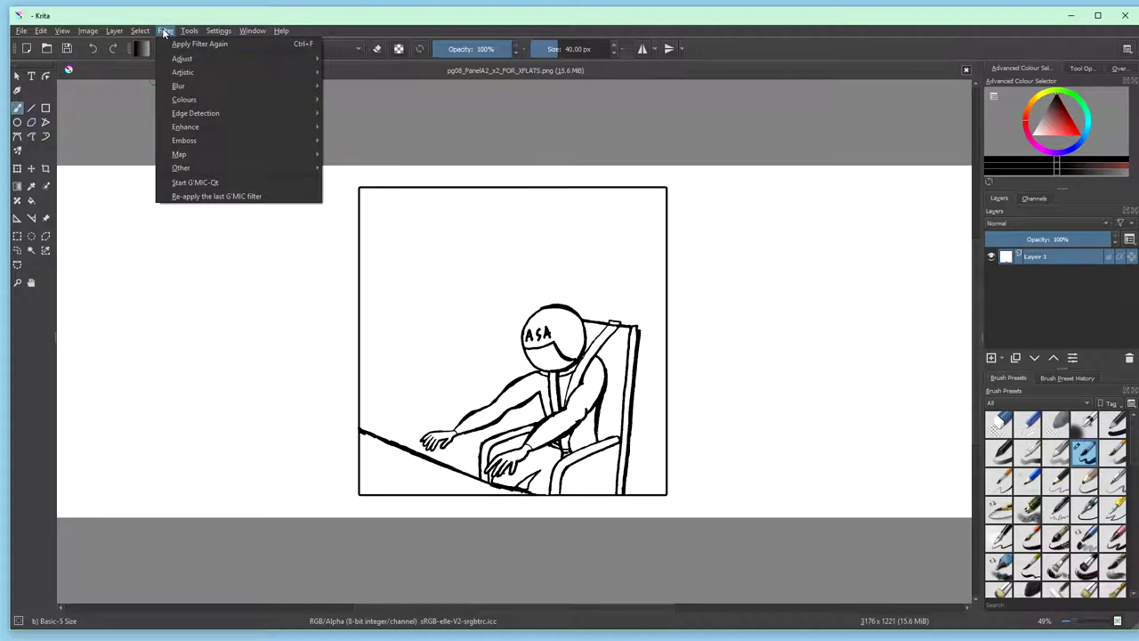
{"action": "left_click", "coordinate": [211, 183]}
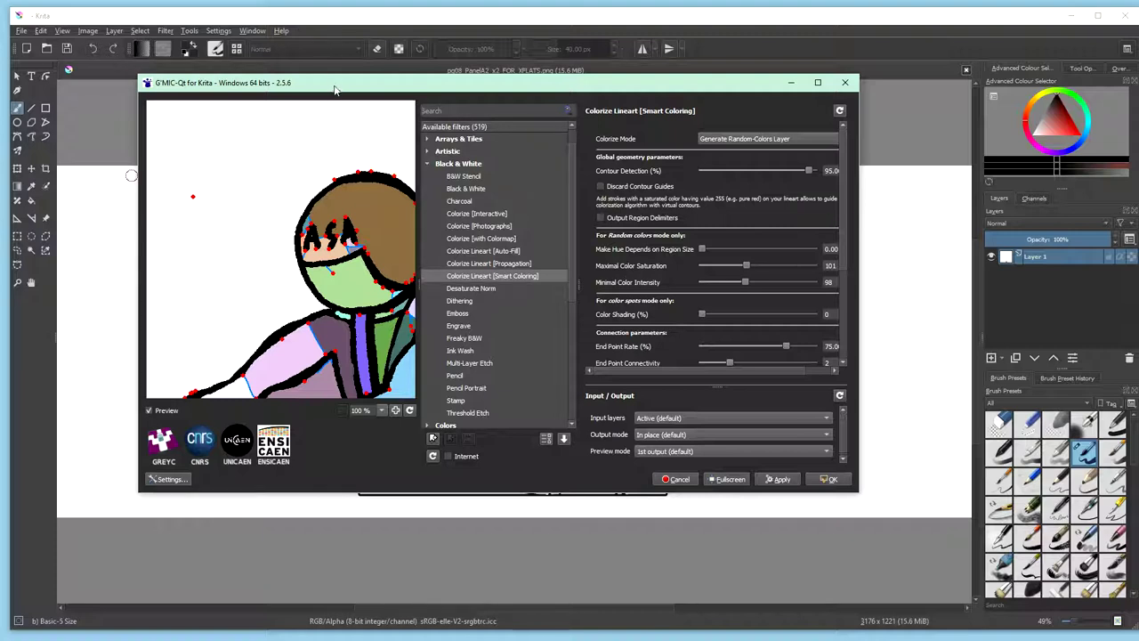
{"action": "left_click_drag", "start_coordinate": [332, 83], "coordinate": [390, 45]}
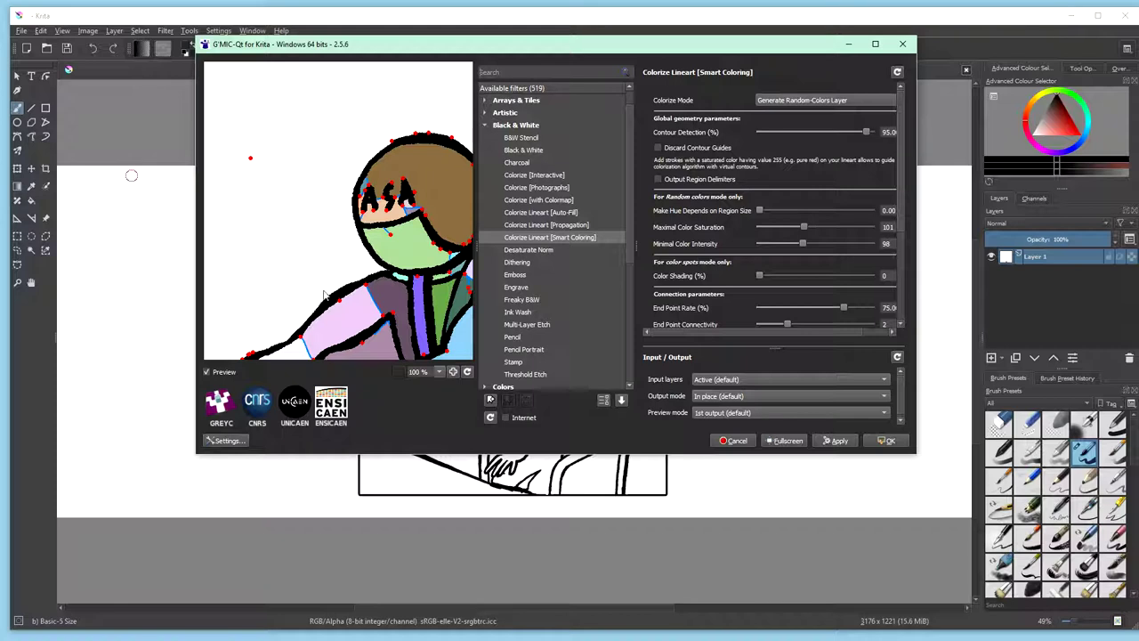
{"action": "left_click", "coordinate": [226, 440]}
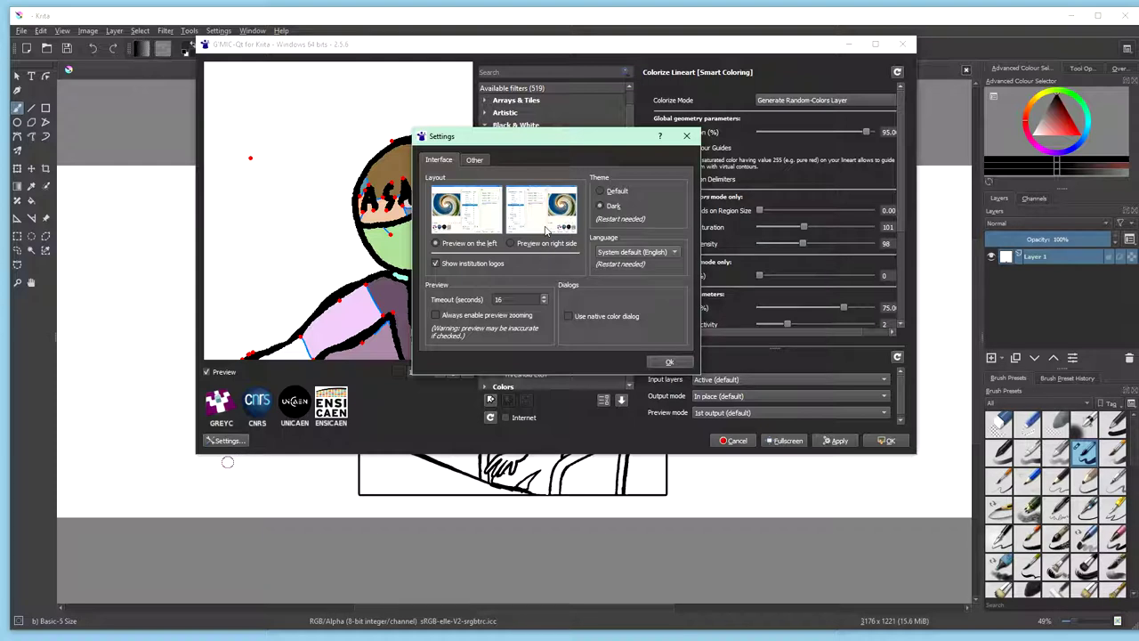
Step: Set G'MIC to the 'Preview on right side' layout with the Default theme
{"action": "left_click", "coordinate": [541, 219]}
{"action": "left_click", "coordinate": [601, 192]}
{"action": "left_click", "coordinate": [602, 192]}
{"action": "left_click", "coordinate": [669, 363]}
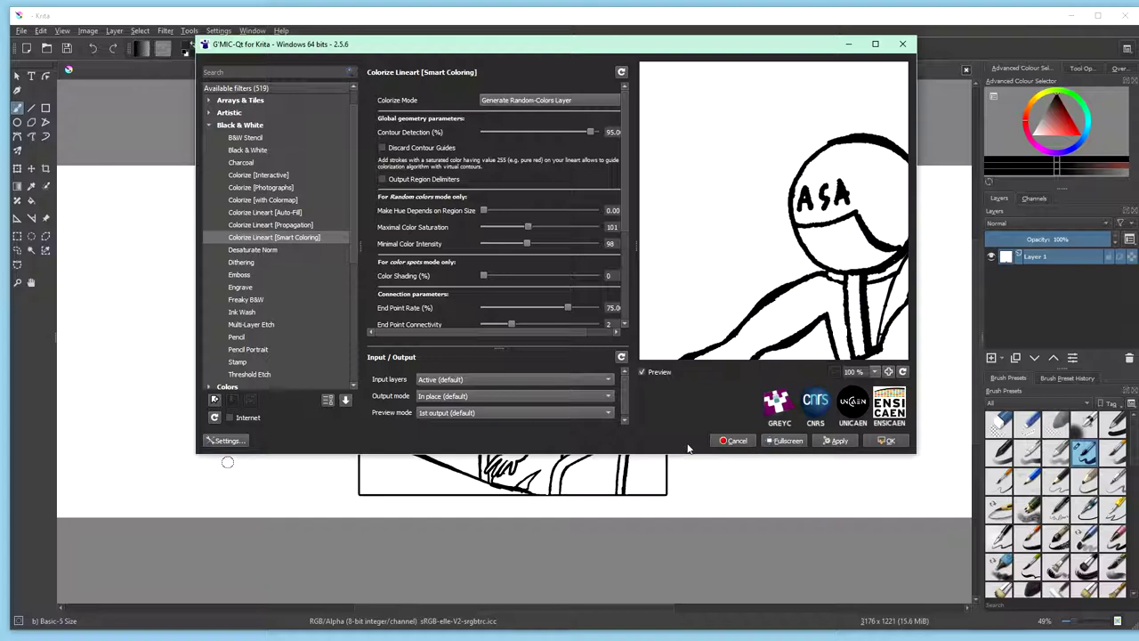
Step: Apply Colorize Lineart [Smart Coloring] to the panel to generate random flat colours
{"action": "left_click", "coordinate": [272, 226]}
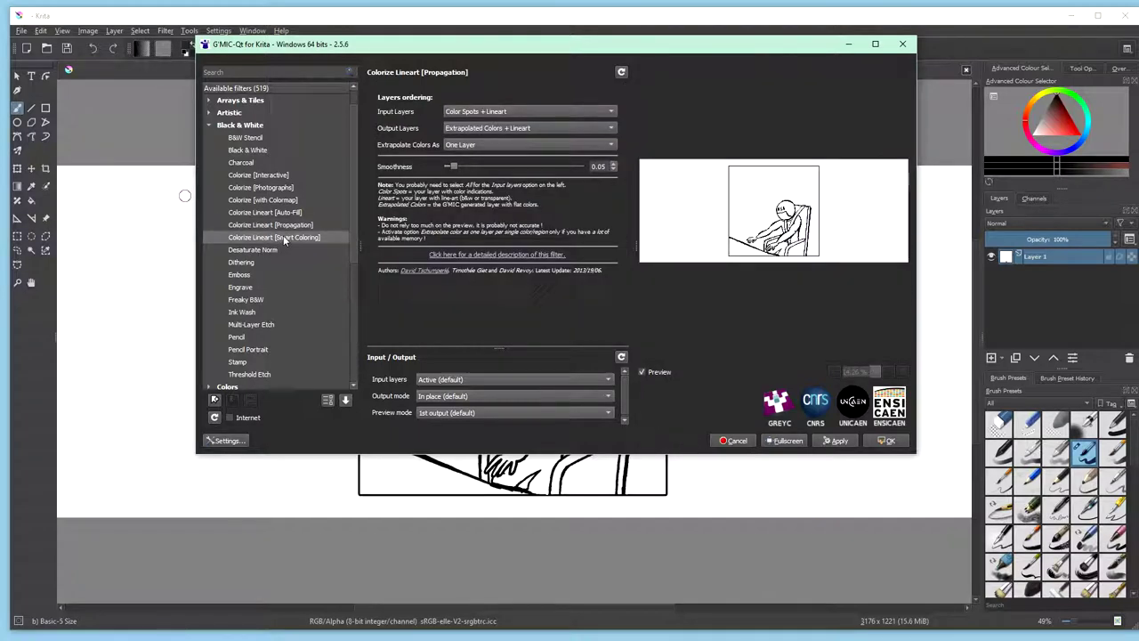
{"action": "left_click", "coordinate": [283, 237]}
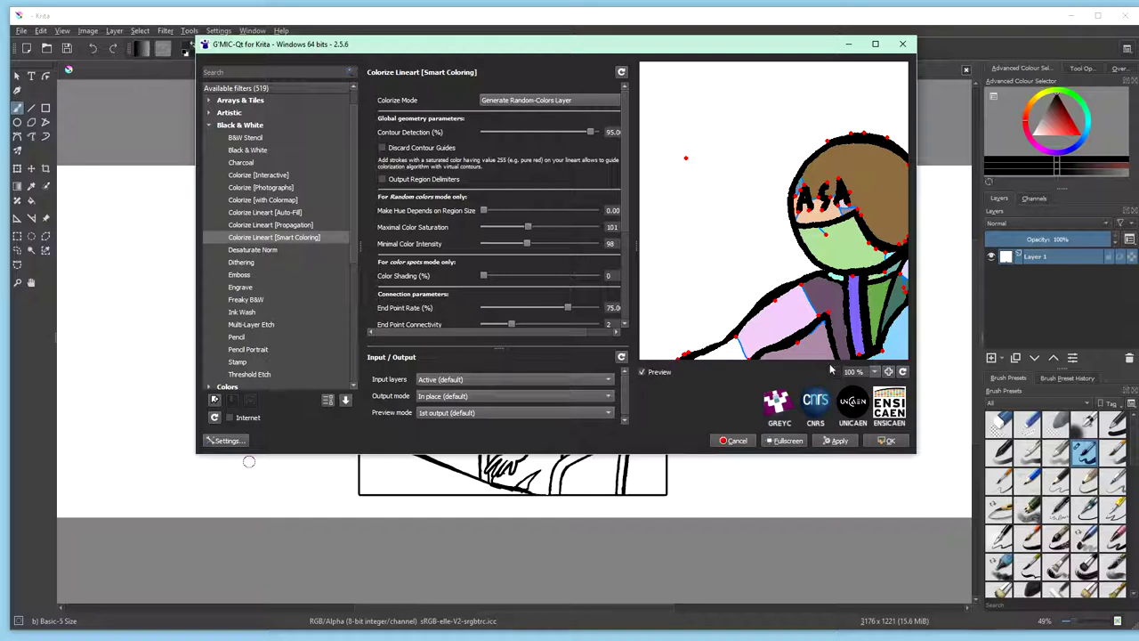
{"action": "left_click", "coordinate": [890, 441]}
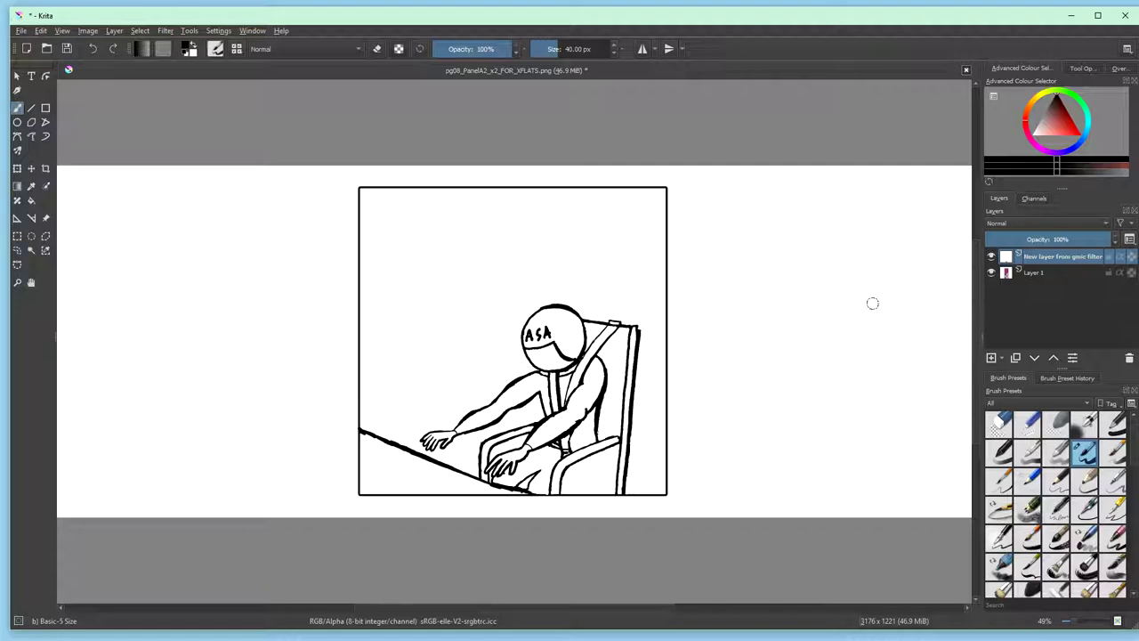
Step: Remove the 'New layer from gmic filter' layer, leaving the flat colours on Layer 1
{"action": "key", "text": "ctrl"}
{"action": "key", "text": "ctrl+z"}
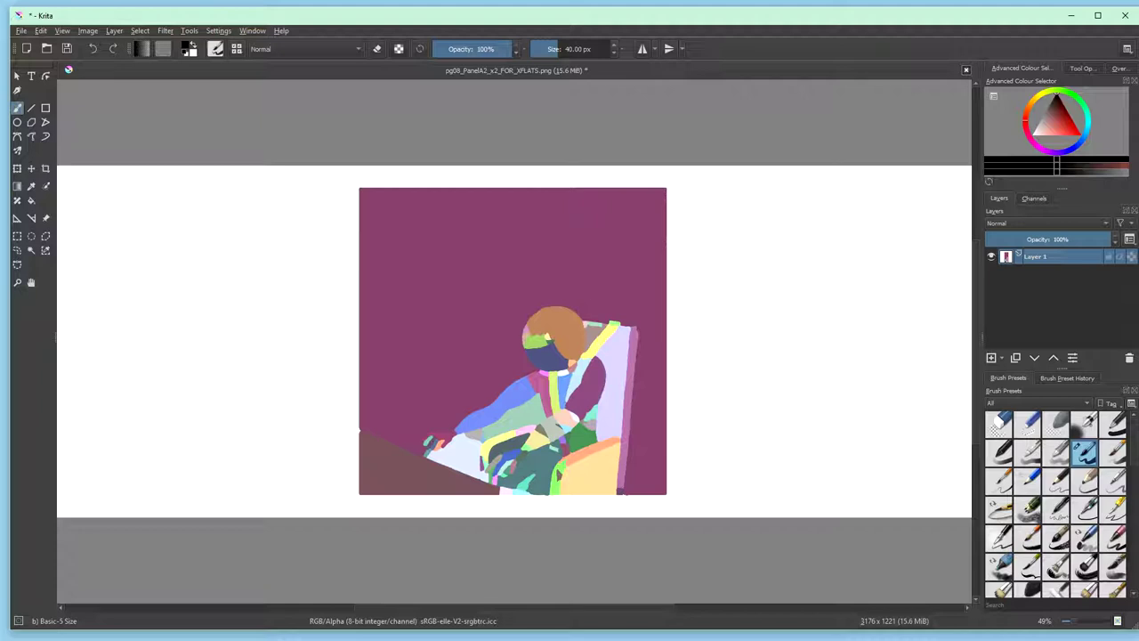
{"action": "left_click", "coordinate": [18, 32]}
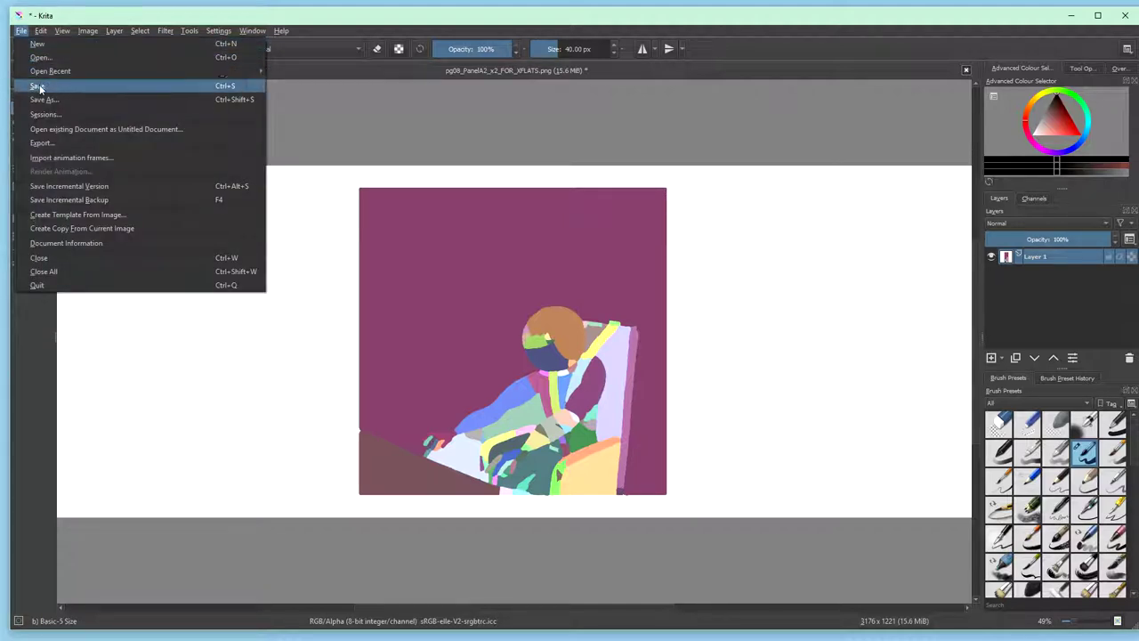
Step: Save the flats as the Photoshop file pg08_PanelA2_x2_XFLATS_DONE.psd
{"action": "mouse_move", "coordinate": [42, 31]}
{"action": "left_click", "coordinate": [91, 12]}
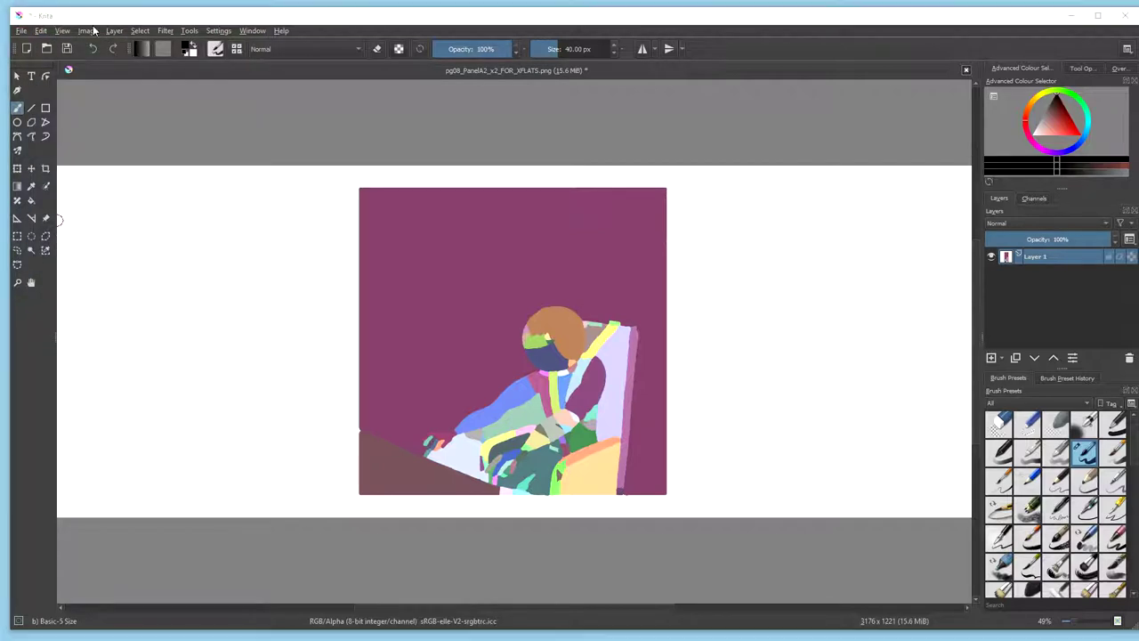
{"action": "key", "text": "ctrl+shift+s"}
{"action": "left_click", "coordinate": [205, 300]}
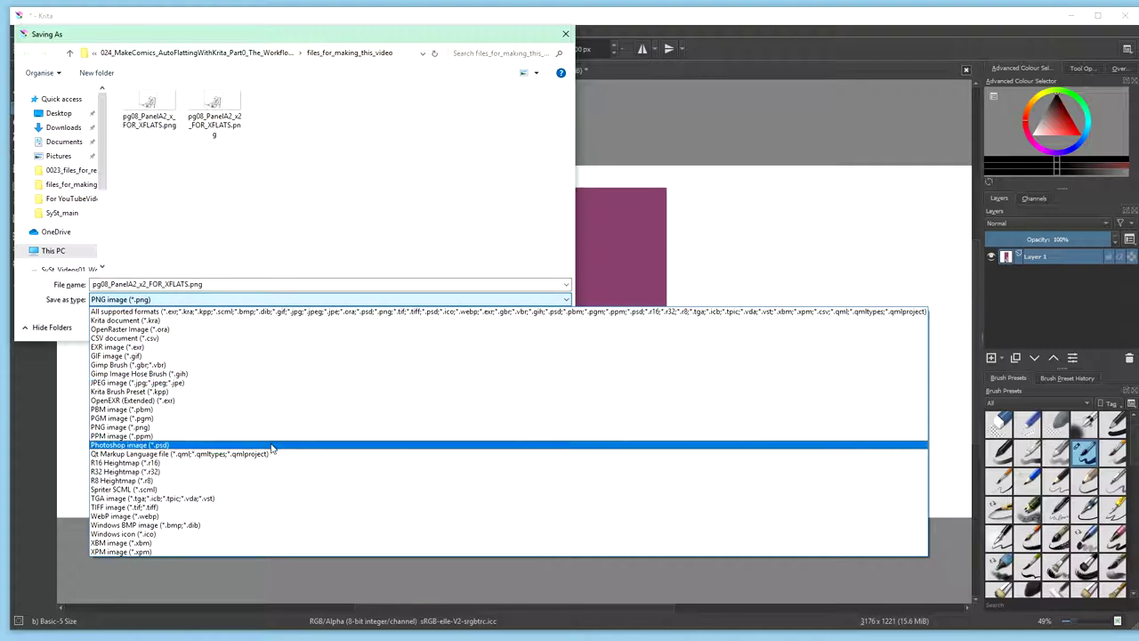
{"action": "left_click", "coordinate": [276, 445]}
{"action": "double_click", "coordinate": [164, 283]}
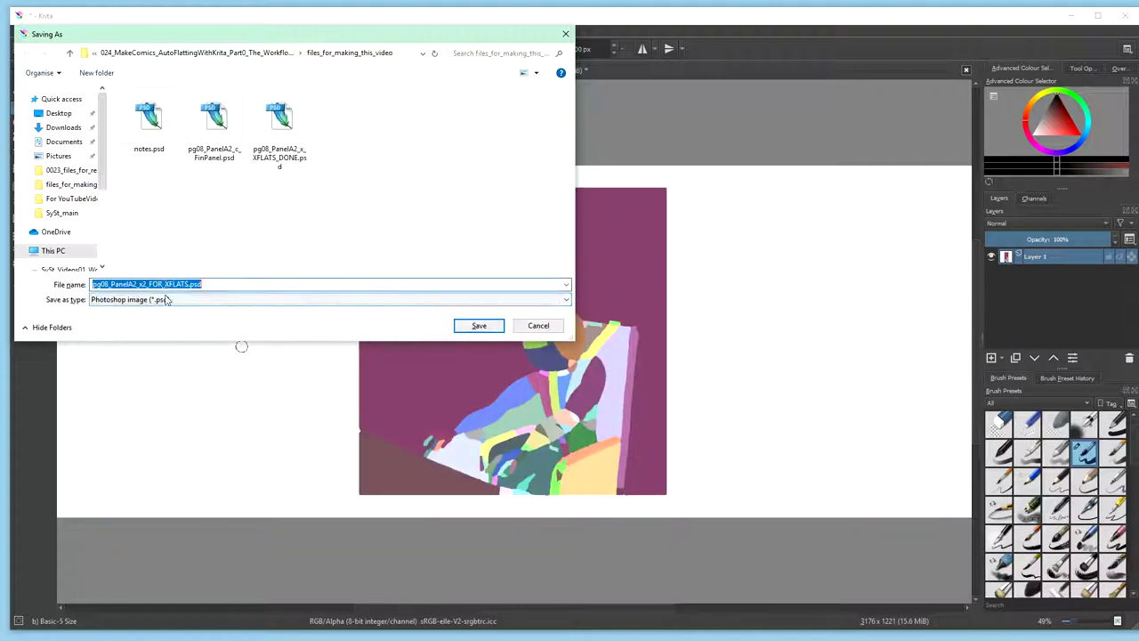
{"action": "left_click", "coordinate": [165, 283]}
{"action": "key", "text": "BackSpace"}
{"action": "key", "text": "BackSpace"}
{"action": "key", "text": "BackSpace"}
{"action": "key", "text": "BackSpace"}
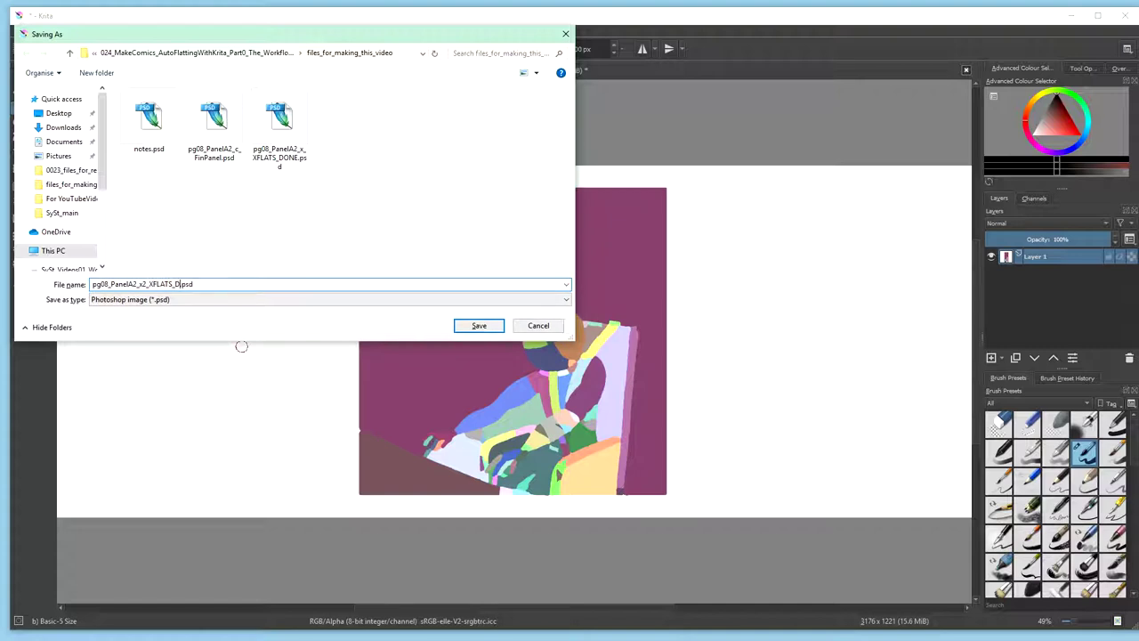
{"action": "type", "text": "ONE"}
{"action": "key", "text": "Return"}
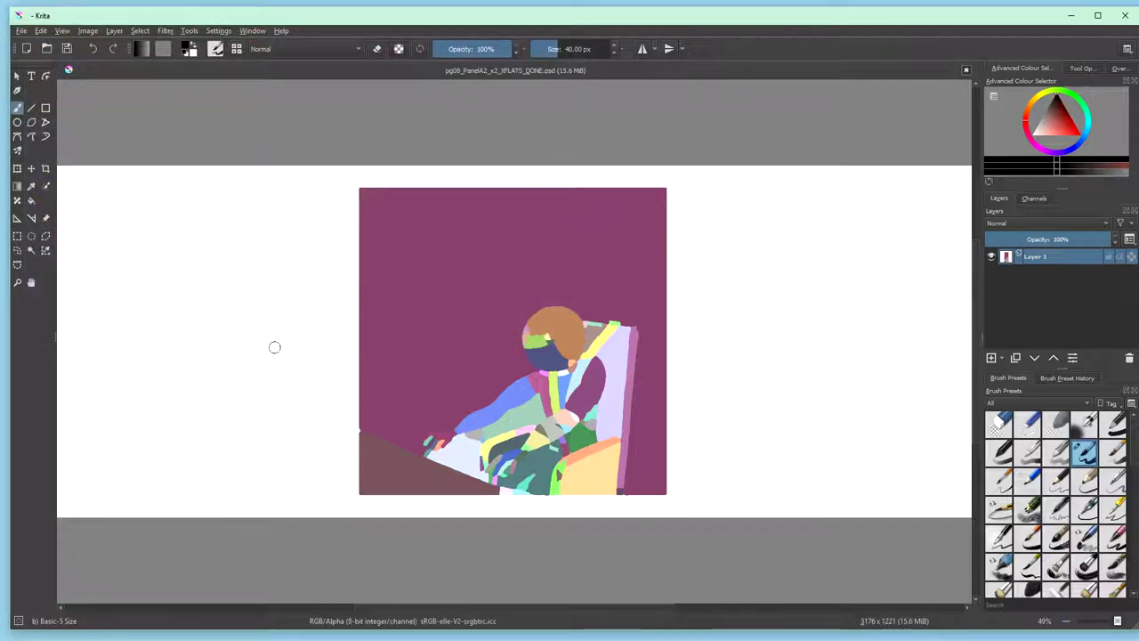
Step: Close Krita and open pg08_PanelA2_x2_XFLATS_DONE.psd in Photoshop from Explorer
{"action": "left_click", "coordinate": [1126, 18]}
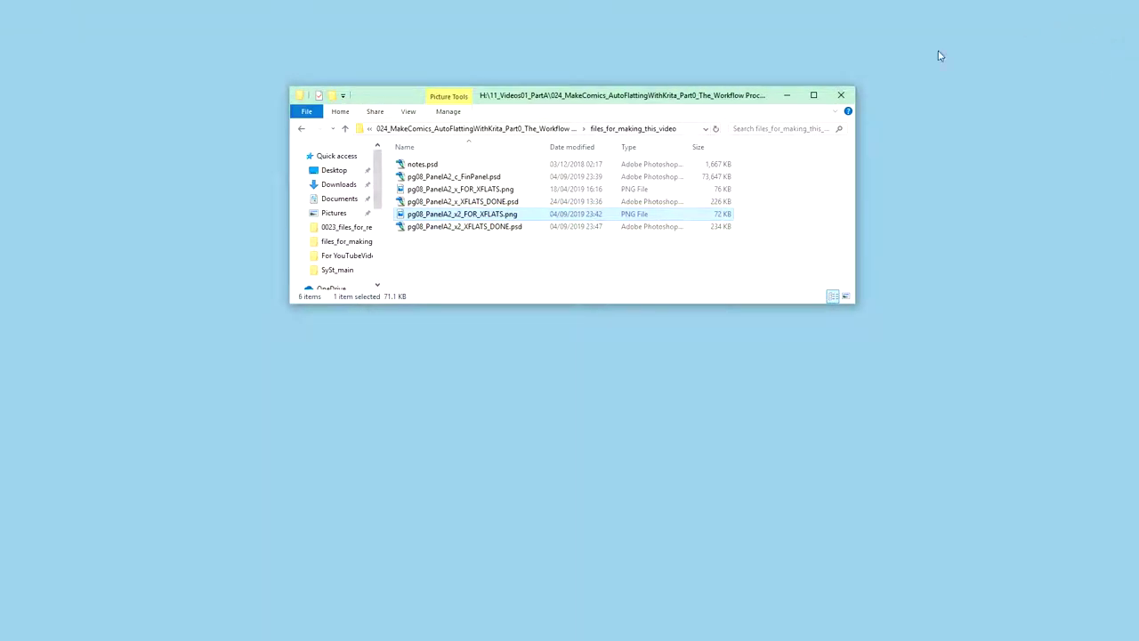
{"action": "left_click", "coordinate": [517, 273]}
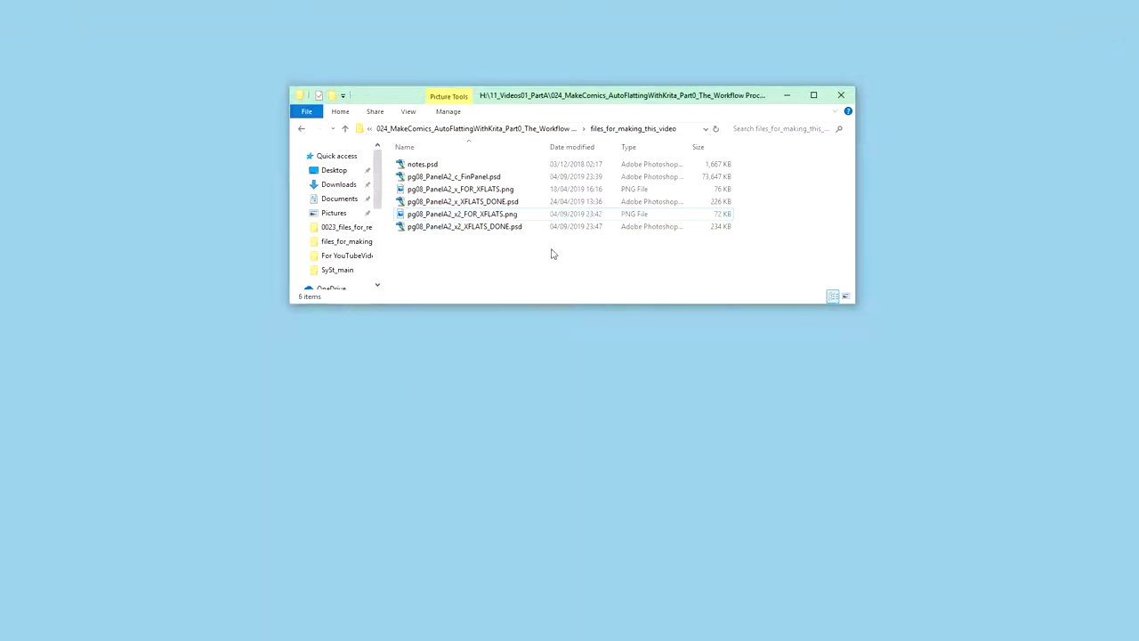
{"action": "double_click", "coordinate": [500, 228]}
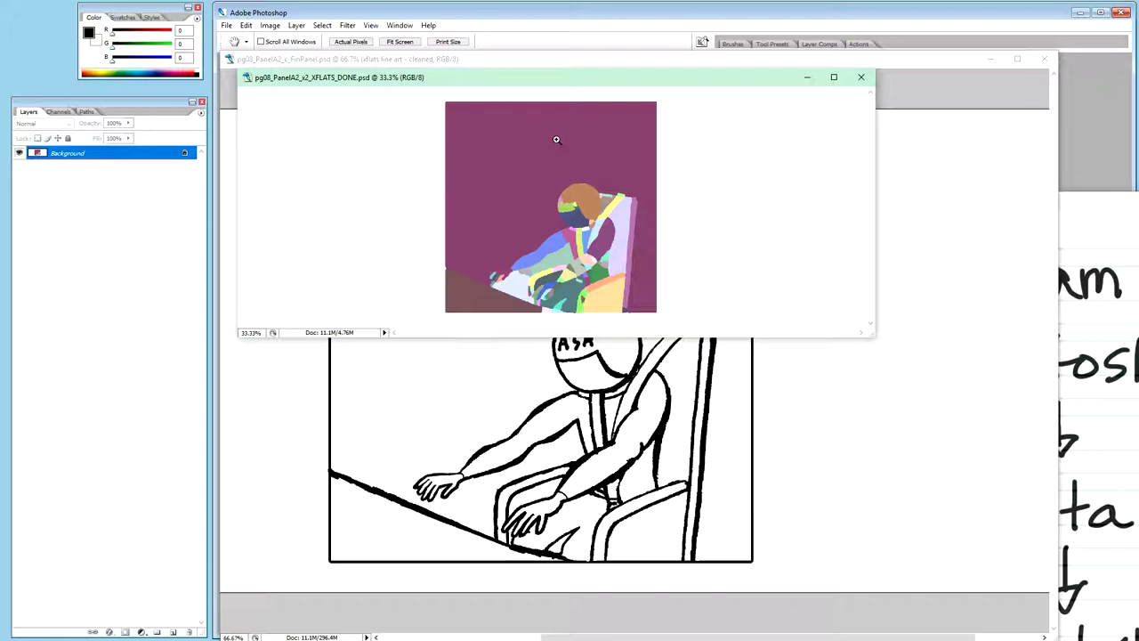
Step: Zoom the flats document to 100%, enlarge its window and move it beside the line-art panel
{"action": "left_click", "coordinate": [557, 139]}
{"action": "left_click", "coordinate": [556, 139]}
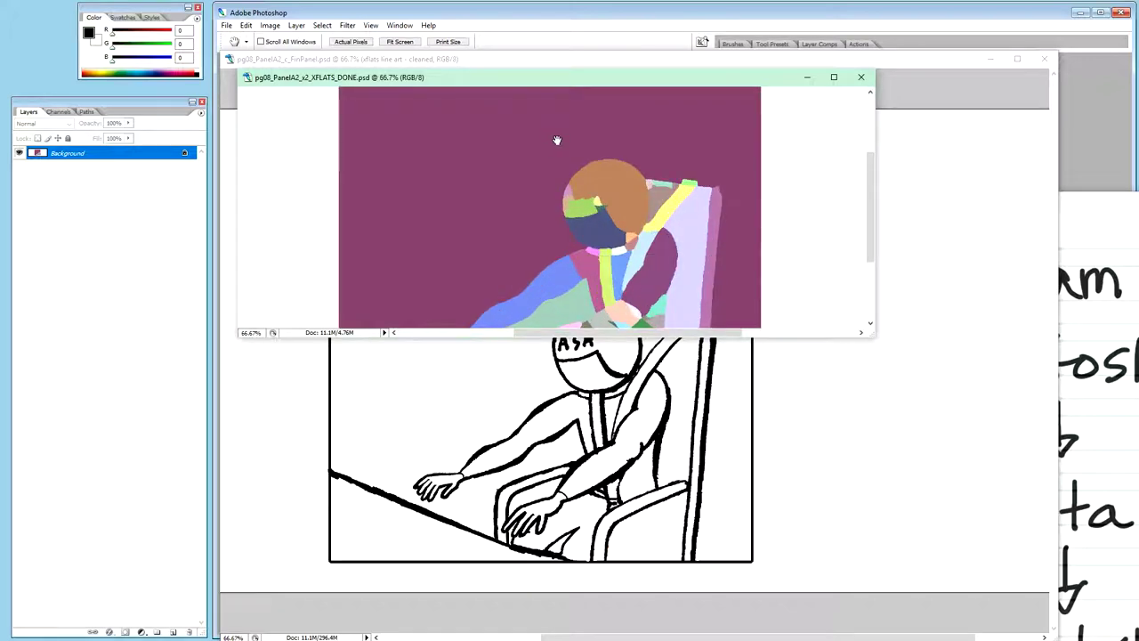
{"action": "left_click_drag", "start_coordinate": [875, 334], "coordinate": [1072, 499]}
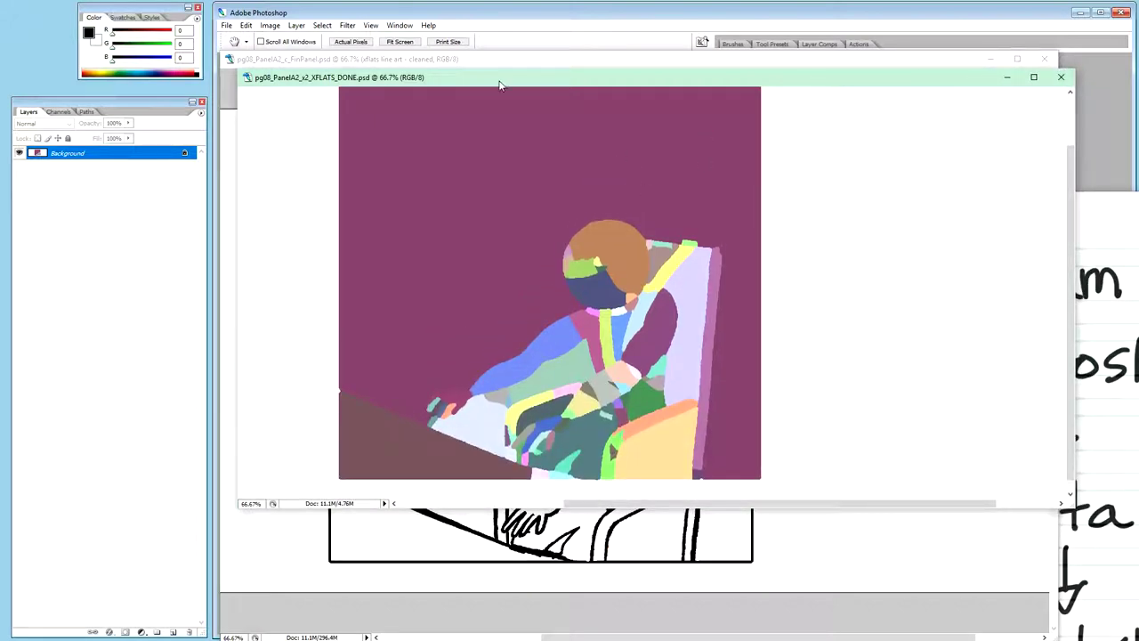
{"action": "left_click_drag", "start_coordinate": [499, 85], "coordinate": [585, 4]}
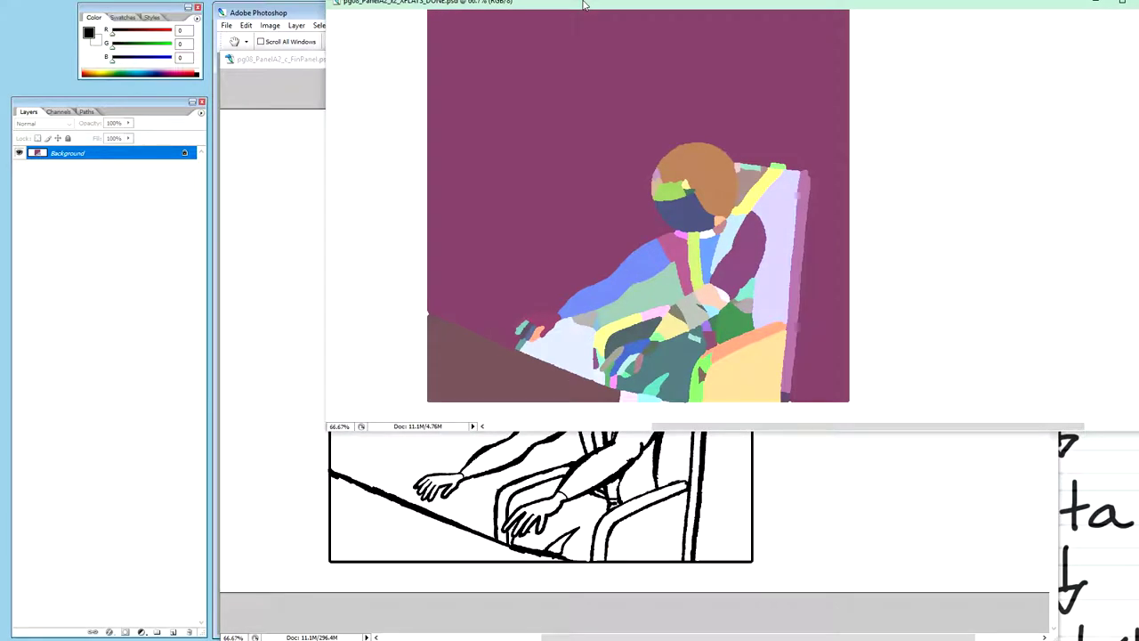
{"action": "left_click_drag", "start_coordinate": [584, 4], "coordinate": [574, 17]}
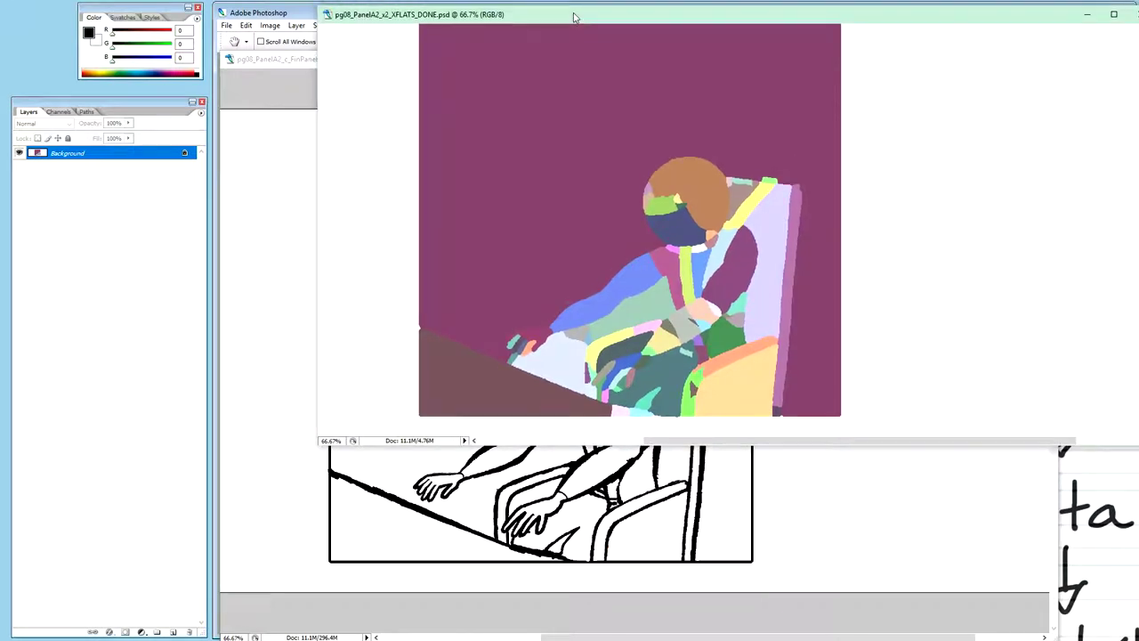
{"action": "key", "text": "ctrl+plus"}
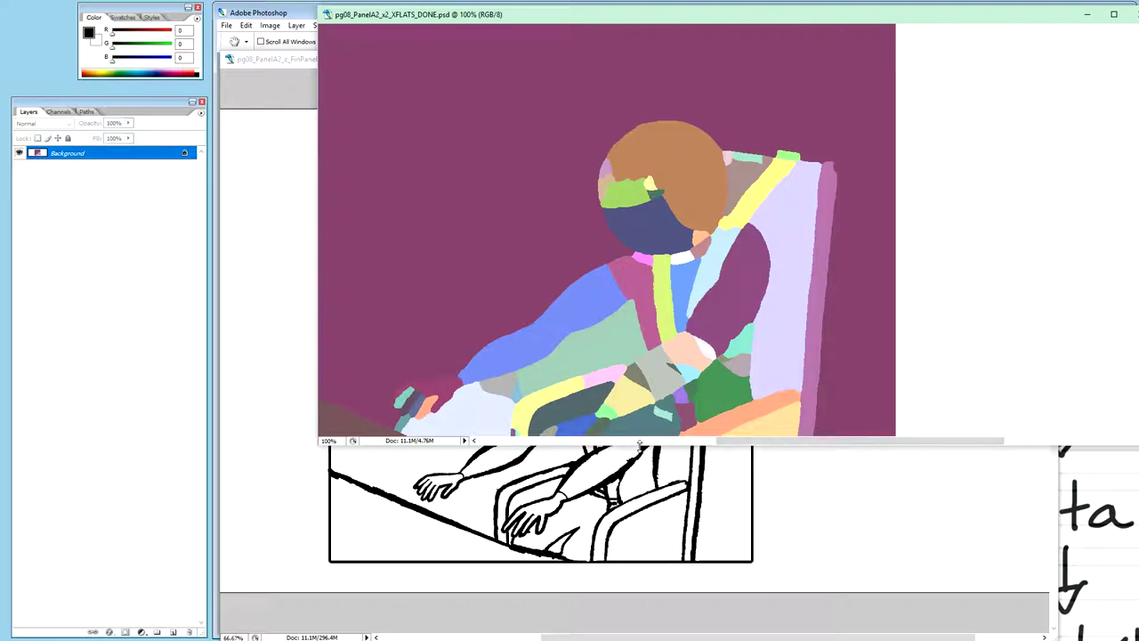
{"action": "left_click_drag", "start_coordinate": [639, 442], "coordinate": [612, 550]}
{"action": "left_click_drag", "start_coordinate": [434, 24], "coordinate": [592, 29]}
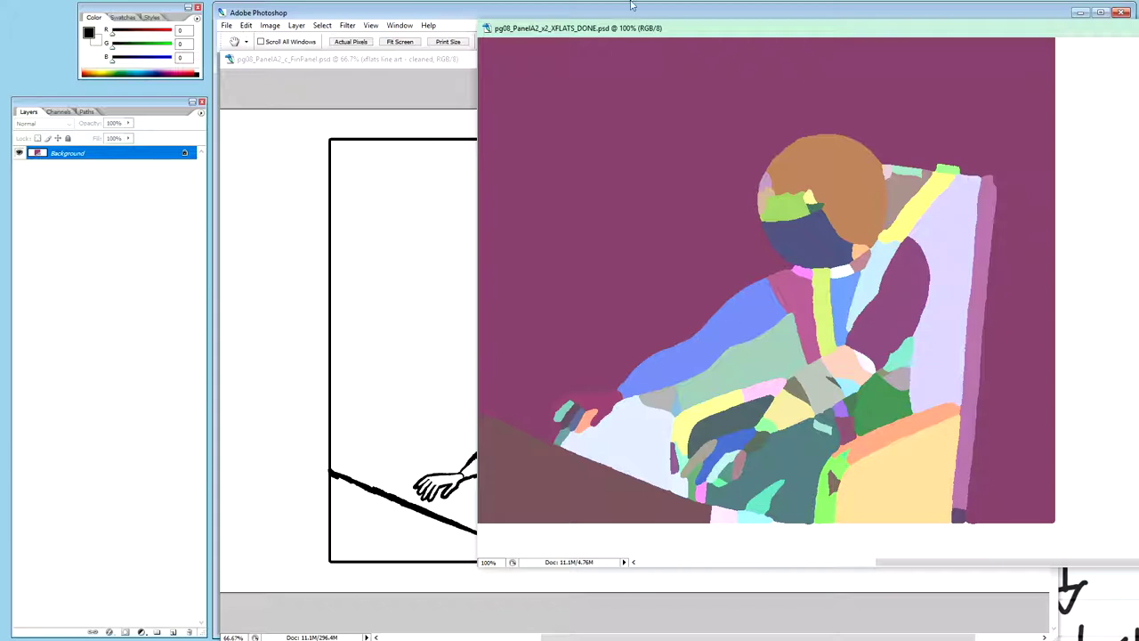
{"action": "left_click_drag", "start_coordinate": [611, 36], "coordinate": [792, 8]}
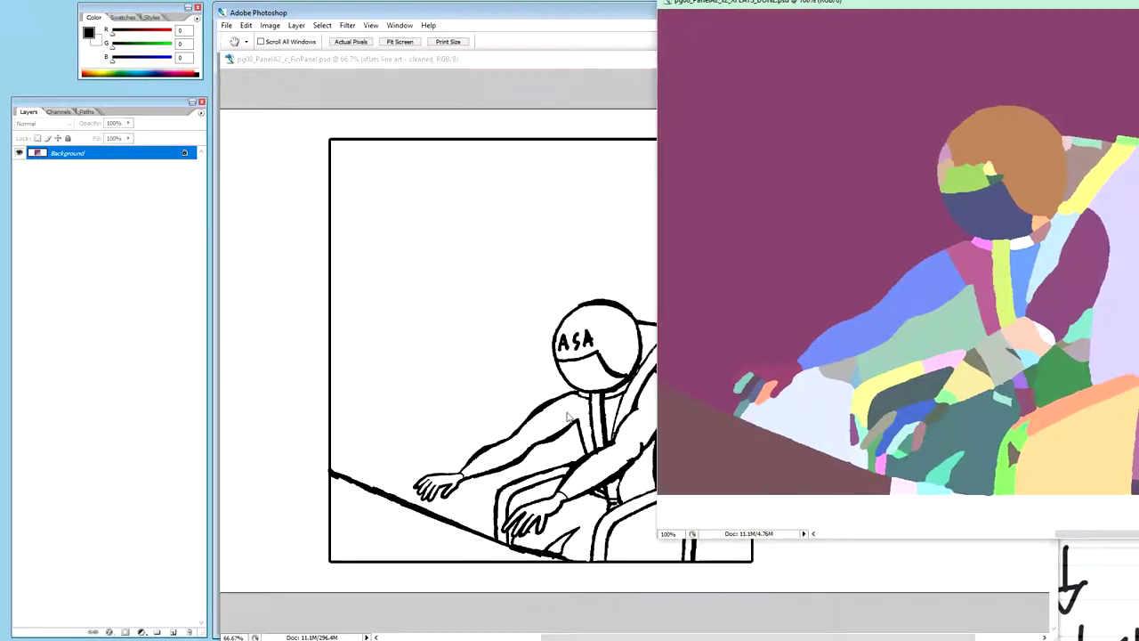
Step: Inspect the cleaned line art at 200% from helmet to hands and seat, then bring the x2 flats window back in front
{"action": "left_click", "coordinate": [468, 62]}
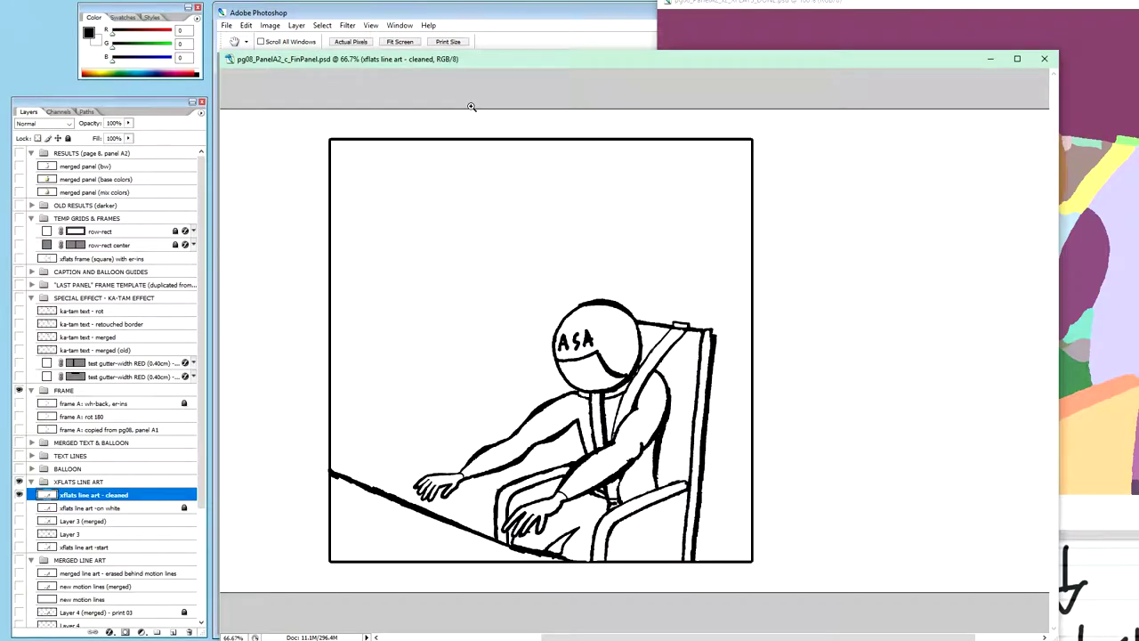
{"action": "key", "text": "ctrl+plus"}
{"action": "key", "text": "ctrl+plus"}
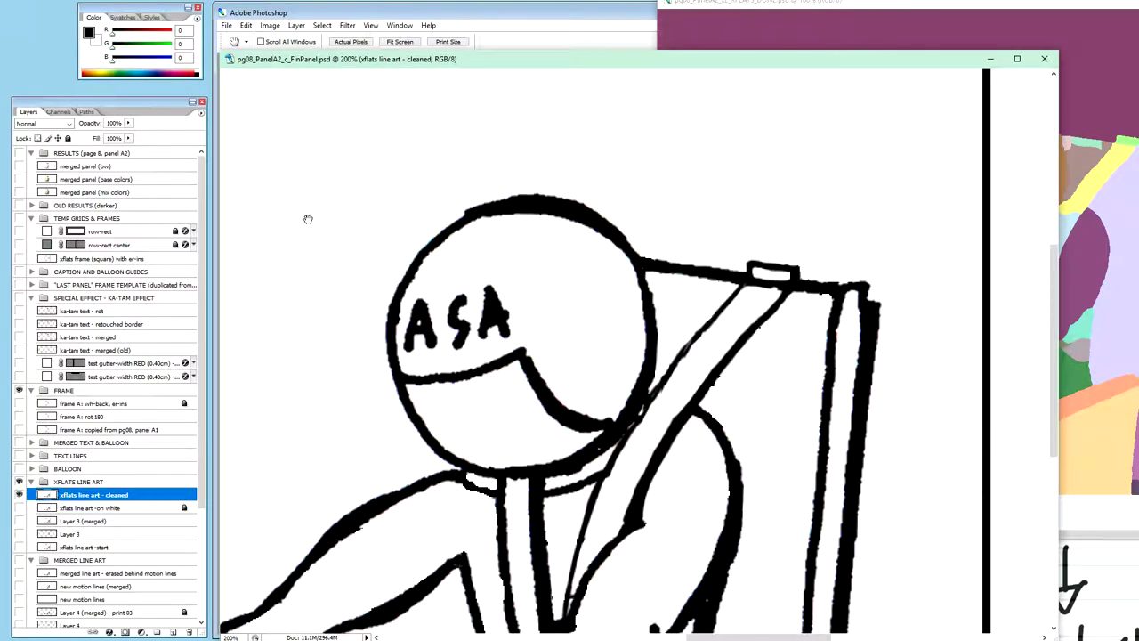
{"action": "left_click_drag", "start_coordinate": [448, 398], "coordinate": [414, 195]}
{"action": "mouse_move", "coordinate": [498, 338]}
{"action": "left_mouse_down"}
{"action": "mouse_move", "coordinate": [514, 183]}
{"action": "mouse_move", "coordinate": [605, 153]}
{"action": "left_mouse_up"}
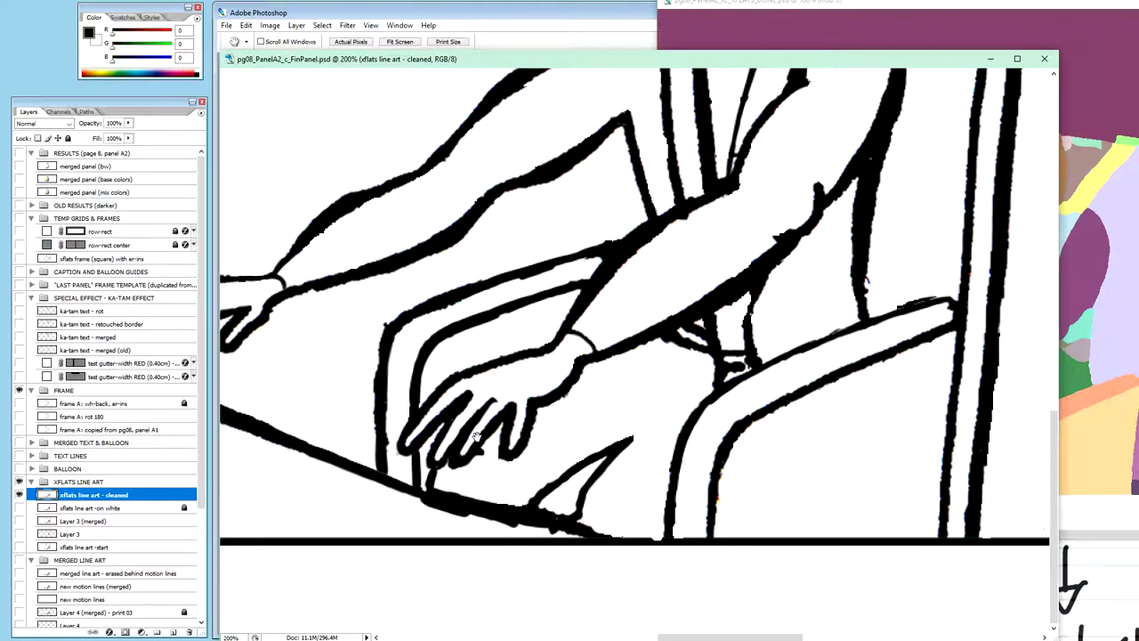
{"action": "left_click_drag", "start_coordinate": [810, 5], "coordinate": [512, 32]}
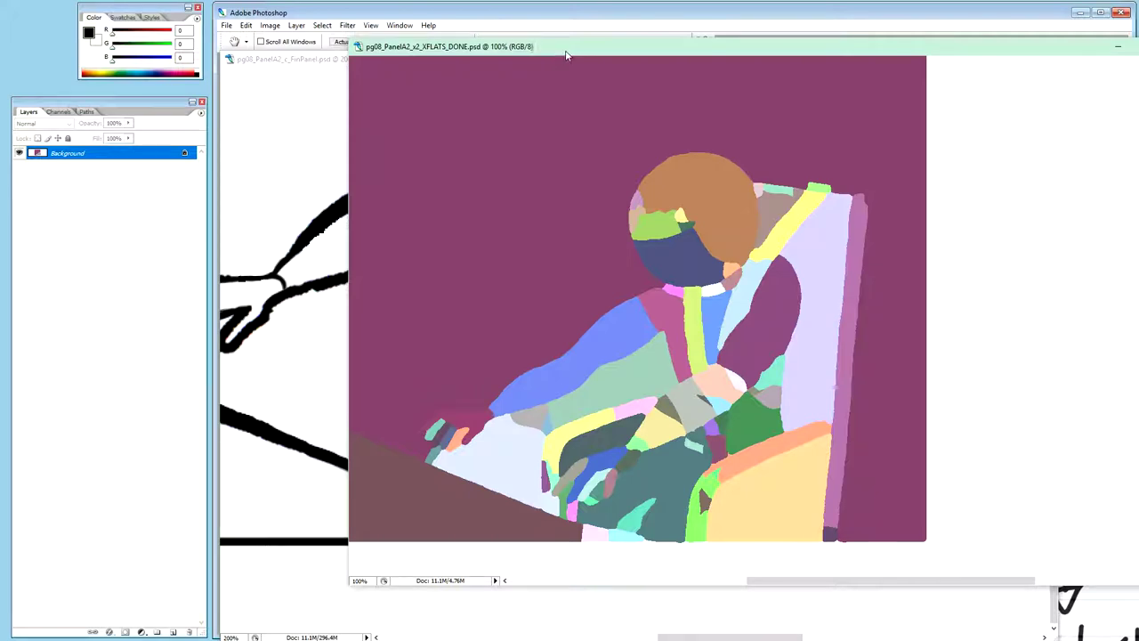
Step: Open pg08_PanelA2_x_XFLATS_DONE.psd at 100% in an enlarged window, with the x2 flats window in front
{"action": "left_click_drag", "start_coordinate": [556, 51], "coordinate": [738, 32]}
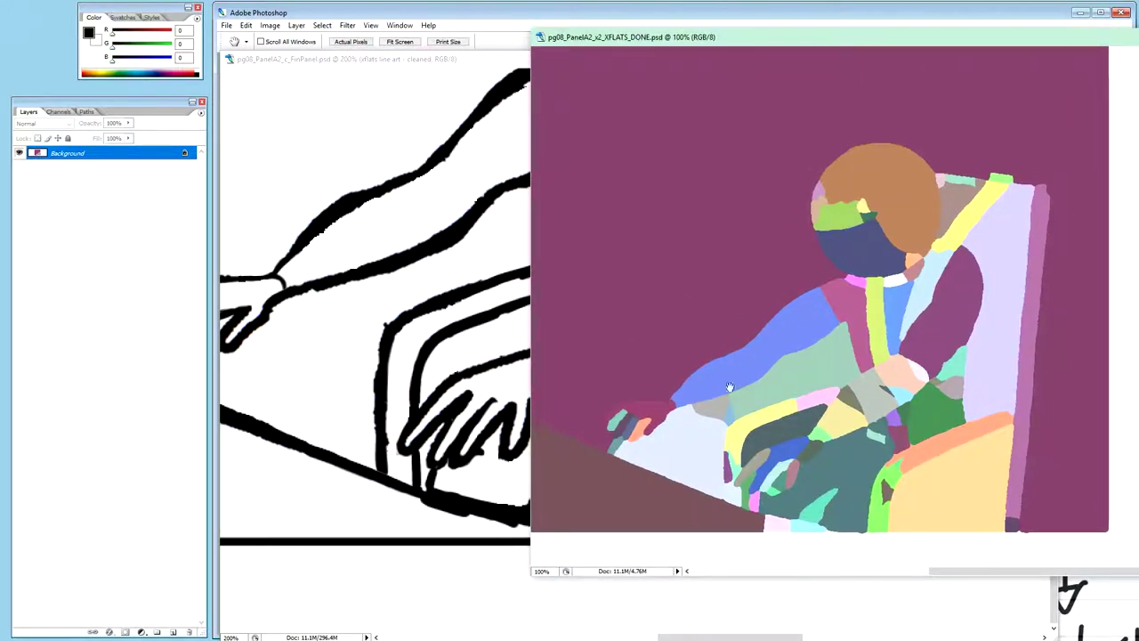
{"action": "left_click", "coordinate": [1079, 13]}
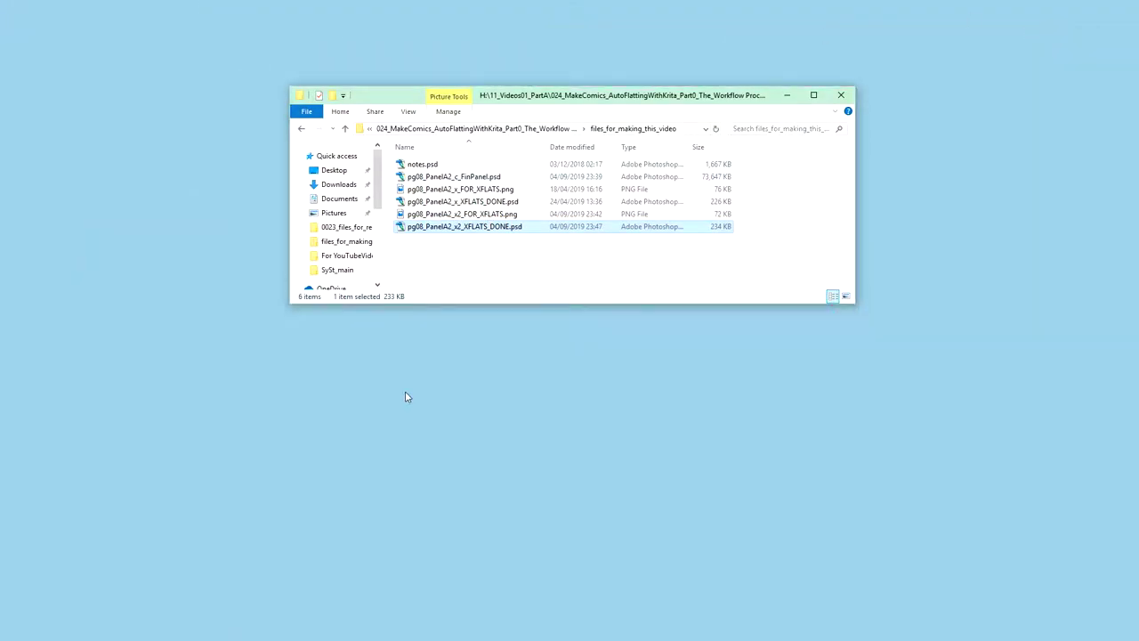
{"action": "double_click", "coordinate": [483, 201]}
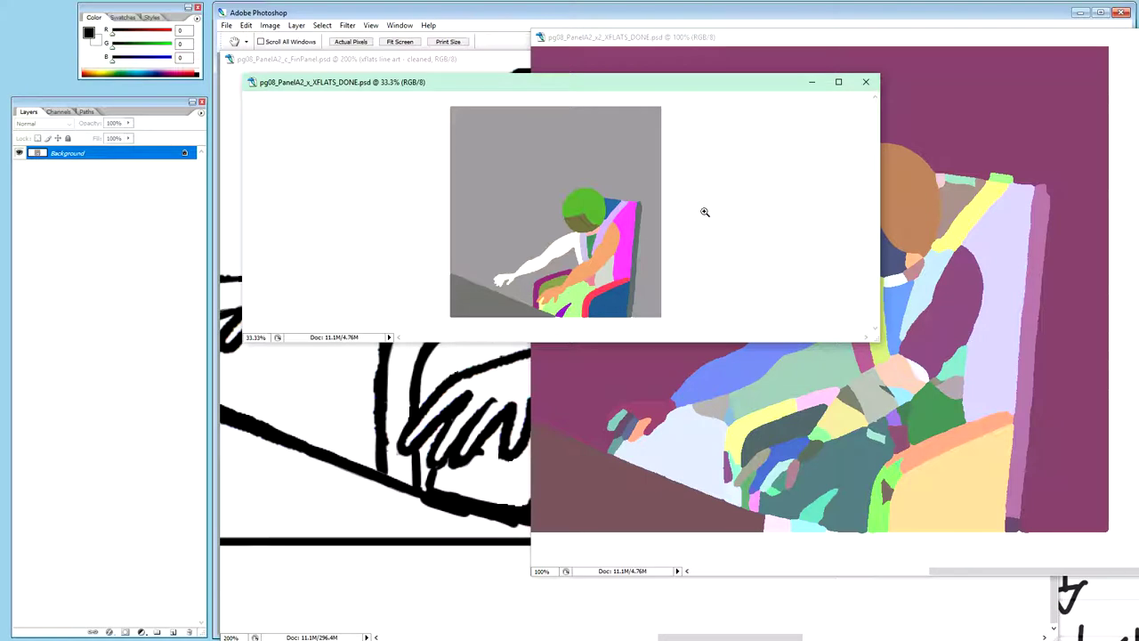
{"action": "left_click", "coordinate": [704, 211], "text": "ctrl"}
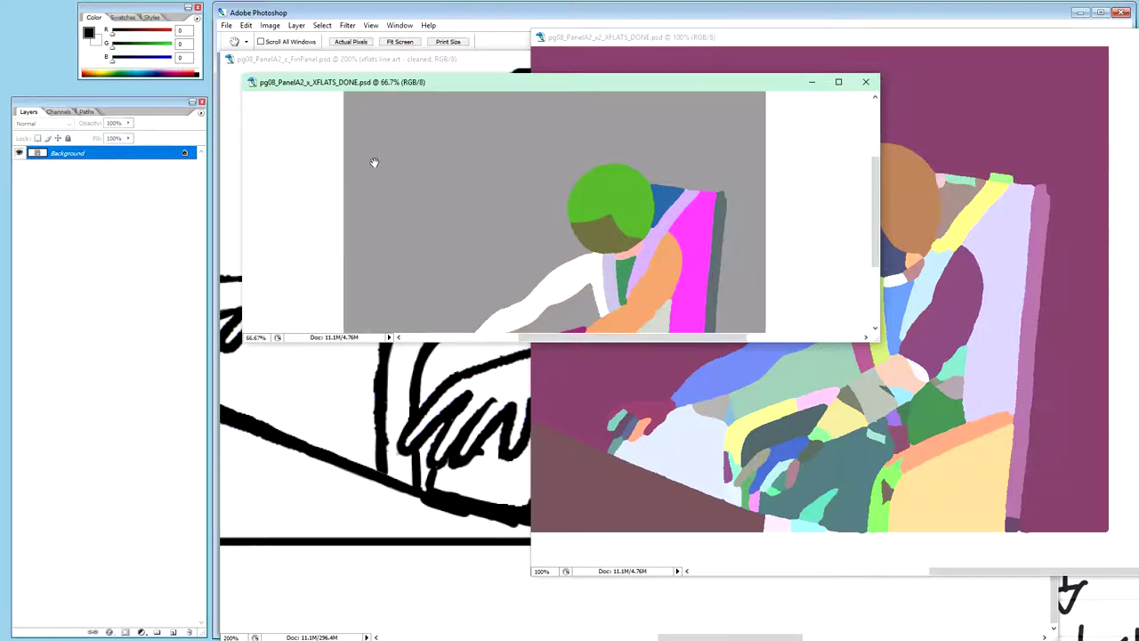
{"action": "left_click_drag", "start_coordinate": [379, 343], "coordinate": [412, 594]}
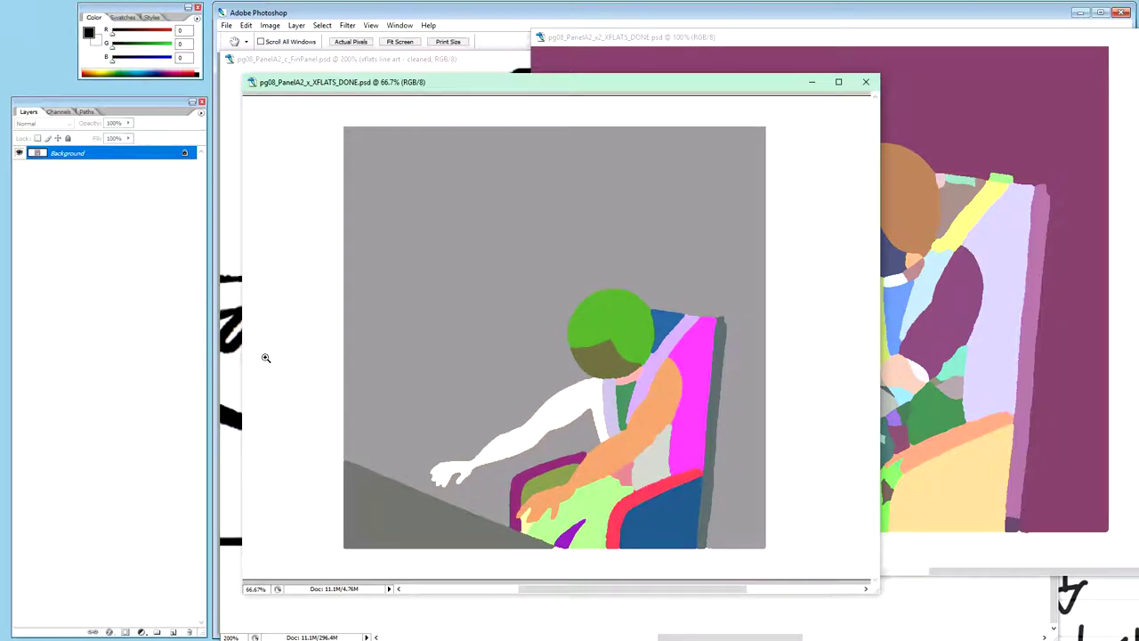
{"action": "key", "text": "ctrl+plus"}
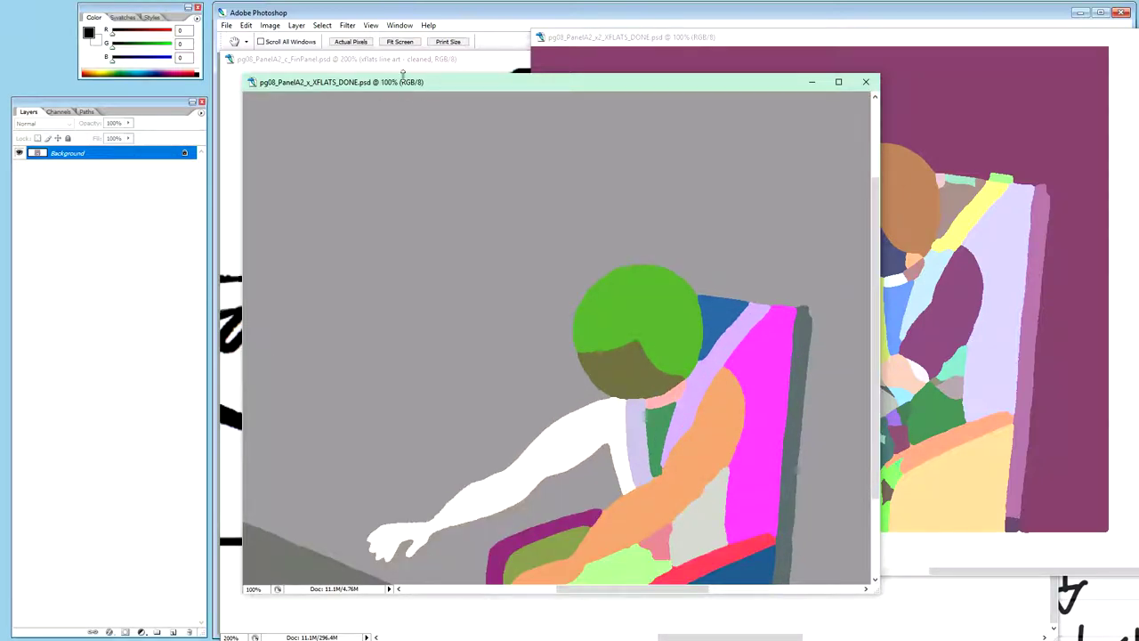
{"action": "left_click_drag", "start_coordinate": [412, 76], "coordinate": [414, 5]}
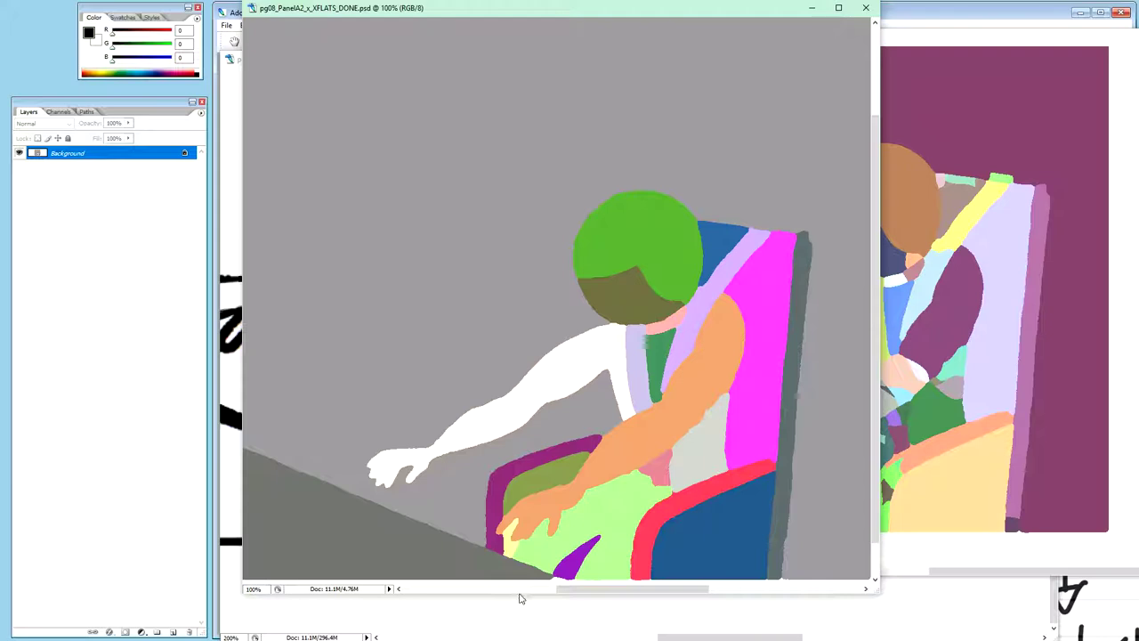
{"action": "left_click_drag", "start_coordinate": [523, 594], "coordinate": [522, 617]}
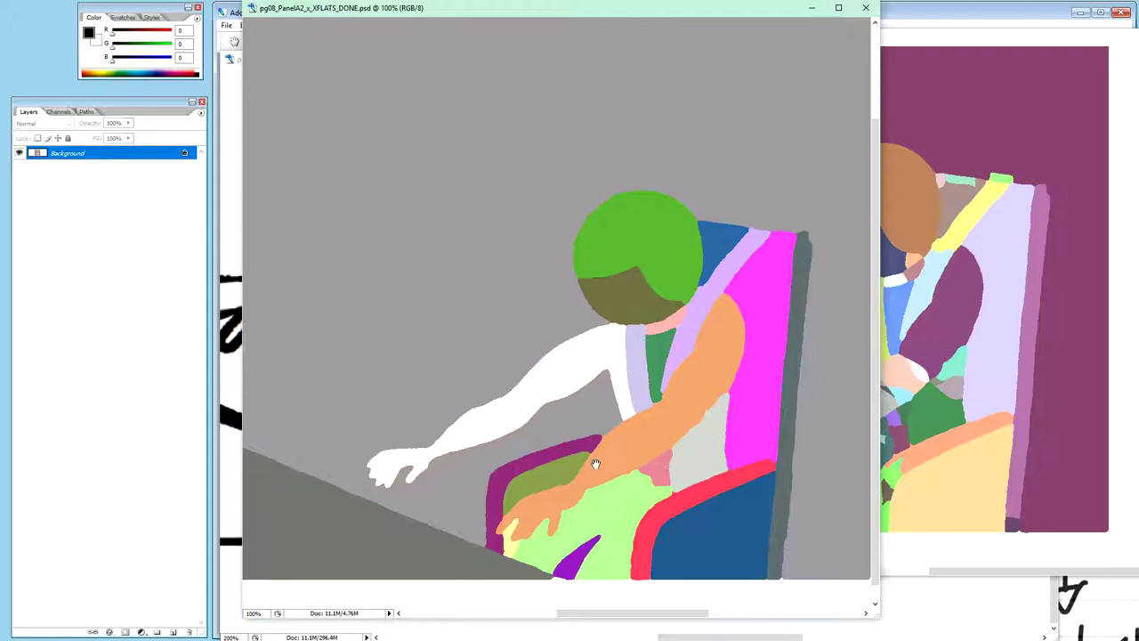
{"action": "left_click", "coordinate": [925, 37]}
{"action": "left_click_drag", "start_coordinate": [911, 39], "coordinate": [679, 46]}
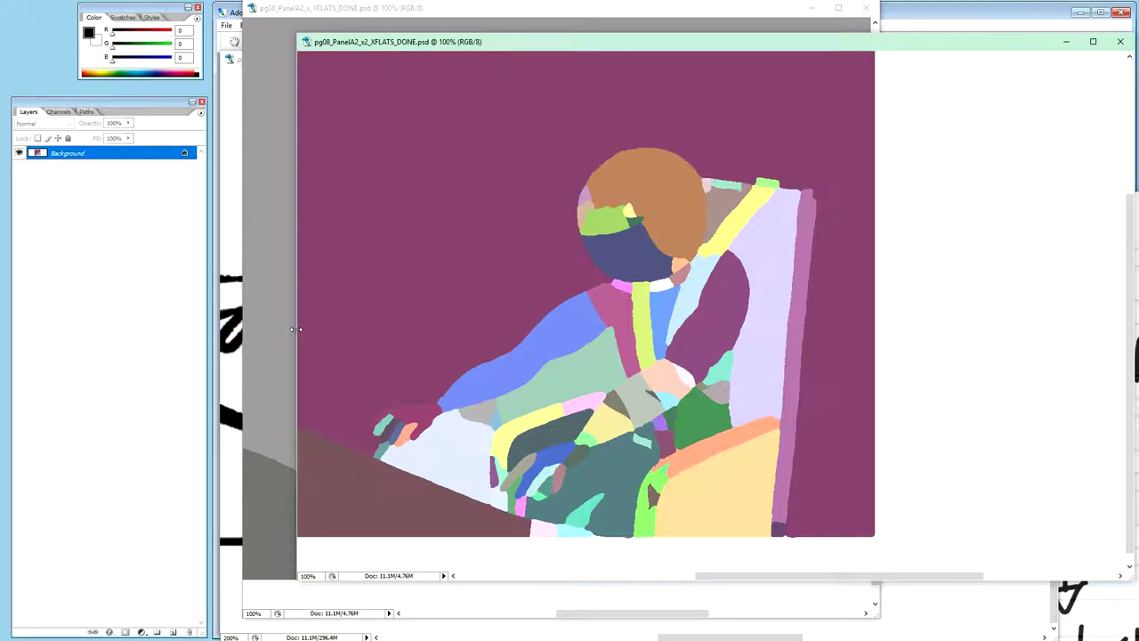
{"action": "left_click_drag", "start_coordinate": [297, 328], "coordinate": [362, 329]}
{"action": "left_click_drag", "start_coordinate": [414, 328], "coordinate": [267, 323]}
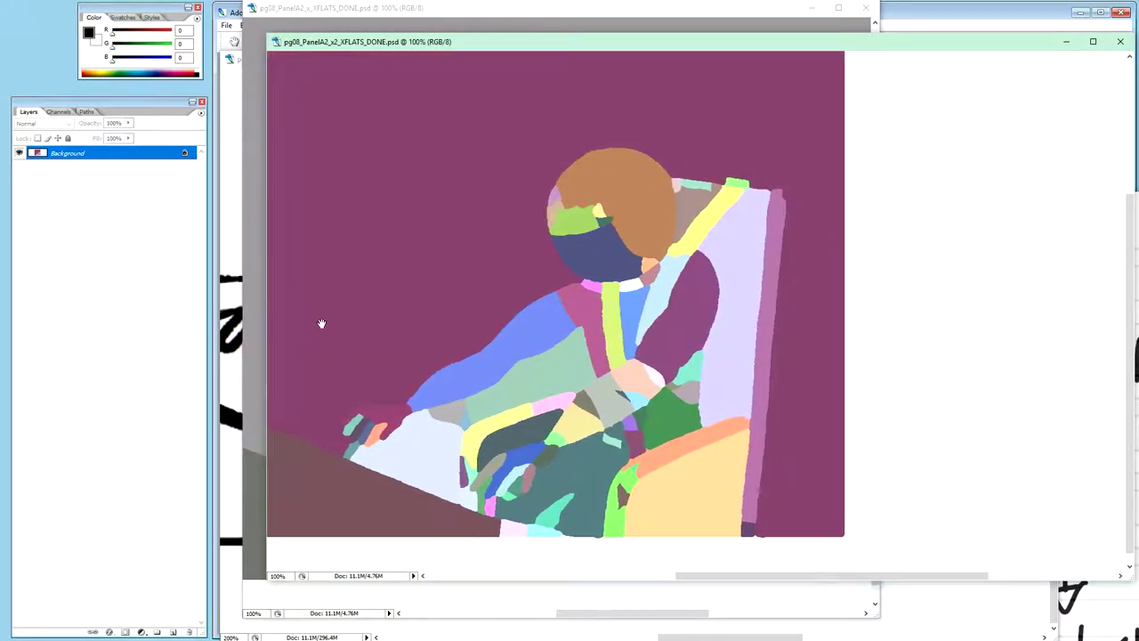
{"action": "left_click_drag", "start_coordinate": [656, 357], "coordinate": [774, 385]}
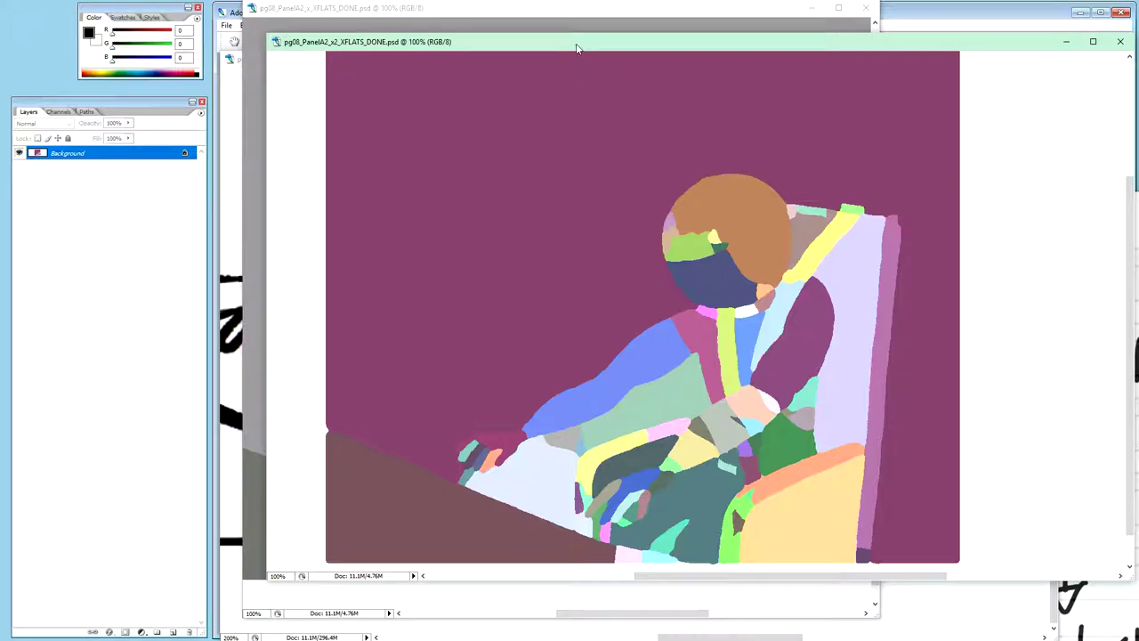
{"action": "mouse_move", "coordinate": [579, 45]}
{"action": "left_mouse_down"}
{"action": "mouse_move", "coordinate": [562, 53]}
{"action": "mouse_move", "coordinate": [584, 54]}
{"action": "left_mouse_up"}
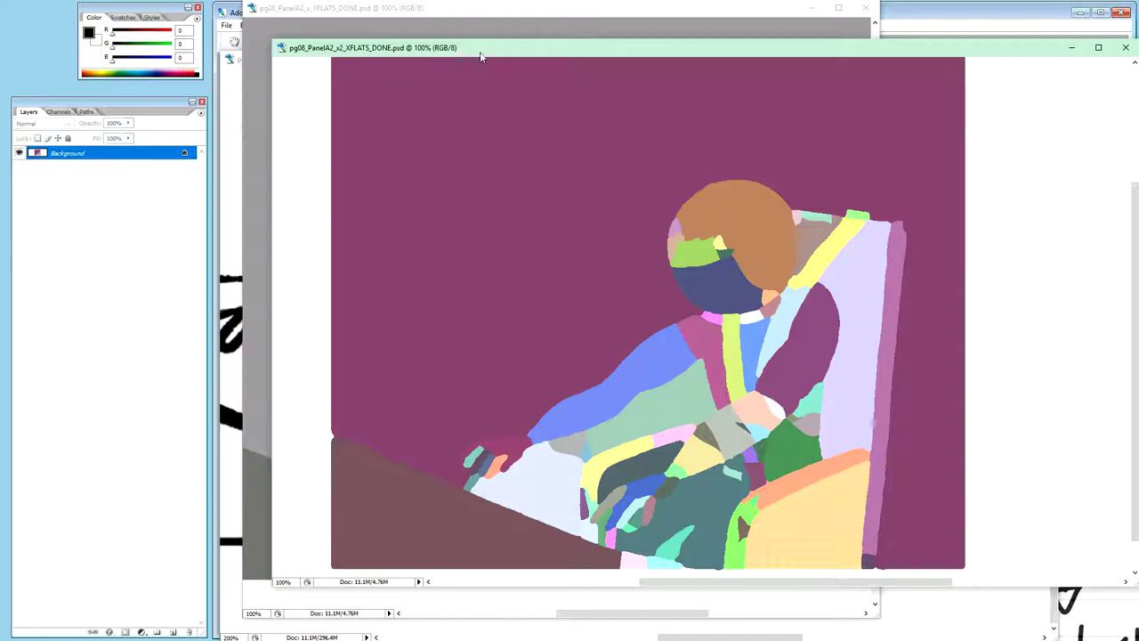
{"action": "left_click_drag", "start_coordinate": [487, 56], "coordinate": [463, 47]}
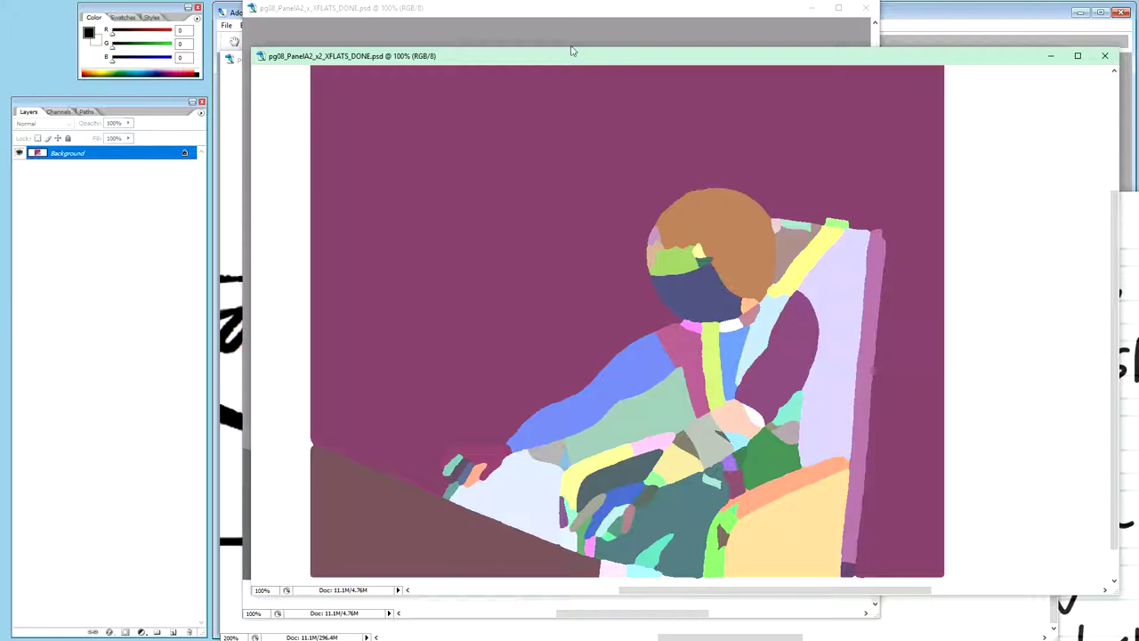
{"action": "left_click_drag", "start_coordinate": [537, 61], "coordinate": [559, 76]}
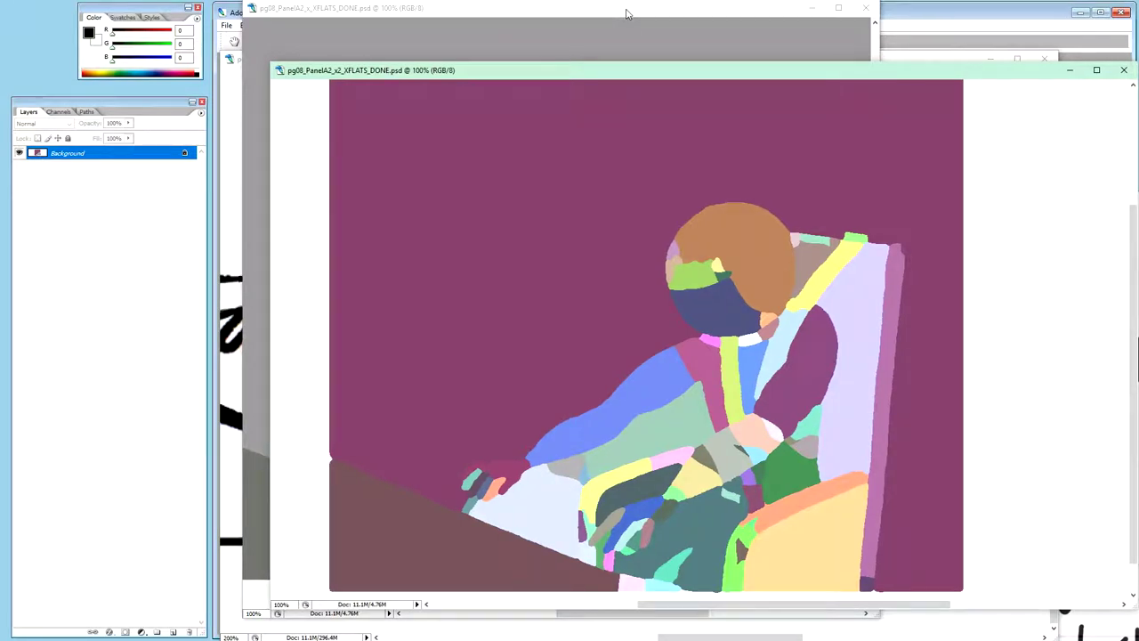
{"action": "left_click", "coordinate": [626, 11]}
Step: Close XFLATS_DONE, move the x2 flats aside, and view pg08_PanelA2_c_FinPanel whole at 66.7%
{"action": "left_click", "coordinate": [867, 6]}
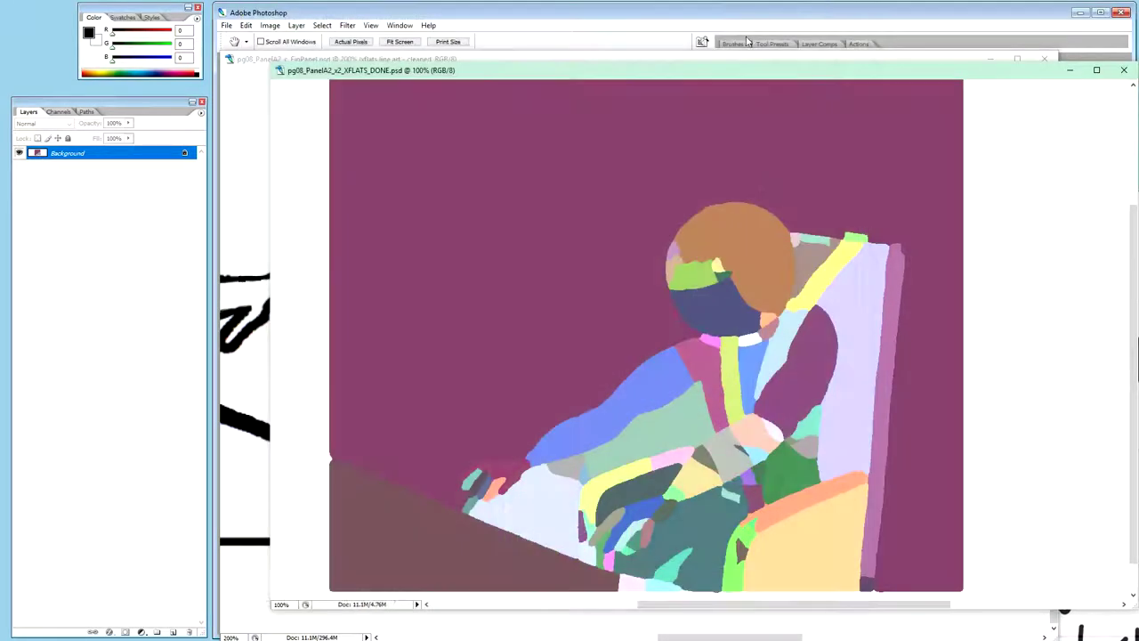
{"action": "left_click_drag", "start_coordinate": [619, 76], "coordinate": [716, 65]}
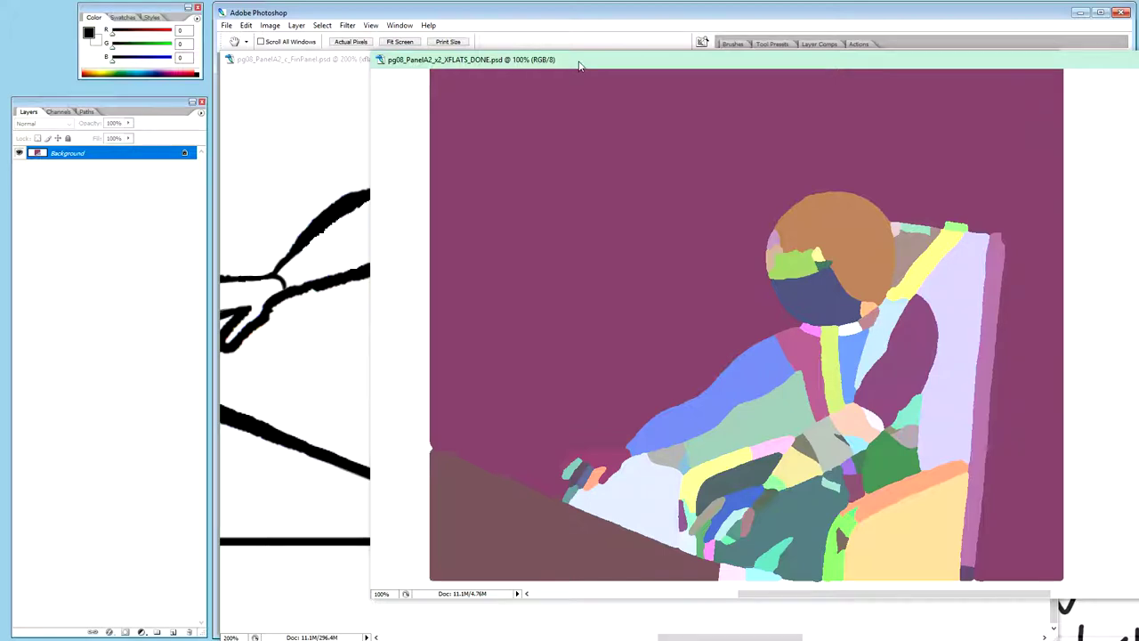
{"action": "left_click_drag", "start_coordinate": [580, 63], "coordinate": [934, 46]}
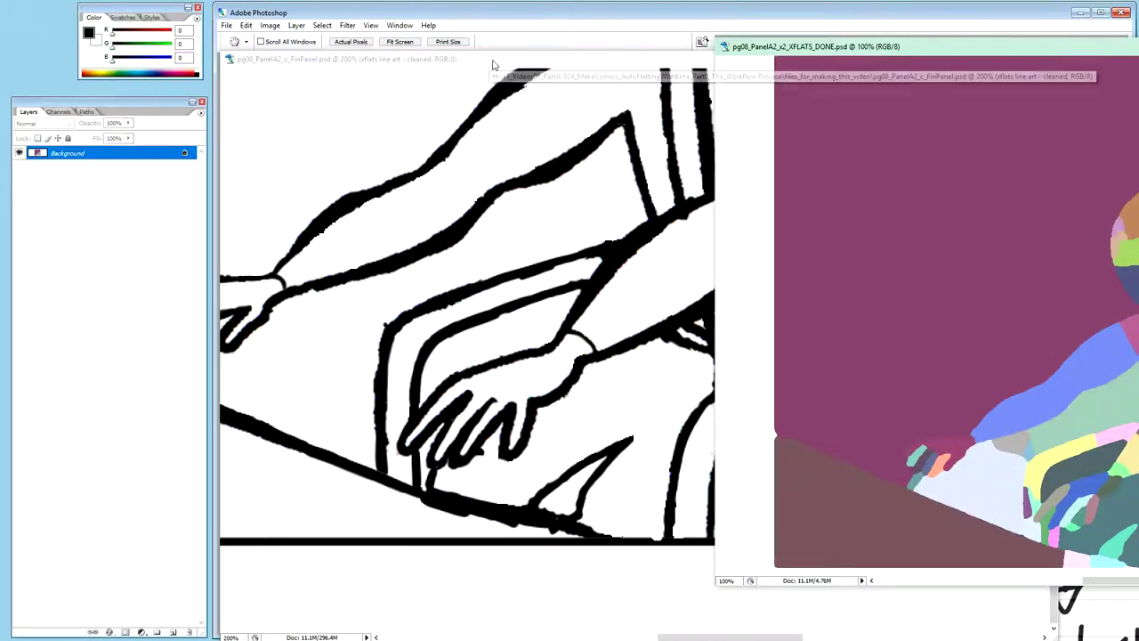
{"action": "left_click", "coordinate": [485, 64]}
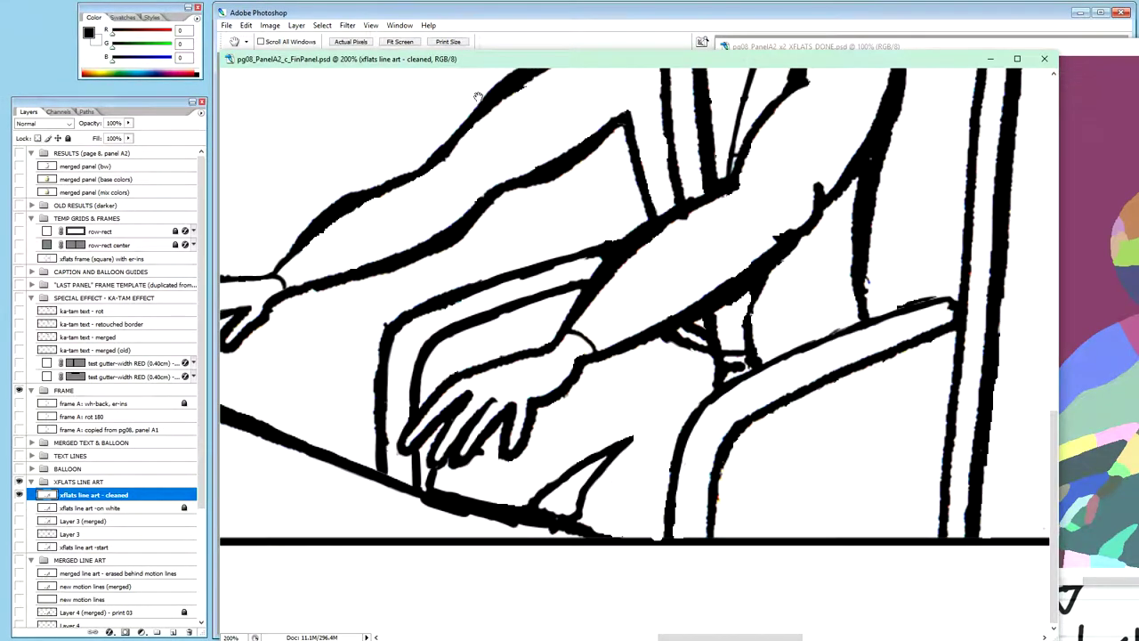
{"action": "left_click", "coordinate": [477, 97], "text": "alt"}
{"action": "left_click", "coordinate": [477, 96], "text": "alt"}
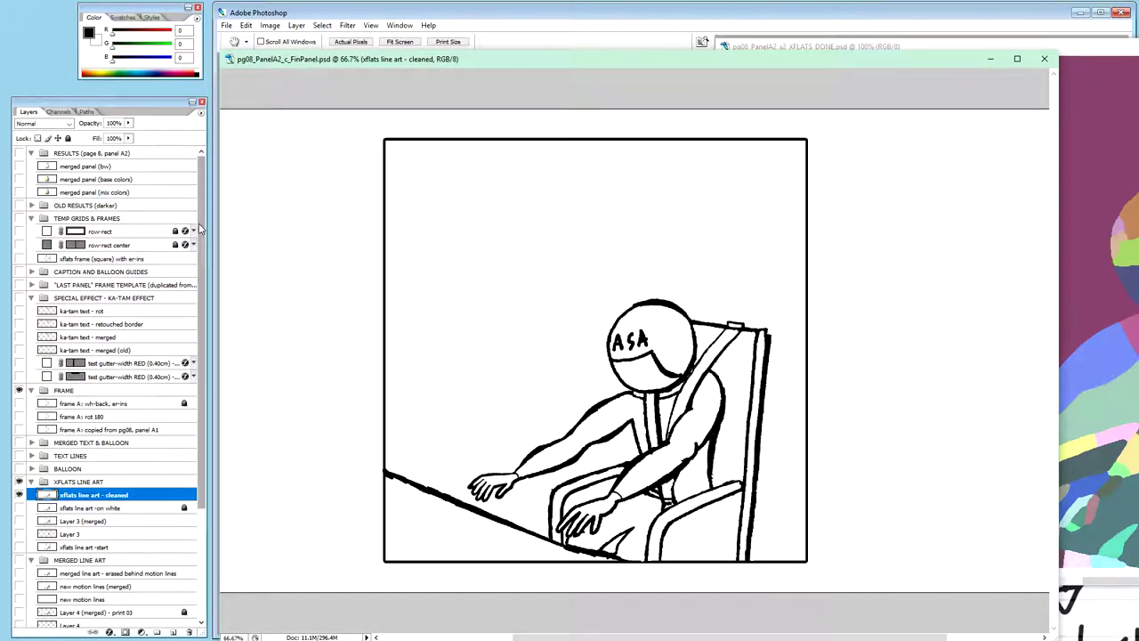
{"action": "left_click_drag", "start_coordinate": [201, 258], "coordinate": [214, 358]}
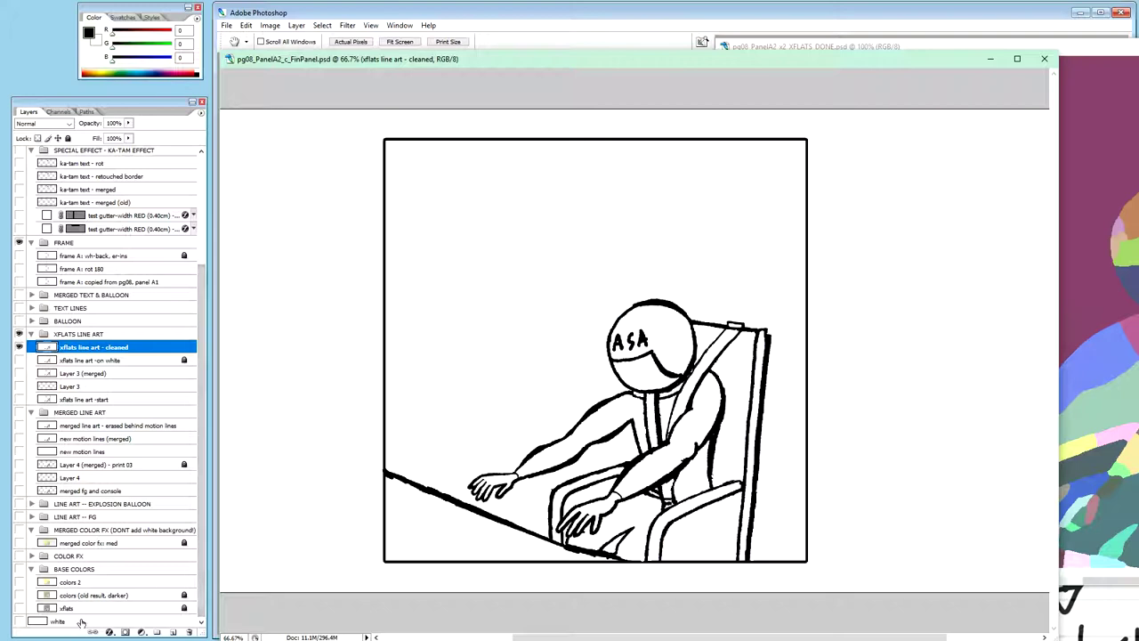
Step: Add the flats as a new layer in BASE COLORS, name it xflats, and fully lock it
{"action": "left_click", "coordinate": [94, 570]}
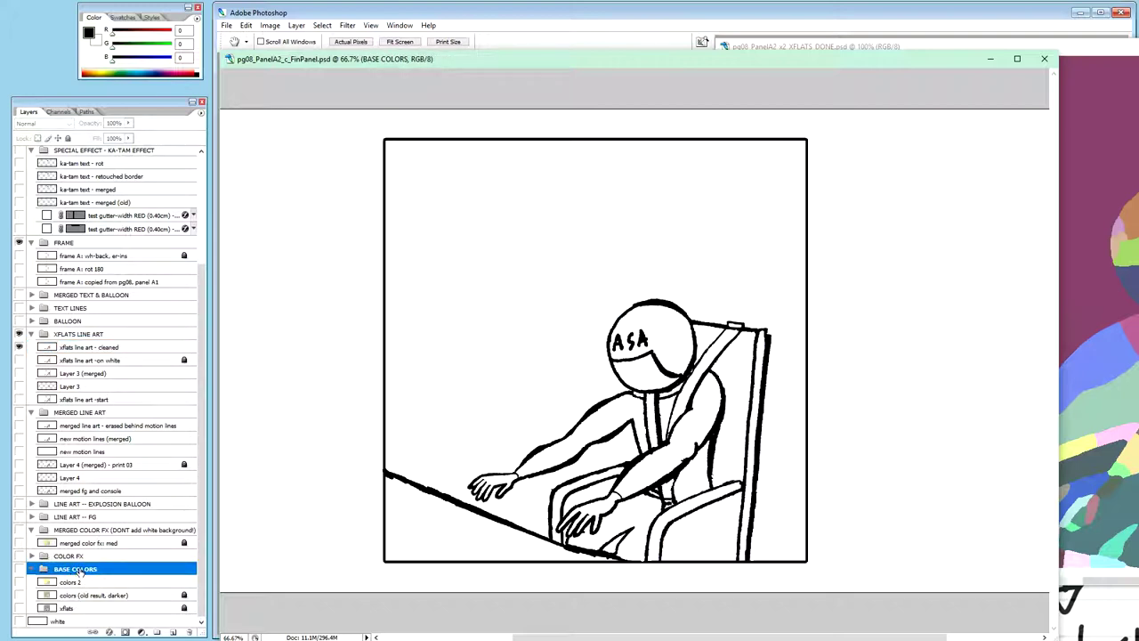
{"action": "key", "text": "ctrl+shift+alt+n"}
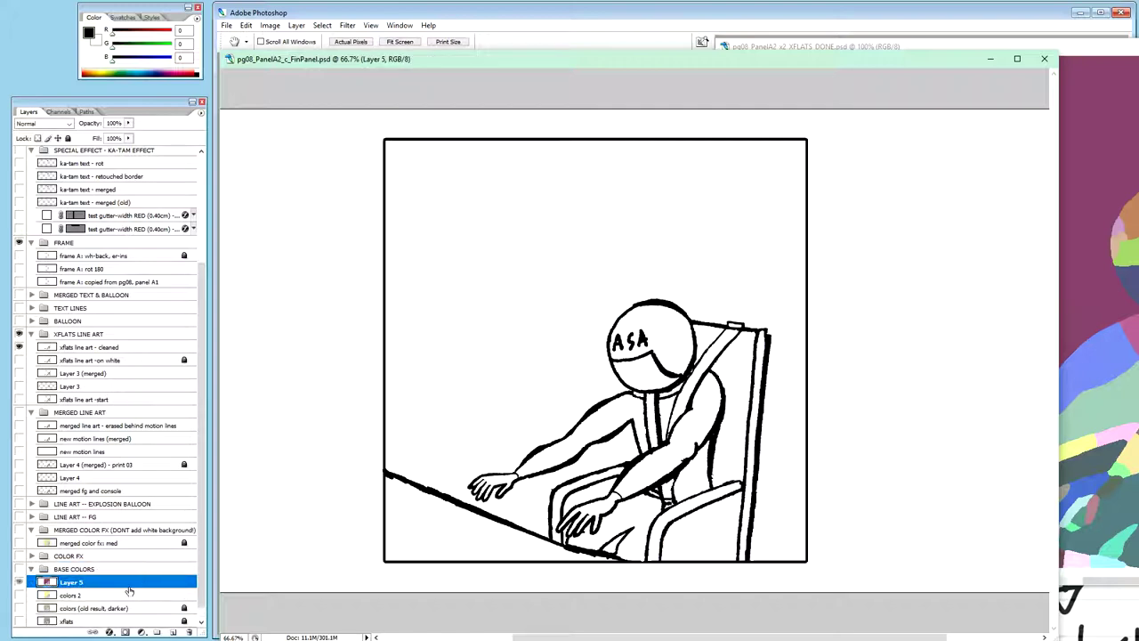
{"action": "double_click", "coordinate": [98, 579]}
{"action": "type", "text": "cfla"}
{"action": "type", "text": "ts"}
{"action": "key", "text": "Return"}
{"action": "key", "text": "ctrl+slash"}
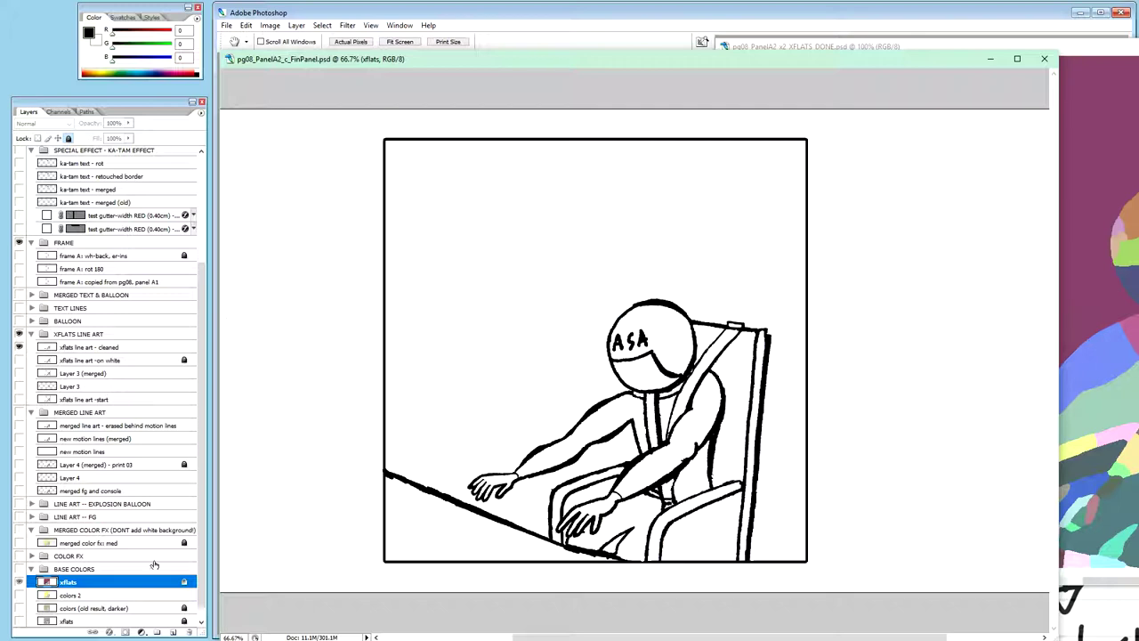
Step: Duplicate xflats as an unlocked, editable layer named colors
{"action": "key", "text": "ctrl+j"}
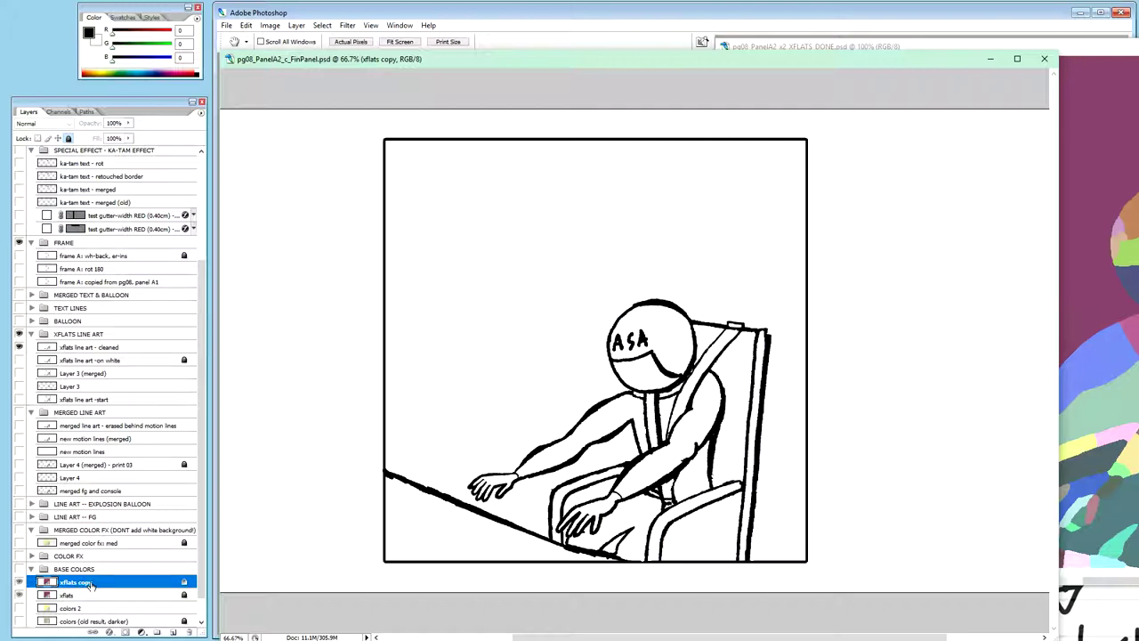
{"action": "left_click", "coordinate": [76, 582]}
{"action": "double_click", "coordinate": [76, 583]}
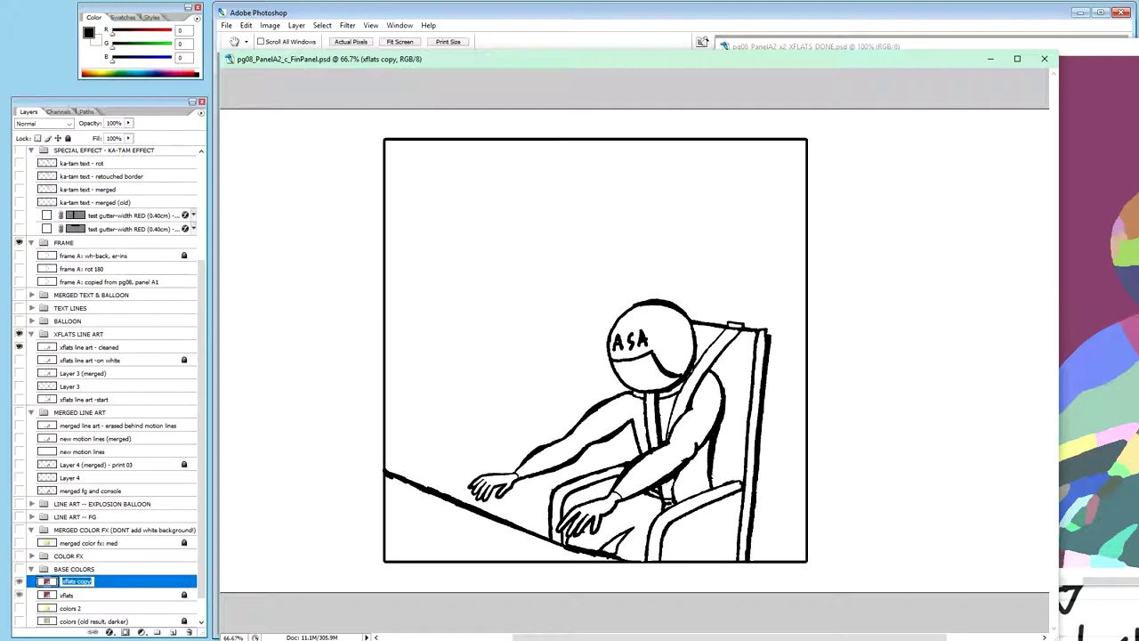
{"action": "type", "text": "colors"}
{"action": "key", "text": "Return"}
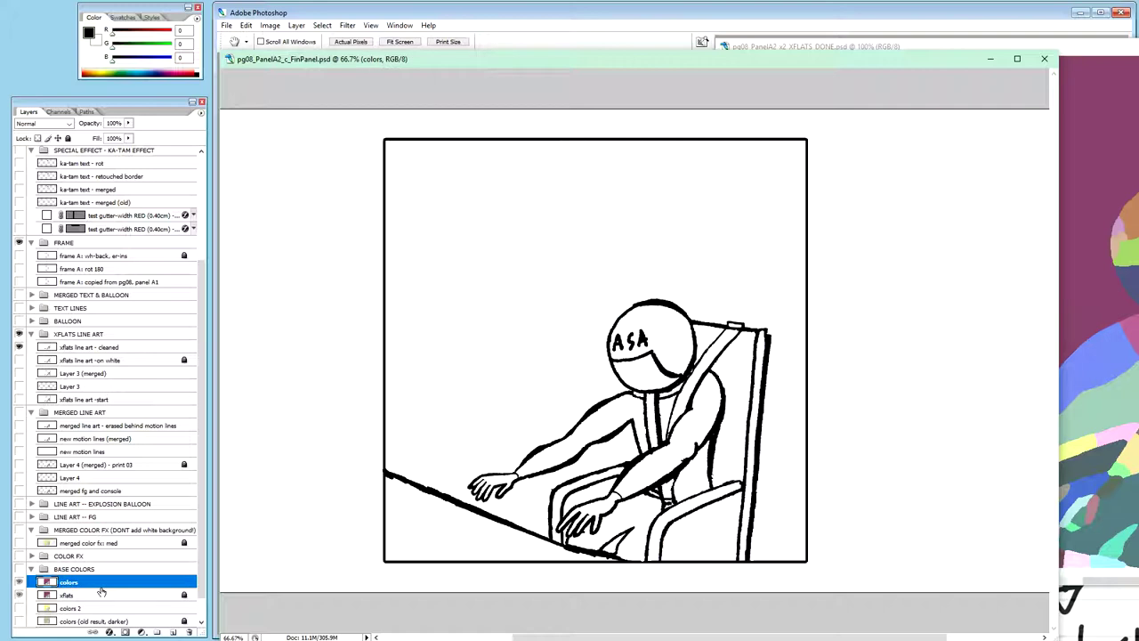
Step: Hide the xflats layer and the XFLATS LINE ART group, and collapse the group
{"action": "left_click", "coordinate": [19, 594]}
{"action": "left_click", "coordinate": [19, 334]}
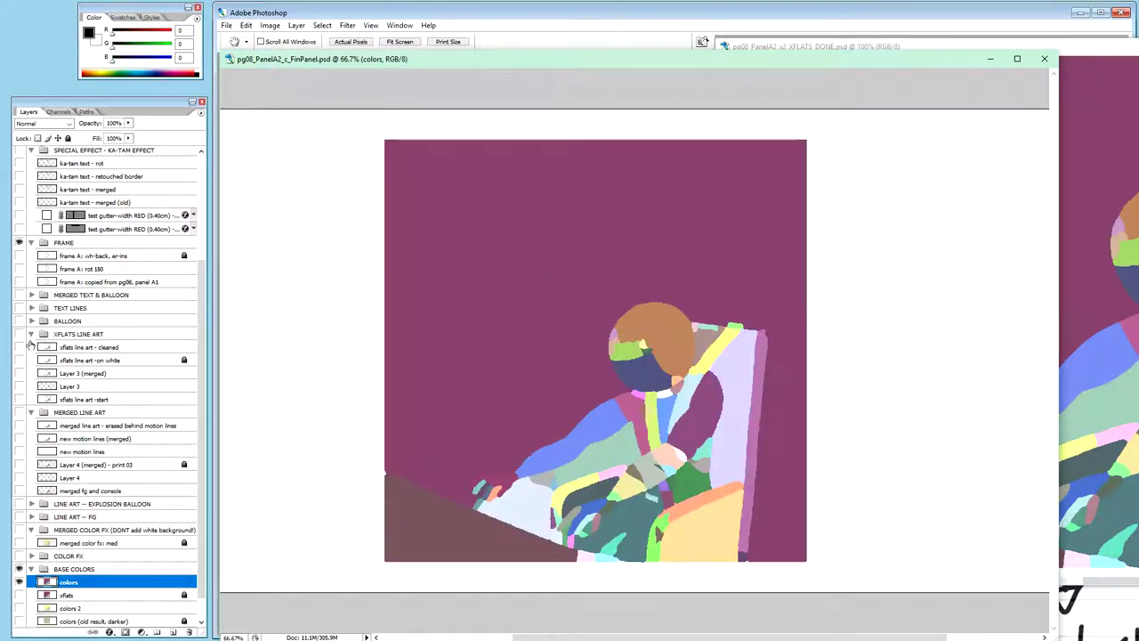
{"action": "left_click", "coordinate": [31, 334]}
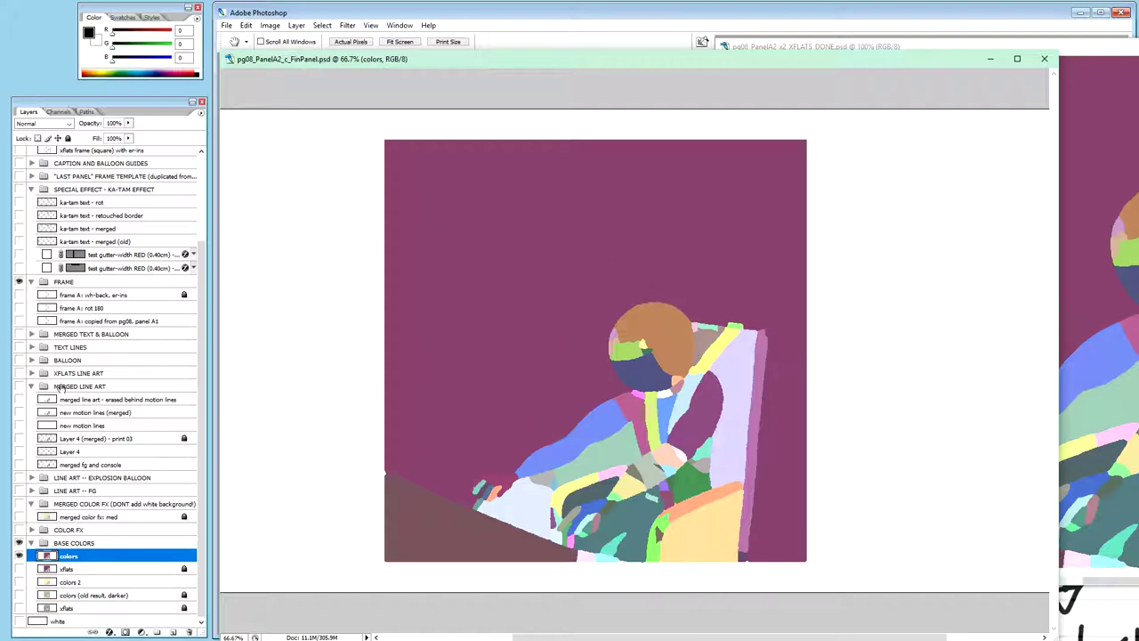
Step: Show the MERGED LINE ART group over the colours, briefly solo its layer, and view at 100%
{"action": "left_click", "coordinate": [18, 401]}
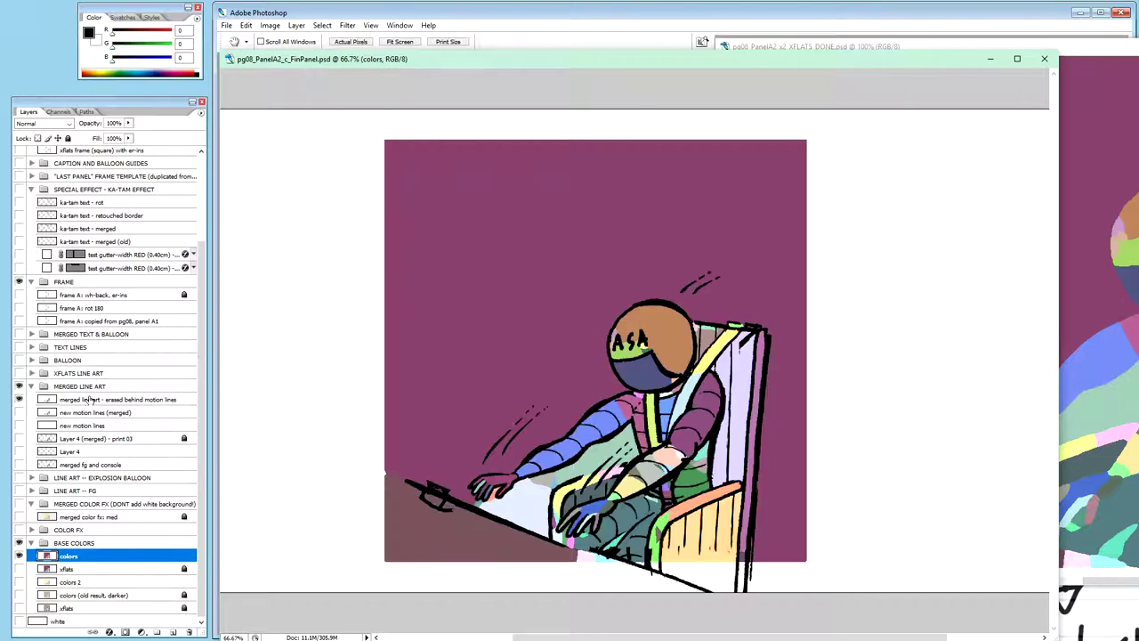
{"action": "left_click", "coordinate": [93, 398]}
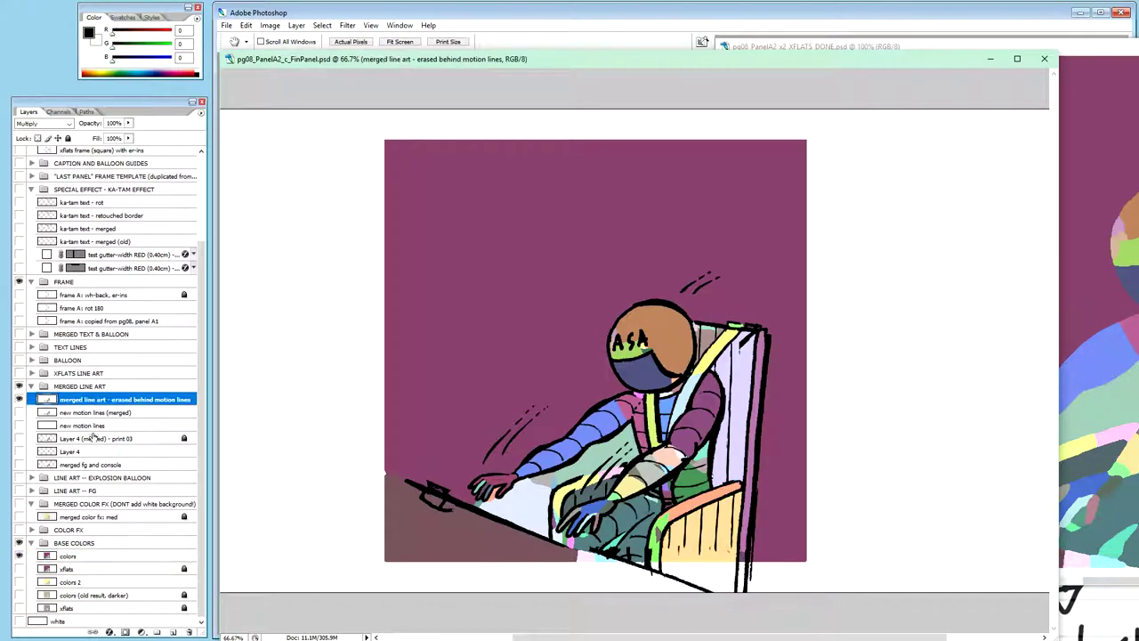
{"action": "left_click", "coordinate": [56, 399], "text": "alt"}
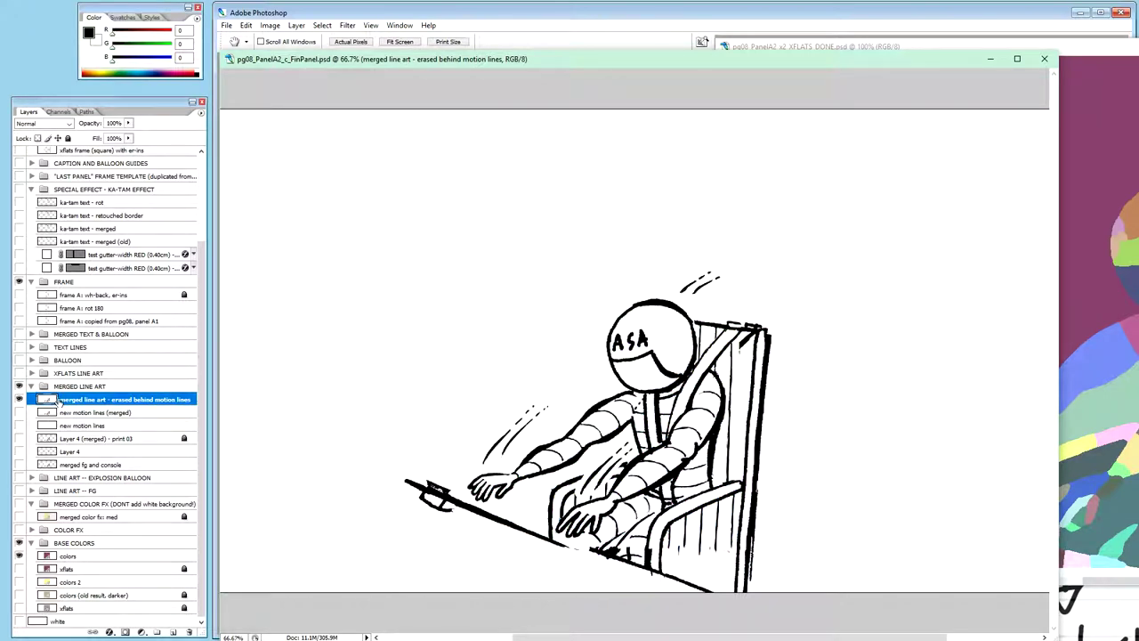
{"action": "left_click", "coordinate": [56, 400], "text": "alt"}
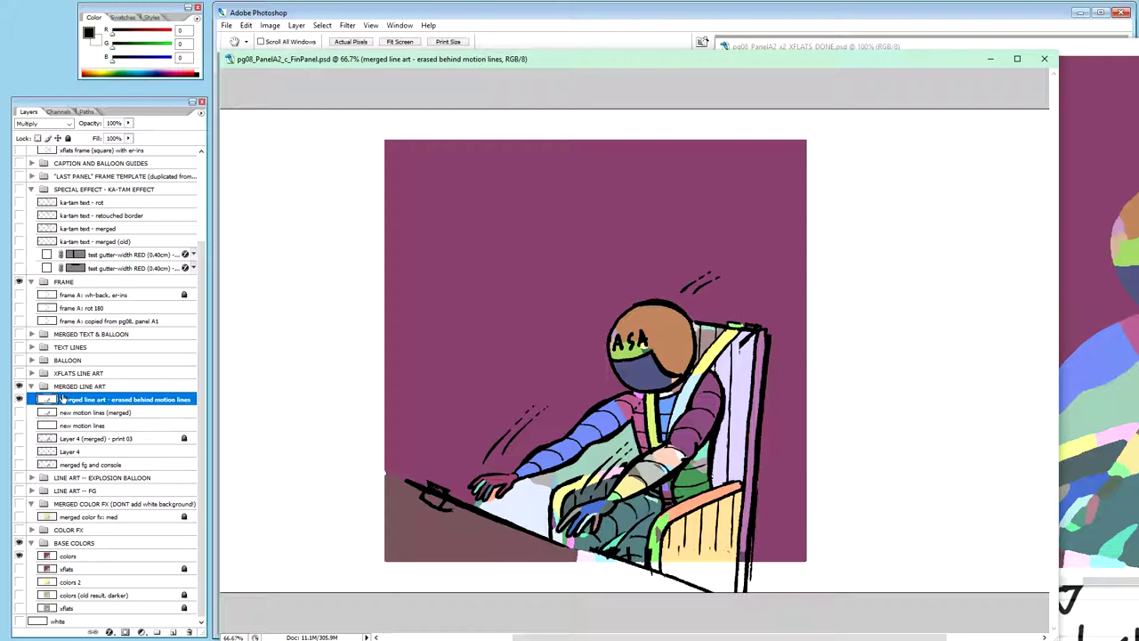
{"action": "key", "text": "ctrl+plus"}
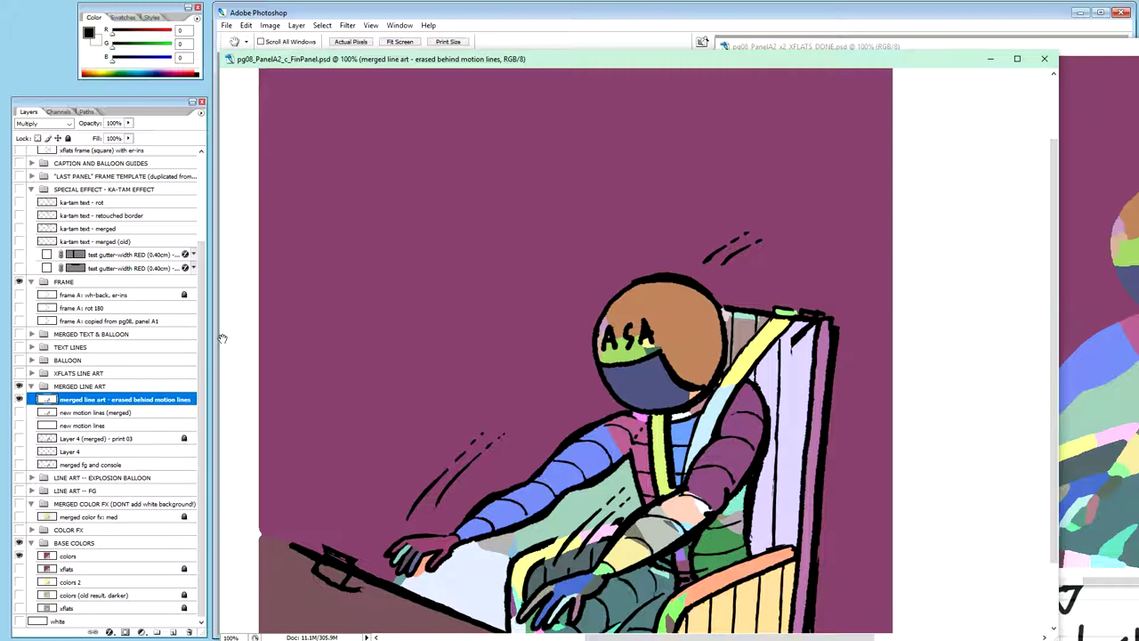
Step: Drop the merged line art opacity to 50% then 20%, zooming in on the blue and teal arm
{"action": "key", "text": "5"}
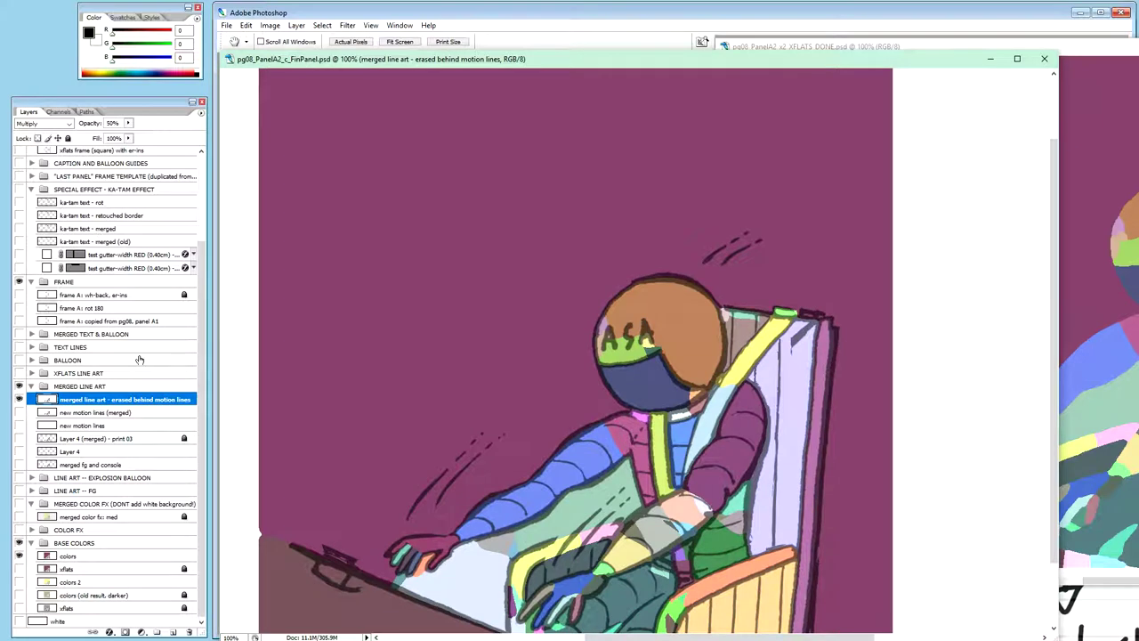
{"action": "left_click", "coordinate": [109, 413]}
{"action": "left_click", "coordinate": [120, 399]}
{"action": "key", "text": "2"}
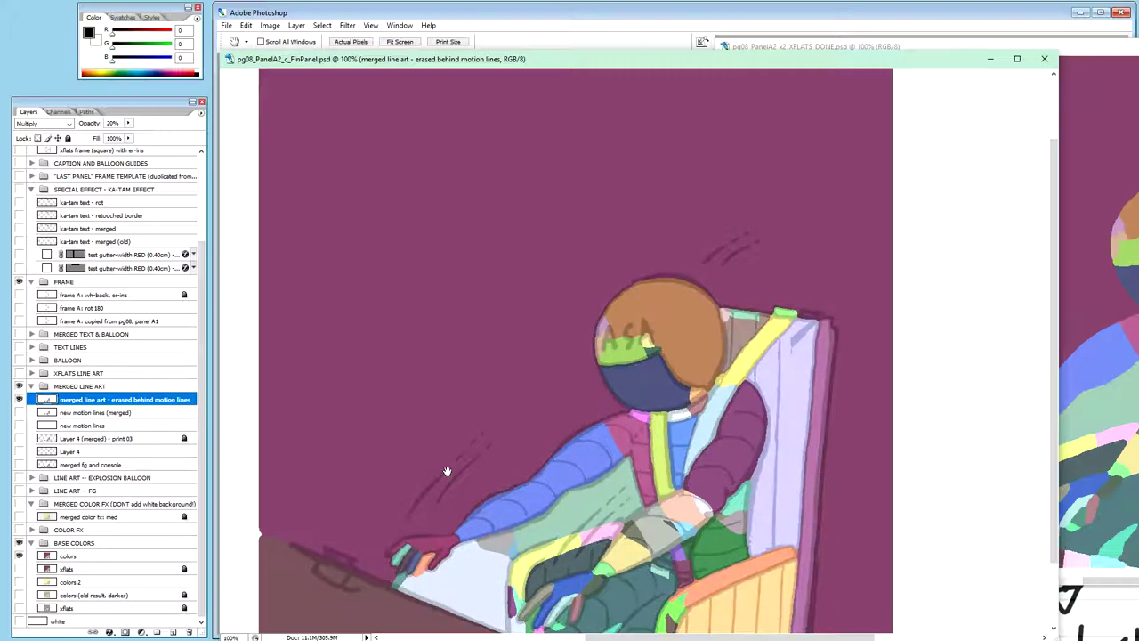
{"action": "key", "text": "ctrl+plus"}
{"action": "key", "text": "ctrl+plus"}
{"action": "key", "text": "ctrl+plus"}
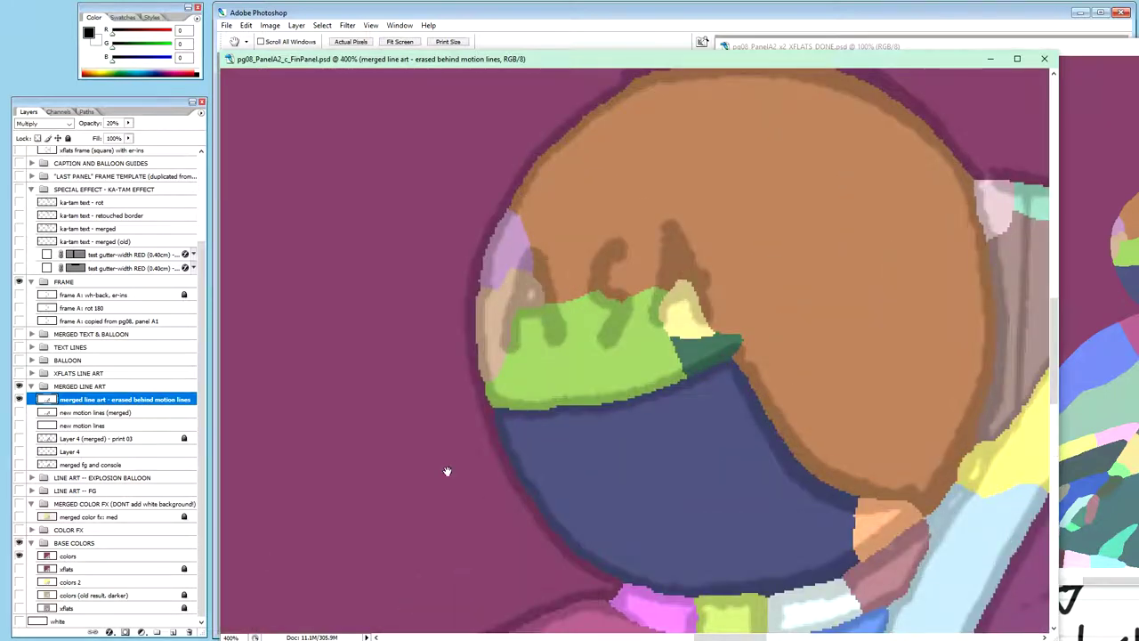
{"action": "left_click_drag", "start_coordinate": [507, 338], "coordinate": [667, 190]}
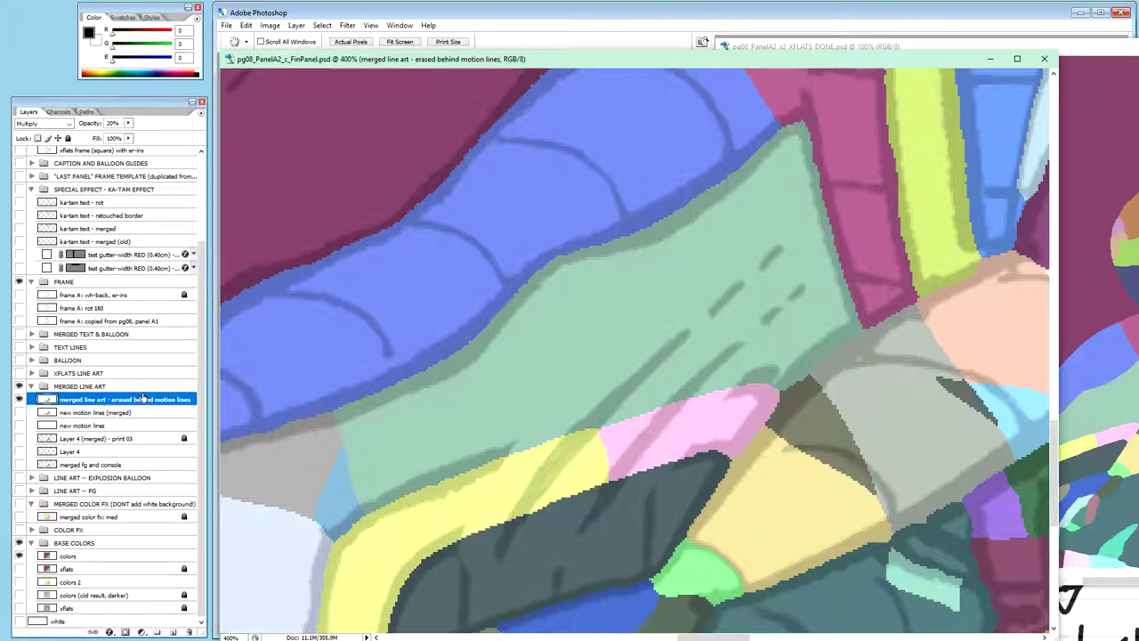
Step: At 100% opacity, thicken the black outline under the blue shape, then trim it with white
{"action": "key", "text": "0"}
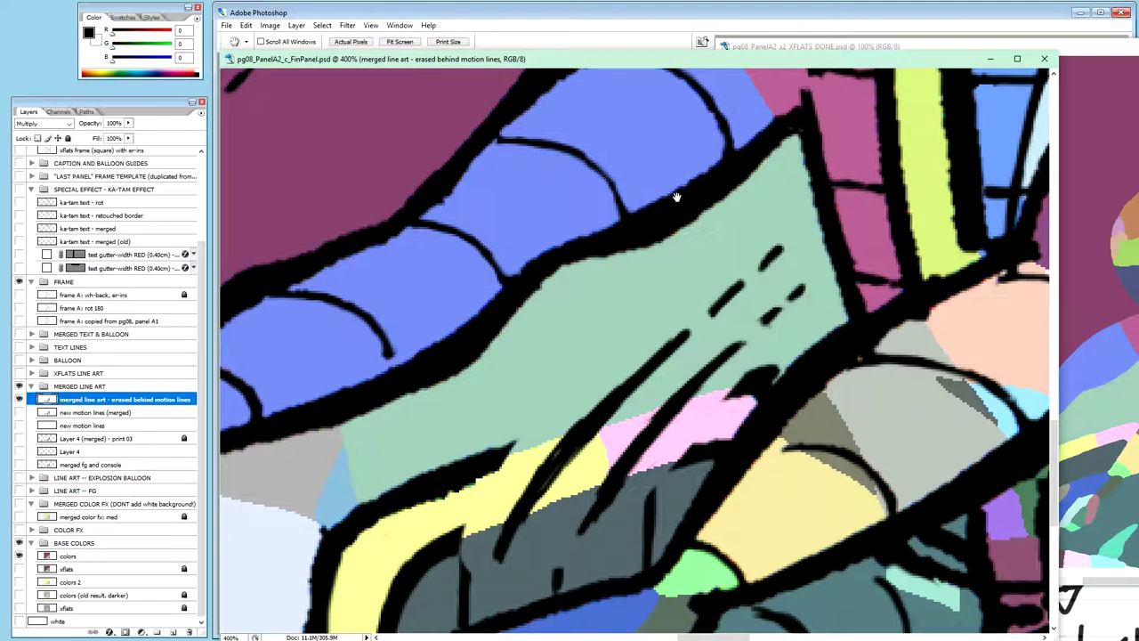
{"action": "key", "text": "b"}
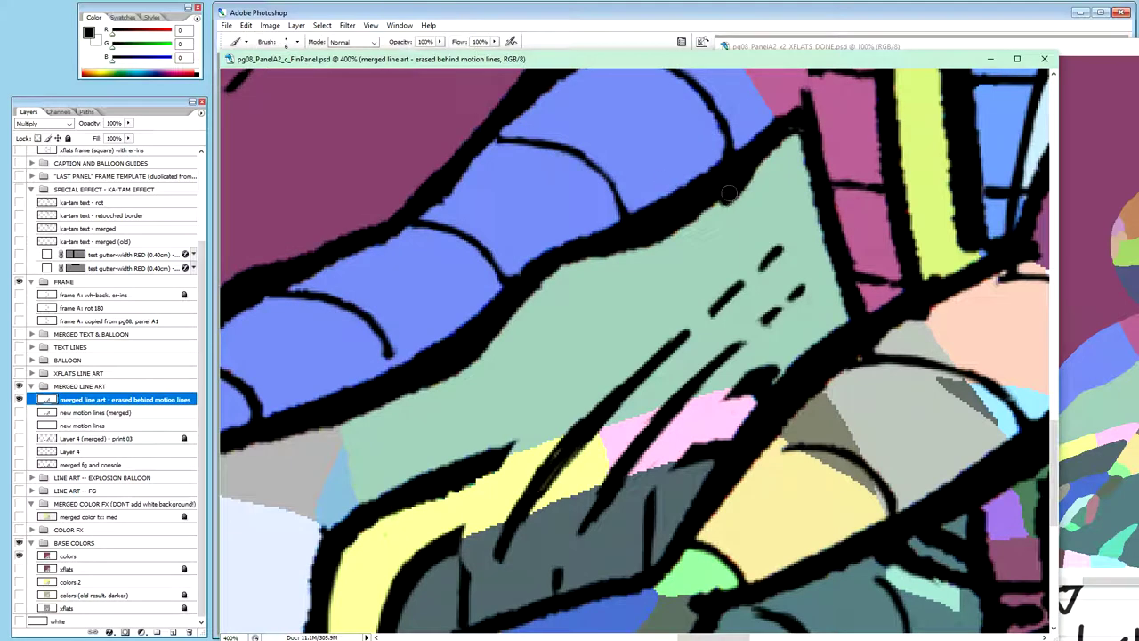
{"action": "mouse_move", "coordinate": [707, 217]}
{"action": "left_mouse_down"}
{"action": "mouse_move", "coordinate": [635, 252]}
{"action": "mouse_move", "coordinate": [648, 246]}
{"action": "mouse_move", "coordinate": [569, 244]}
{"action": "mouse_move", "coordinate": [626, 249]}
{"action": "mouse_move", "coordinate": [586, 251]}
{"action": "left_mouse_up"}
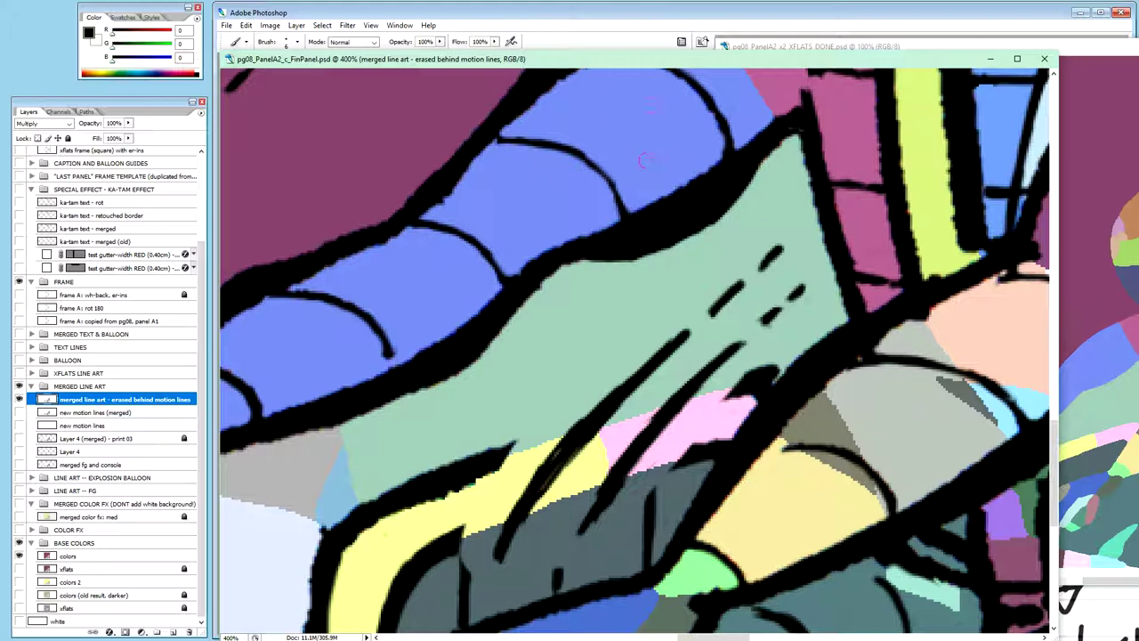
{"action": "key", "text": "x"}
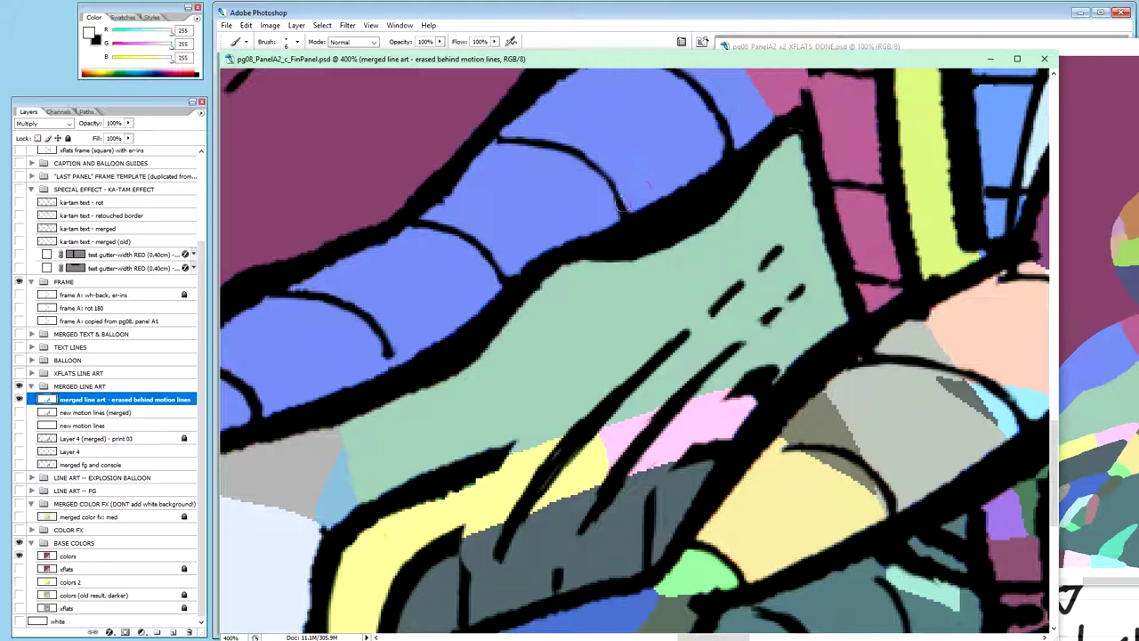
{"action": "mouse_move", "coordinate": [614, 226]}
{"action": "left_mouse_down"}
{"action": "mouse_move", "coordinate": [701, 178]}
{"action": "mouse_move", "coordinate": [676, 207]}
{"action": "mouse_move", "coordinate": [713, 173]}
{"action": "mouse_move", "coordinate": [648, 219]}
{"action": "left_mouse_up"}
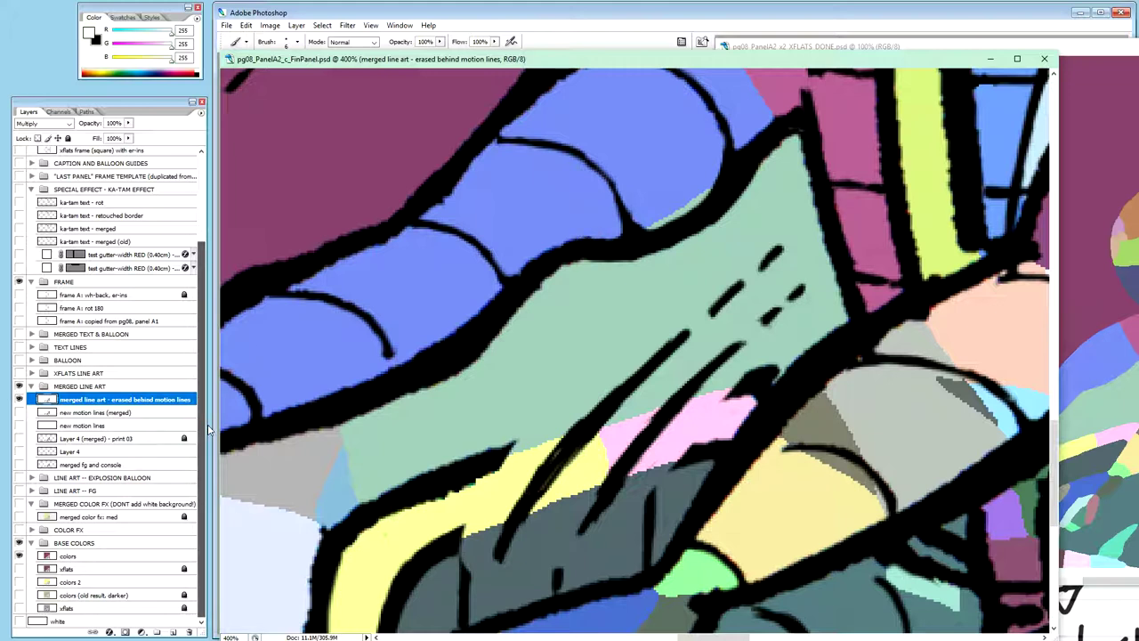
Step: Fade the merged line art layer back to 20% opacity
{"action": "left_click", "coordinate": [96, 415]}
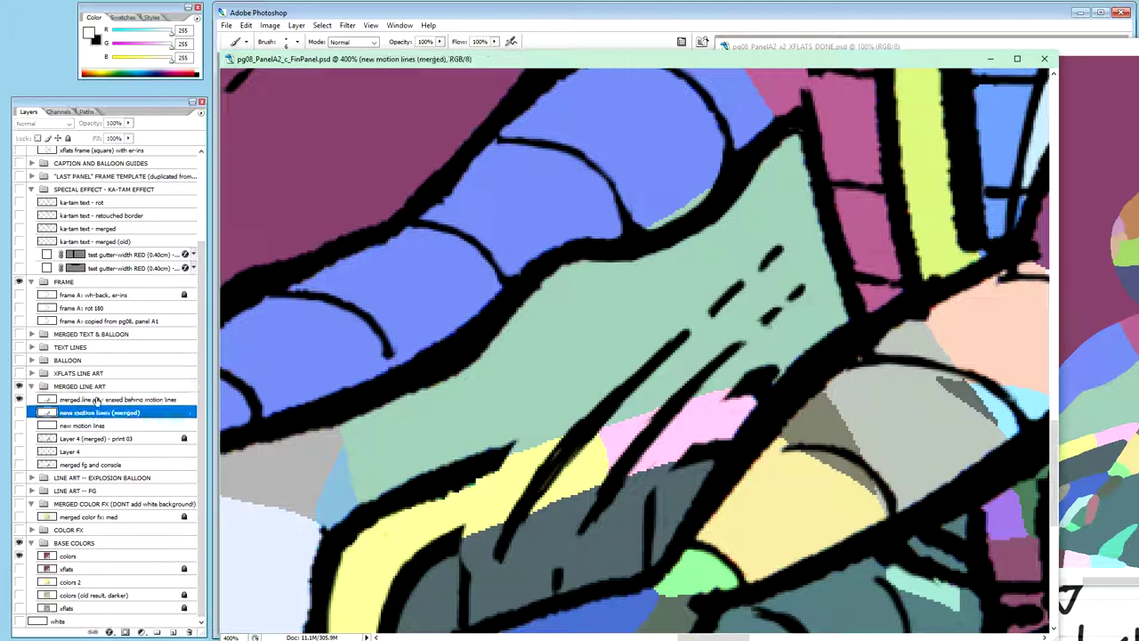
{"action": "left_click", "coordinate": [101, 402]}
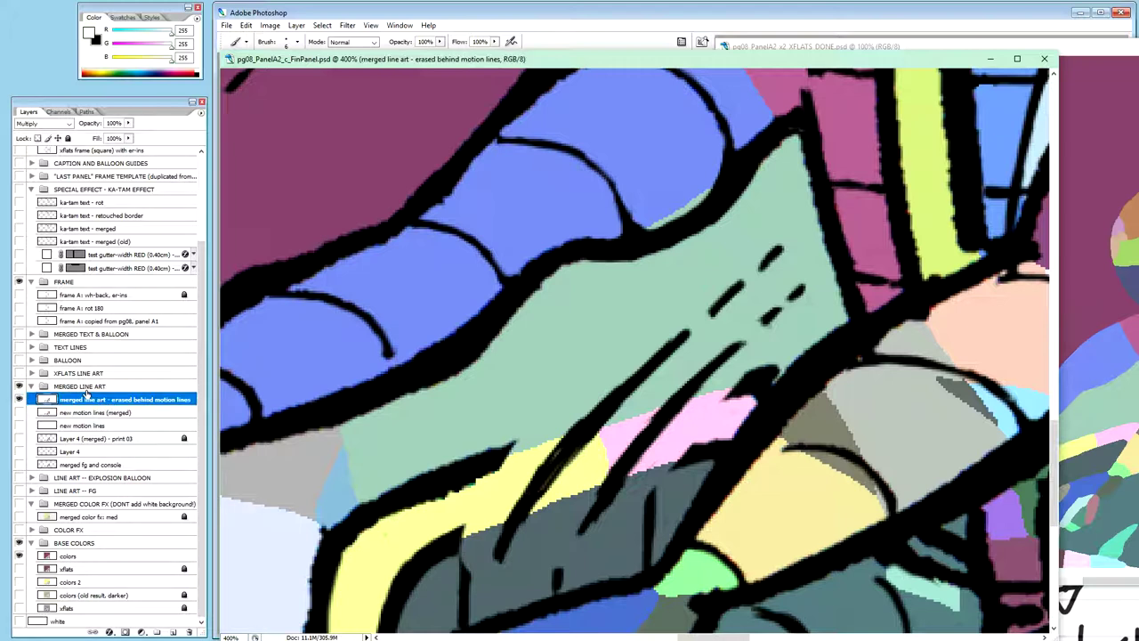
{"action": "key", "text": "2"}
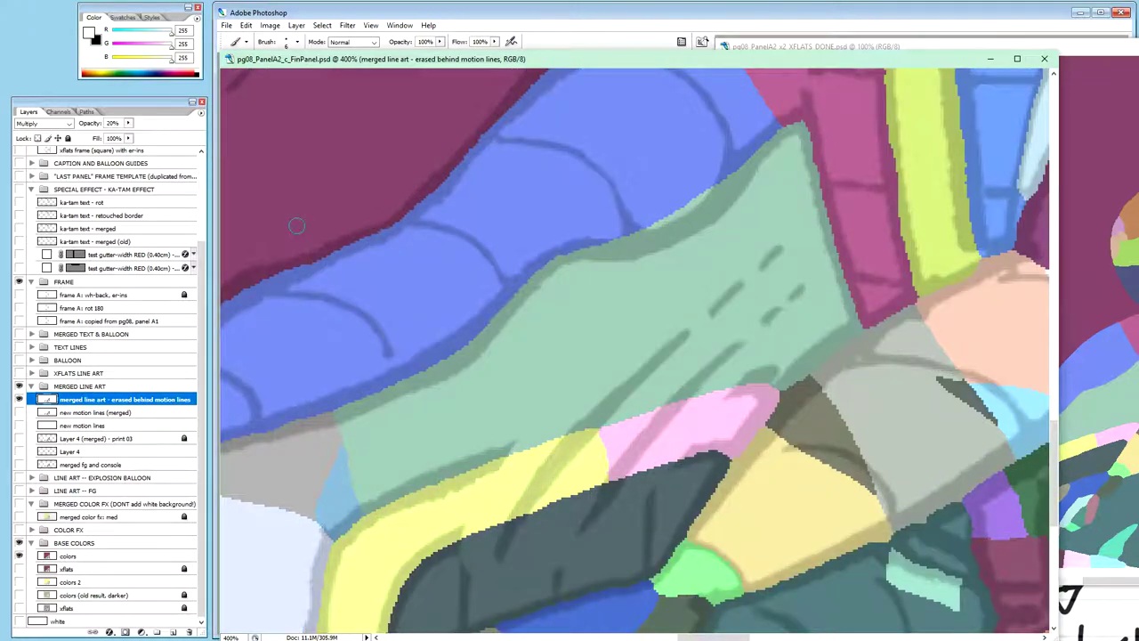
Step: On the colors layer, sample the sleeve blue and repaint stray pixels along the blue/green edge
{"action": "left_click", "coordinate": [131, 558]}
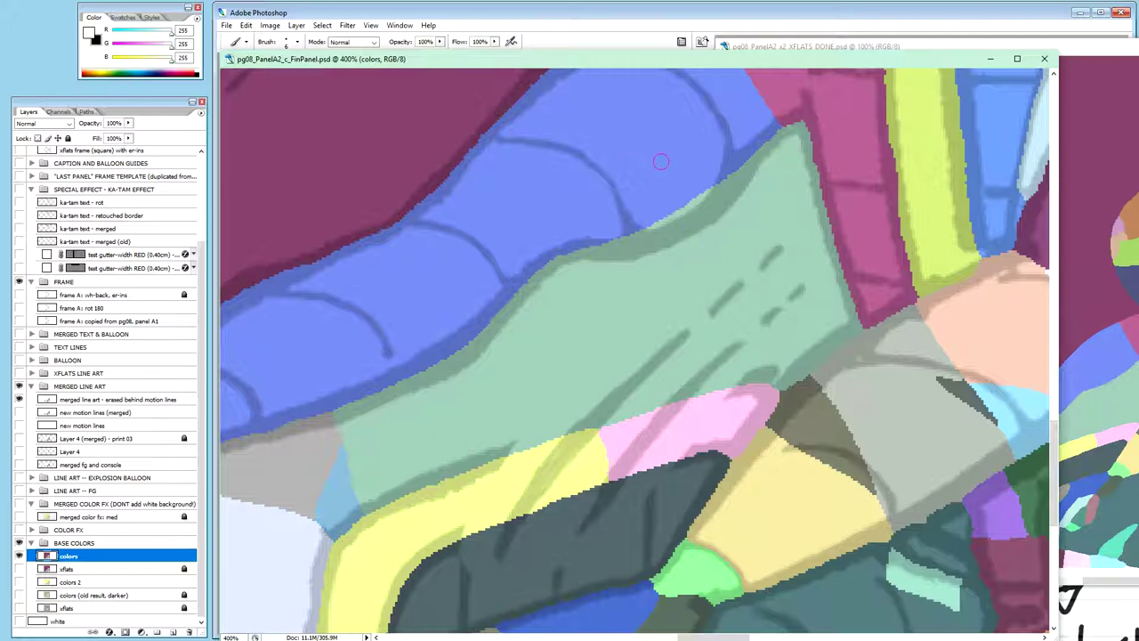
{"action": "key", "text": "i"}
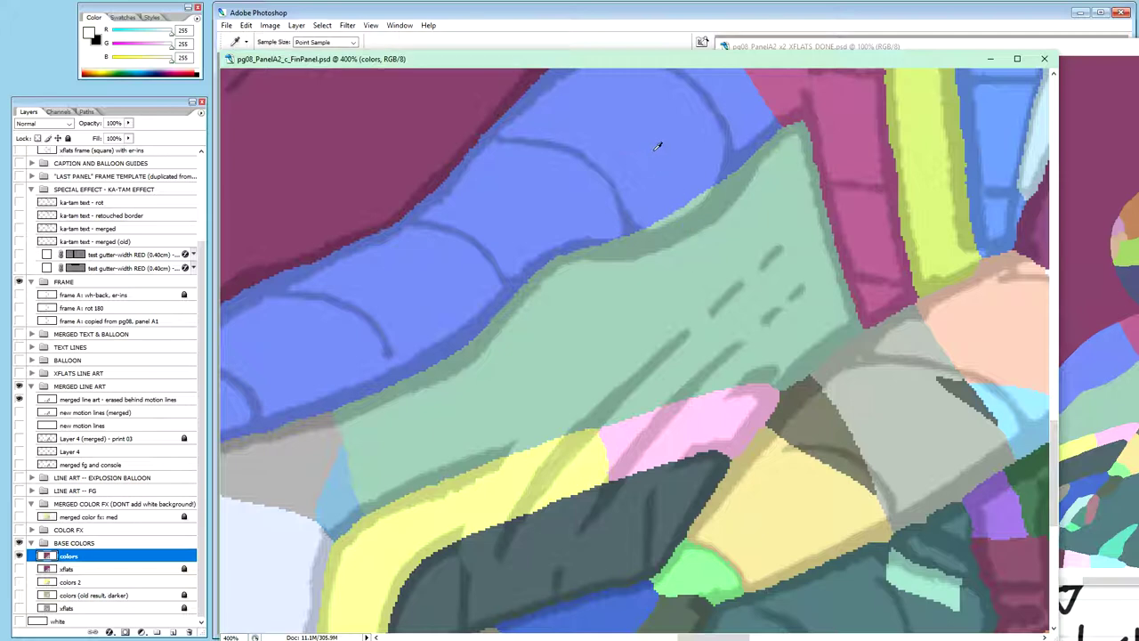
{"action": "left_click", "coordinate": [658, 146]}
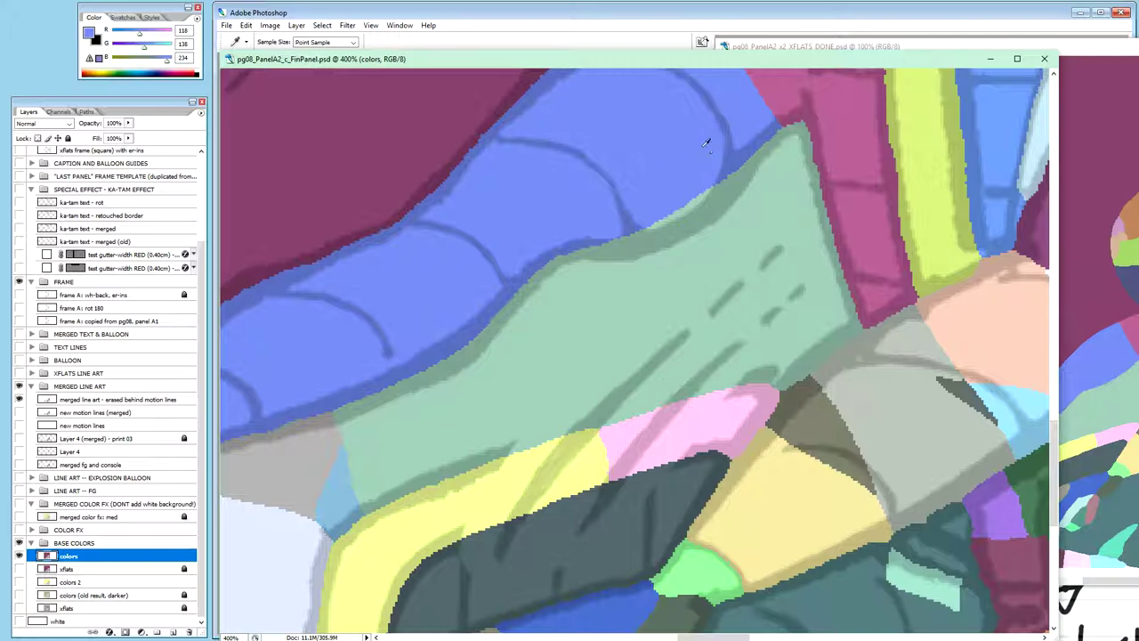
{"action": "key", "text": "b"}
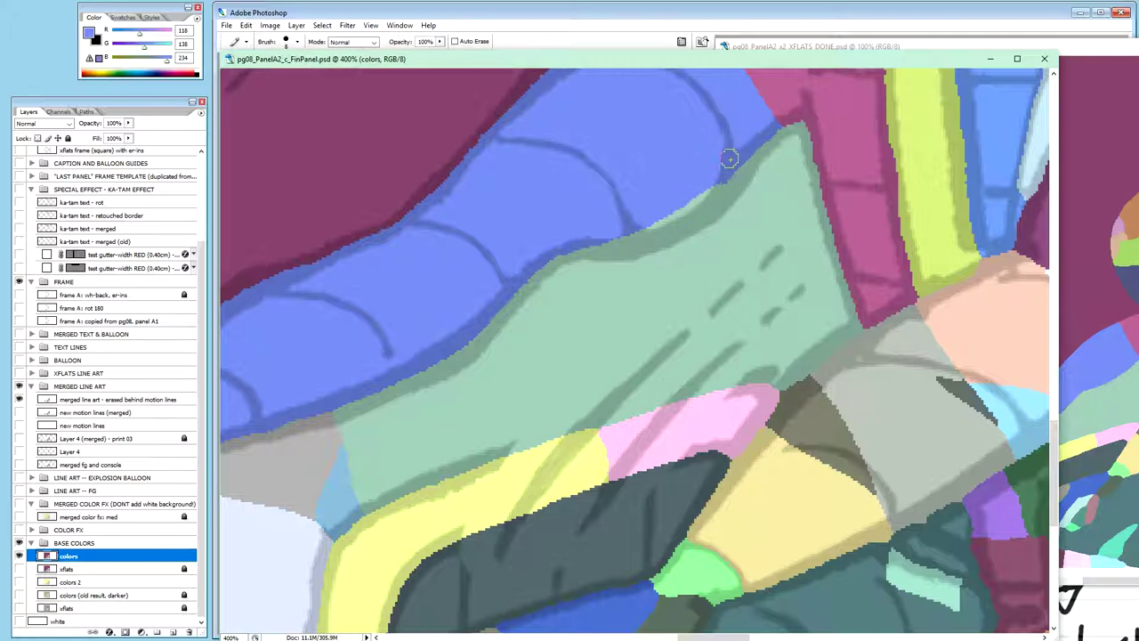
{"action": "mouse_move", "coordinate": [726, 158]}
{"action": "left_mouse_down"}
{"action": "mouse_move", "coordinate": [710, 185]}
{"action": "mouse_move", "coordinate": [724, 164]}
{"action": "mouse_move", "coordinate": [710, 186]}
{"action": "mouse_move", "coordinate": [729, 156]}
{"action": "mouse_move", "coordinate": [679, 219]}
{"action": "mouse_move", "coordinate": [692, 203]}
{"action": "mouse_move", "coordinate": [663, 225]}
{"action": "mouse_move", "coordinate": [681, 211]}
{"action": "mouse_move", "coordinate": [642, 232]}
{"action": "mouse_move", "coordinate": [659, 222]}
{"action": "mouse_move", "coordinate": [593, 235]}
{"action": "mouse_move", "coordinate": [637, 231]}
{"action": "mouse_move", "coordinate": [622, 253]}
{"action": "mouse_move", "coordinate": [589, 265]}
{"action": "mouse_move", "coordinate": [624, 263]}
{"action": "left_mouse_up"}
Step: Sample the green fill and touch up the blue/green boundary with green
{"action": "key", "text": "i"}
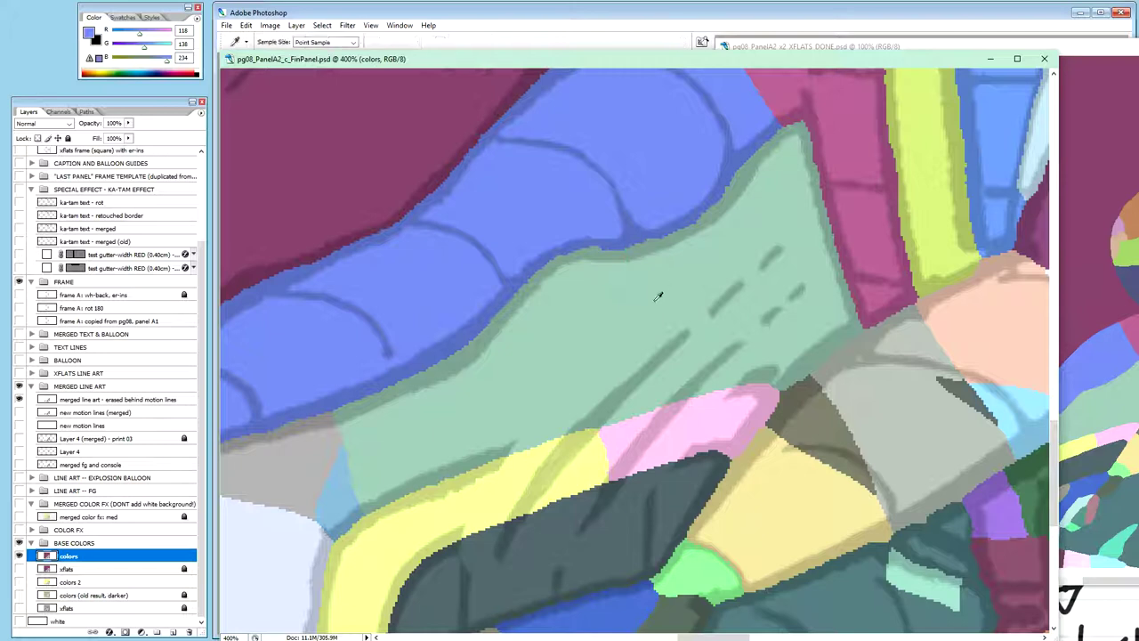
{"action": "left_click", "coordinate": [673, 279]}
{"action": "key", "text": "b"}
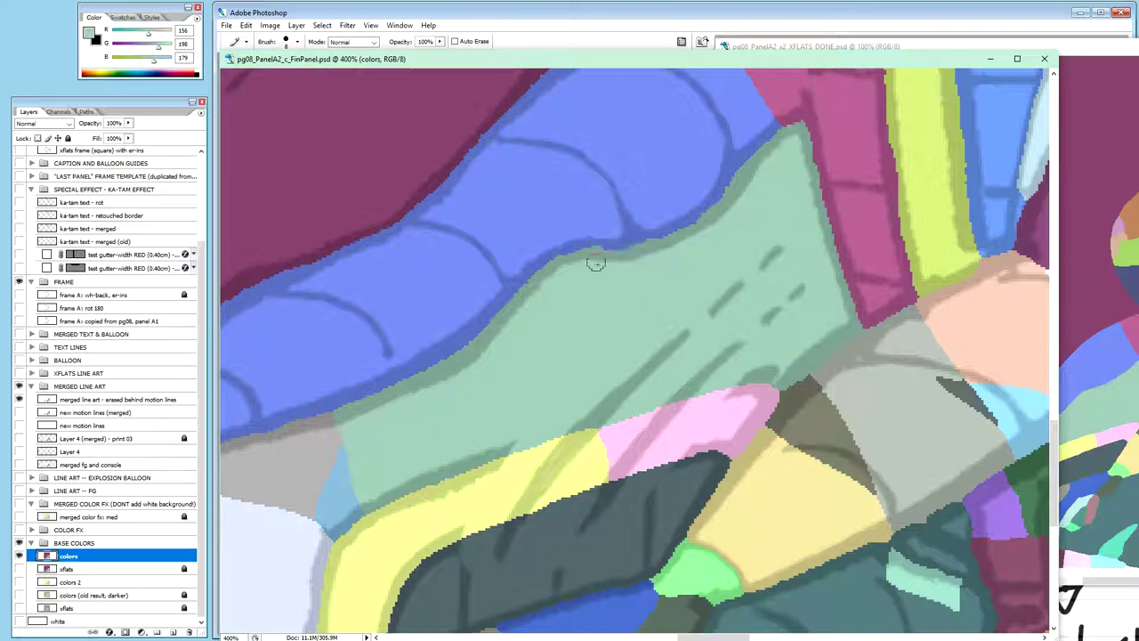
{"action": "left_click_drag", "start_coordinate": [605, 259], "coordinate": [625, 255]}
{"action": "key", "text": "ctrl+1"}
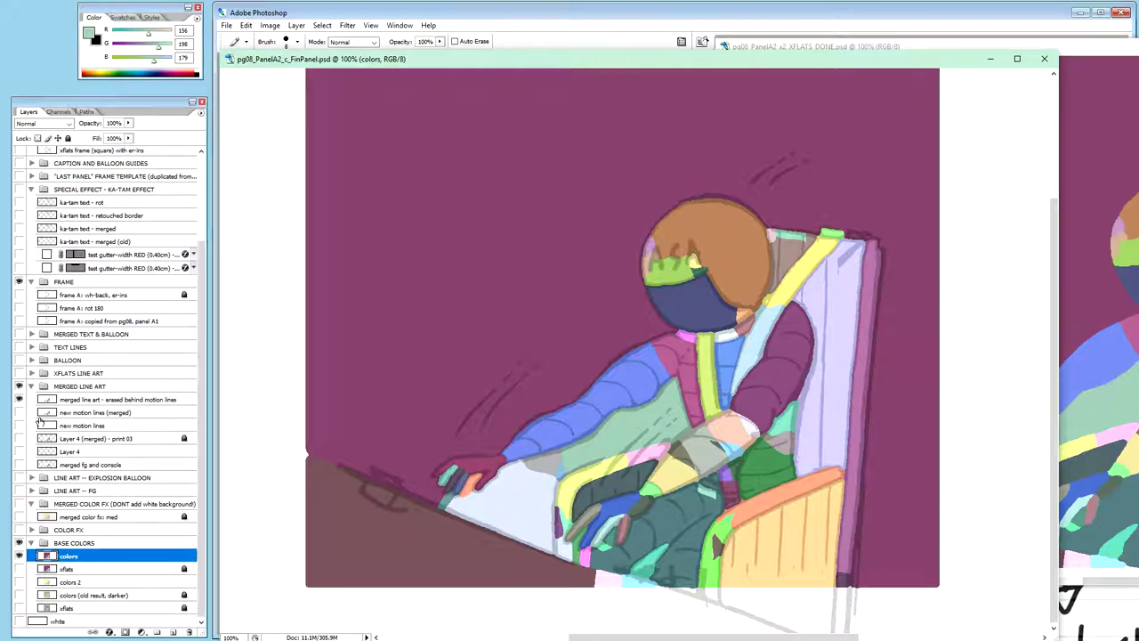
{"action": "key", "text": "ctrl+plus"}
{"action": "key", "text": "ctrl+plus"}
{"action": "key", "text": "ctrl+plus"}
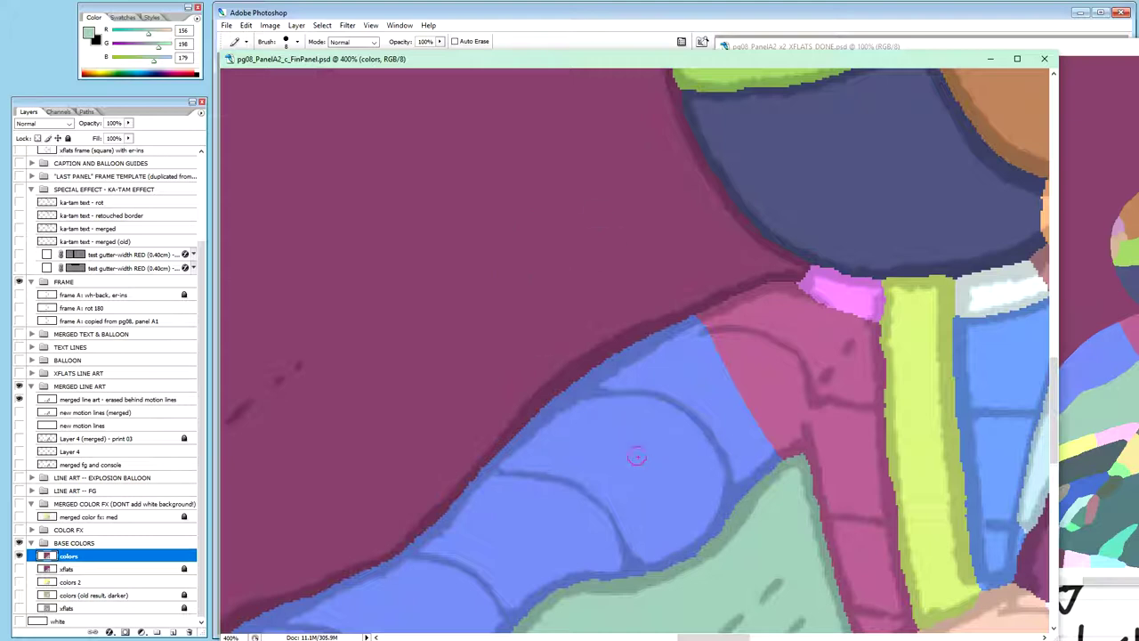
Step: Lighten the magic-wand-selected blue sleeve with Hue/Saturation lightness
{"action": "key", "text": "w"}
{"action": "left_click", "coordinate": [625, 471]}
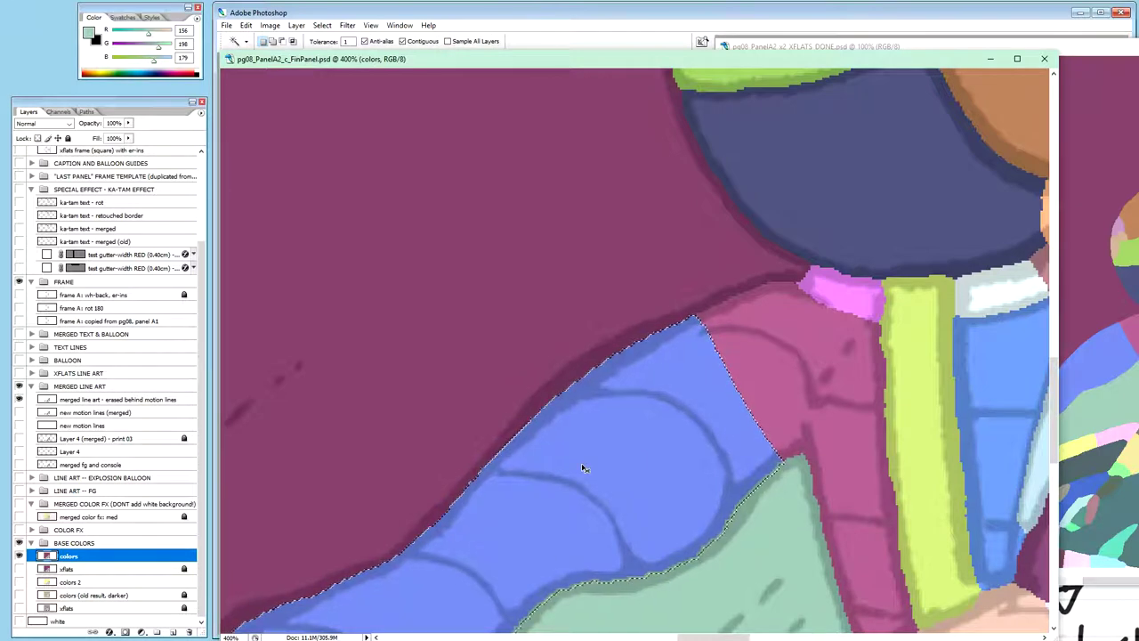
{"action": "key", "text": "ctrl+u"}
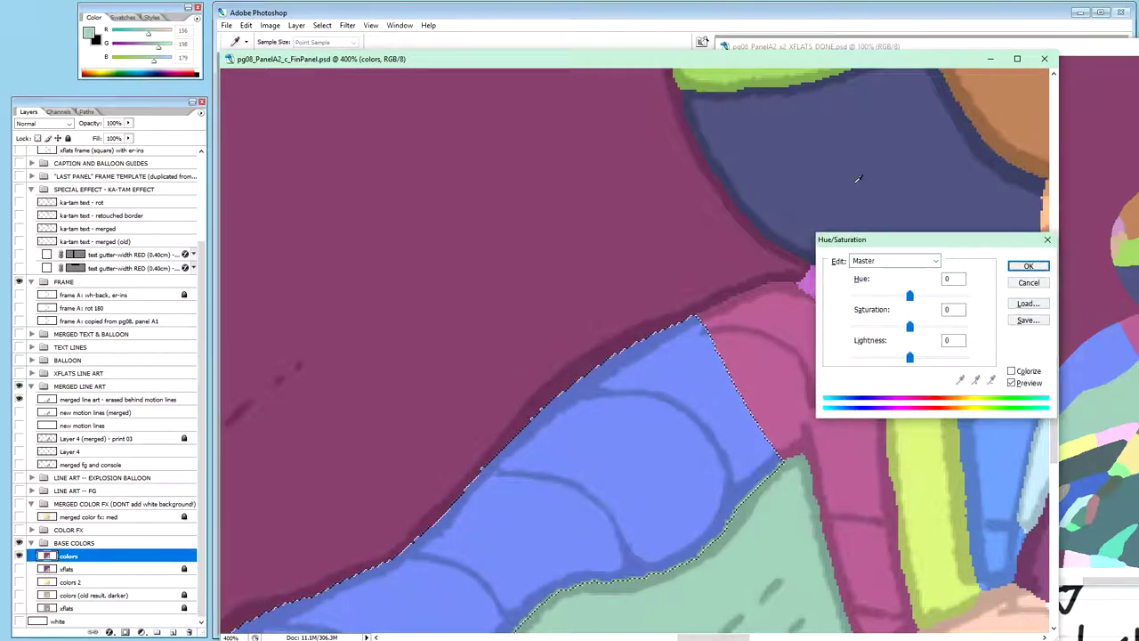
{"action": "left_click", "coordinate": [909, 357]}
{"action": "left_click_drag", "start_coordinate": [909, 357], "coordinate": [928, 356]}
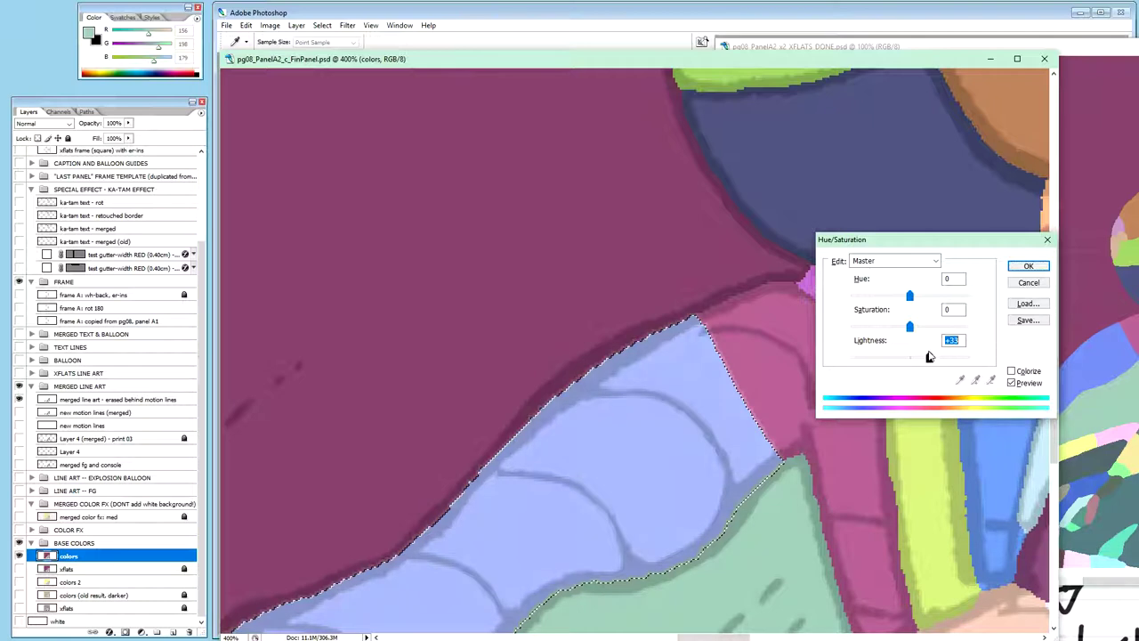
{"action": "left_click", "coordinate": [1027, 266]}
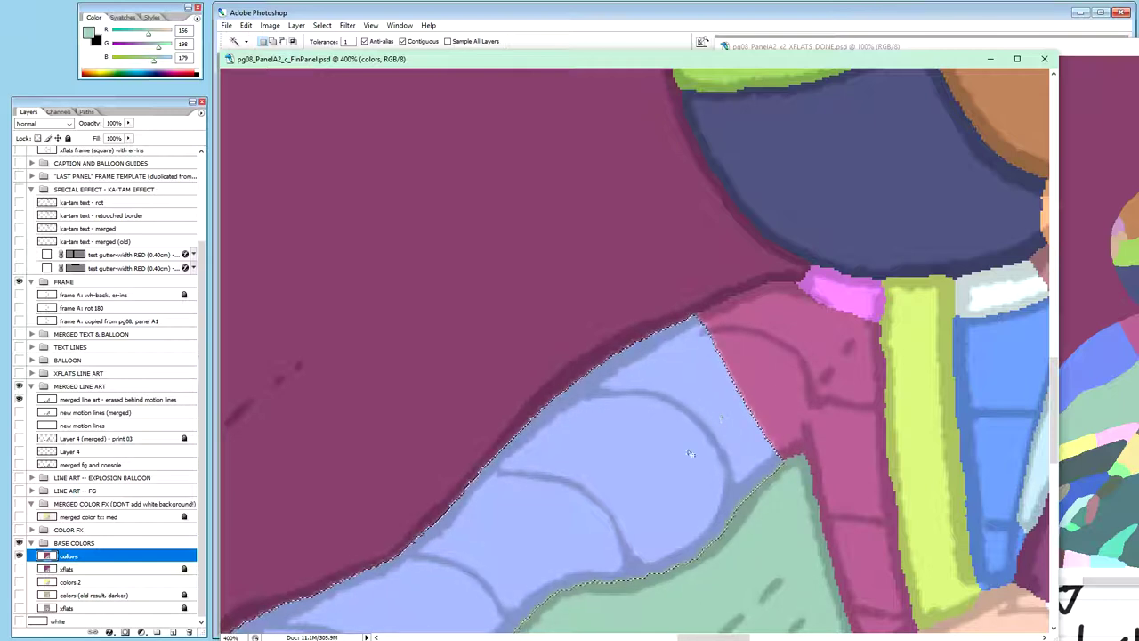
Step: Sample the new light blue and fill the pink region and darker chest strip with it
{"action": "key", "text": "i"}
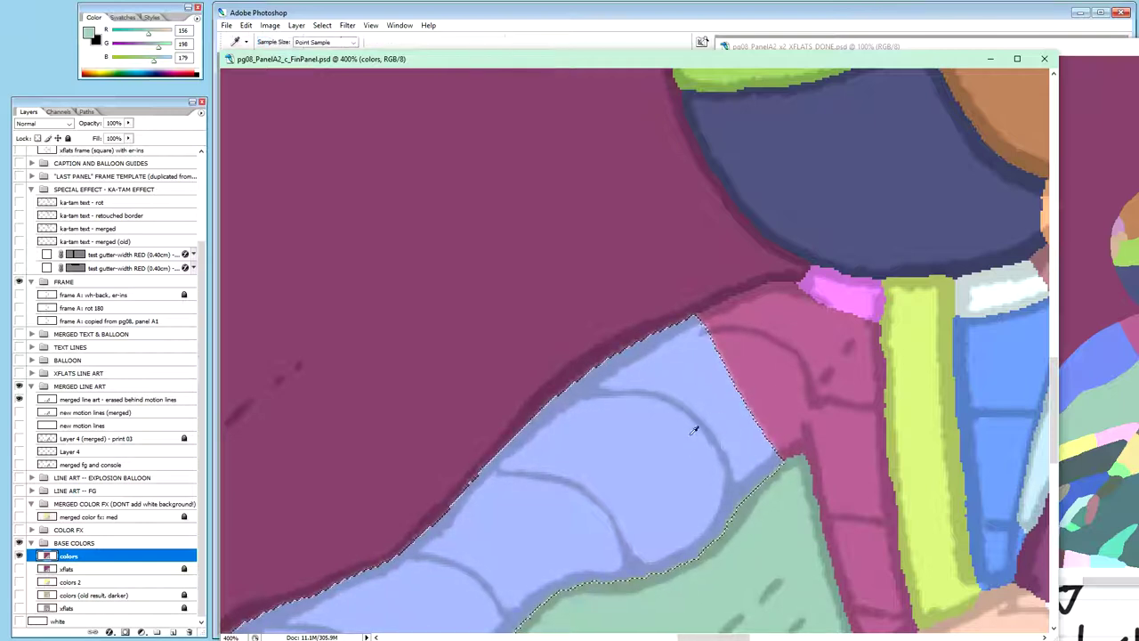
{"action": "left_click", "coordinate": [703, 398]}
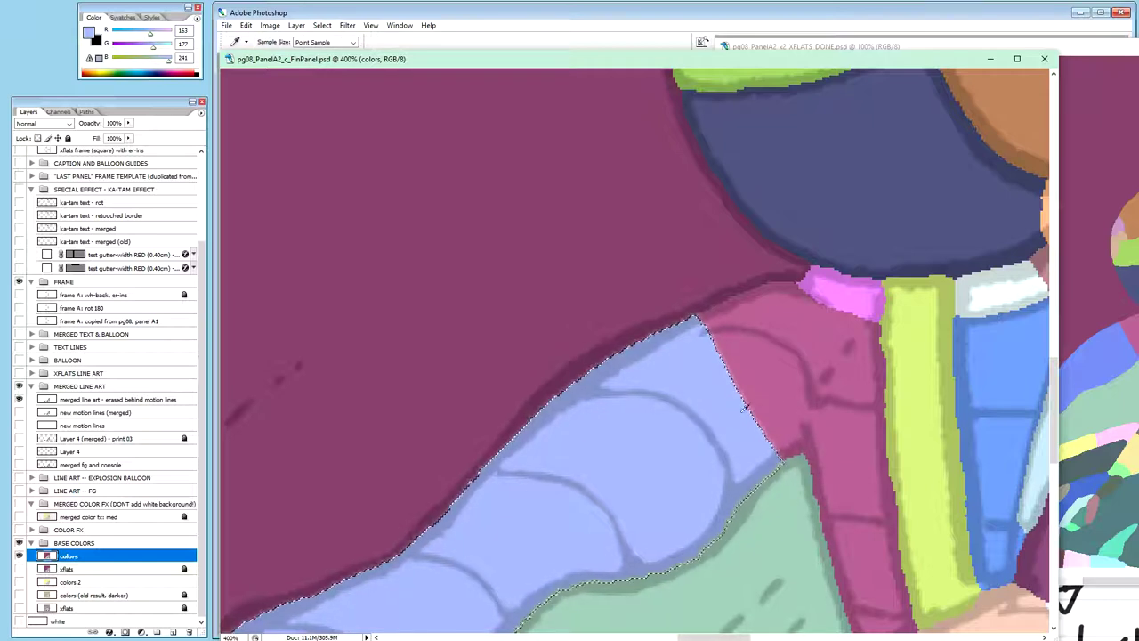
{"action": "key", "text": "w"}
{"action": "left_click", "coordinate": [787, 411]}
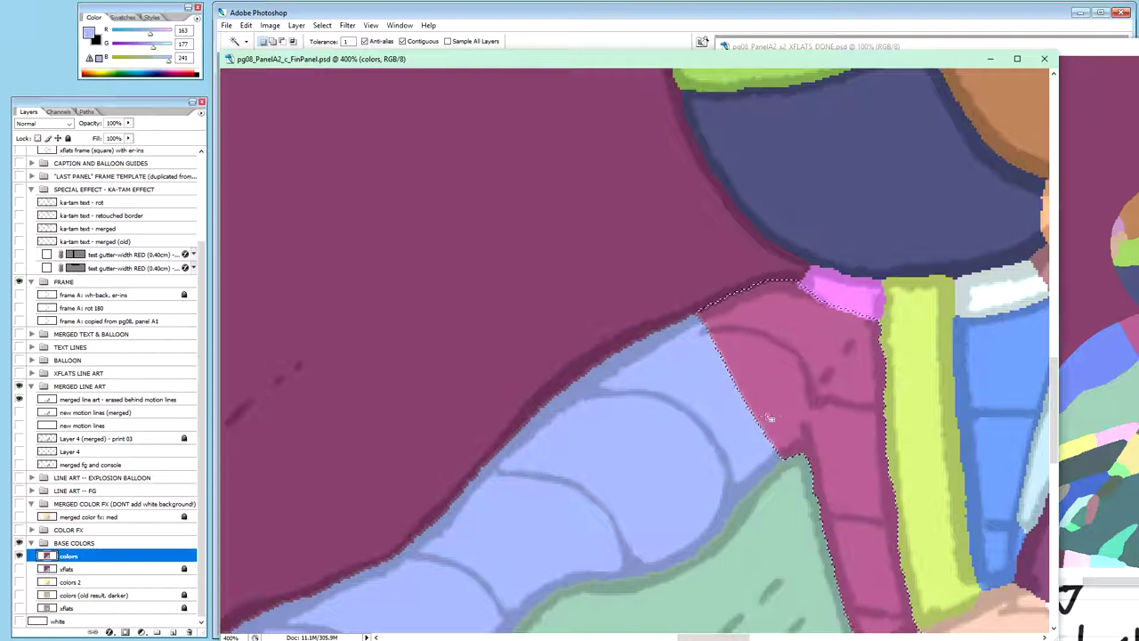
{"action": "key", "text": "g"}
{"action": "left_click", "coordinate": [794, 396]}
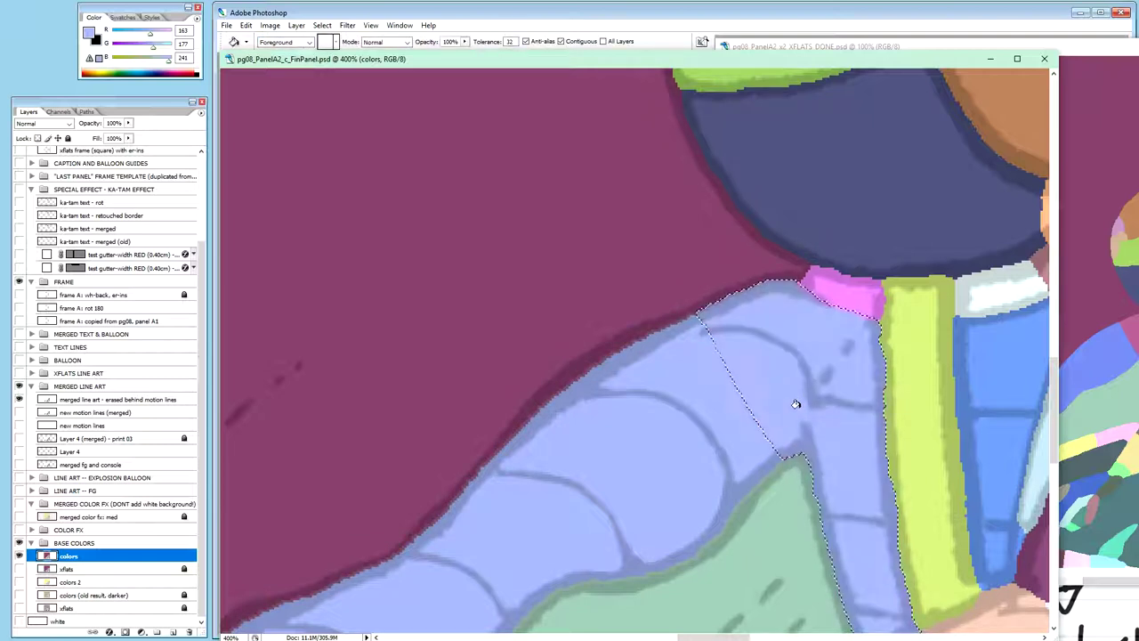
{"action": "scroll", "coordinate": [739, 384], "scroll_direction": "down", "scroll_amount": 2}
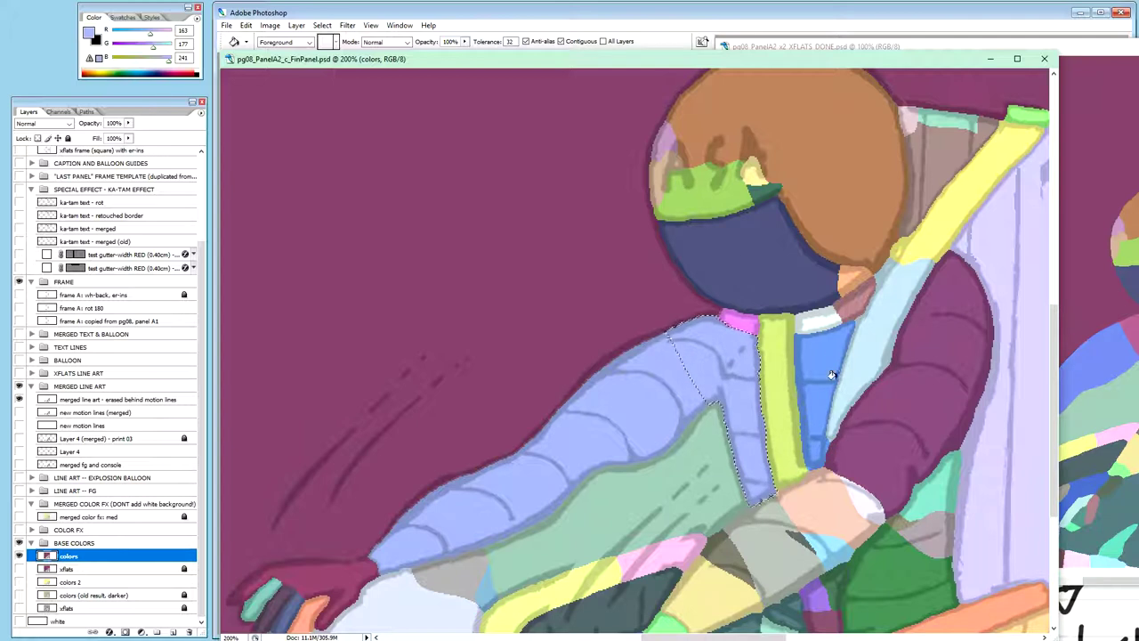
{"action": "key", "text": "w"}
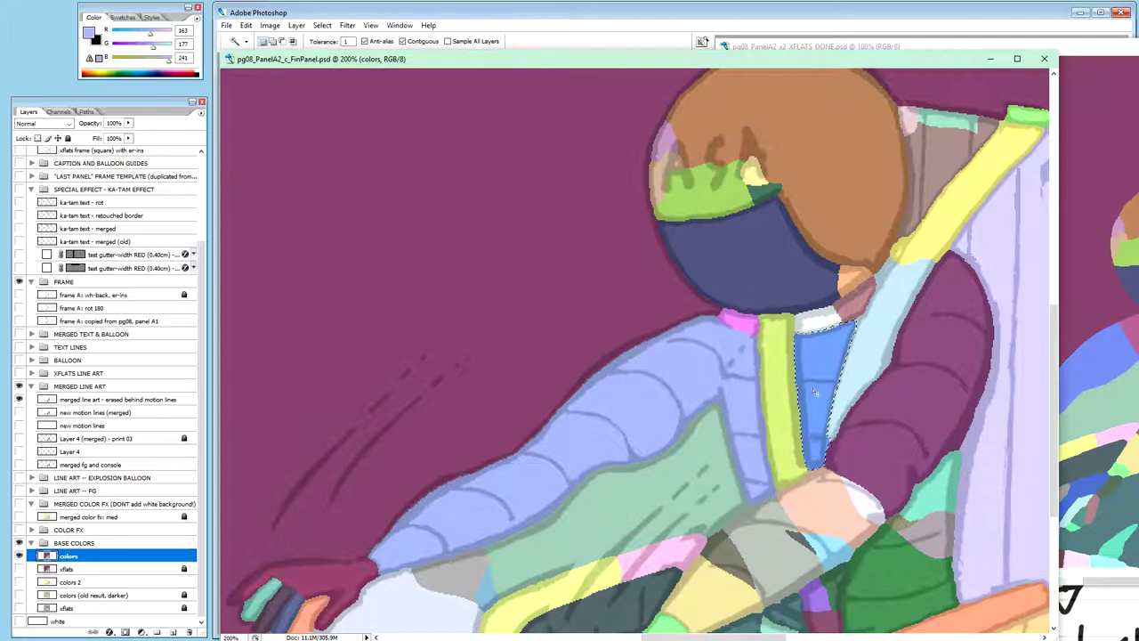
{"action": "key", "text": "g"}
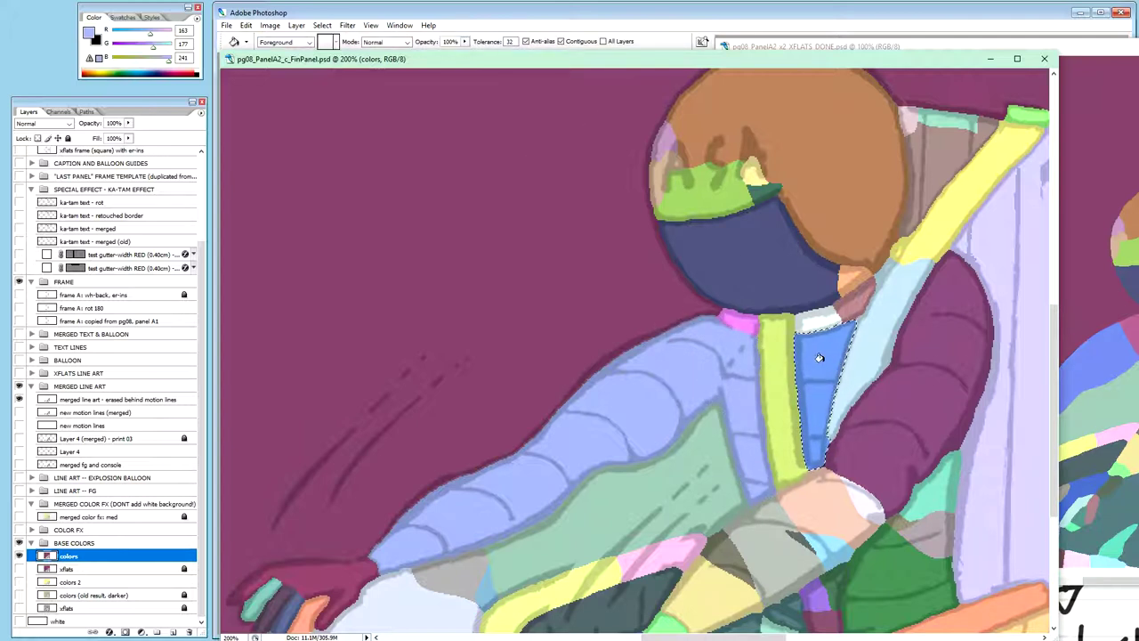
{"action": "left_click", "coordinate": [815, 360]}
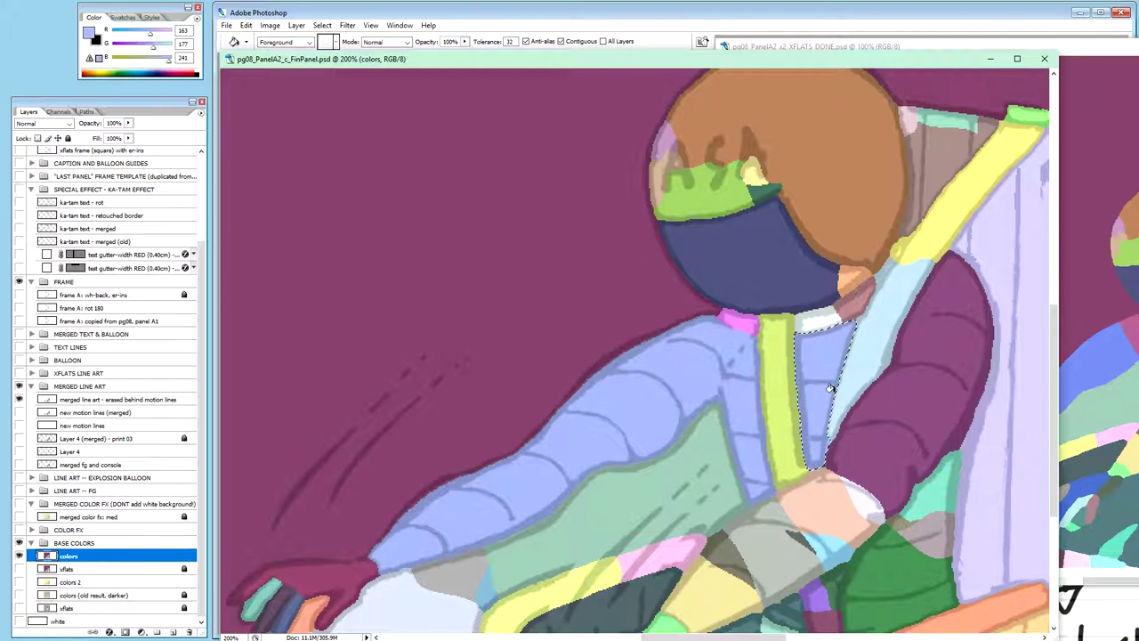
Step: Select the purple arm, peach hand, white and grey regions and fill them lavender
{"action": "key", "text": "w"}
{"action": "left_click", "coordinate": [906, 398]}
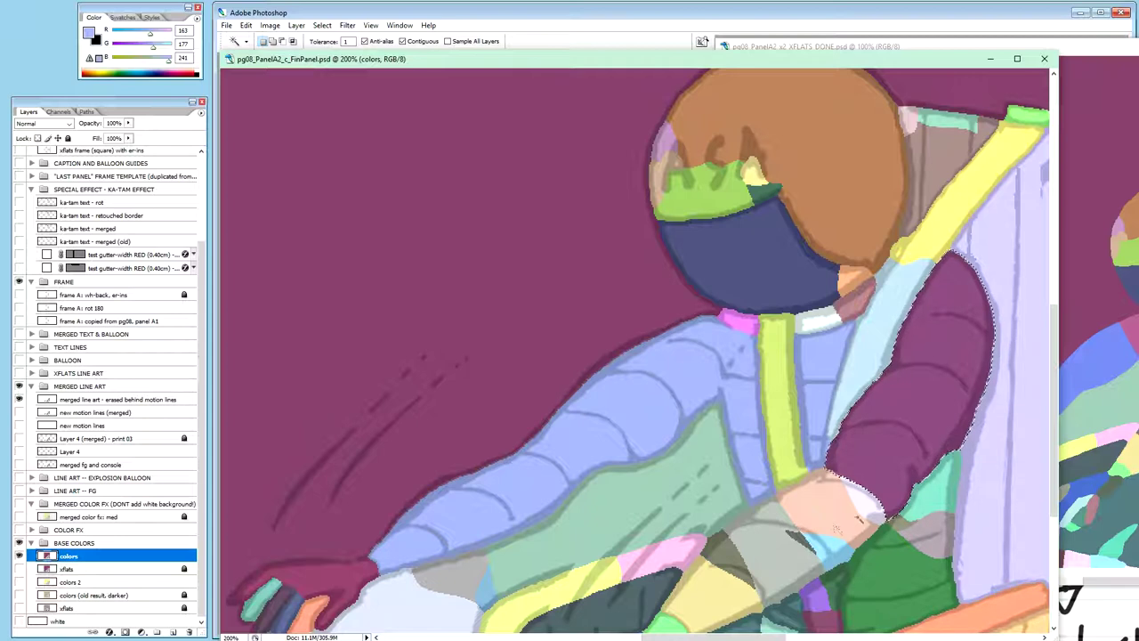
{"action": "key", "text": "shift"}
{"action": "left_click", "coordinate": [832, 518], "text": "shift"}
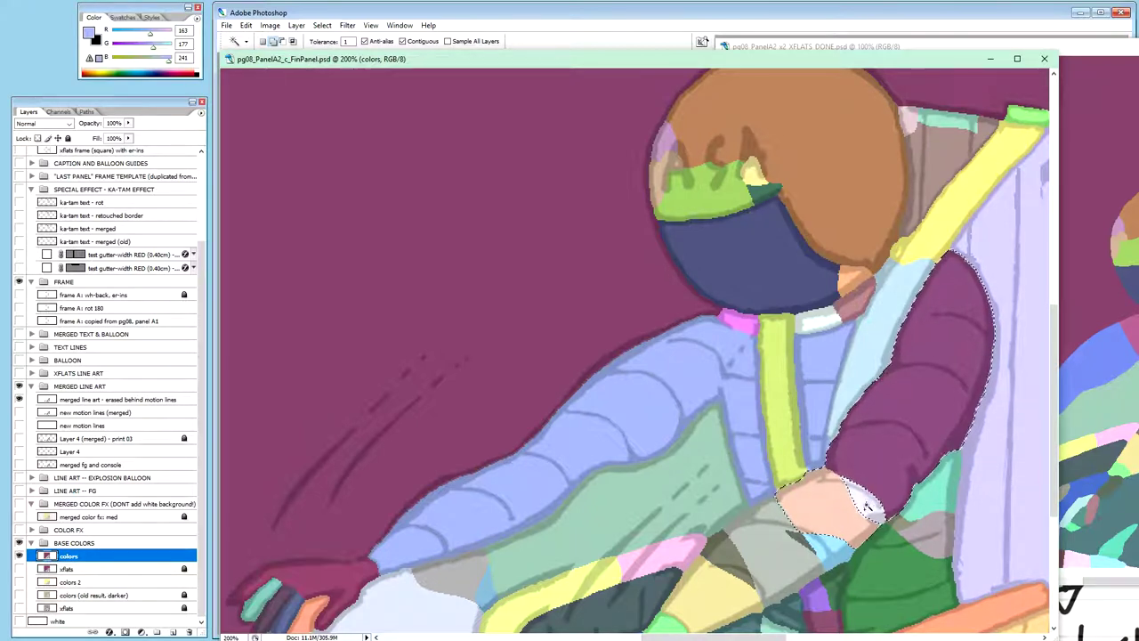
{"action": "left_click", "coordinate": [866, 506], "text": "shift"}
{"action": "left_click", "coordinate": [798, 540], "text": "shift"}
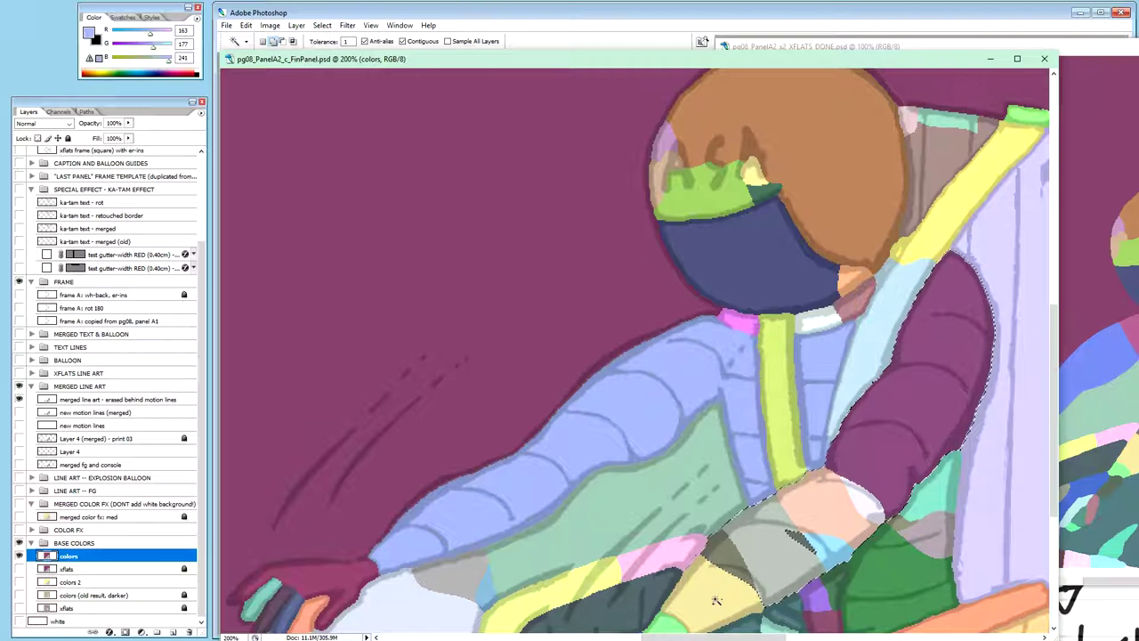
{"action": "key", "text": "g"}
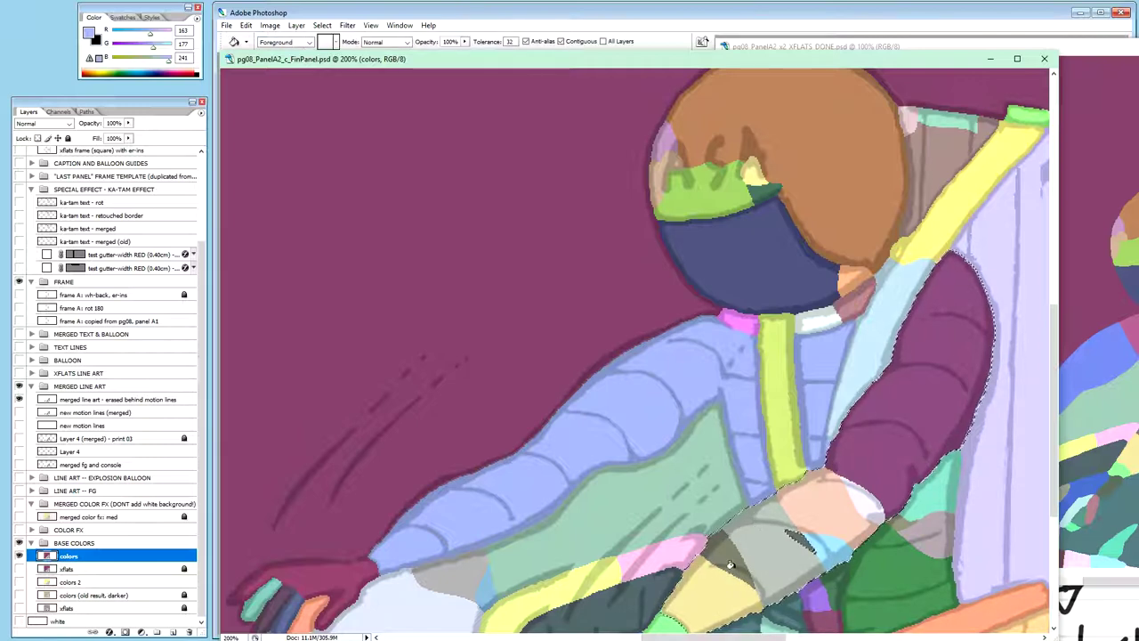
{"action": "left_click", "coordinate": [712, 595]}
{"action": "left_click", "coordinate": [731, 550]}
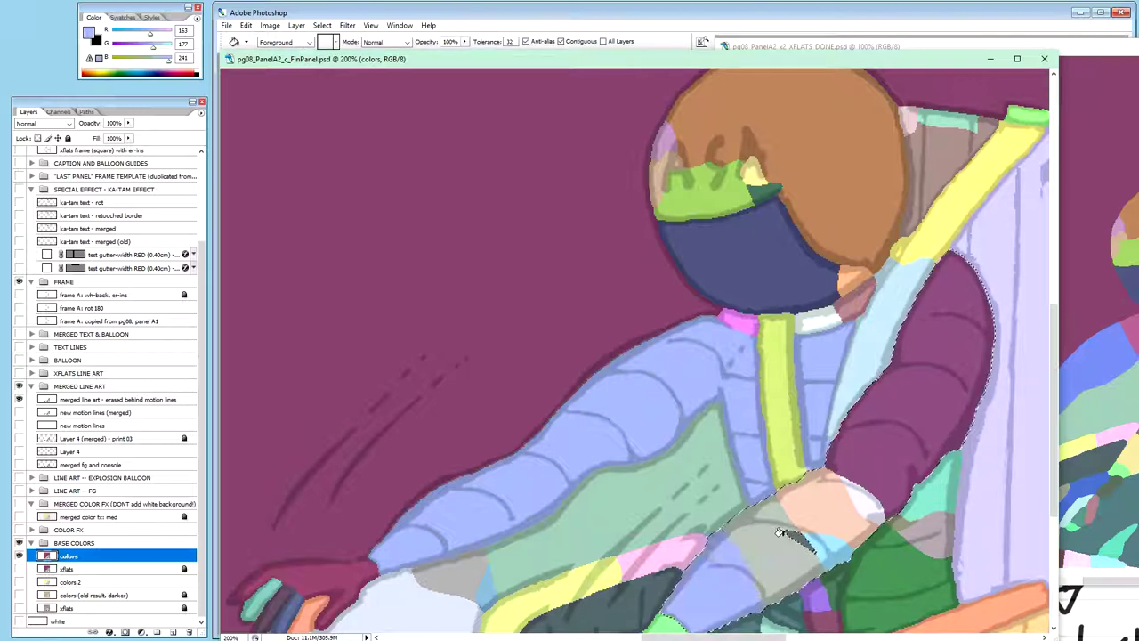
{"action": "left_click", "coordinate": [819, 500]}
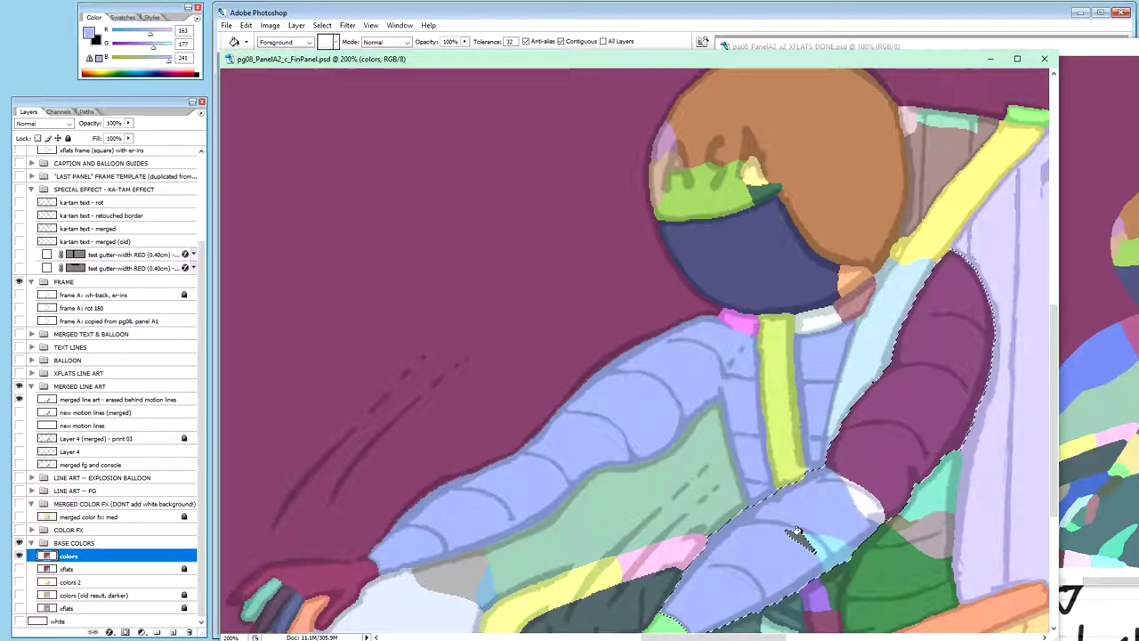
{"action": "left_click", "coordinate": [877, 462]}
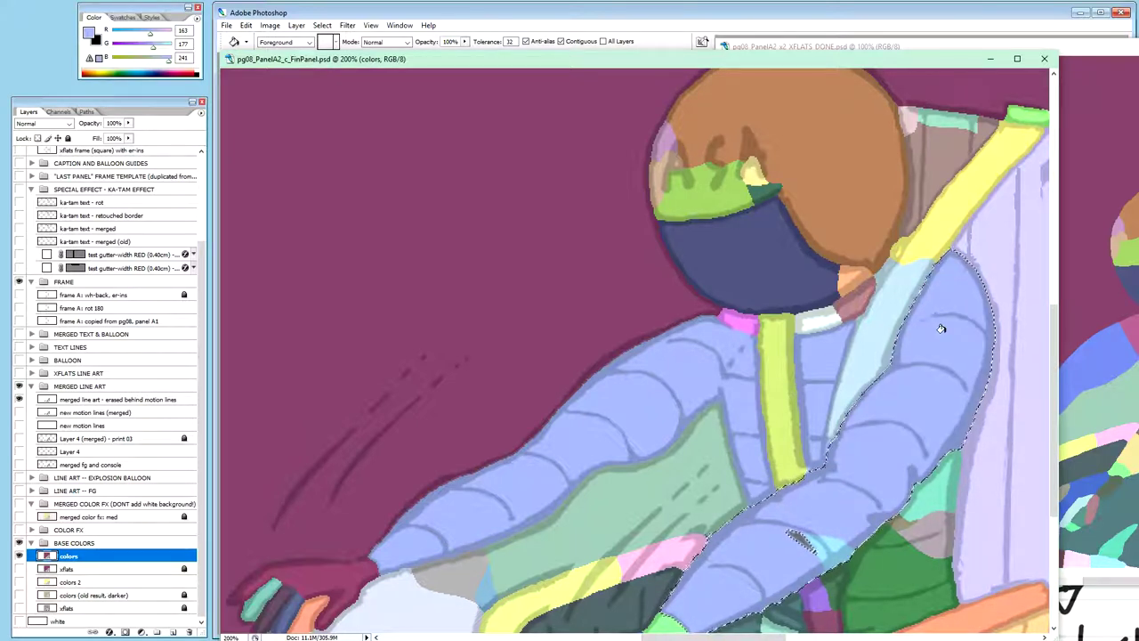
Step: Fill the teal, grey and dark green patches near the hand light blue, then deselect and zoom out
{"action": "key", "text": "w"}
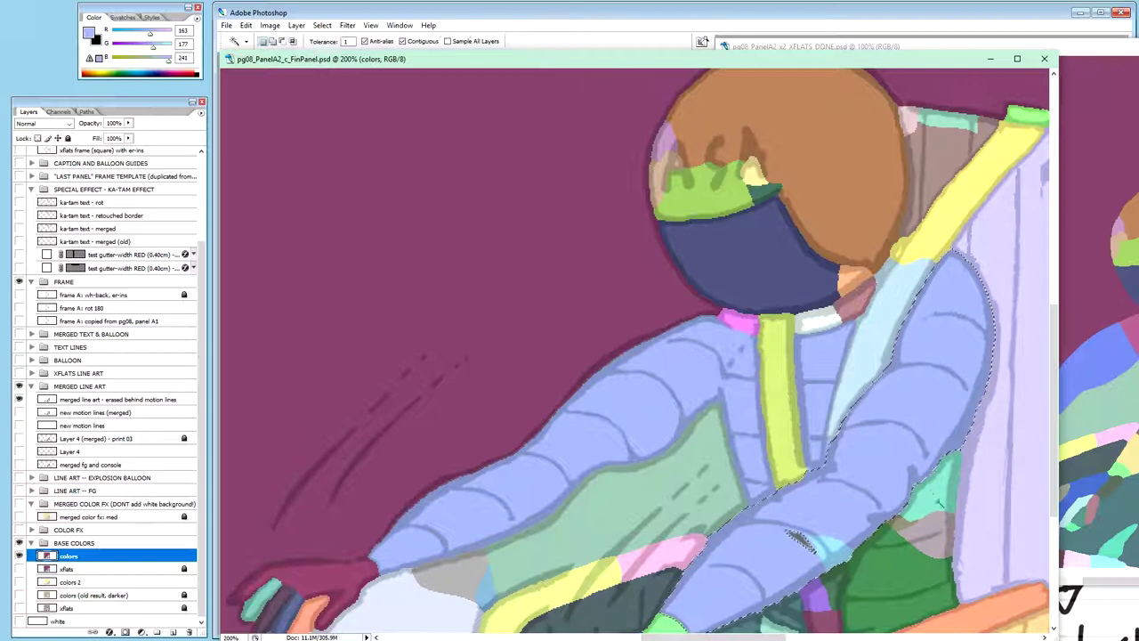
{"action": "left_click", "coordinate": [932, 523]}
{"action": "key", "text": "shift"}
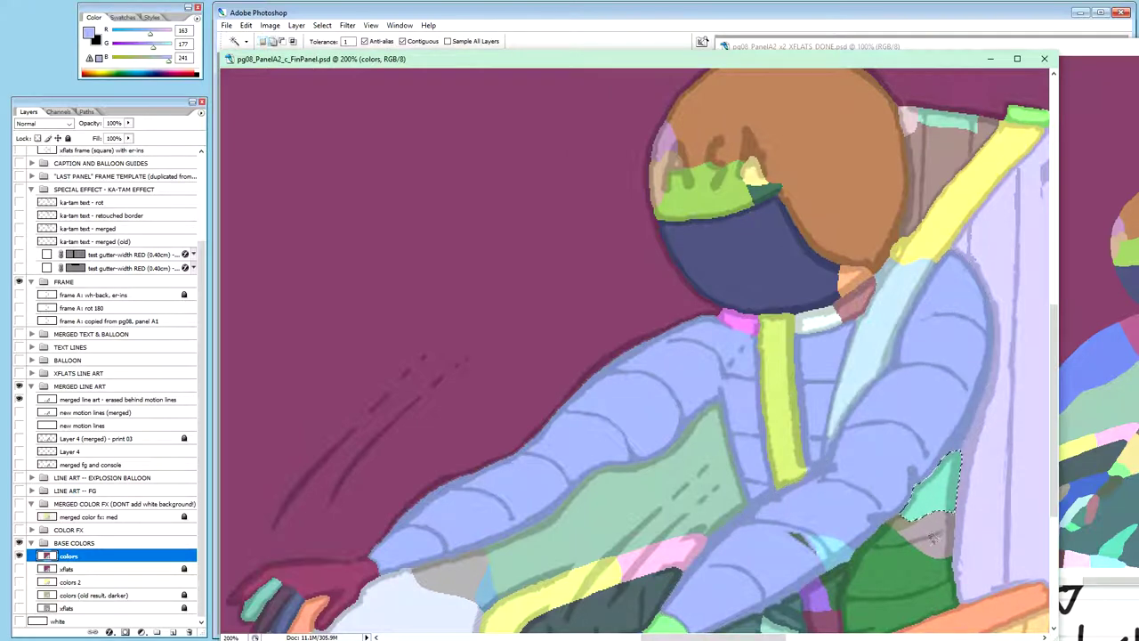
{"action": "left_click", "coordinate": [933, 532], "text": "shift"}
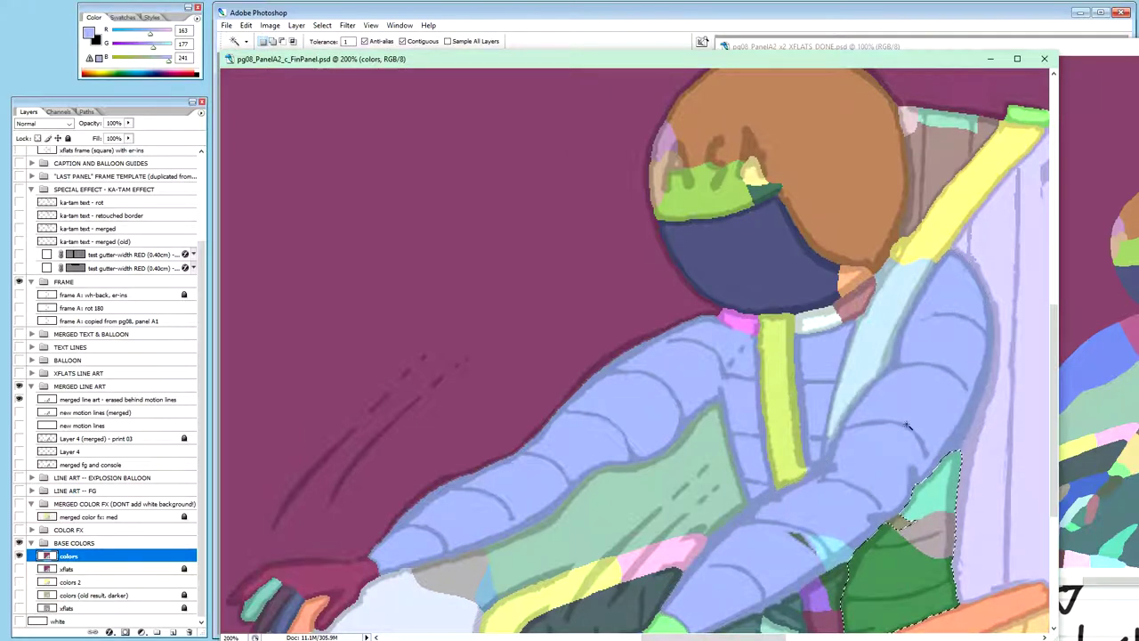
{"action": "left_click", "coordinate": [882, 538], "text": "shift"}
{"action": "key", "text": "g"}
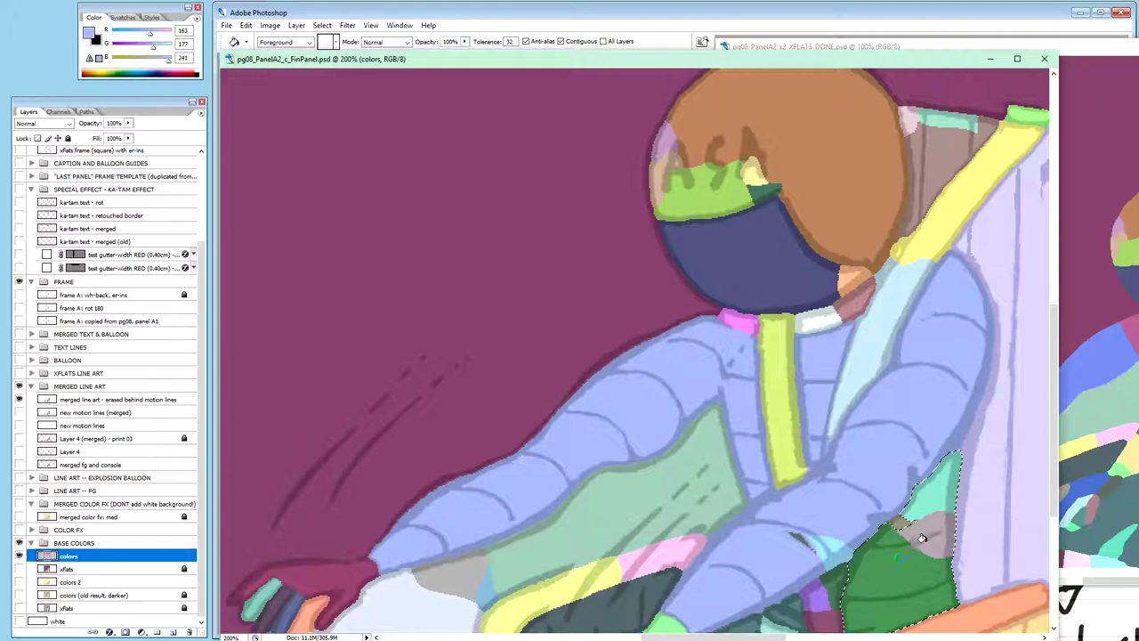
{"action": "left_click", "coordinate": [889, 525]}
{"action": "left_click", "coordinate": [895, 521]}
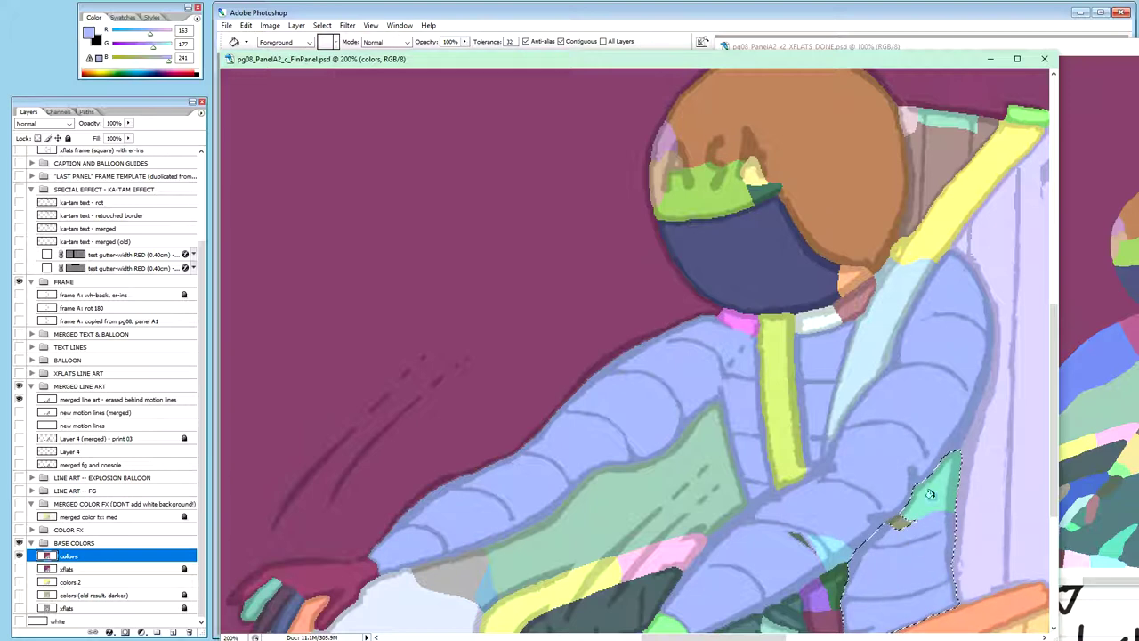
{"action": "key", "text": "w"}
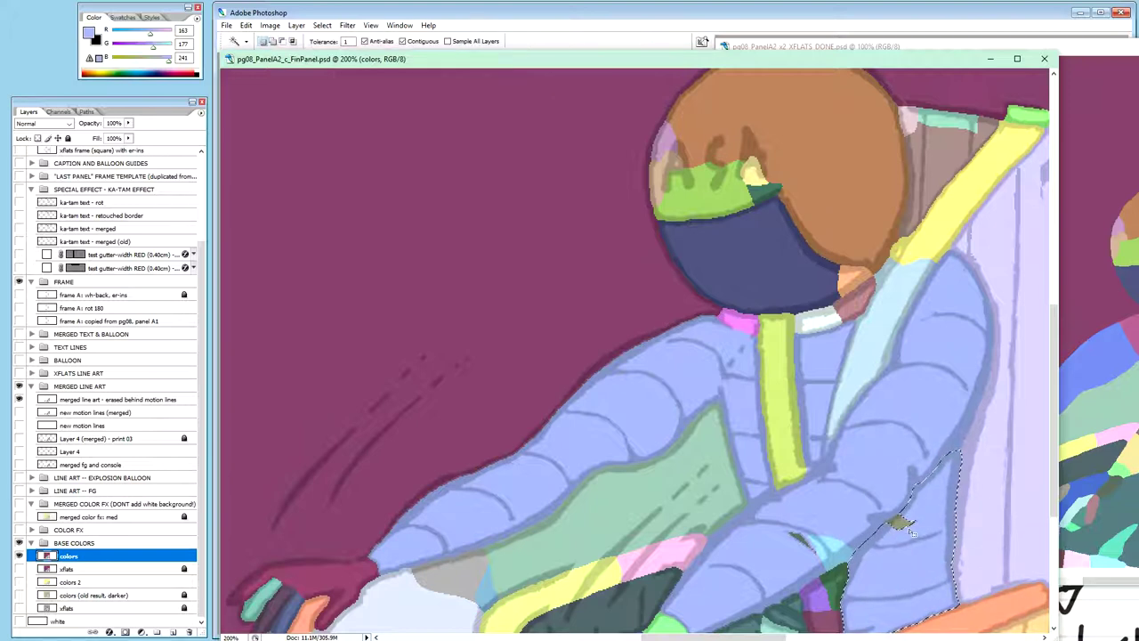
{"action": "key", "text": "ctrl+d"}
{"action": "key", "text": "g"}
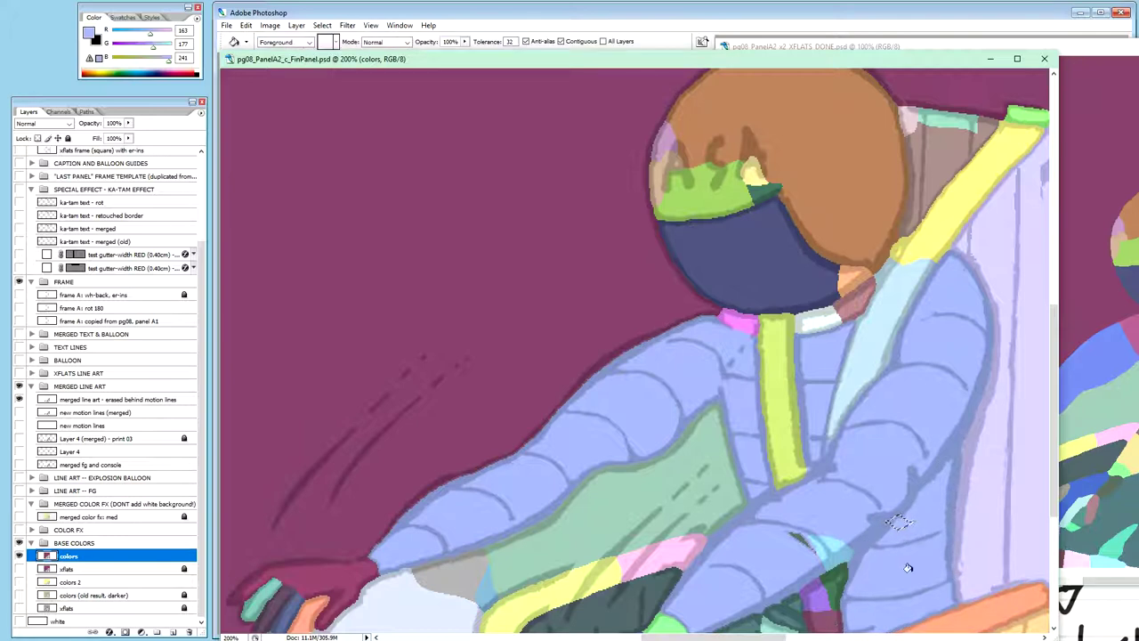
{"action": "key", "text": "ctrl+minus"}
{"action": "key", "text": "ctrl+minus"}
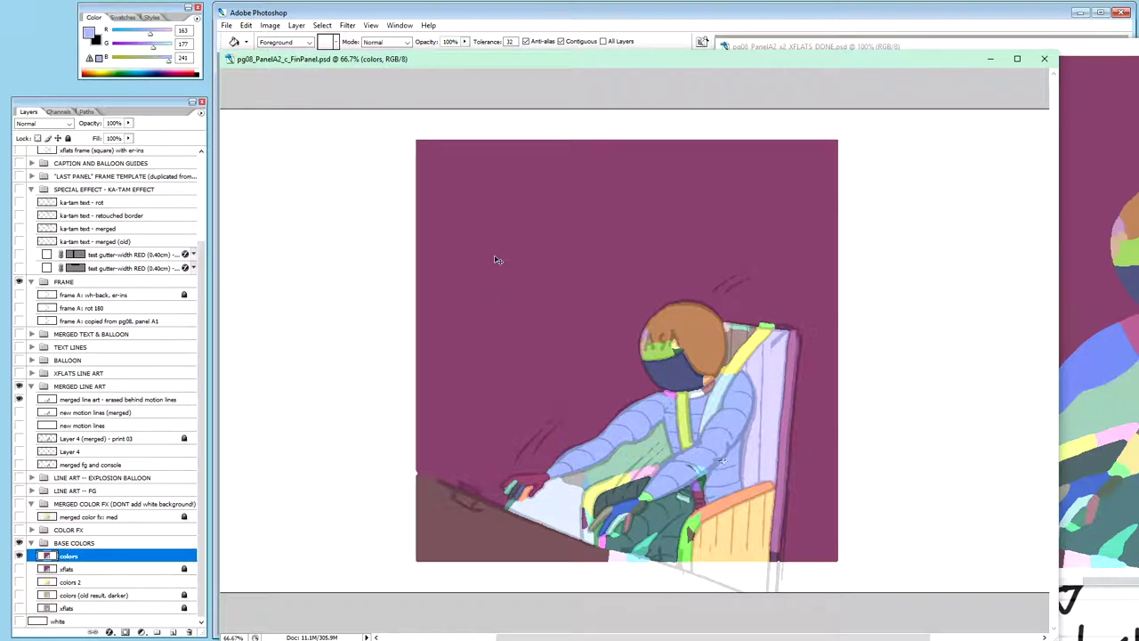
Step: Magic-wand the purple background and shift it to pale cream with Hue/Saturation
{"action": "key", "text": "ctrl+plus"}
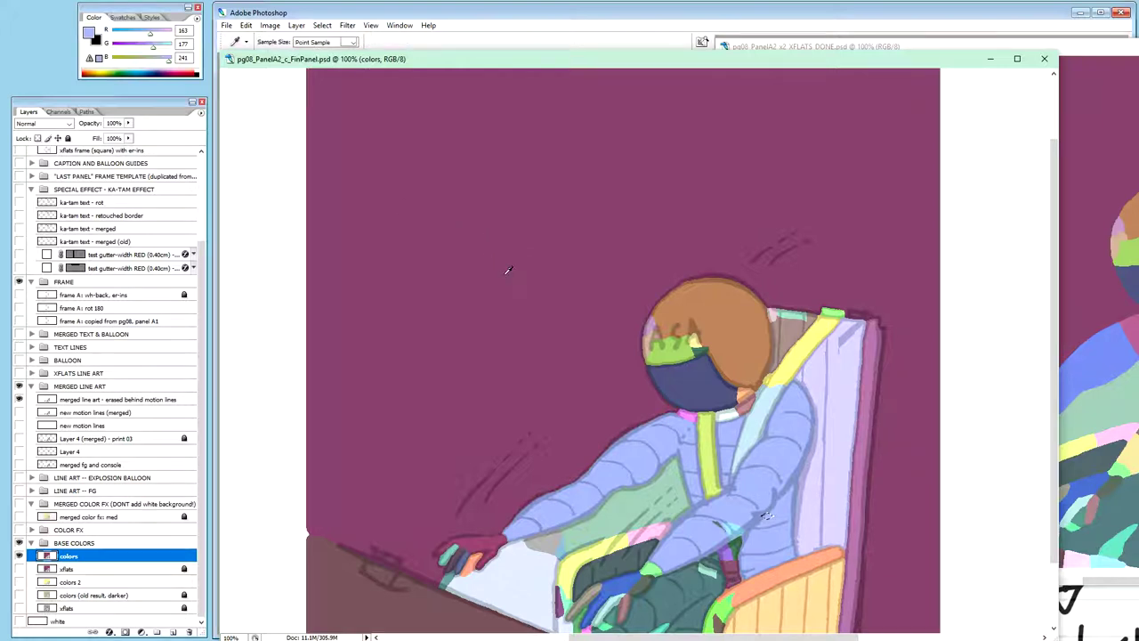
{"action": "key", "text": "w"}
{"action": "left_click", "coordinate": [461, 278]}
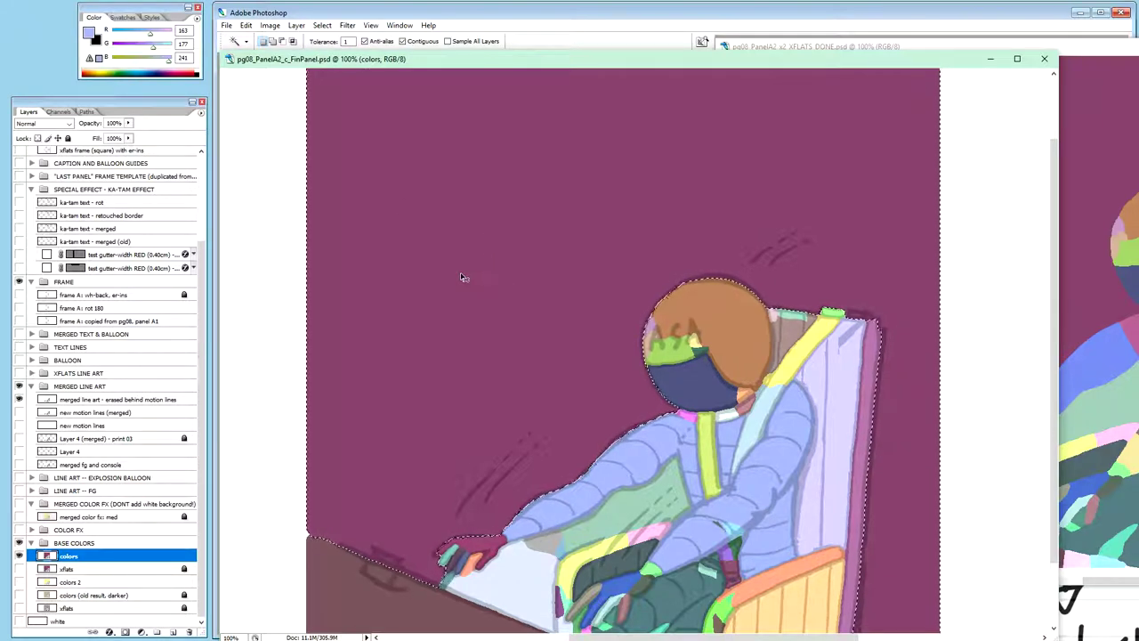
{"action": "key", "text": "ctrl+u"}
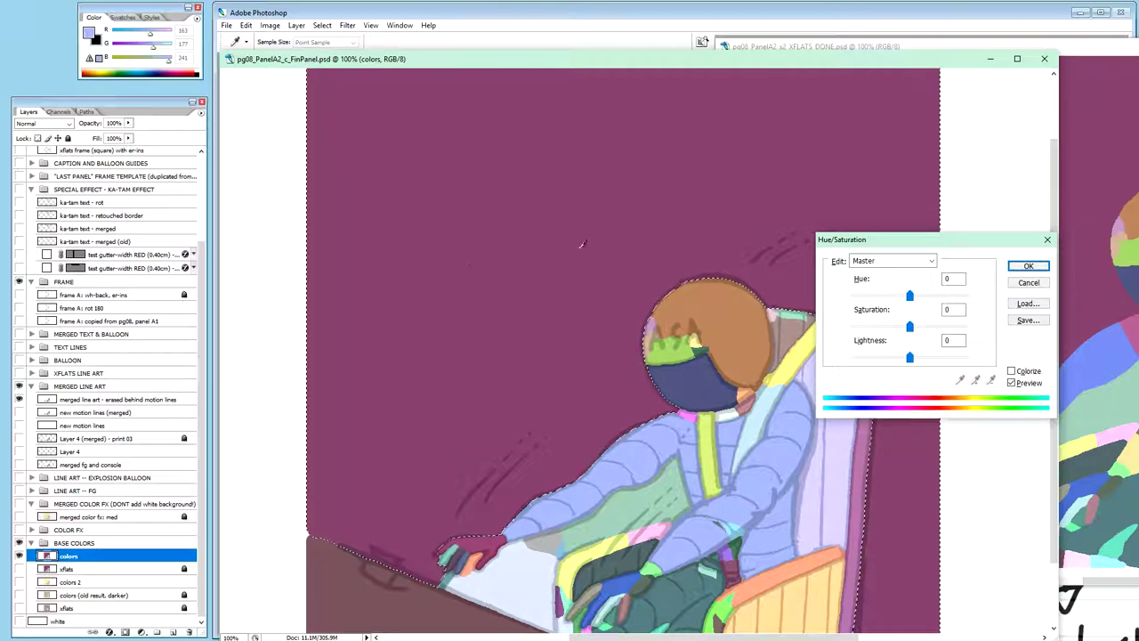
{"action": "left_click_drag", "start_coordinate": [909, 357], "coordinate": [950, 297]}
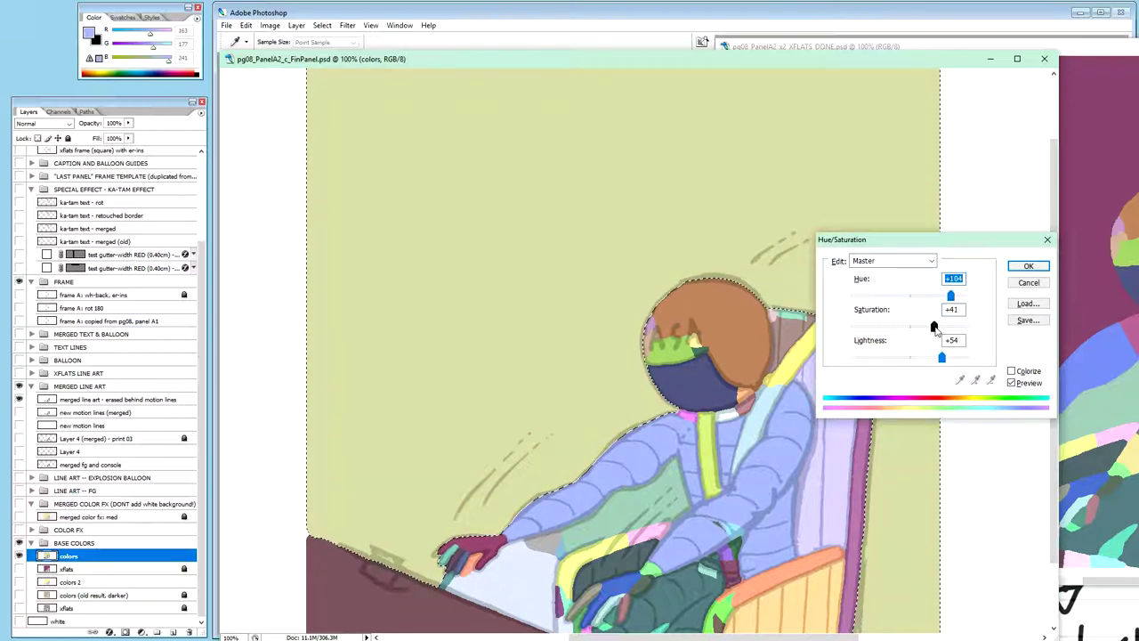
{"action": "mouse_move", "coordinate": [943, 359]}
{"action": "left_mouse_down"}
{"action": "mouse_move", "coordinate": [931, 327]}
{"action": "mouse_move", "coordinate": [892, 330]}
{"action": "mouse_move", "coordinate": [949, 336]}
{"action": "mouse_move", "coordinate": [959, 358]}
{"action": "left_mouse_up"}
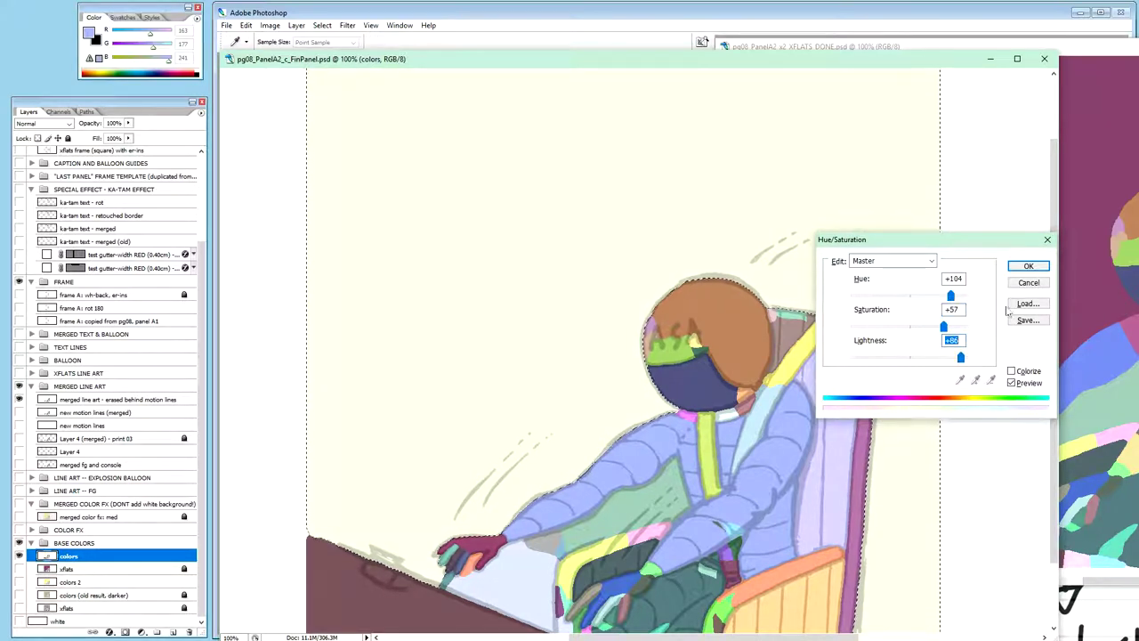
{"action": "left_click", "coordinate": [1028, 266]}
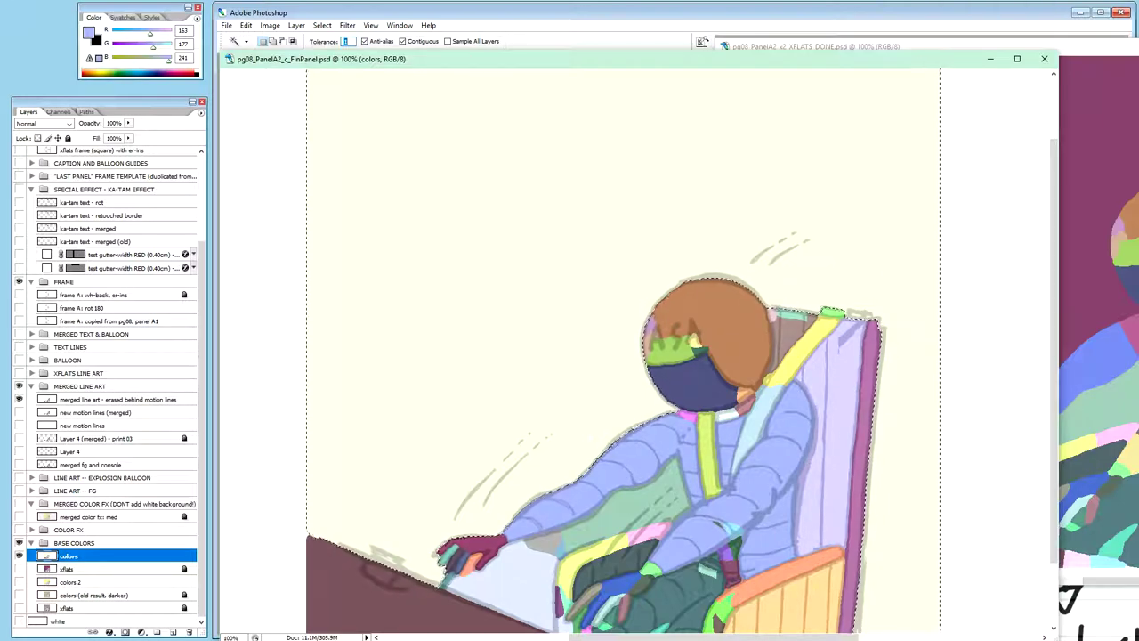
Step: Return to the colors layer and clear the selection around the background
{"action": "left_click", "coordinate": [129, 570]}
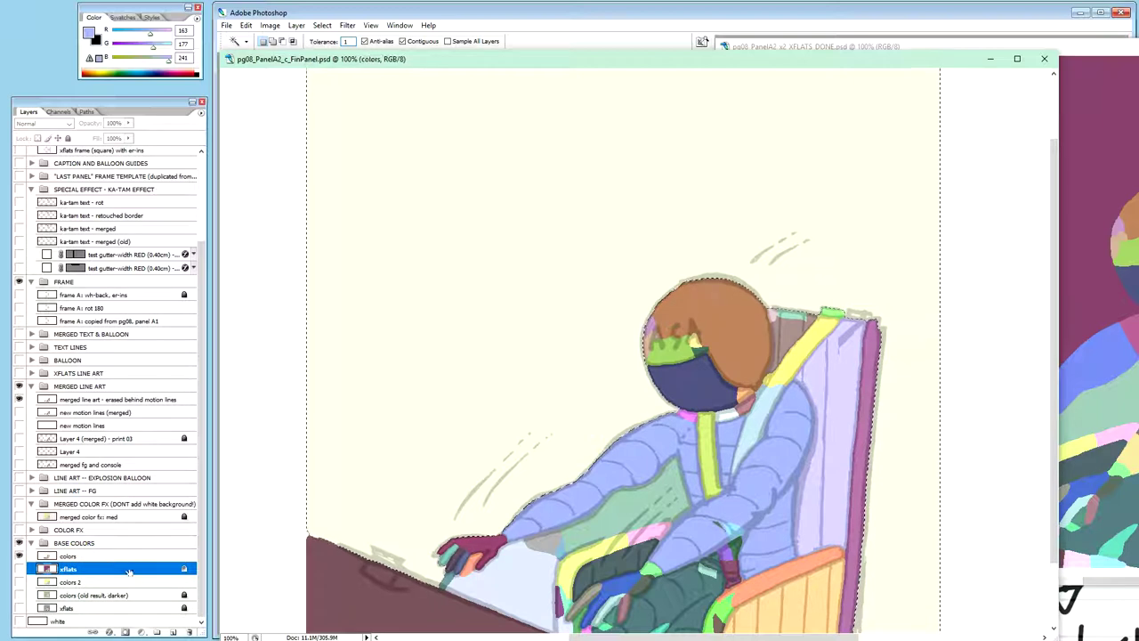
{"action": "key", "text": "alt+bracketright"}
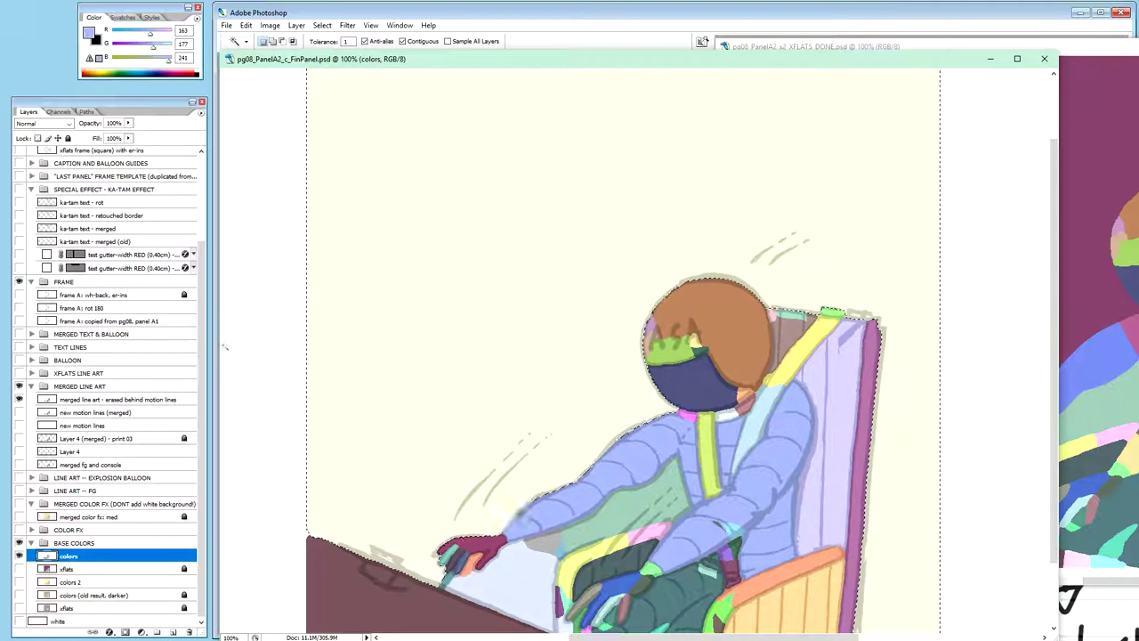
{"action": "key", "text": "ctrl+d"}
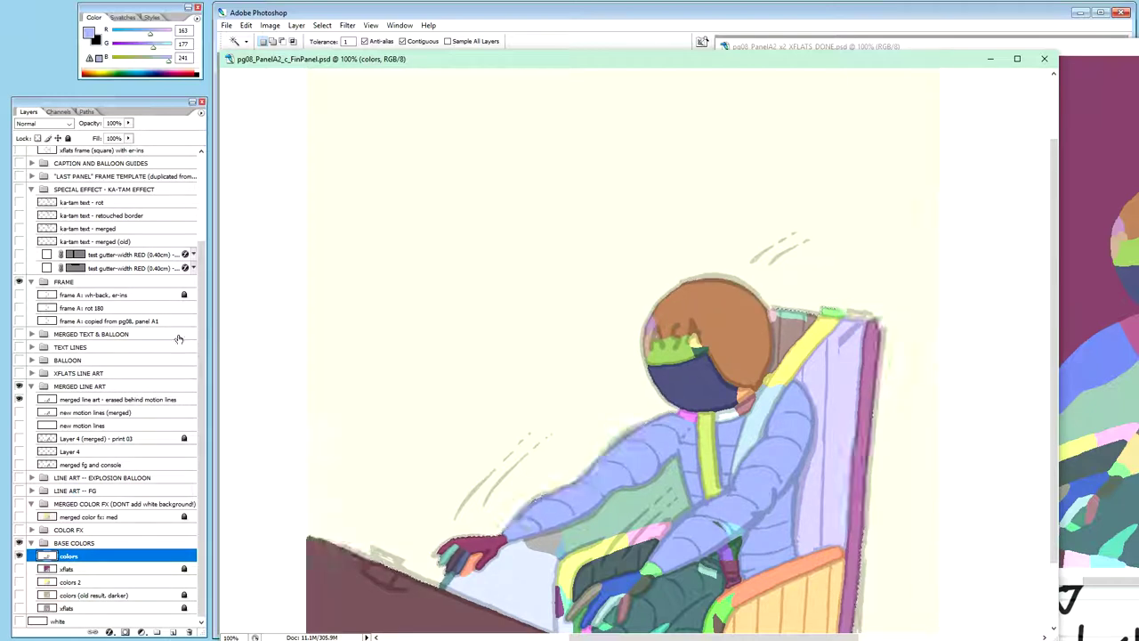
Step: Turn on the frame A layer to show the black border, zoomed out to 50%
{"action": "scroll", "coordinate": [205, 322], "scroll_direction": "up", "scroll_amount": 3}
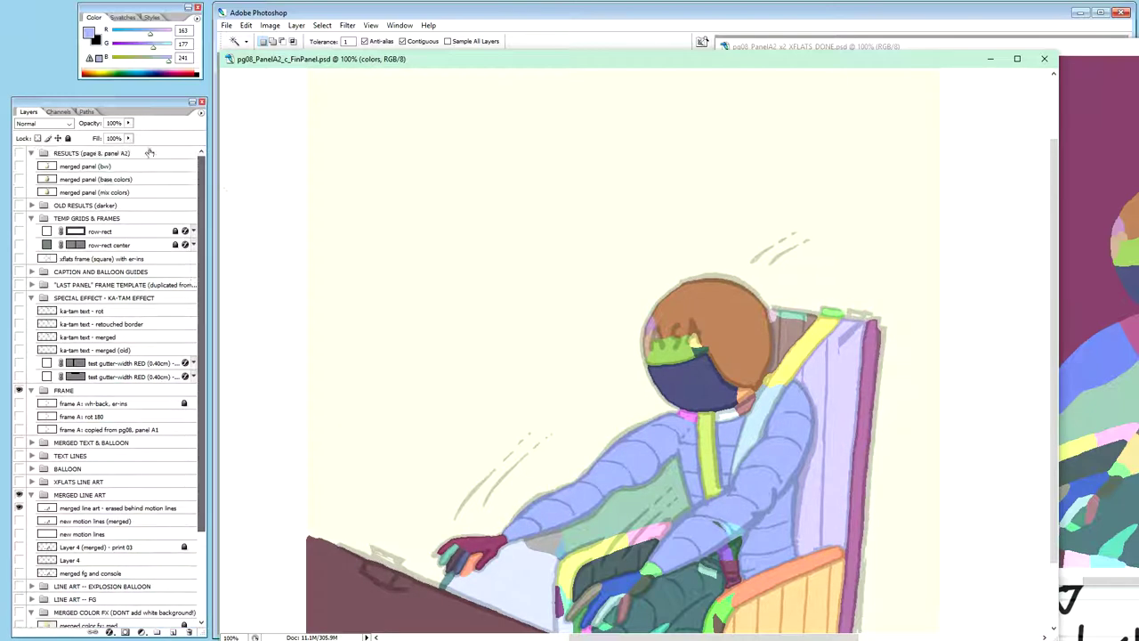
{"action": "left_click", "coordinate": [20, 404]}
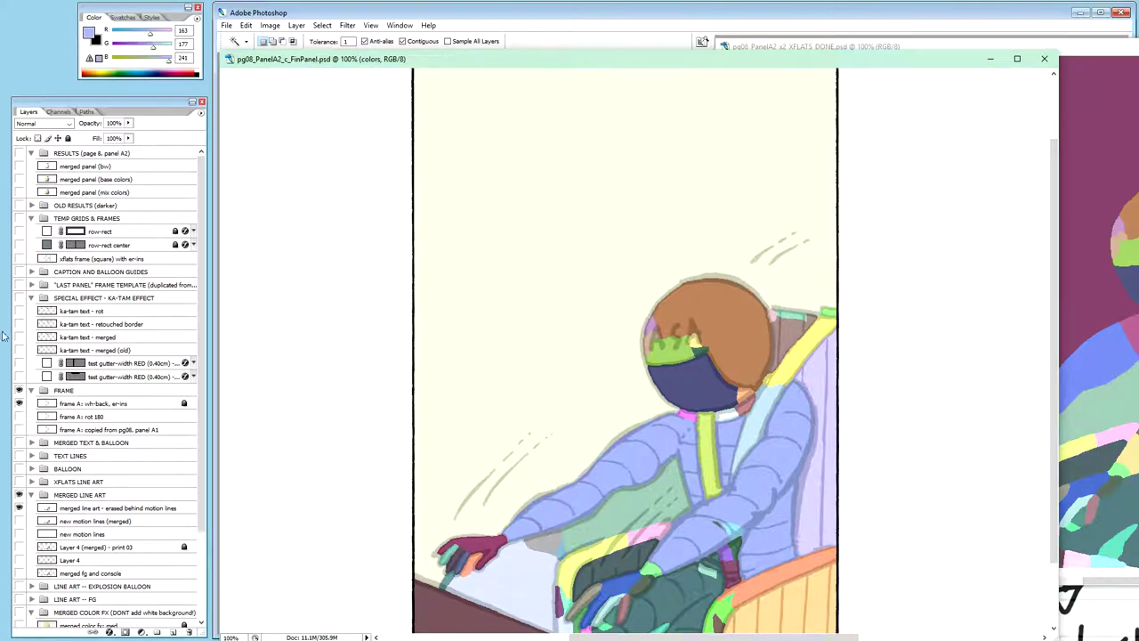
{"action": "key", "text": "ctrl+minus"}
{"action": "key", "text": "ctrl+minus"}
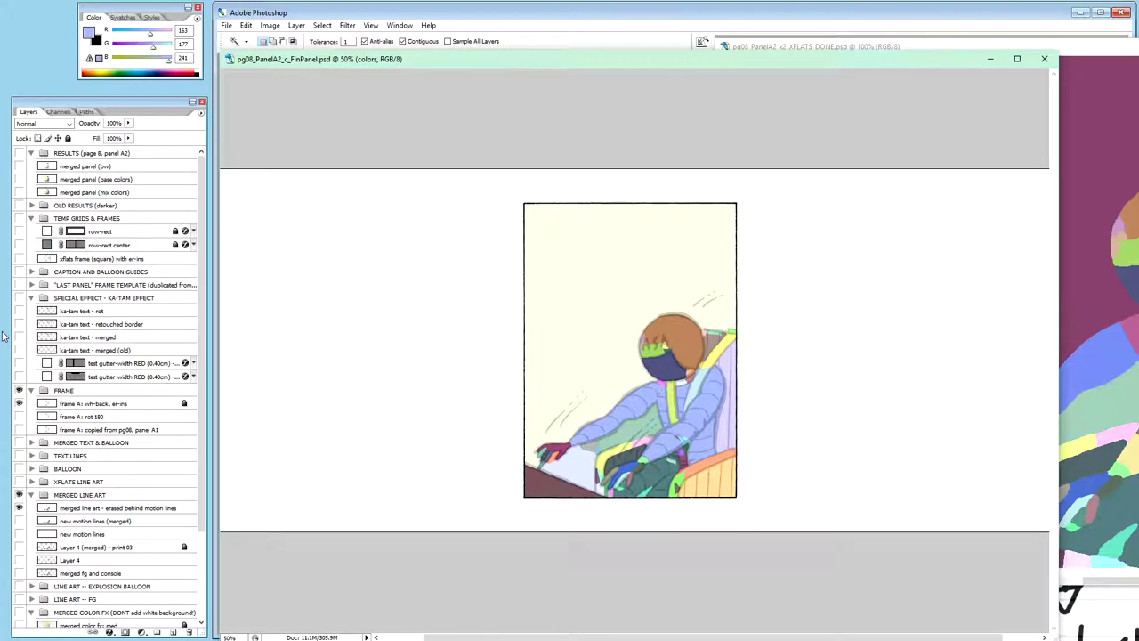
{"action": "left_click", "coordinate": [136, 508]}
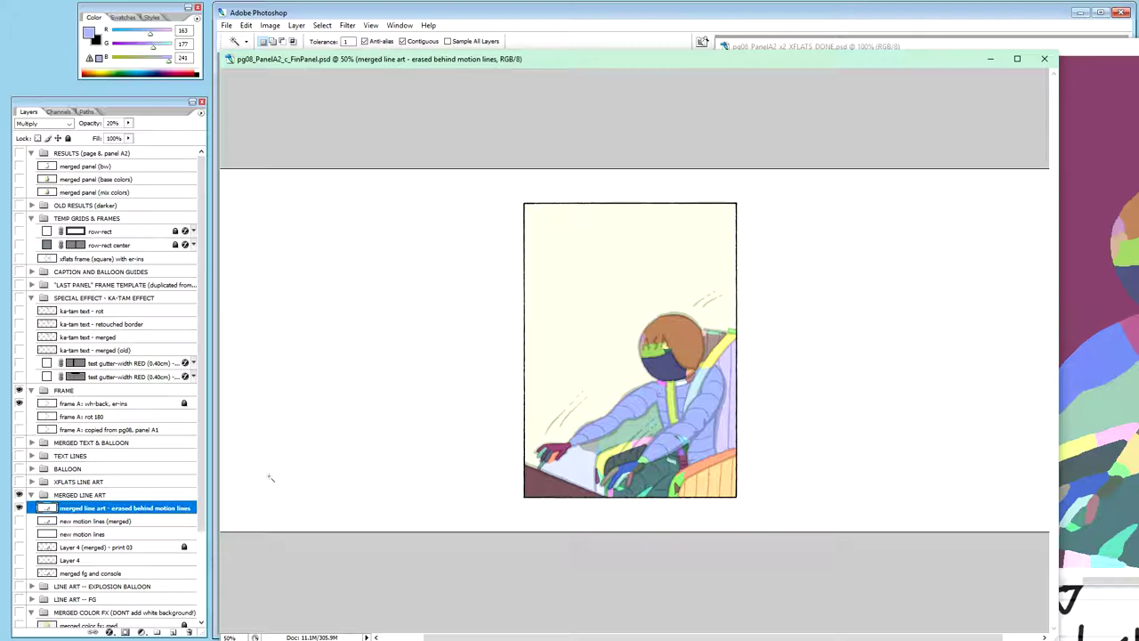
Step: Set the merged line art to 100% opacity, then view at 100% around the panel's bottom
{"action": "key", "text": "0"}
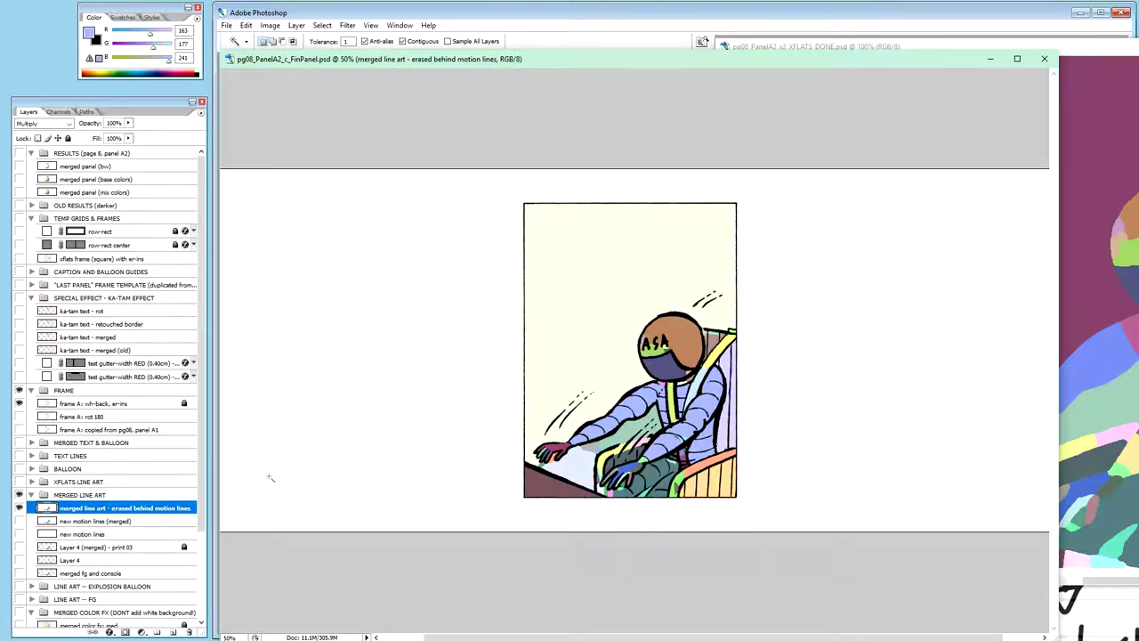
{"action": "key", "text": "ctrl+alt+0"}
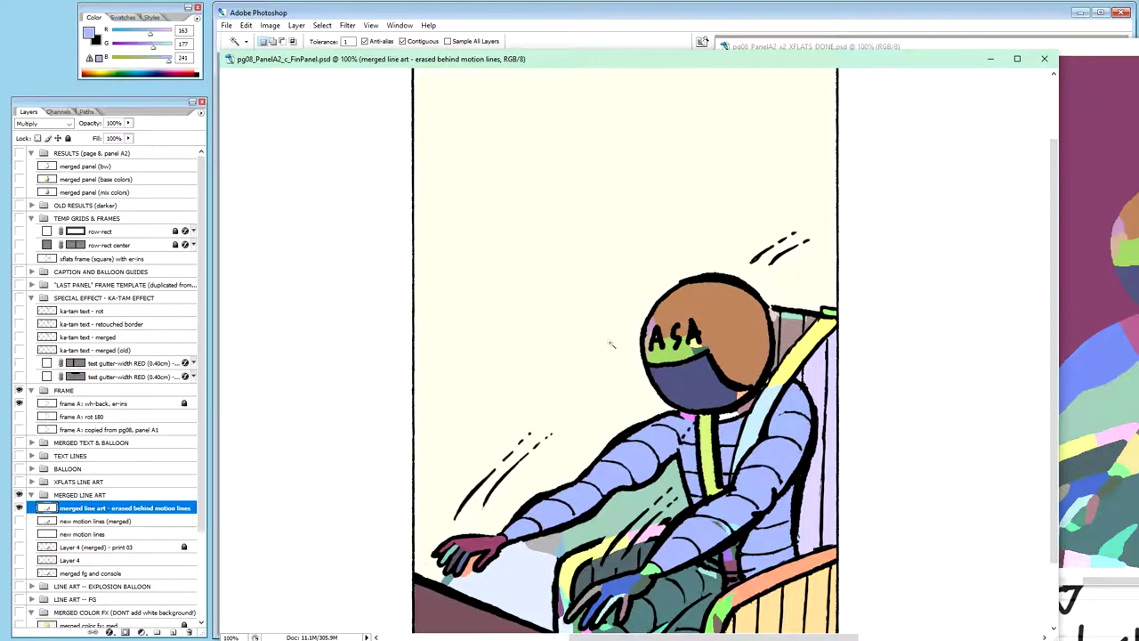
{"action": "key", "text": "space"}
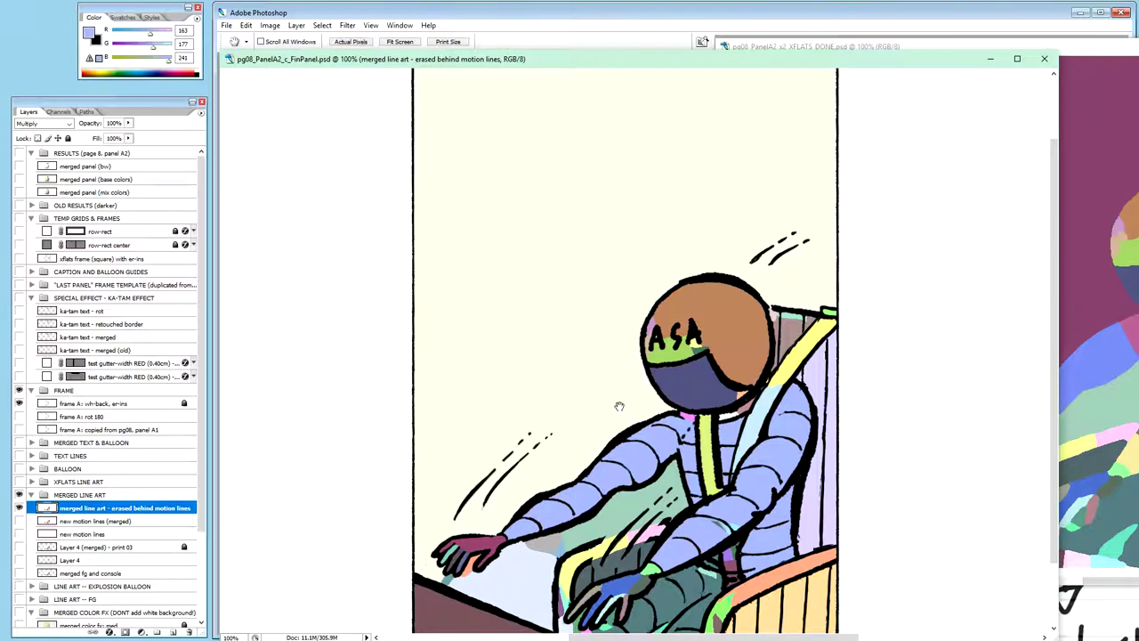
{"action": "left_click_drag", "start_coordinate": [618, 402], "coordinate": [605, 350]}
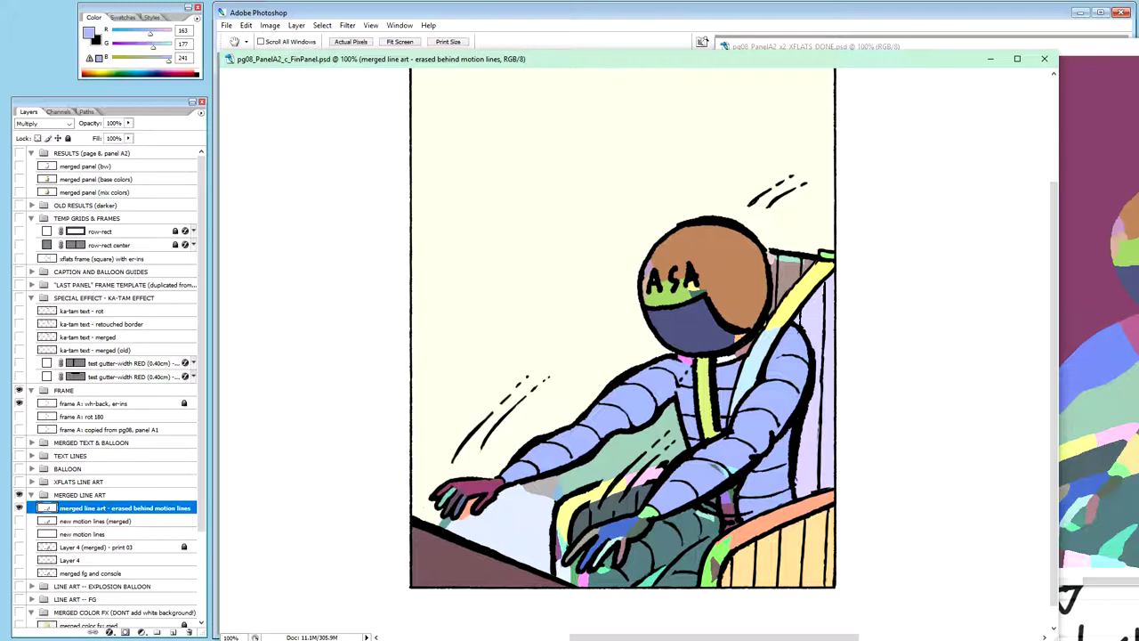
Step: Switch to the Photos viewer showing the '987 Degrees Centigrade' cover
{"action": "key", "text": "alt+Tab"}
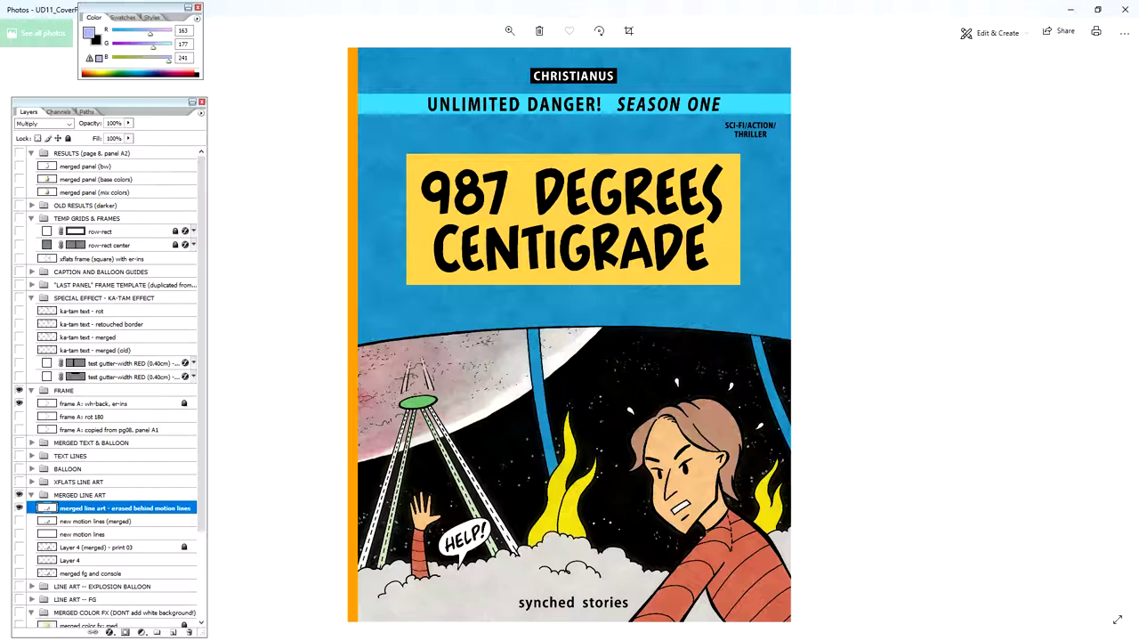
{"action": "key", "text": "Right"}
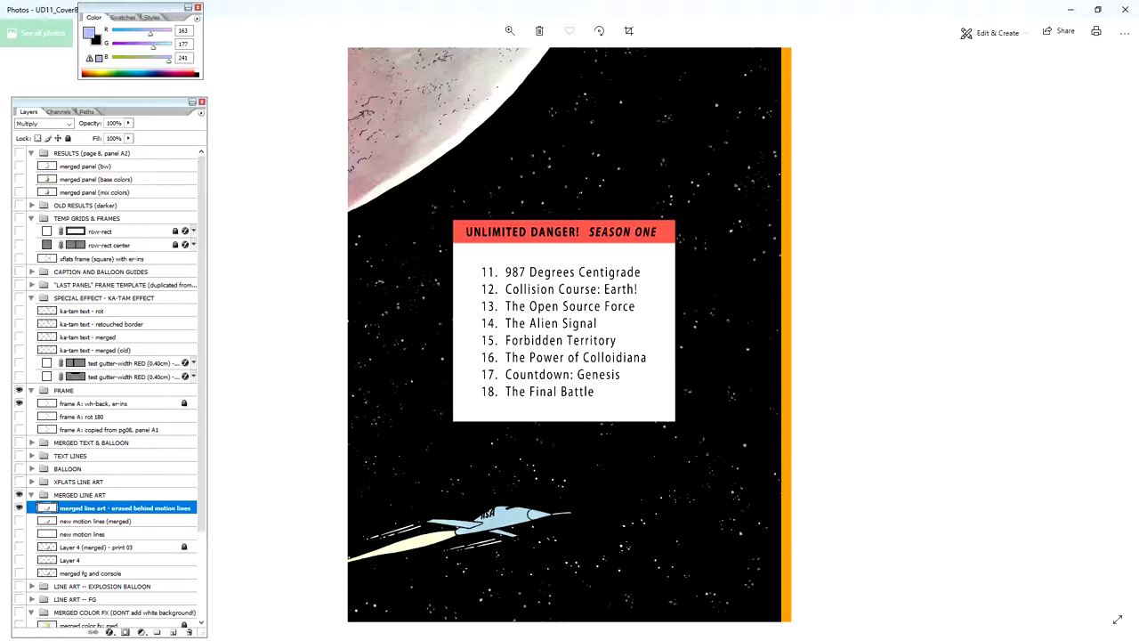
{"action": "key", "text": "Right"}
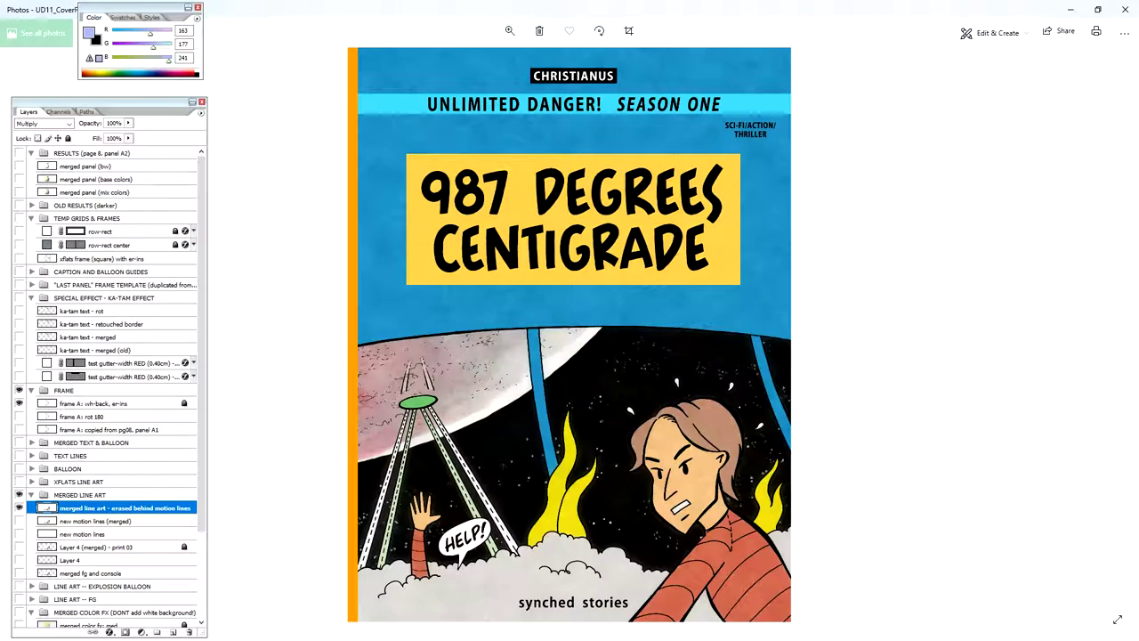